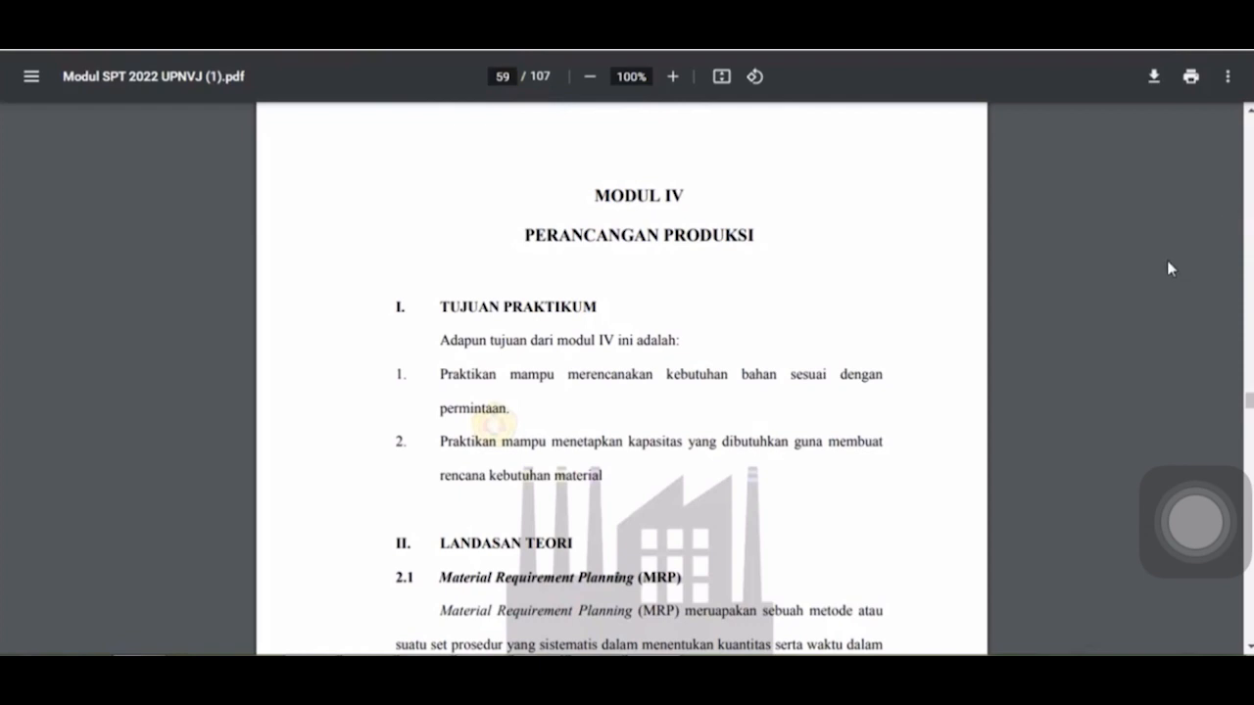
- Read the Modul IV objectives and section 2.1 on Material Requirement Planning through its assumptions and four basic steps, dismissing the Windows color scheme prompt
scroll(1123, 308, down, 2)
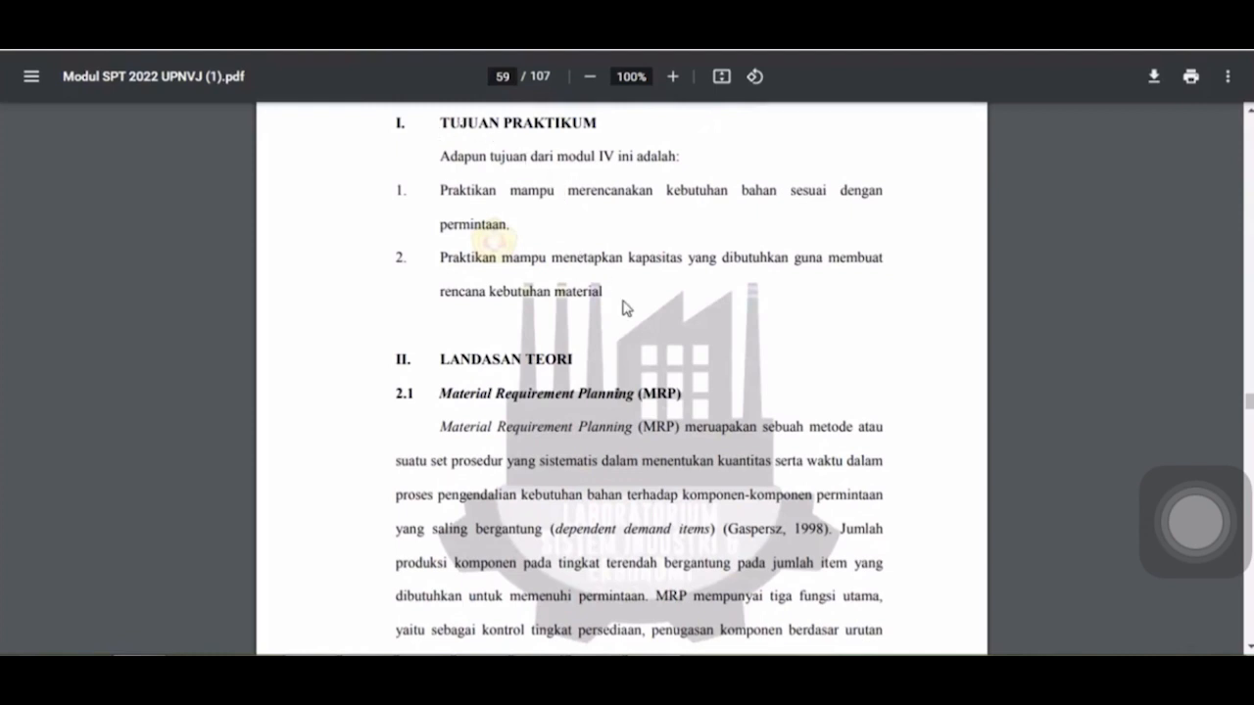
scroll(617, 333, down, 1)
scroll(617, 333, down, 1)
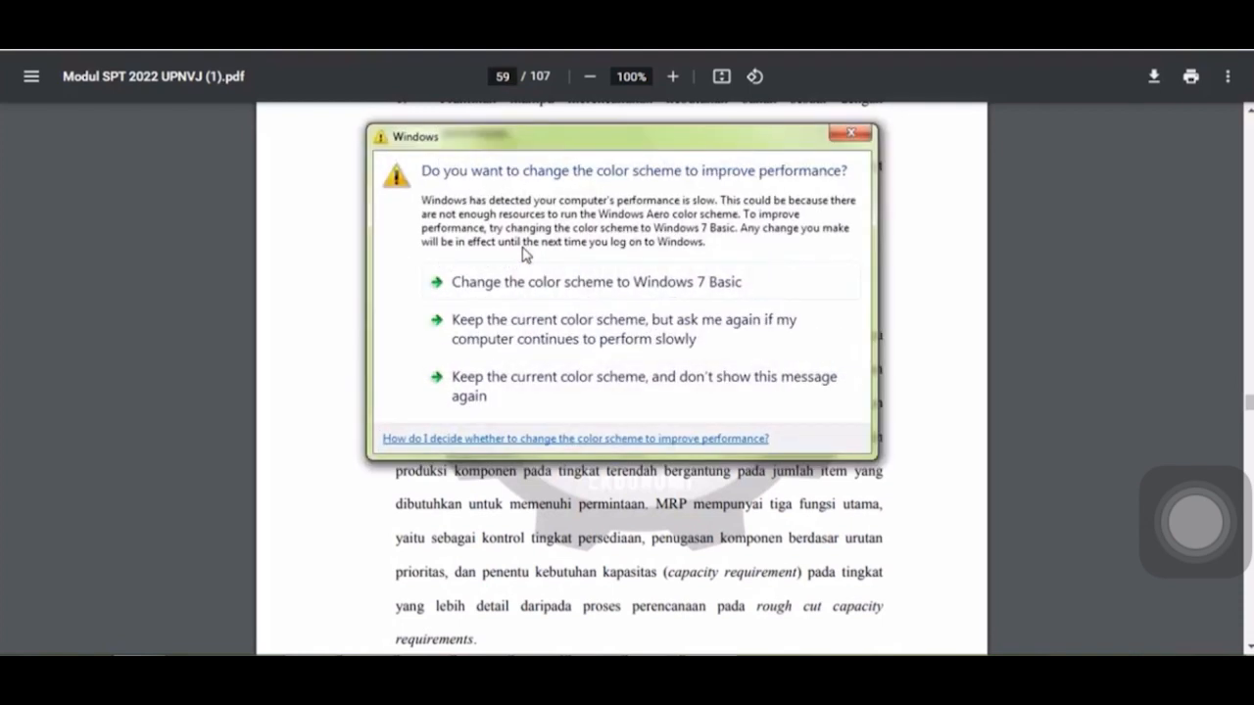
click(850, 135)
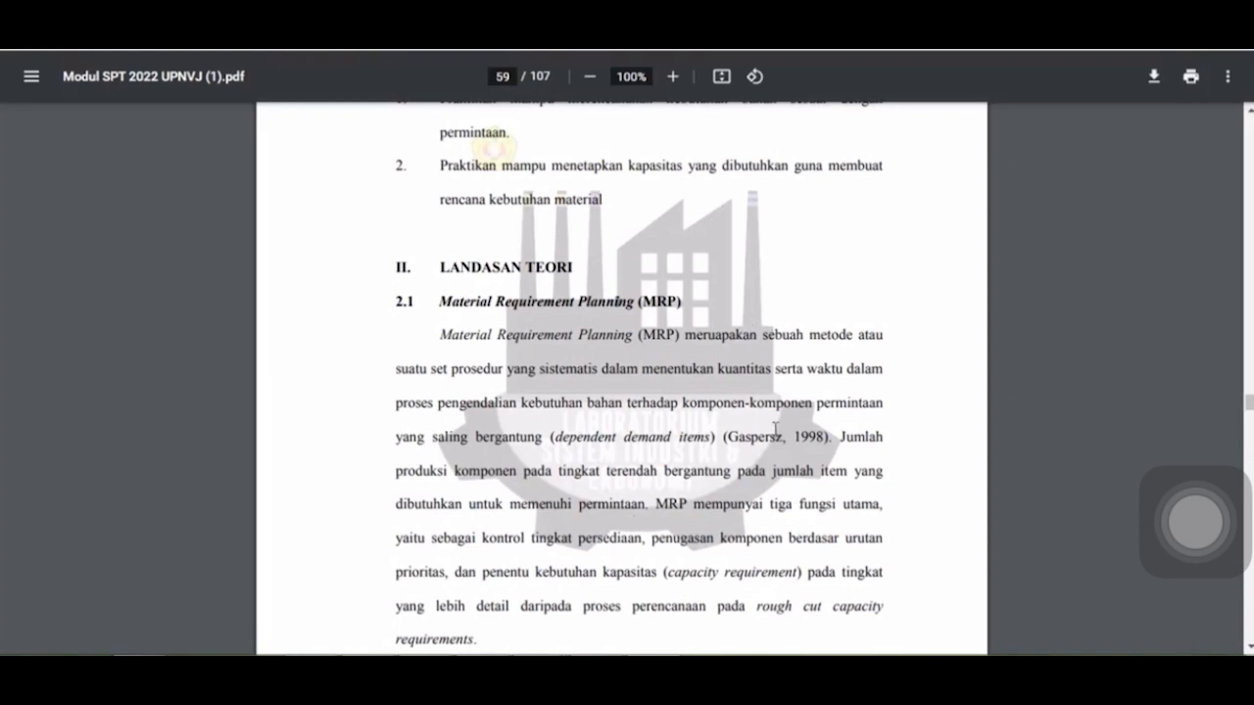
scroll(775, 428, down, 2)
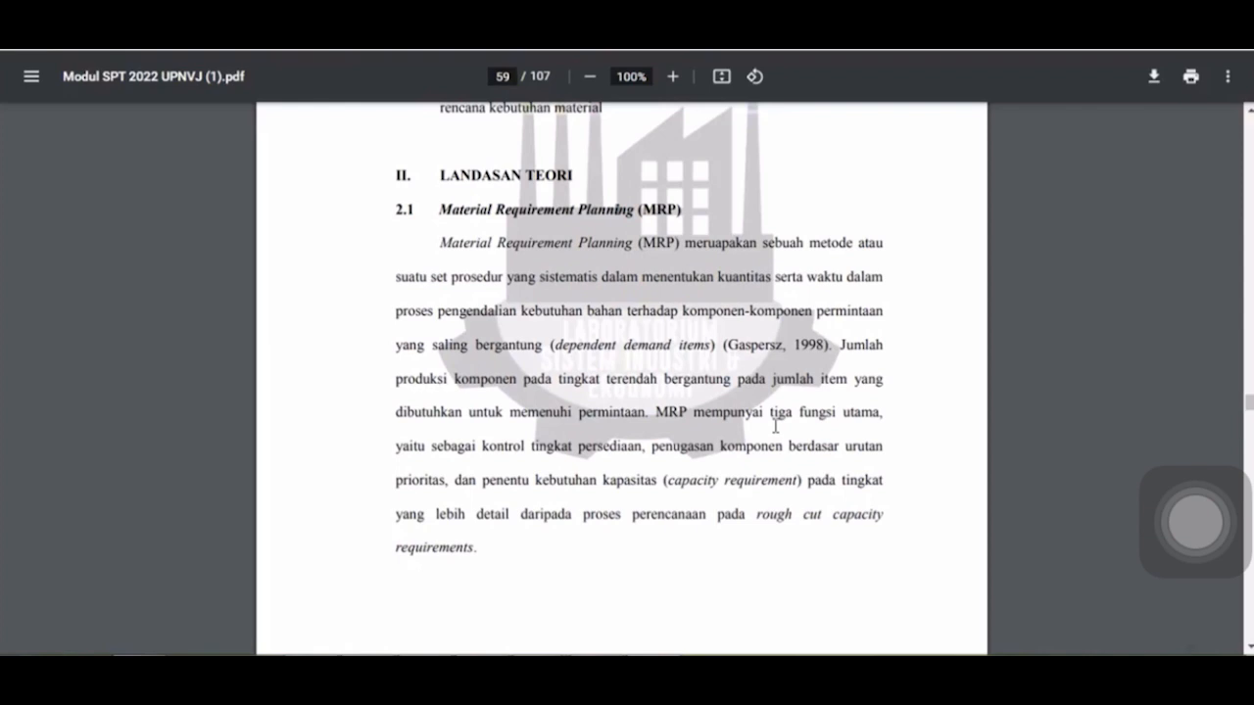
scroll(775, 426, down, 10)
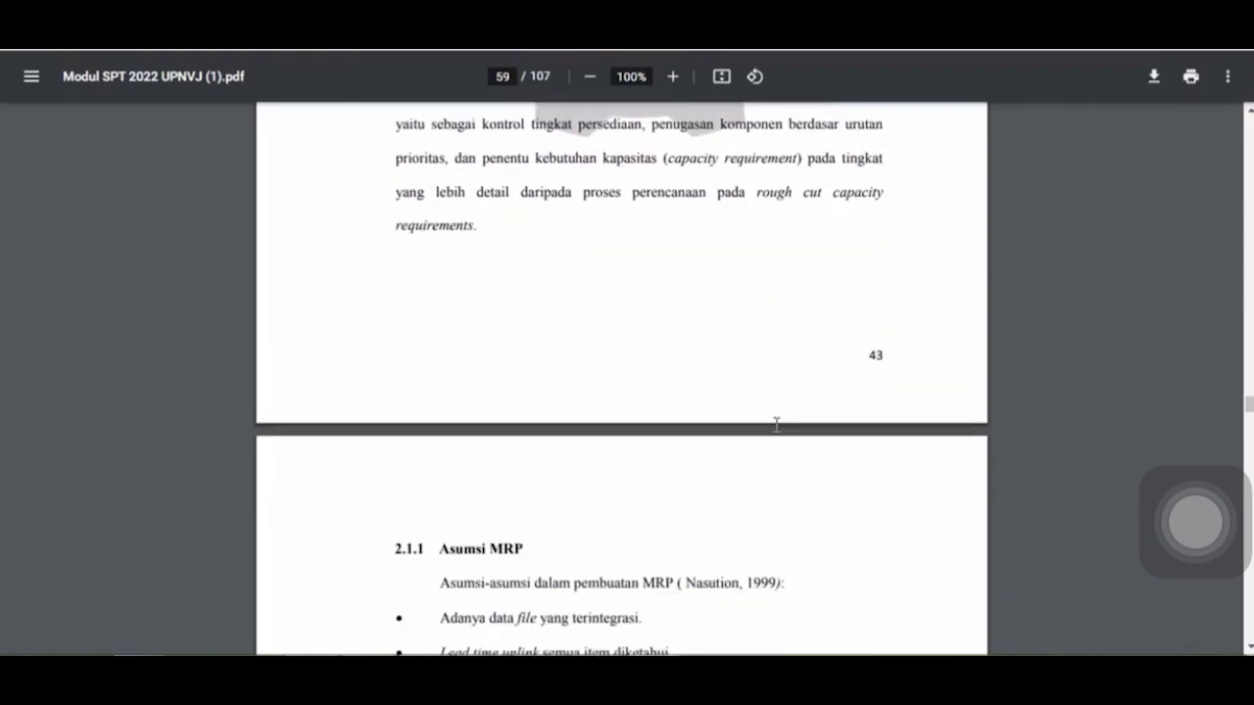
scroll(614, 348, down, 6)
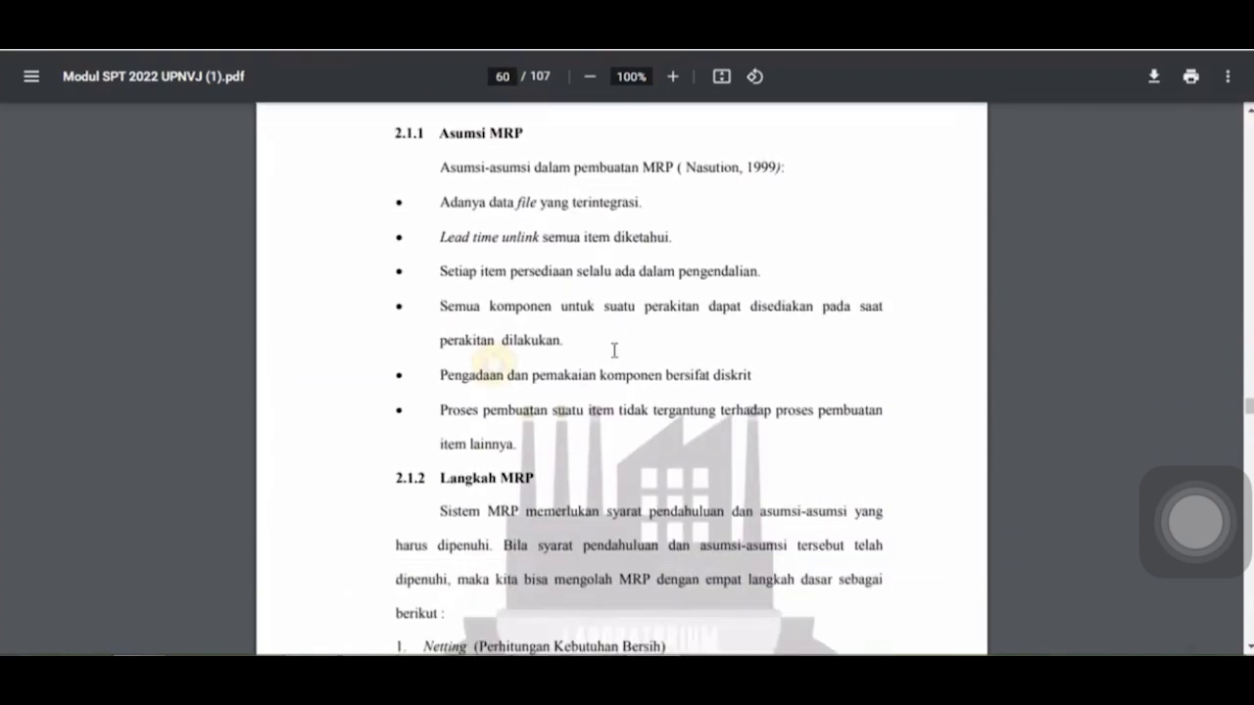
scroll(614, 348, down, 3)
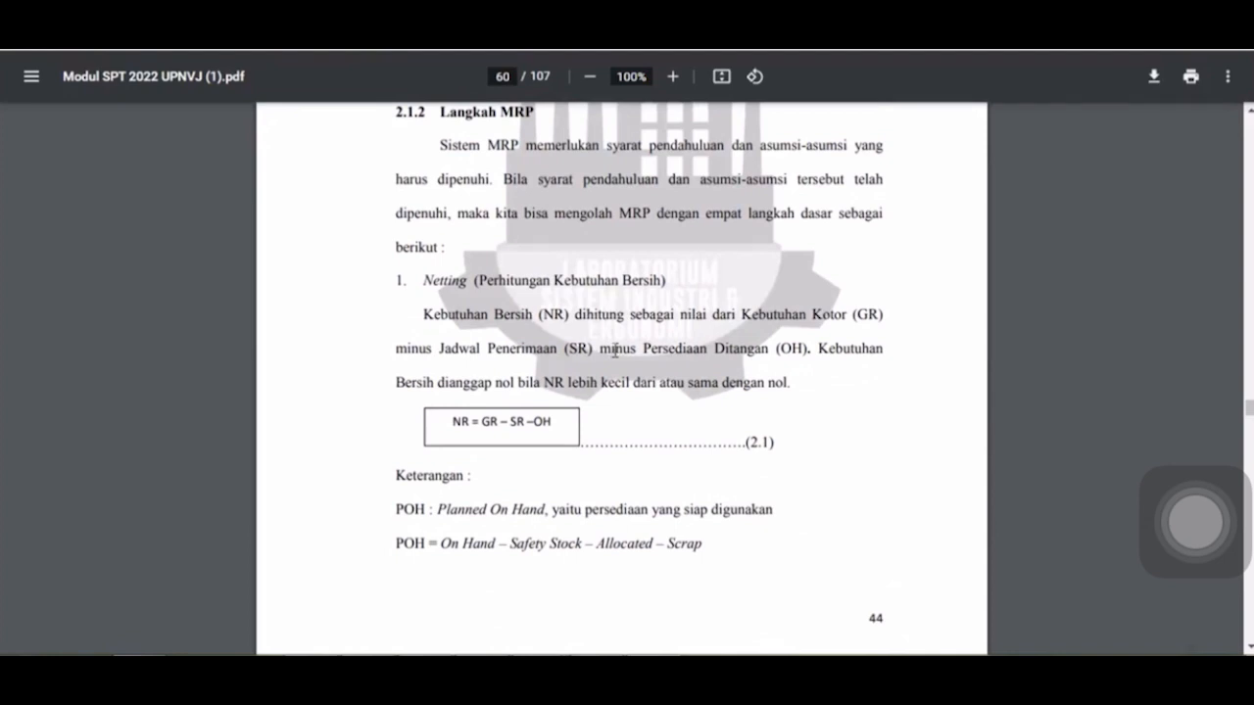
scroll(614, 350, down, 15)
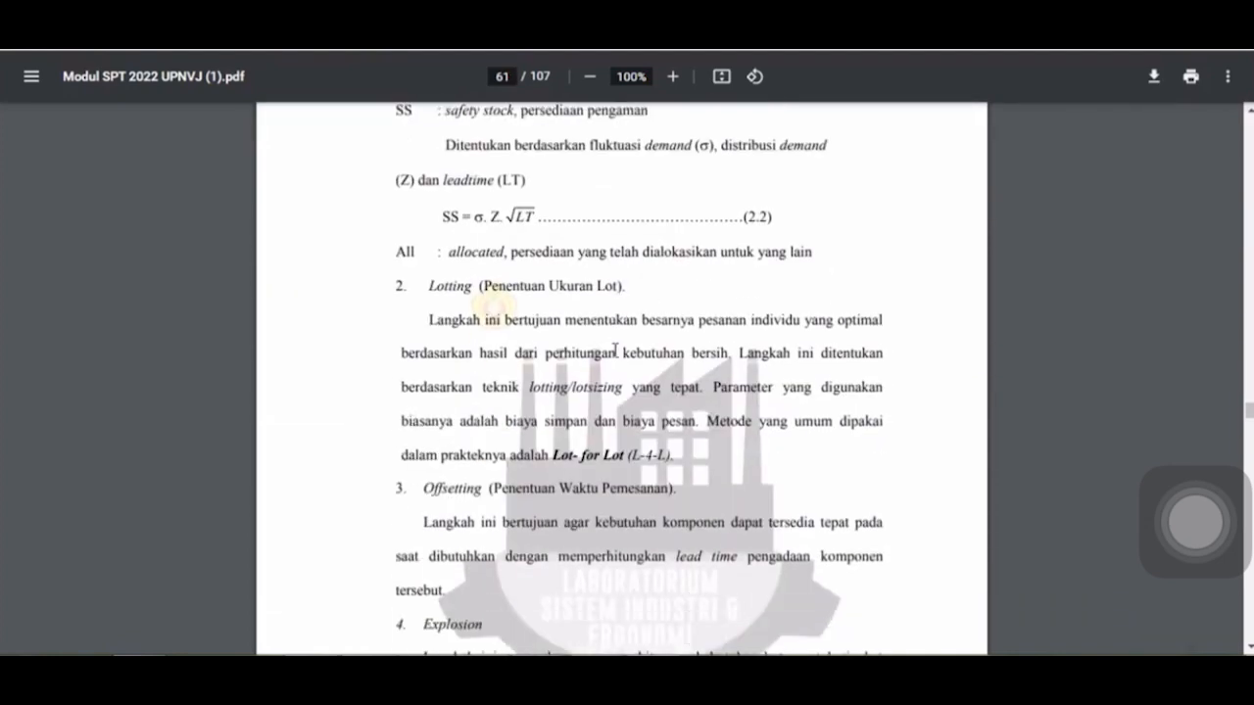
scroll(614, 350, down, 5)
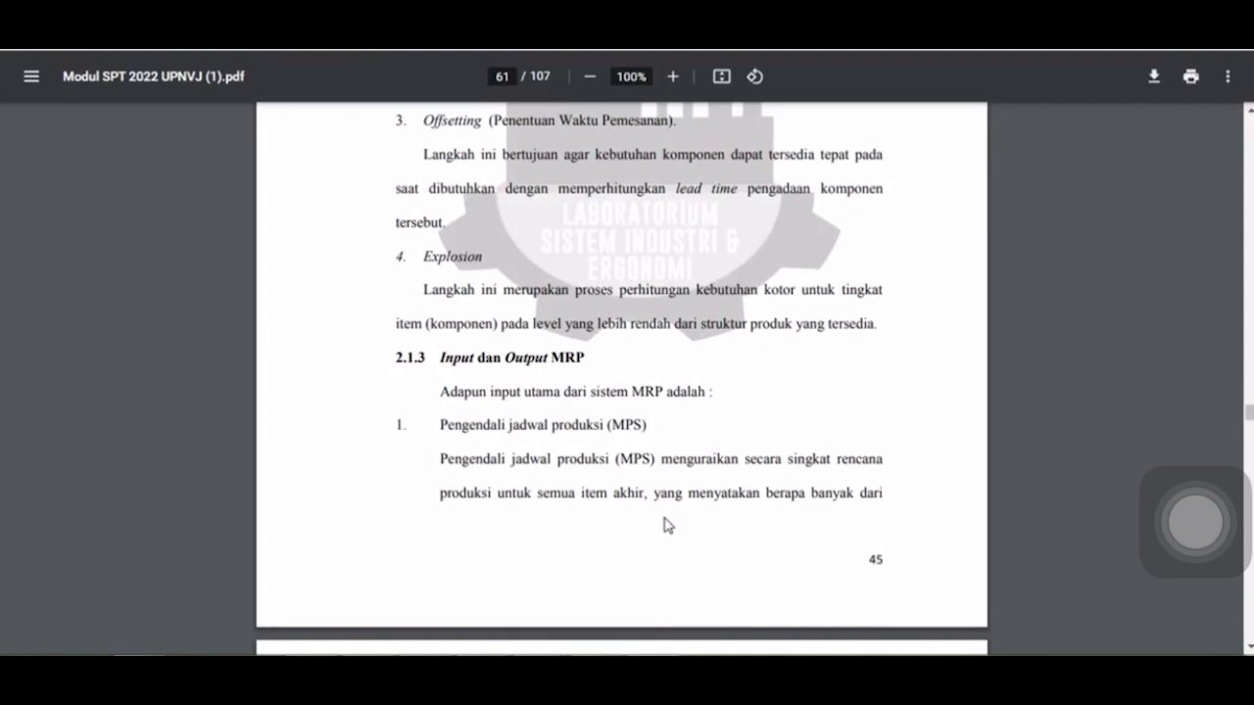
- Review section 2.1.3 on MRP inputs and outputs and the introduction to lotting methods in section 2.2, dismissing the color scheme prompt
scroll(664, 526, down, 6)
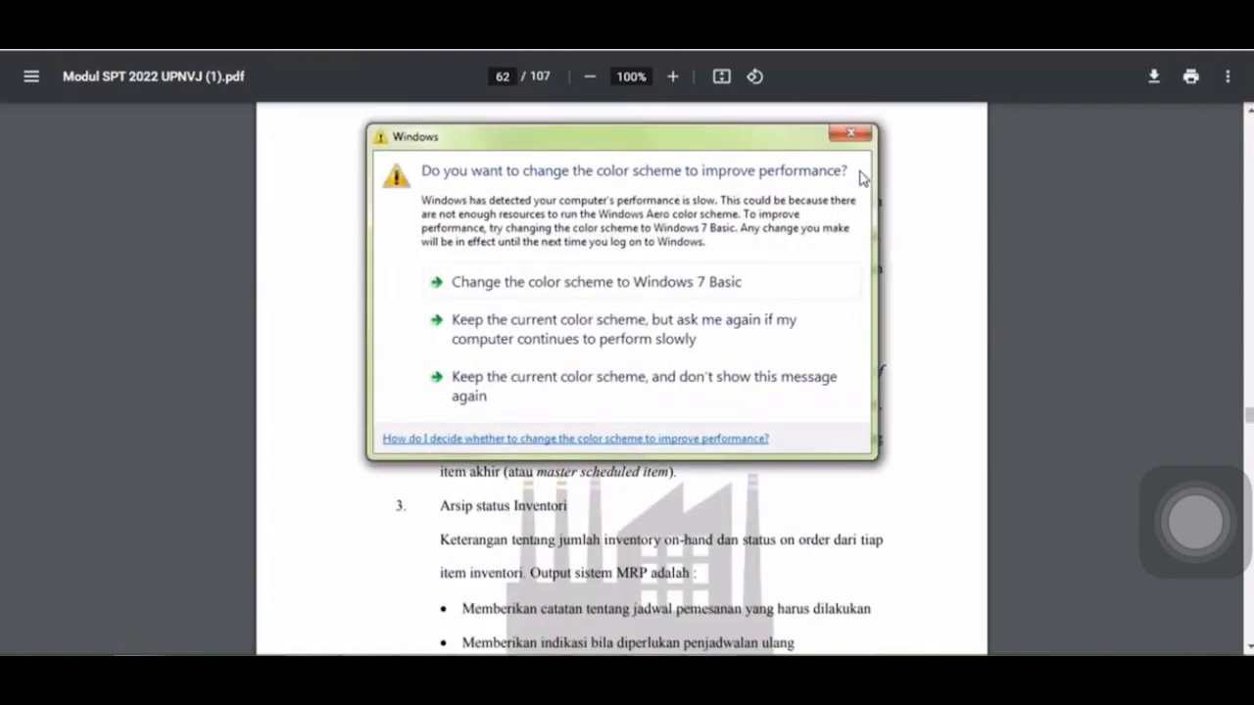
click(851, 133)
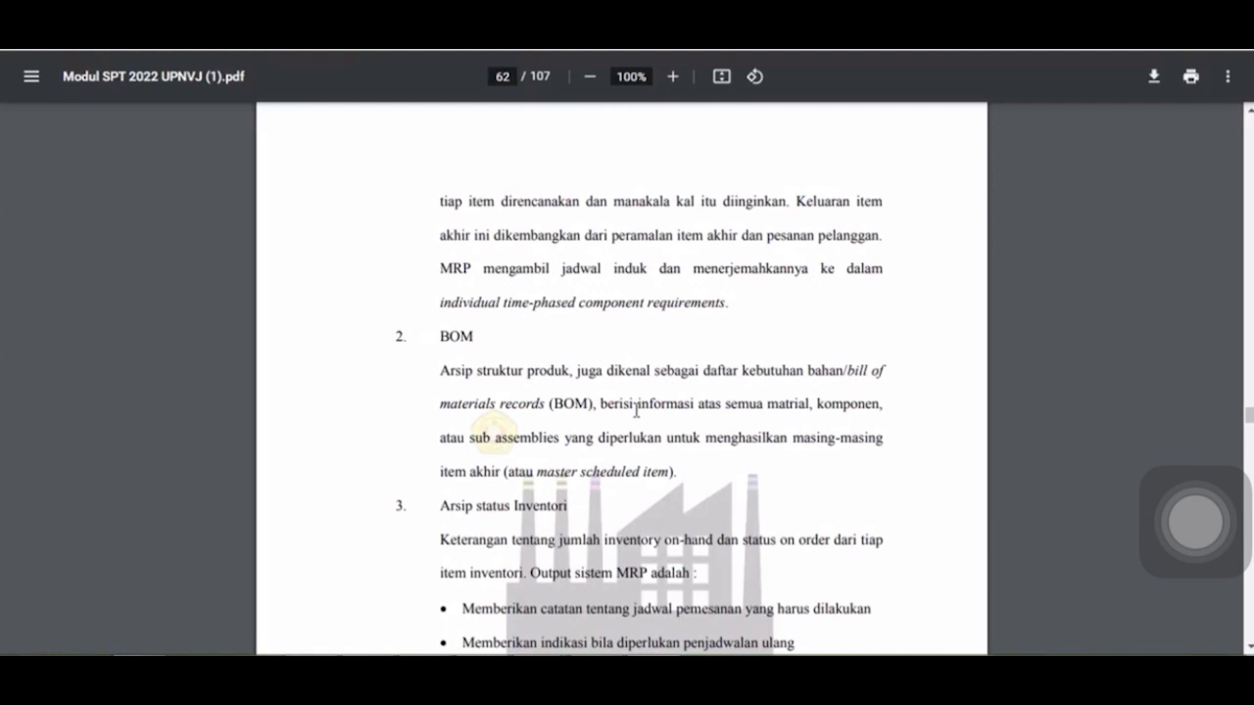
scroll(635, 411, down, 2)
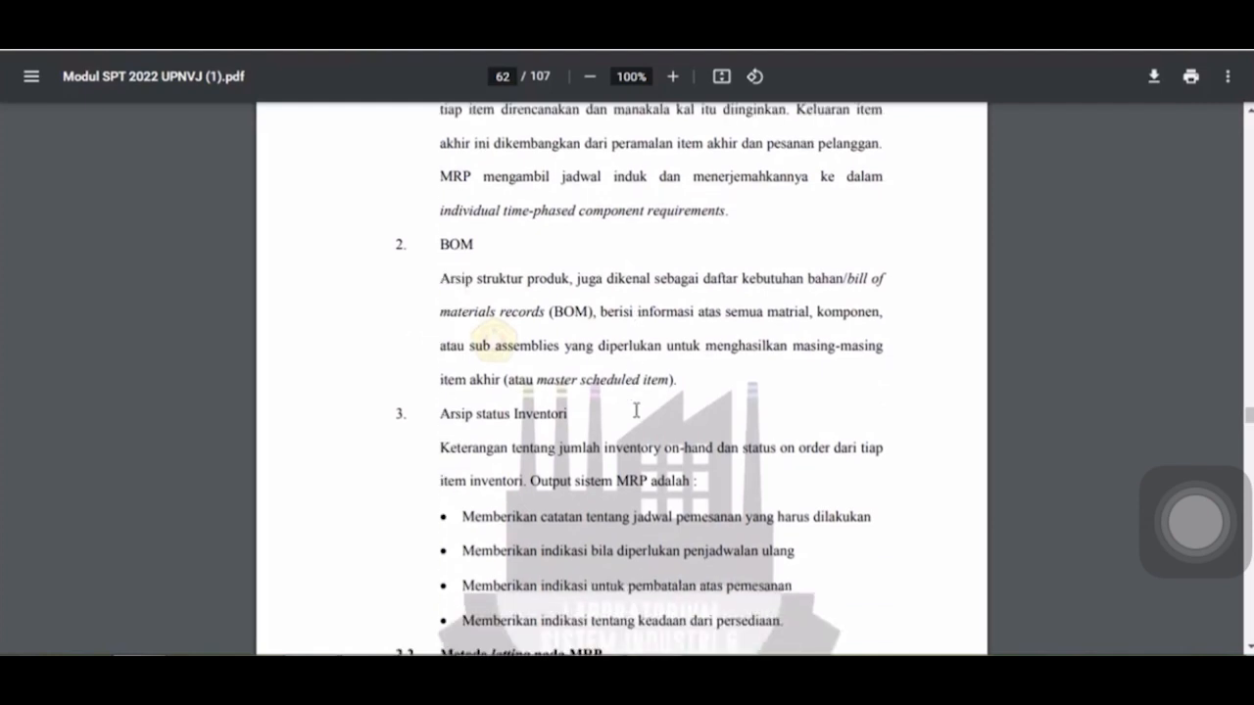
scroll(636, 411, down, 2)
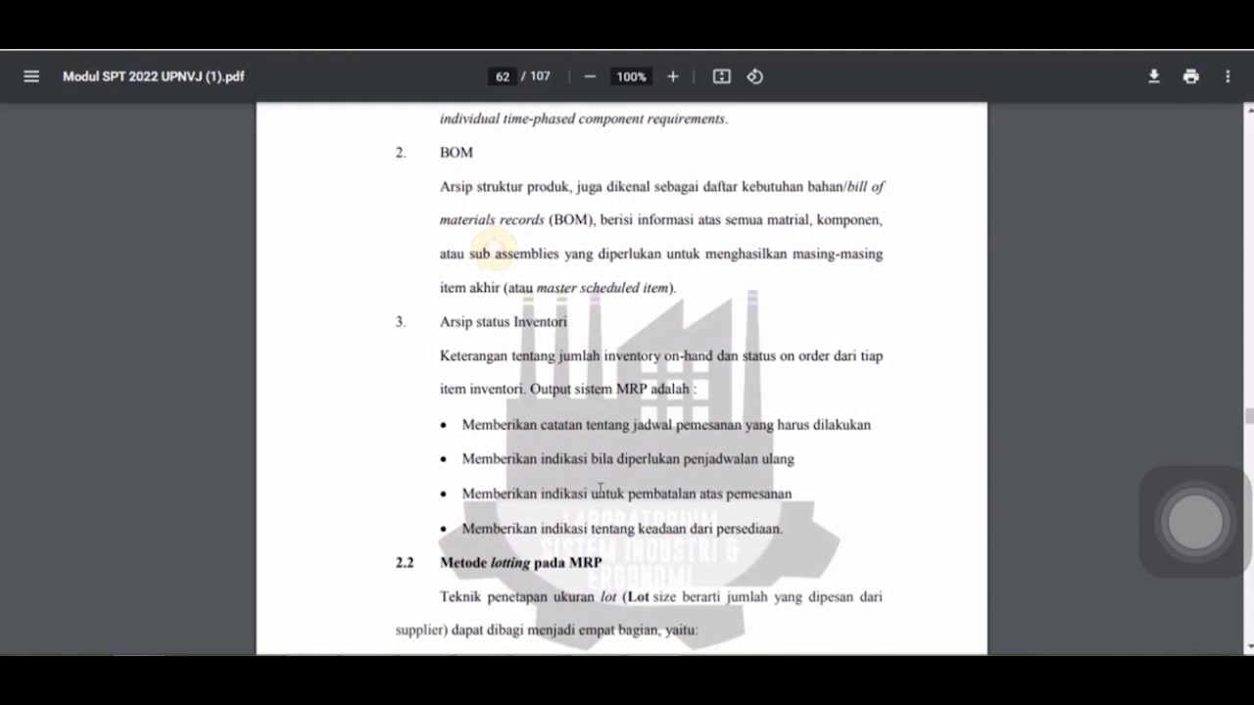
scroll(613, 479, down, 2)
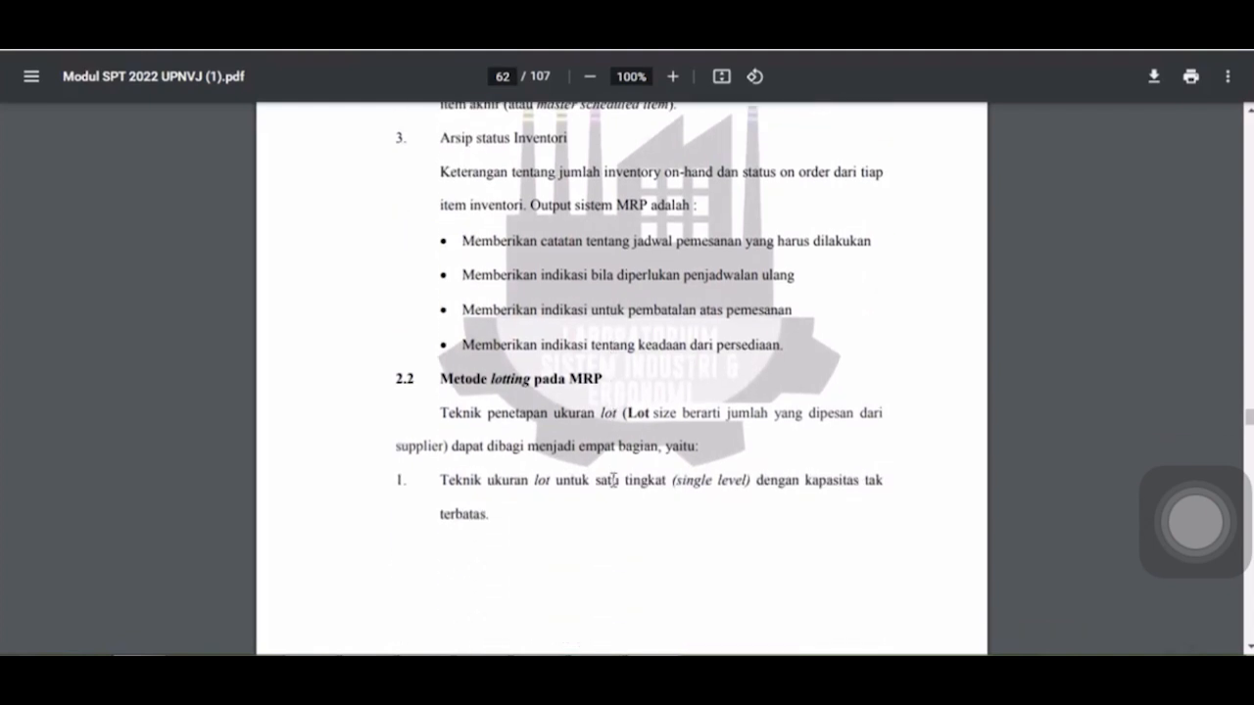
scroll(614, 478, down, 1)
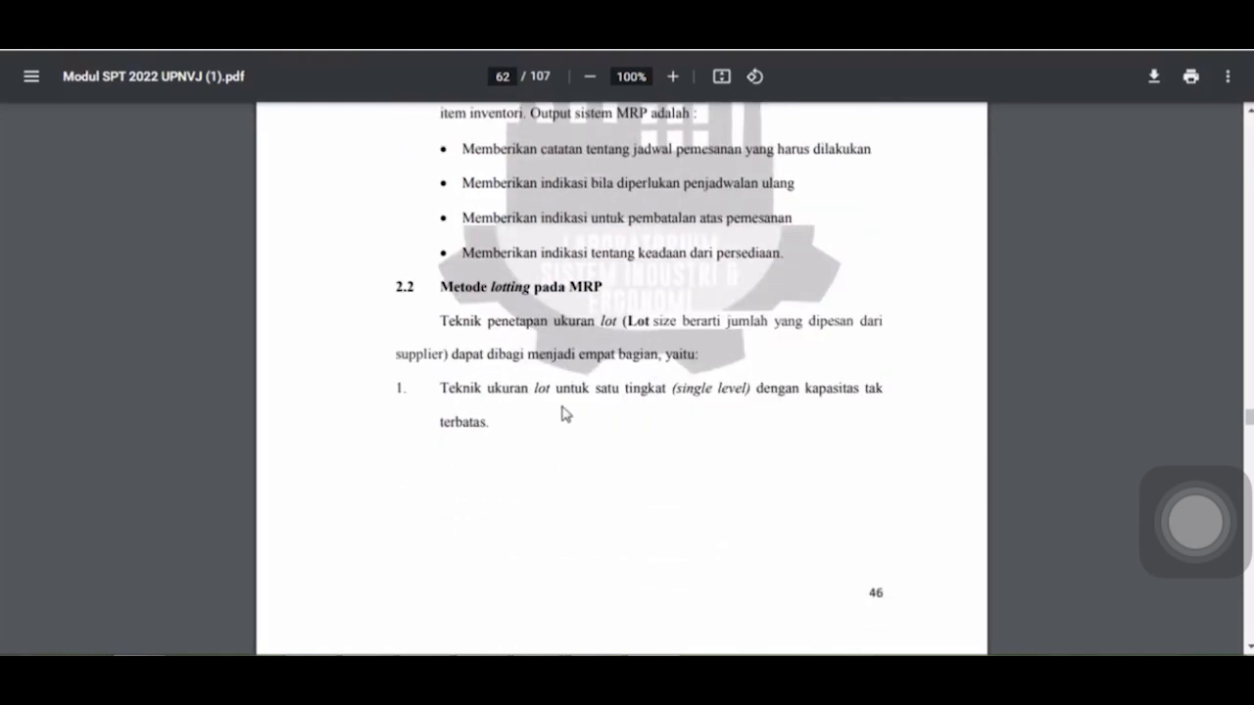
scroll(614, 352, down, 3)
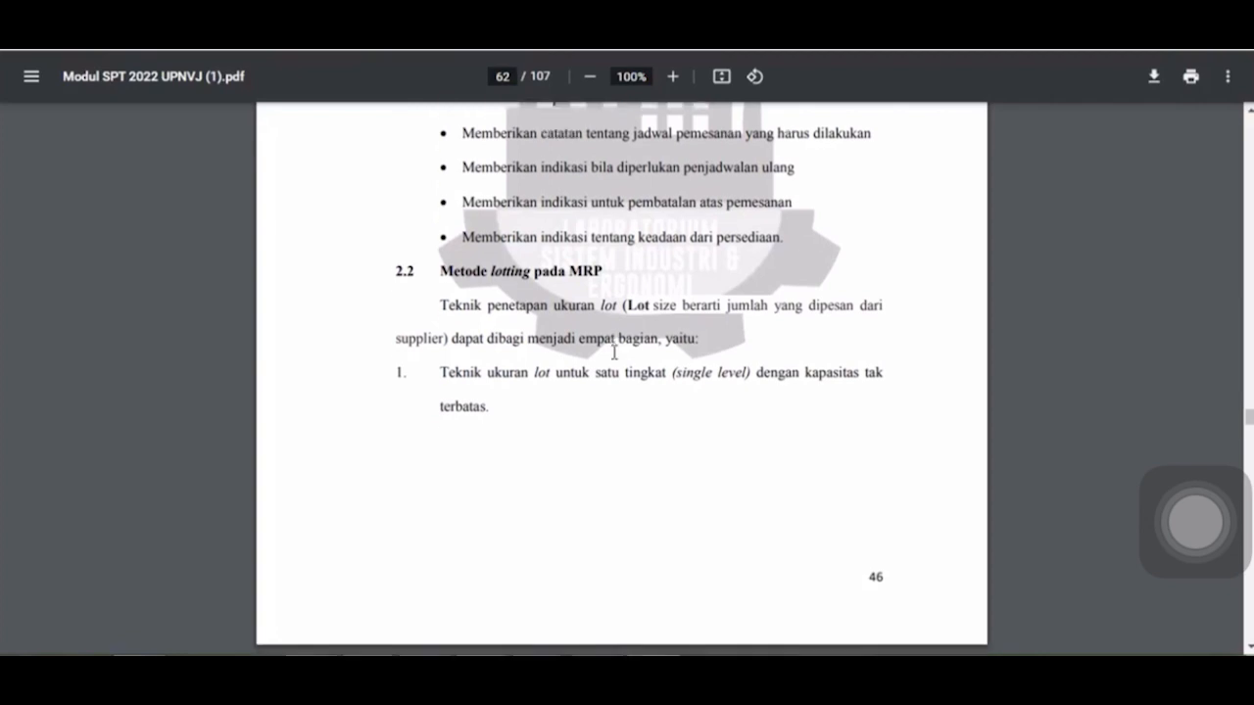
scroll(614, 353, up, 2)
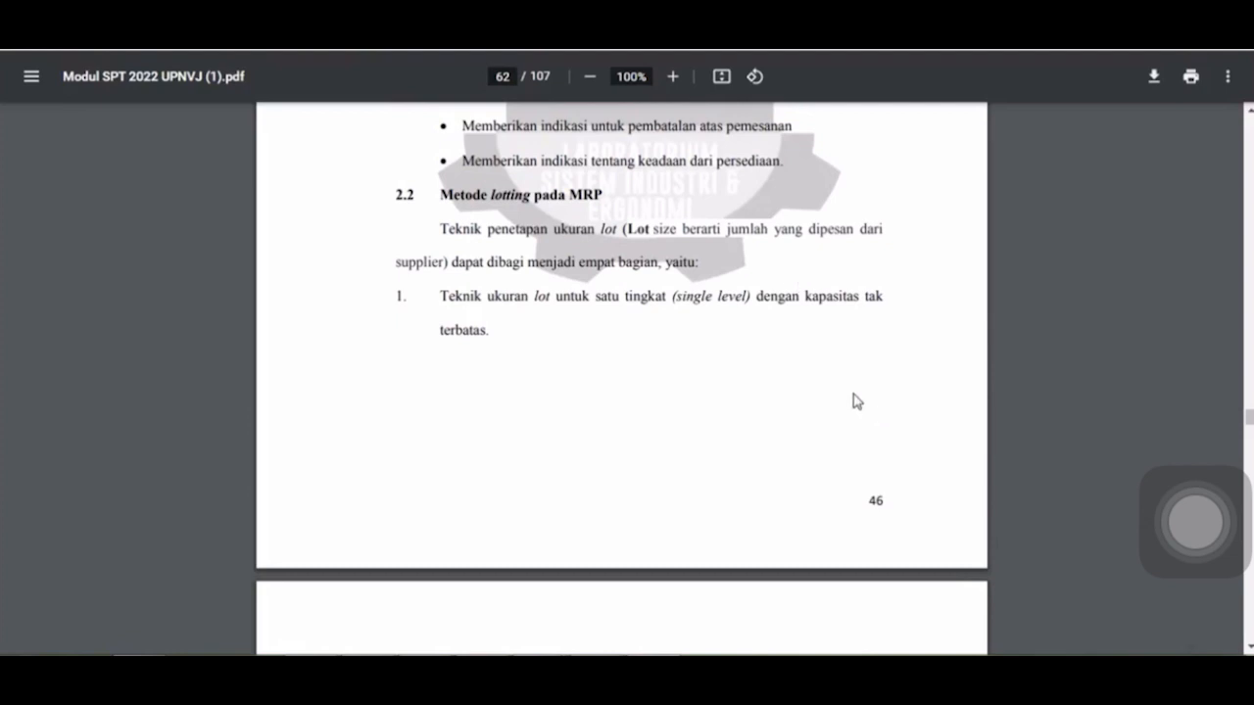
- Examine the Lot For Lot, EOQ, POQ and FOQ lot-sizing techniques with their formulas, advantages and drawbacks, dismissing the color scheme prompt
scroll(830, 395, down, 4)
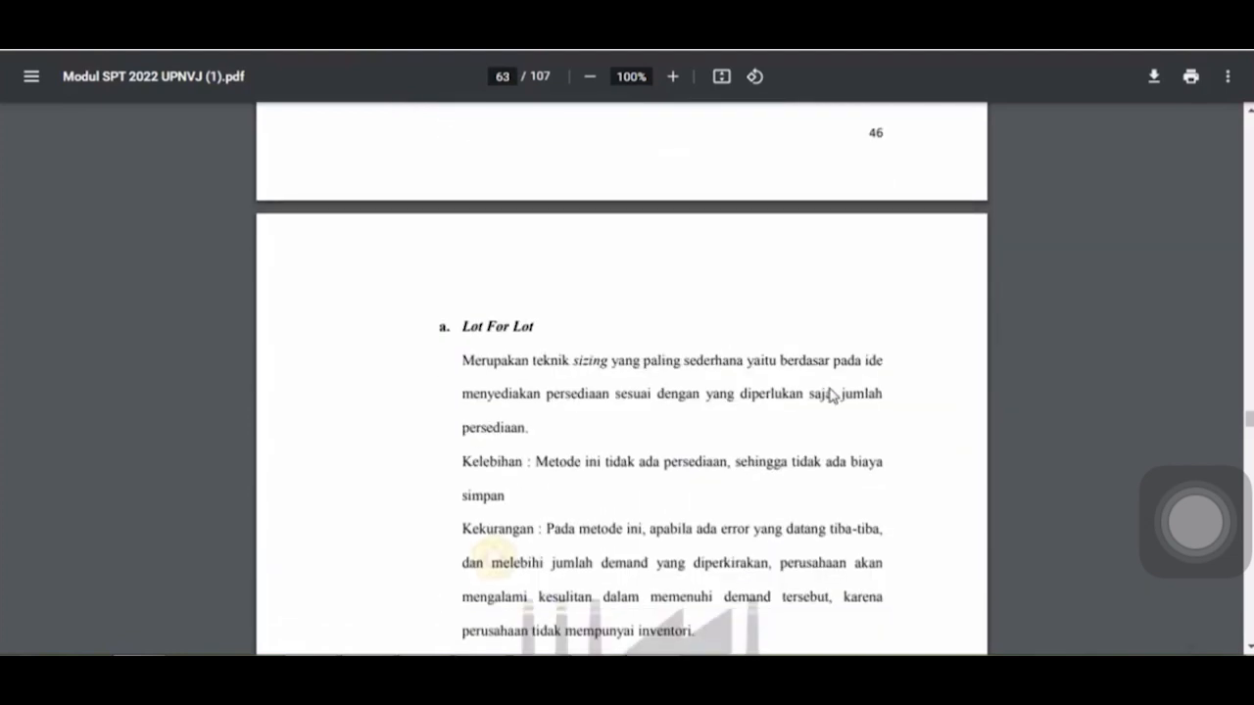
scroll(829, 394, up, 2)
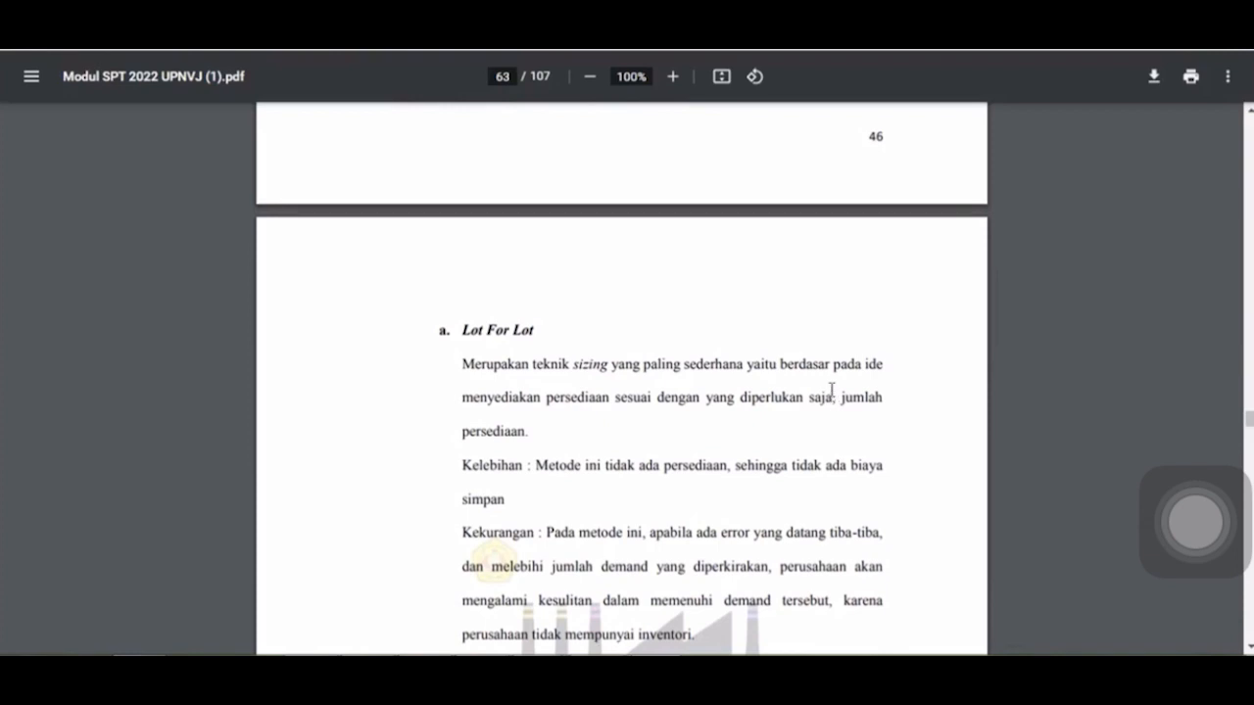
scroll(831, 391, down, 6)
scroll(830, 390, up, 3)
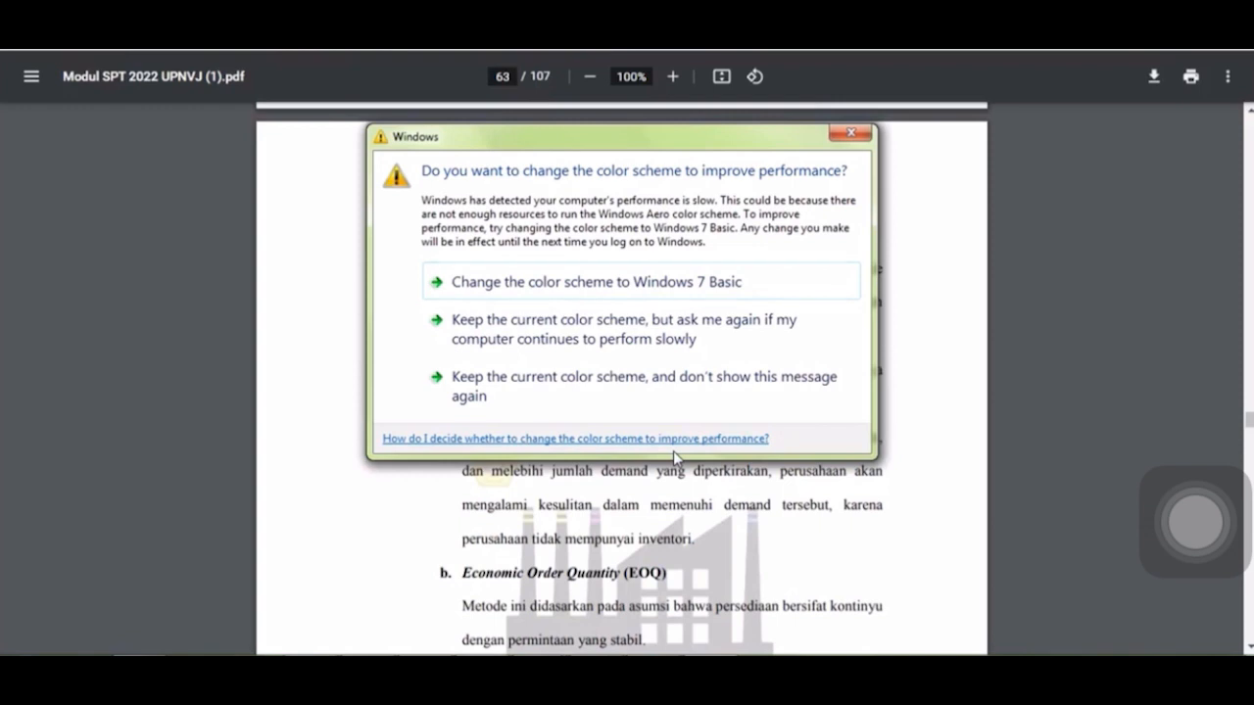
click(840, 134)
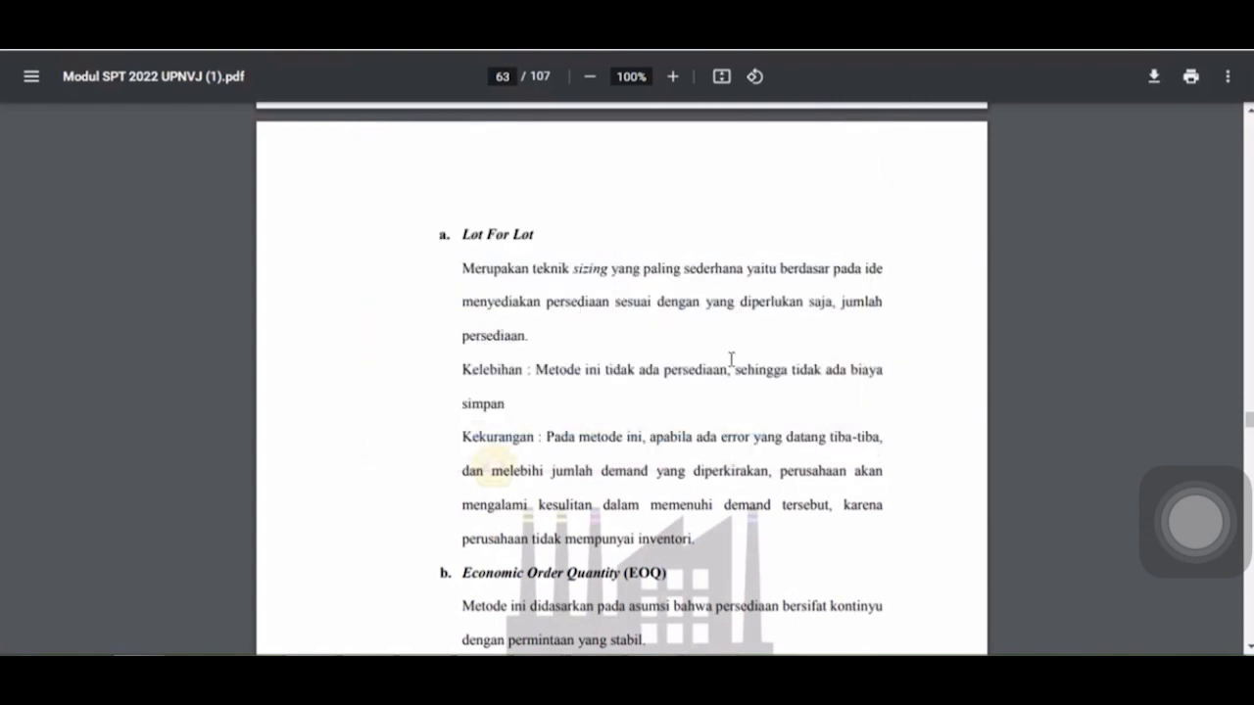
scroll(733, 358, down, 1)
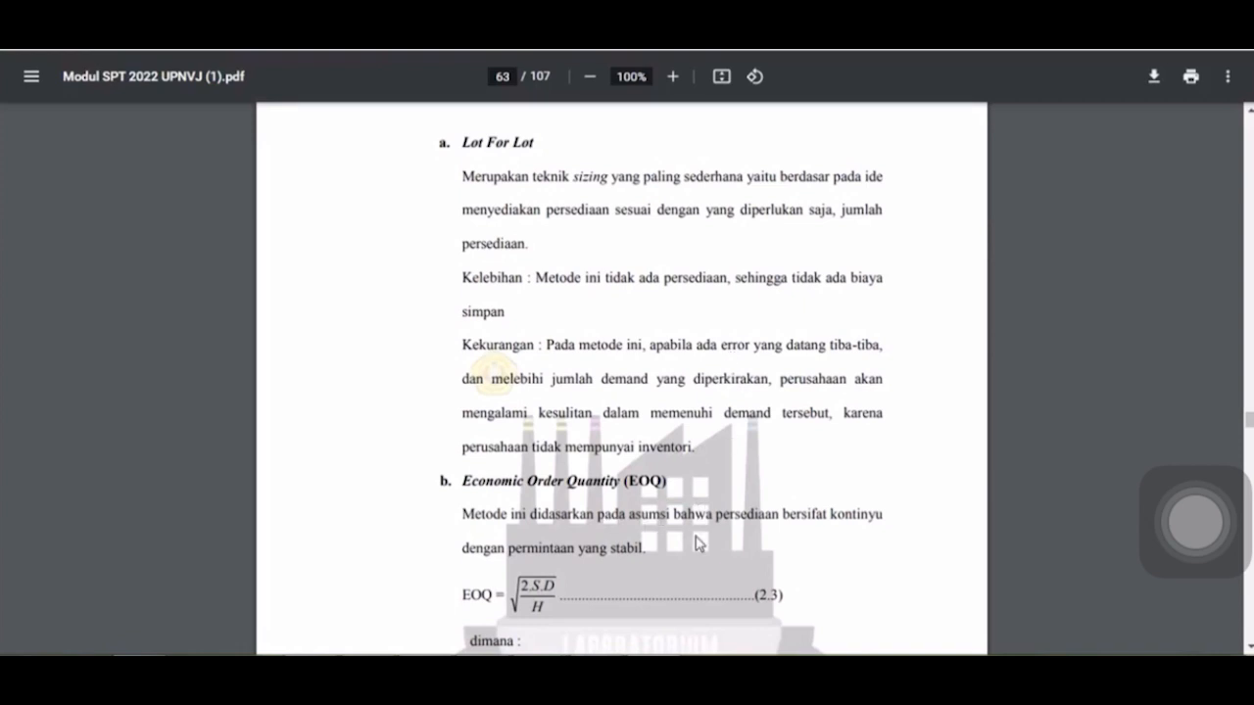
scroll(698, 543, down, 5)
scroll(698, 544, down, 5)
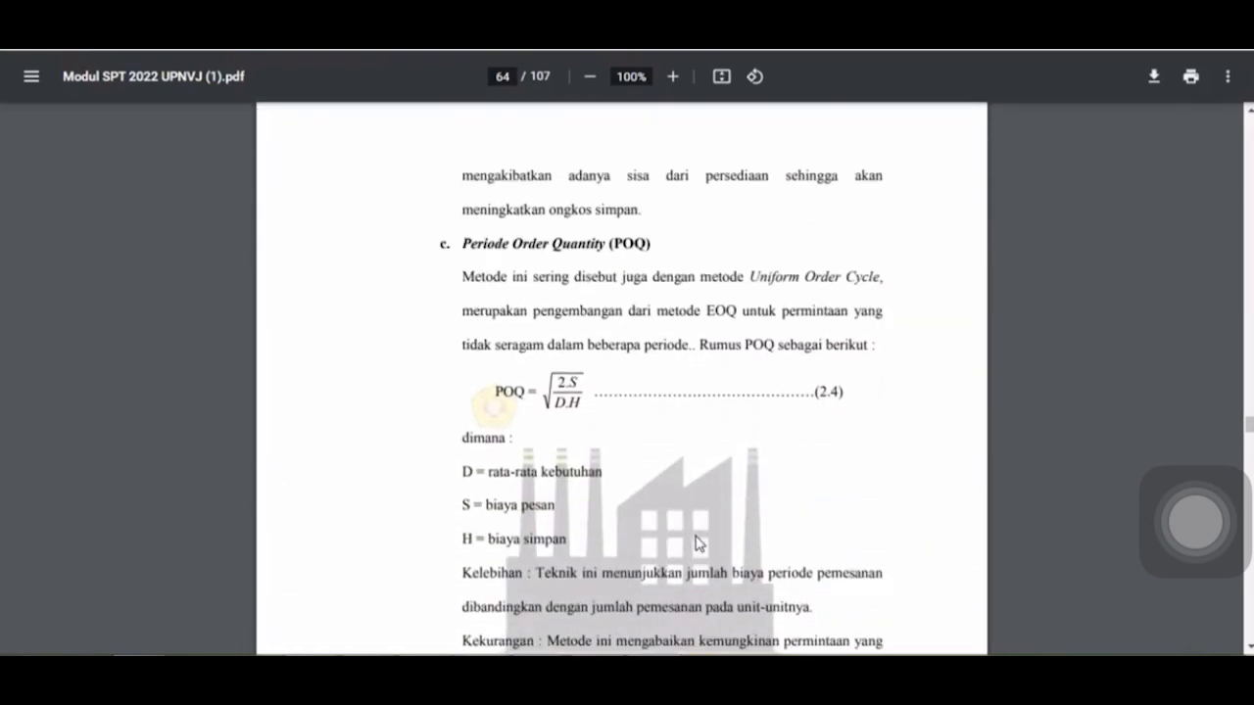
scroll(698, 543, down, 5)
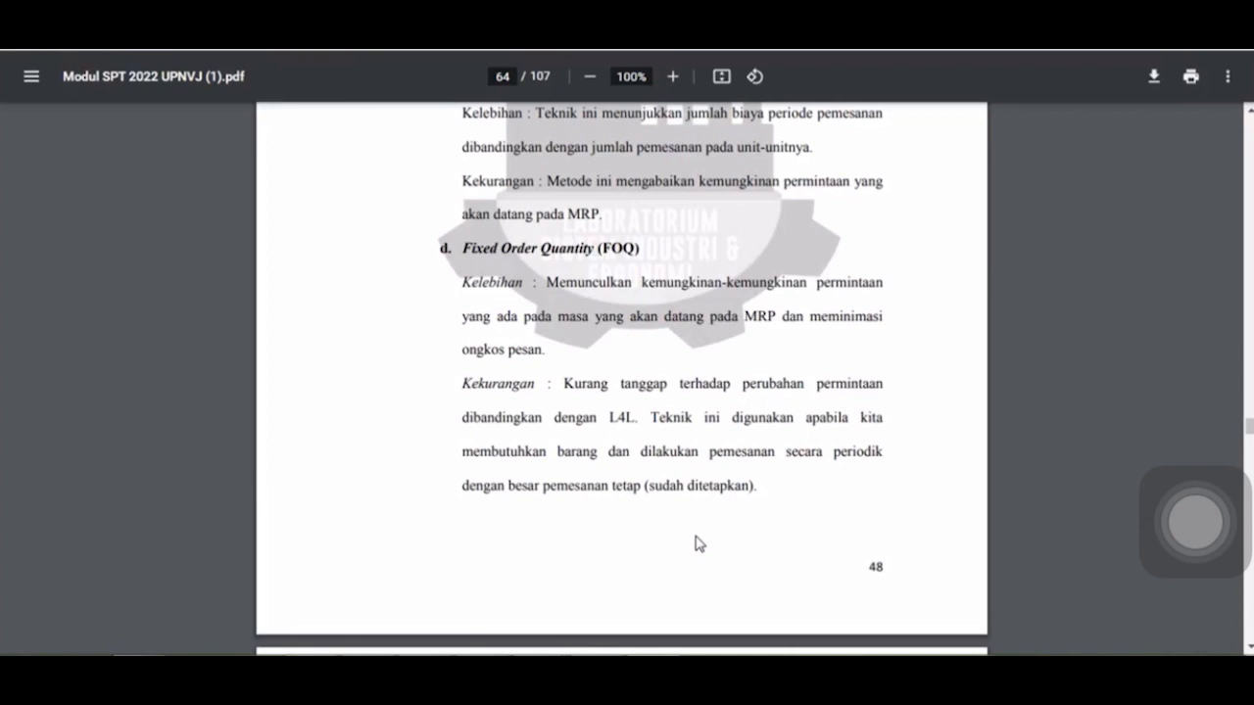
scroll(699, 543, up, 6)
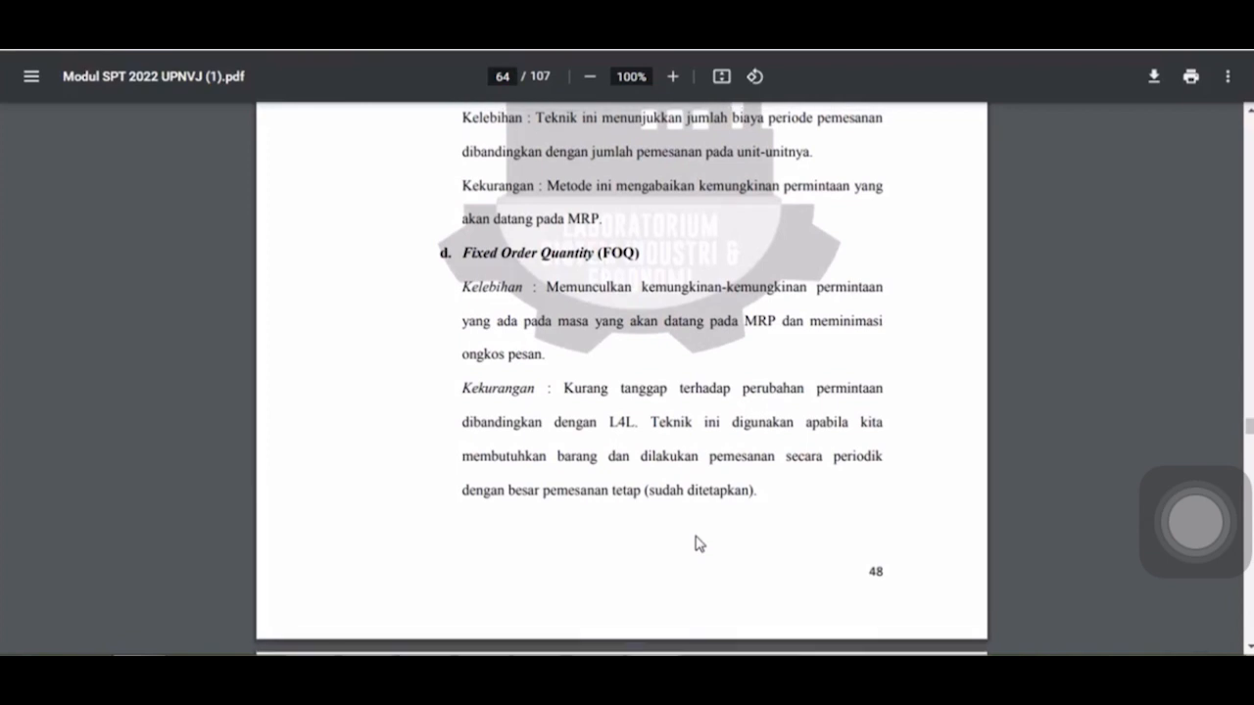
scroll(699, 543, up, 1)
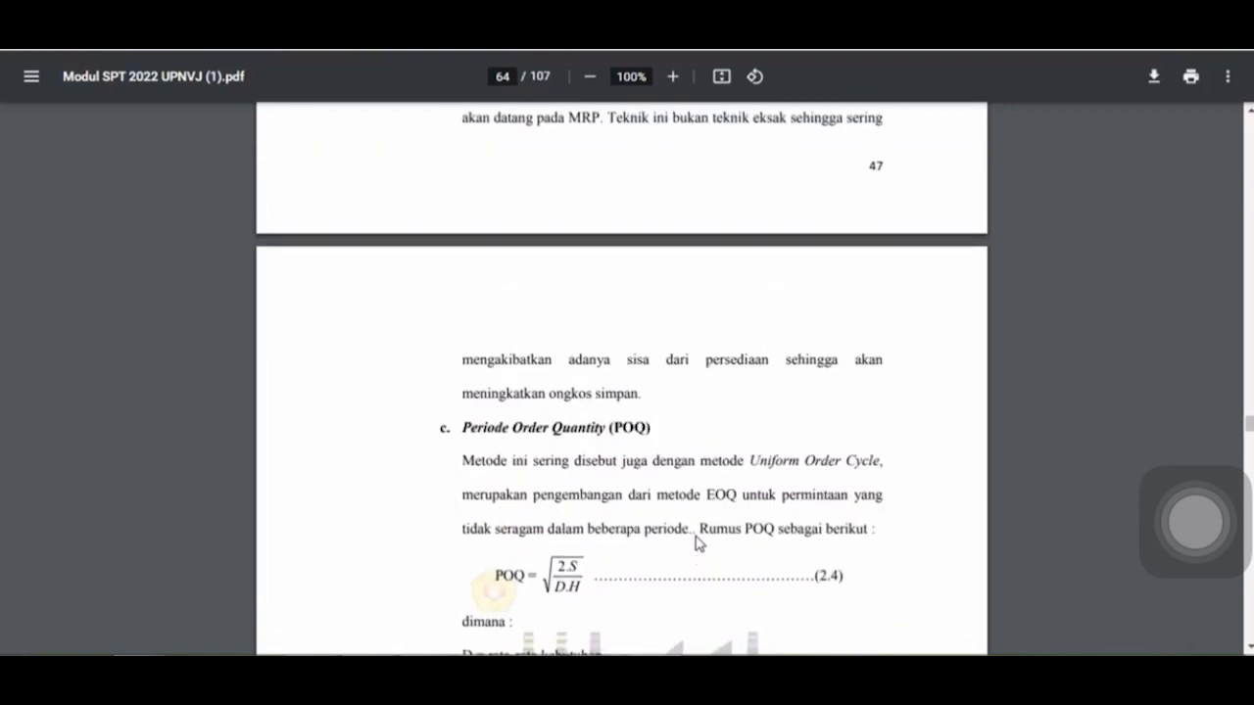
scroll(698, 544, up, 4)
scroll(698, 544, up, 3)
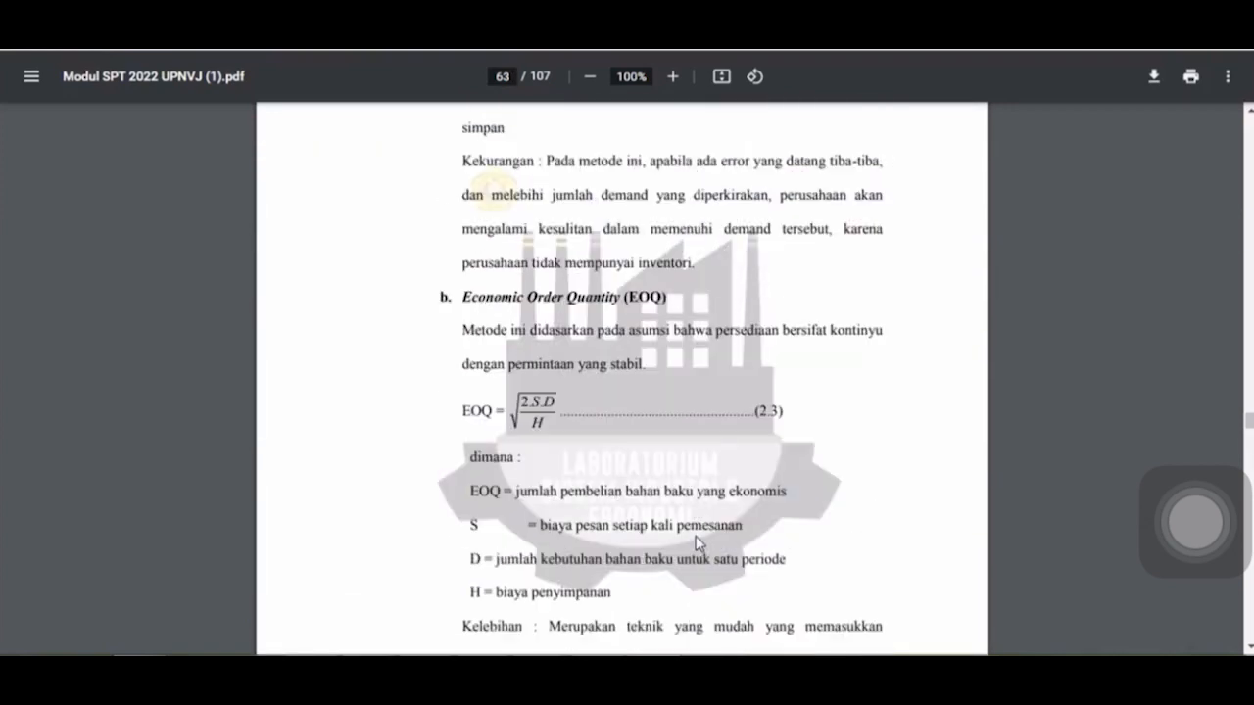
scroll(698, 544, up, 3)
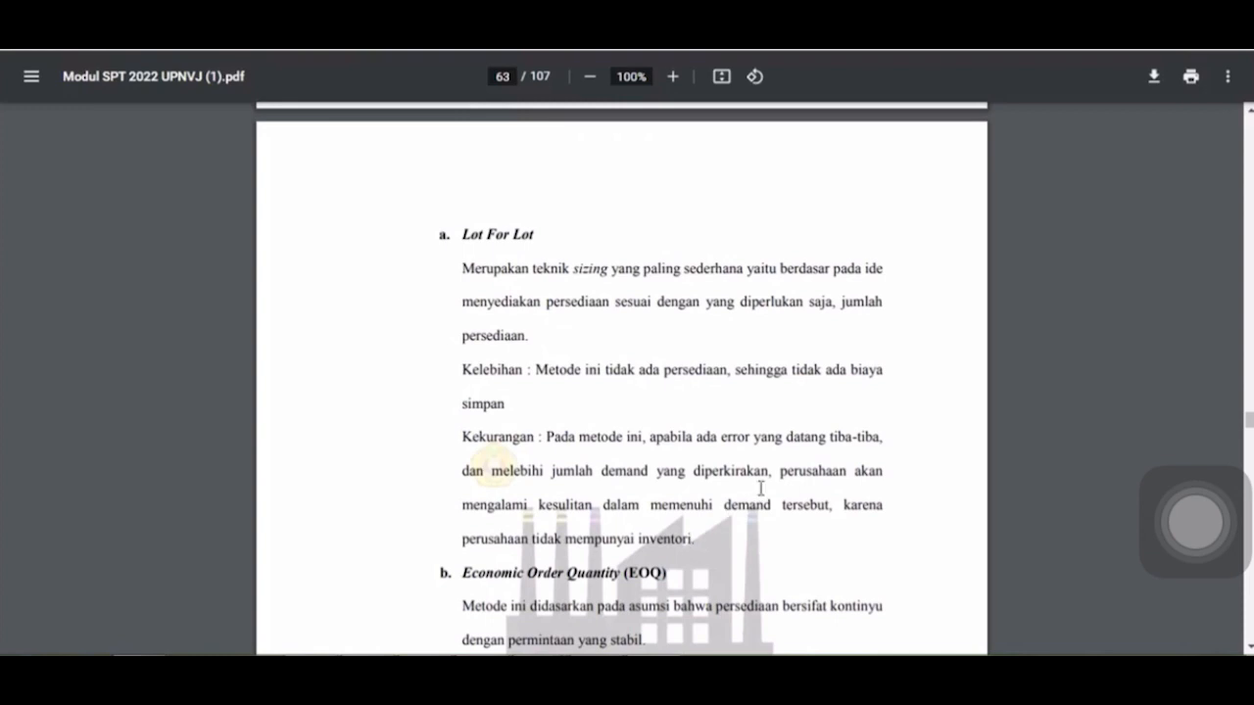
- Compare the EOQ, POQ and FOQ methods again and continue reading to the Silver Meal Algorithm and Part Period Balancing techniques
scroll(734, 456, down, 4)
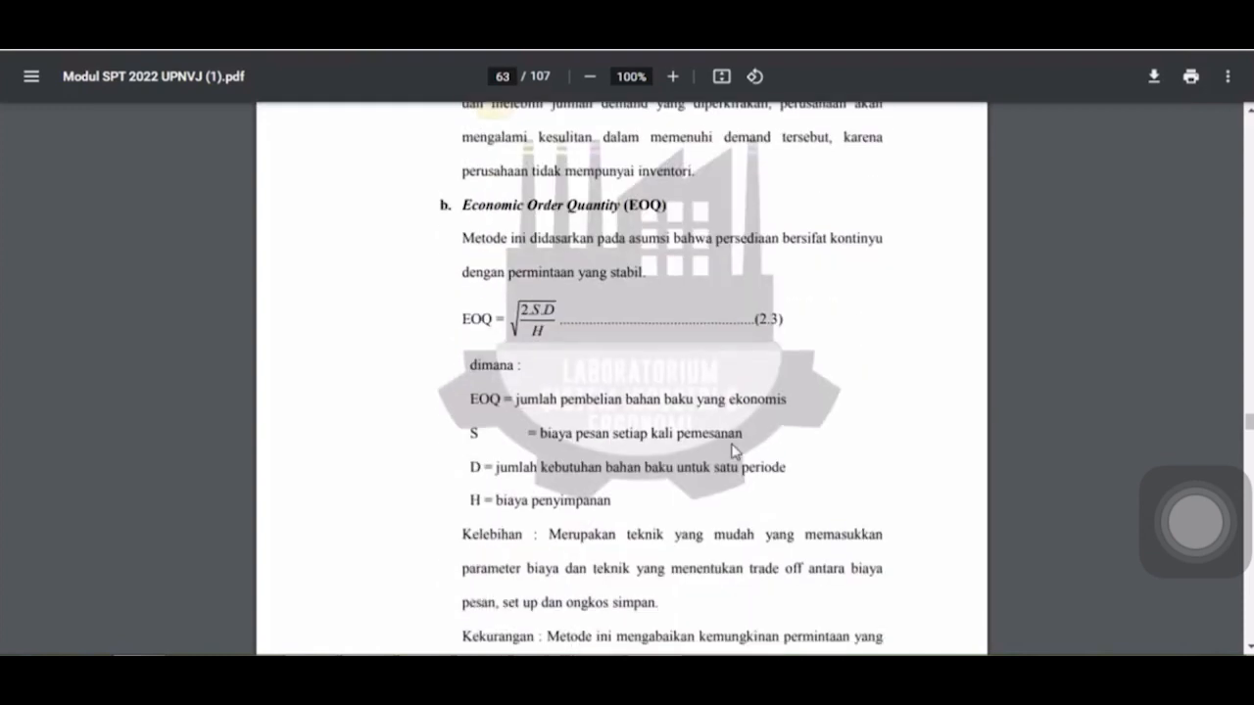
scroll(733, 443, down, 4)
scroll(732, 442, down, 3)
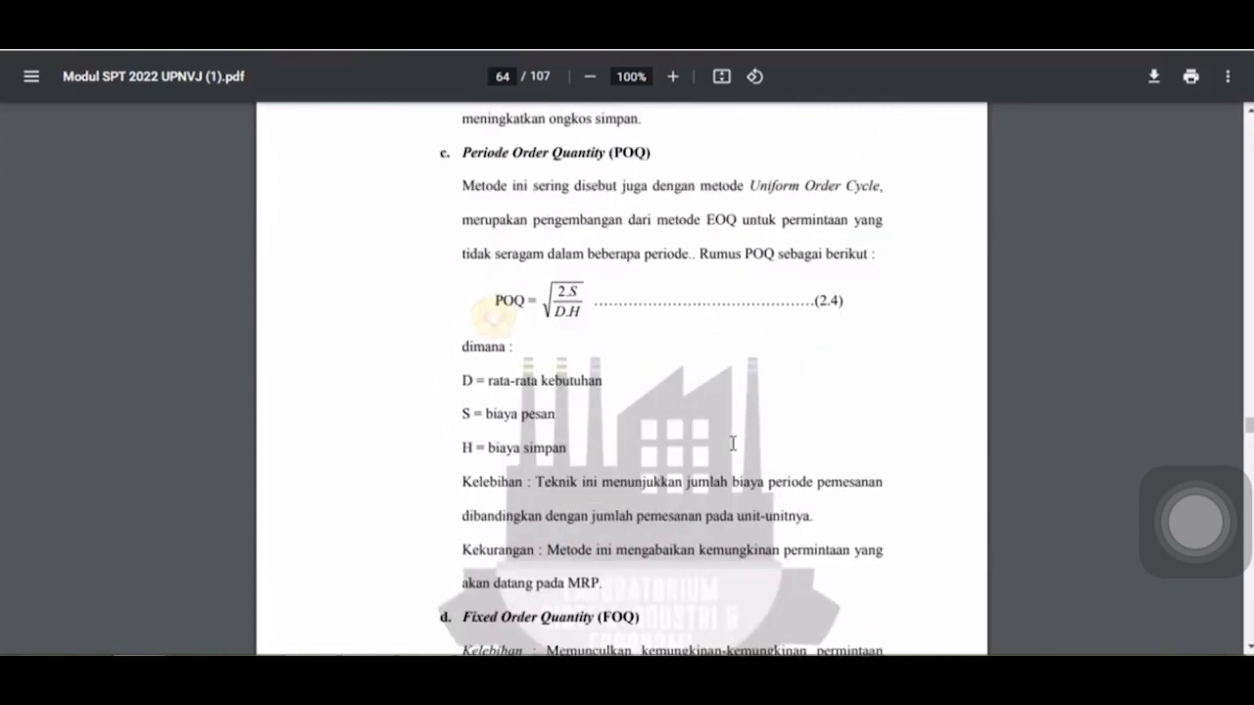
scroll(732, 439, down, 6)
scroll(733, 437, up, 2)
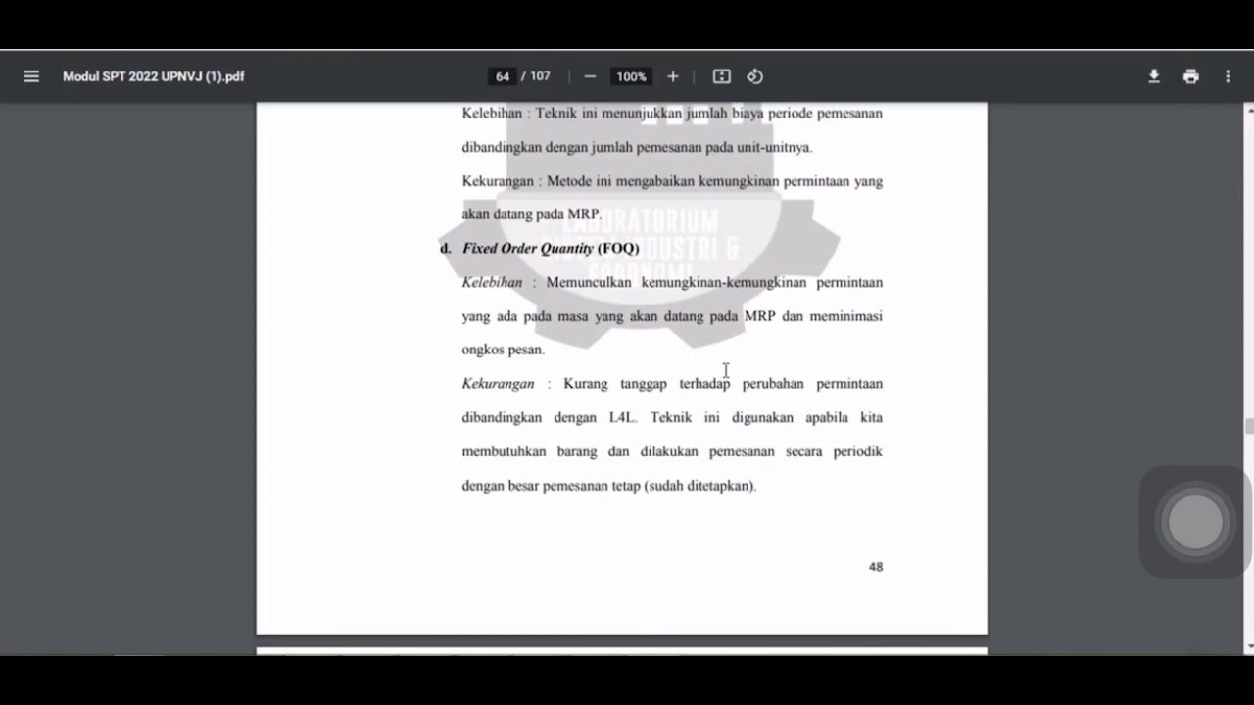
scroll(726, 370, up, 14)
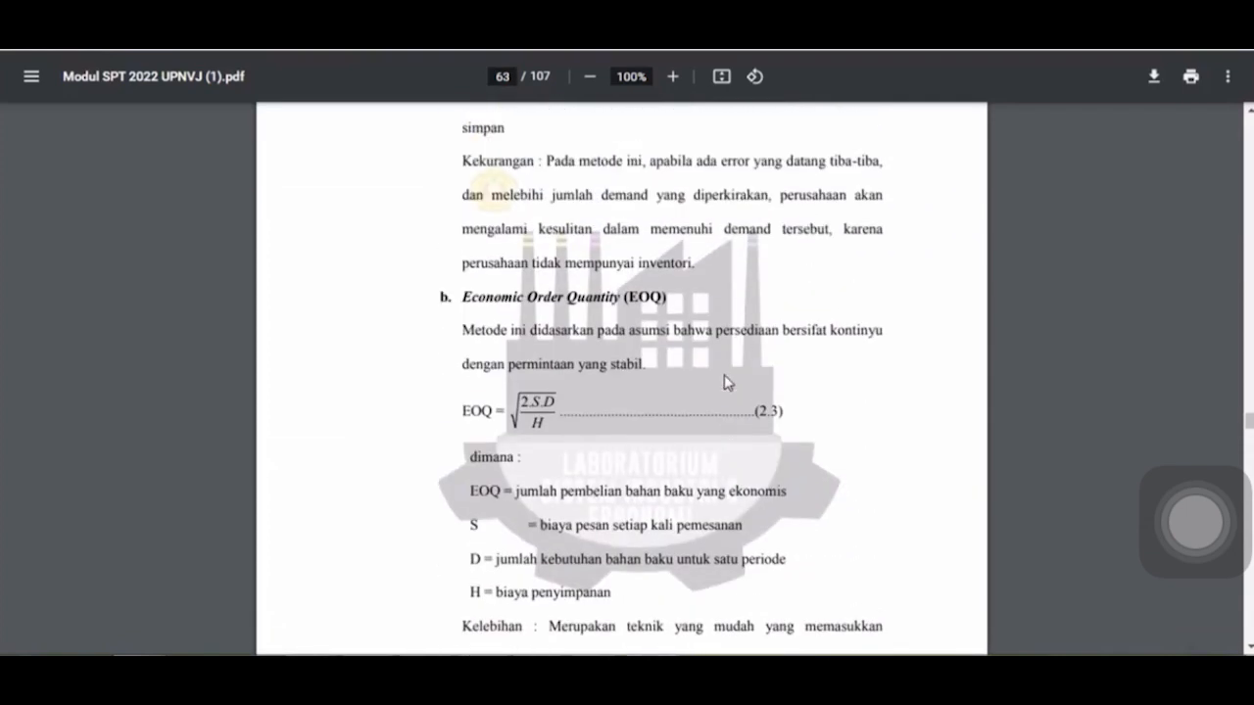
scroll(725, 382, down, 8)
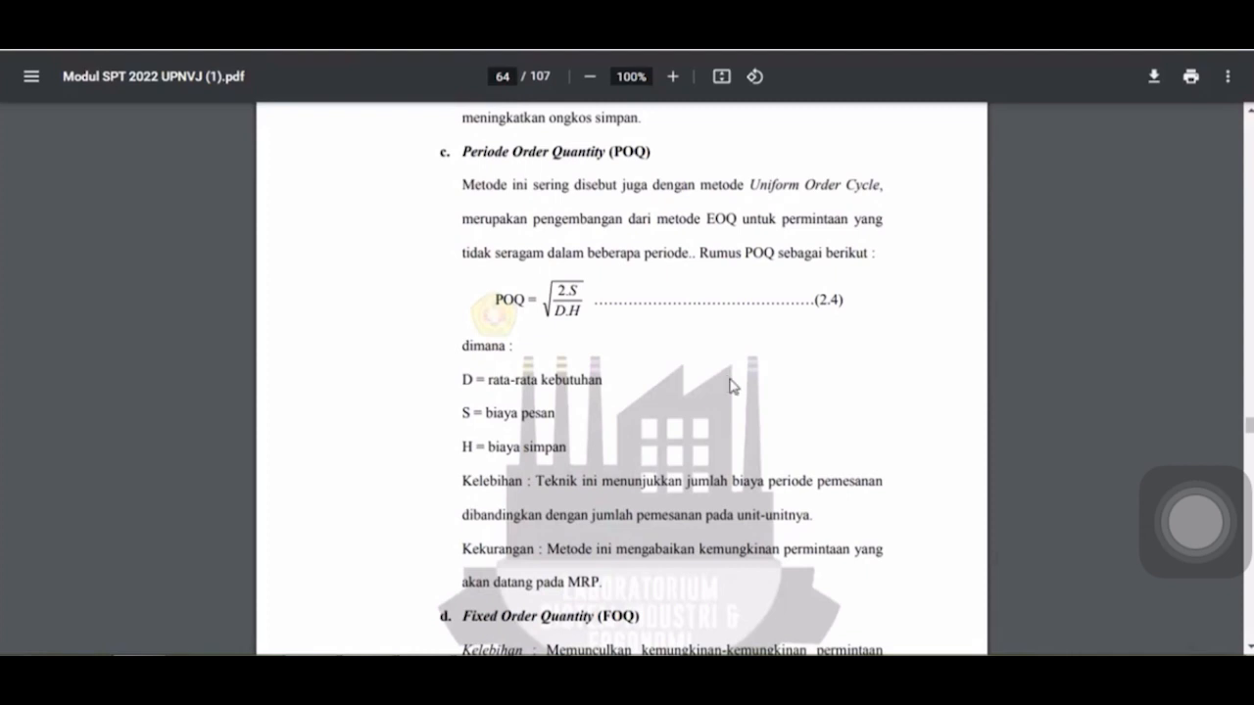
click(852, 129)
scroll(738, 365, down, 7)
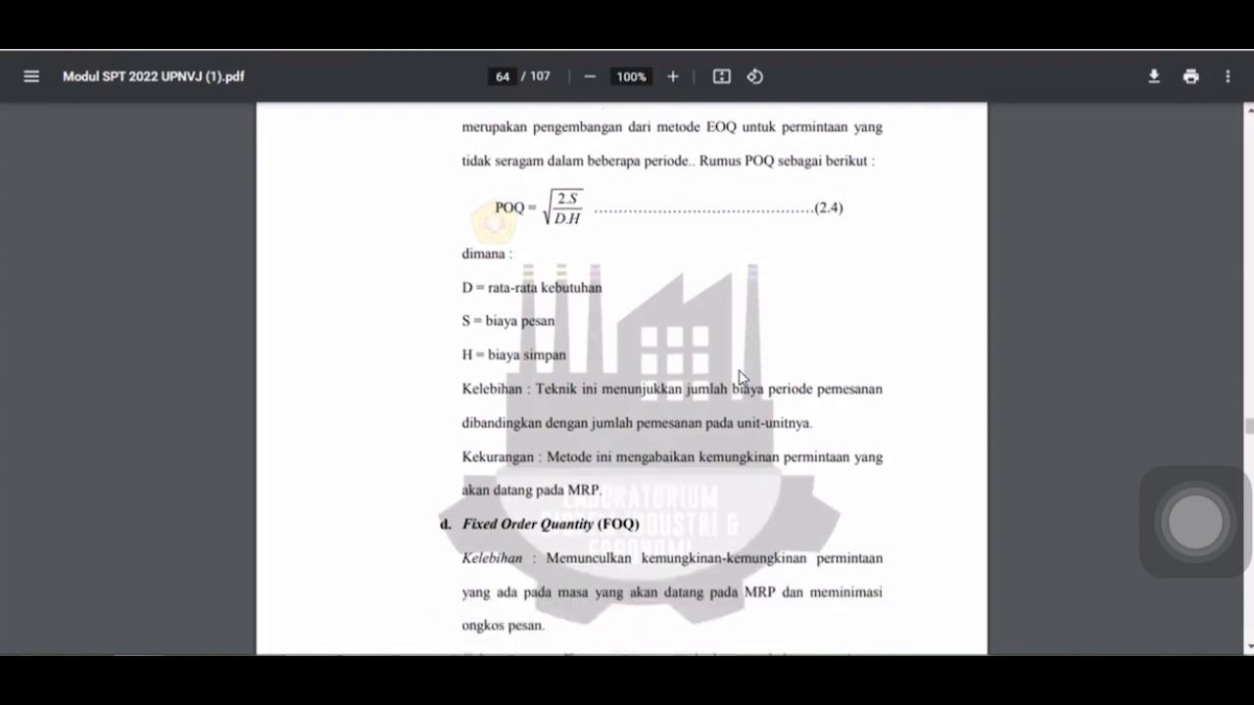
scroll(741, 379, down, 6)
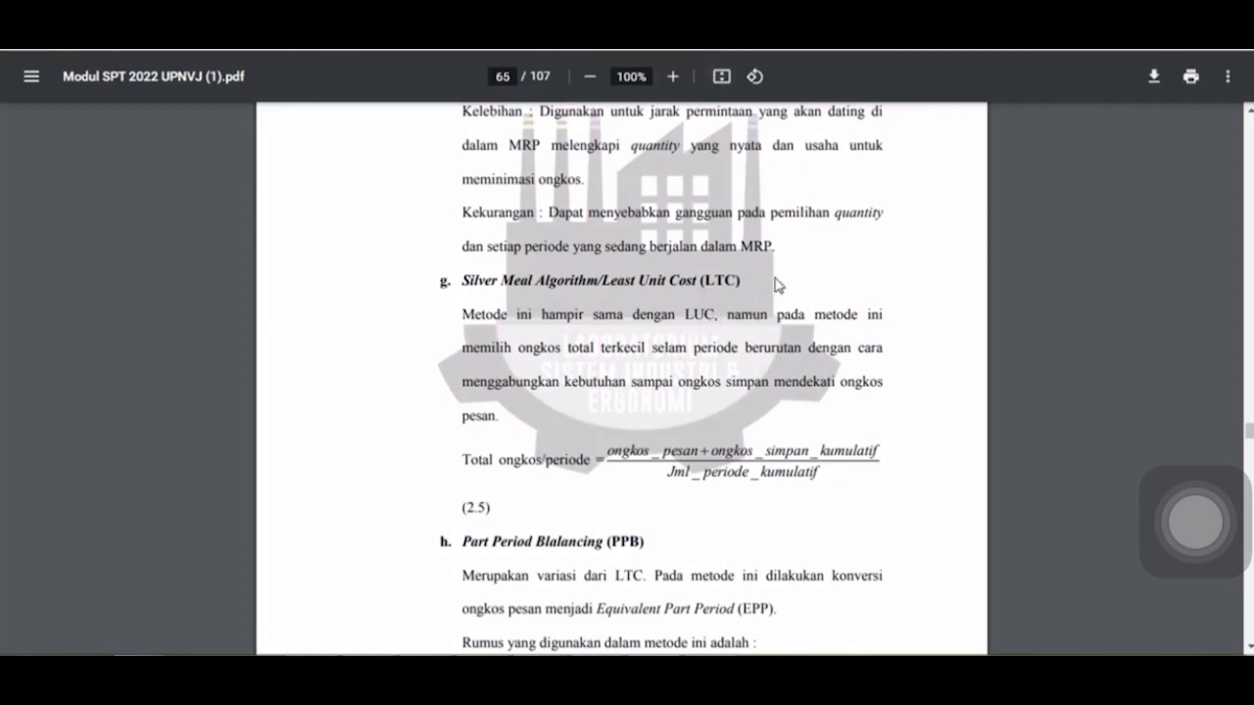
- Read the Silver Meal and Part Period Balancing techniques and the remaining lot-sizing formulas through the introduction to section 2.3 on Capacity Requirement Planning
scroll(776, 284, down, 1)
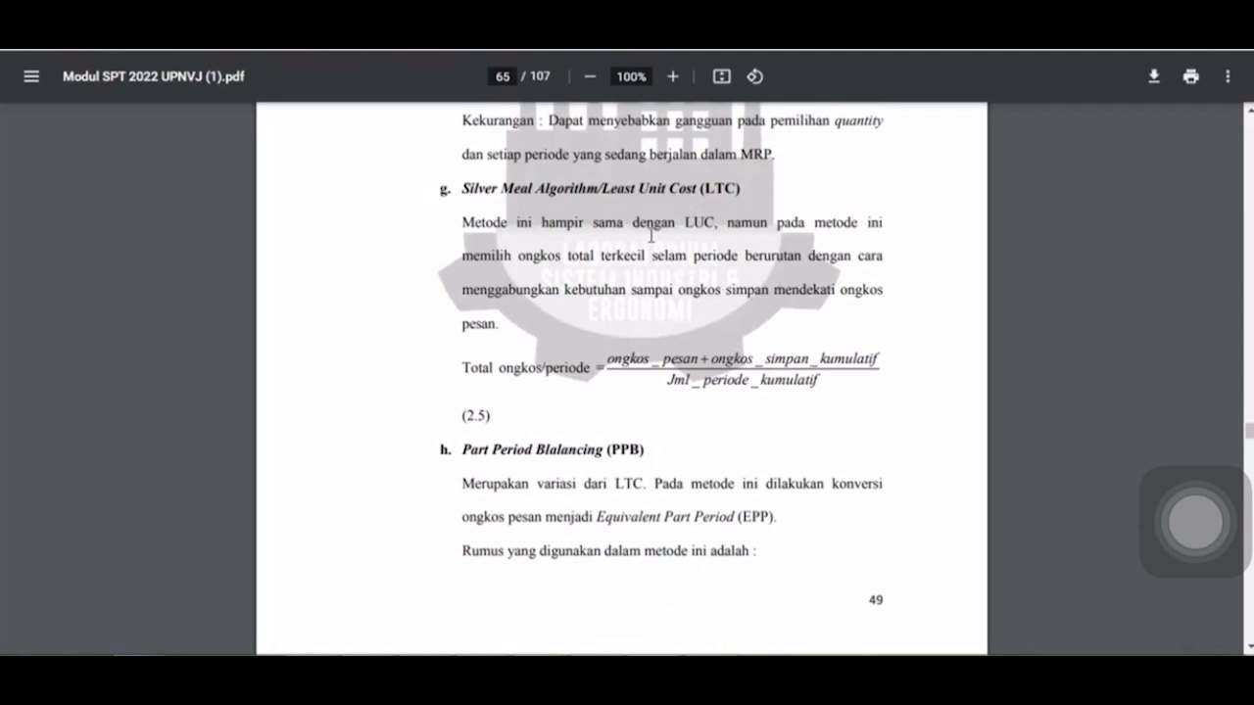
scroll(651, 235, down, 10)
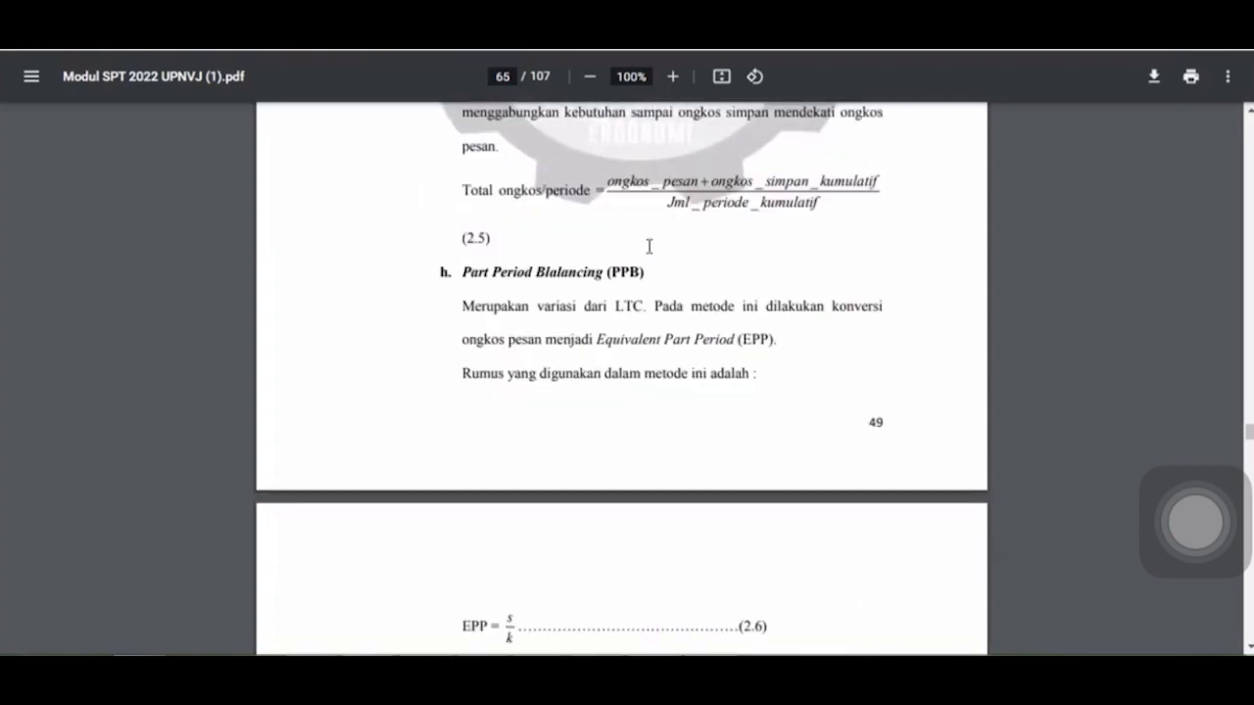
scroll(647, 250, down, 4)
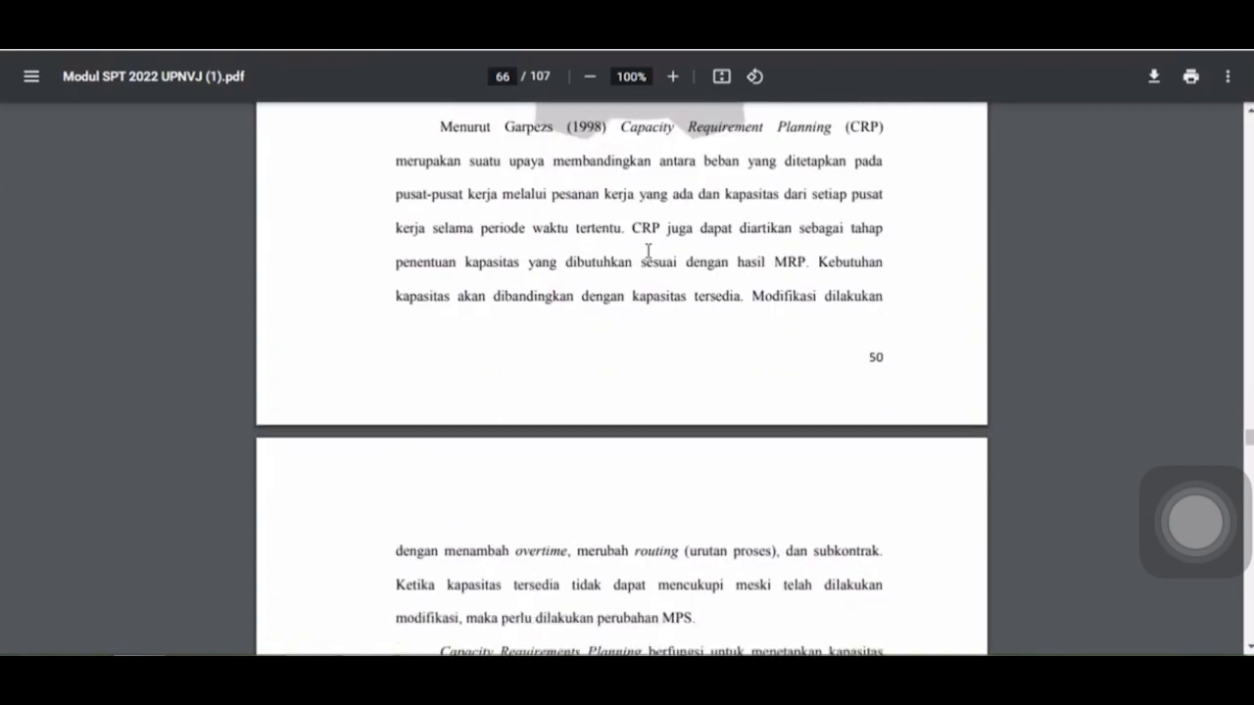
scroll(647, 250, up, 2)
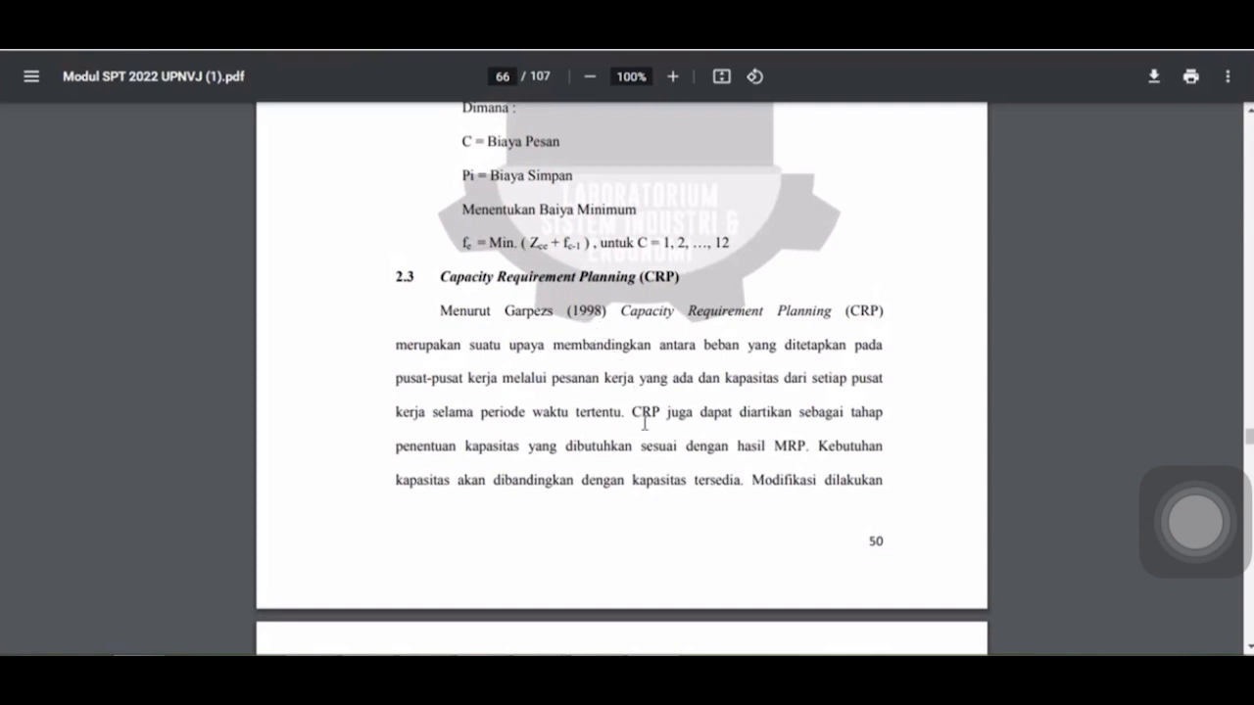
scroll(668, 469, down, 1)
scroll(668, 469, down, 7)
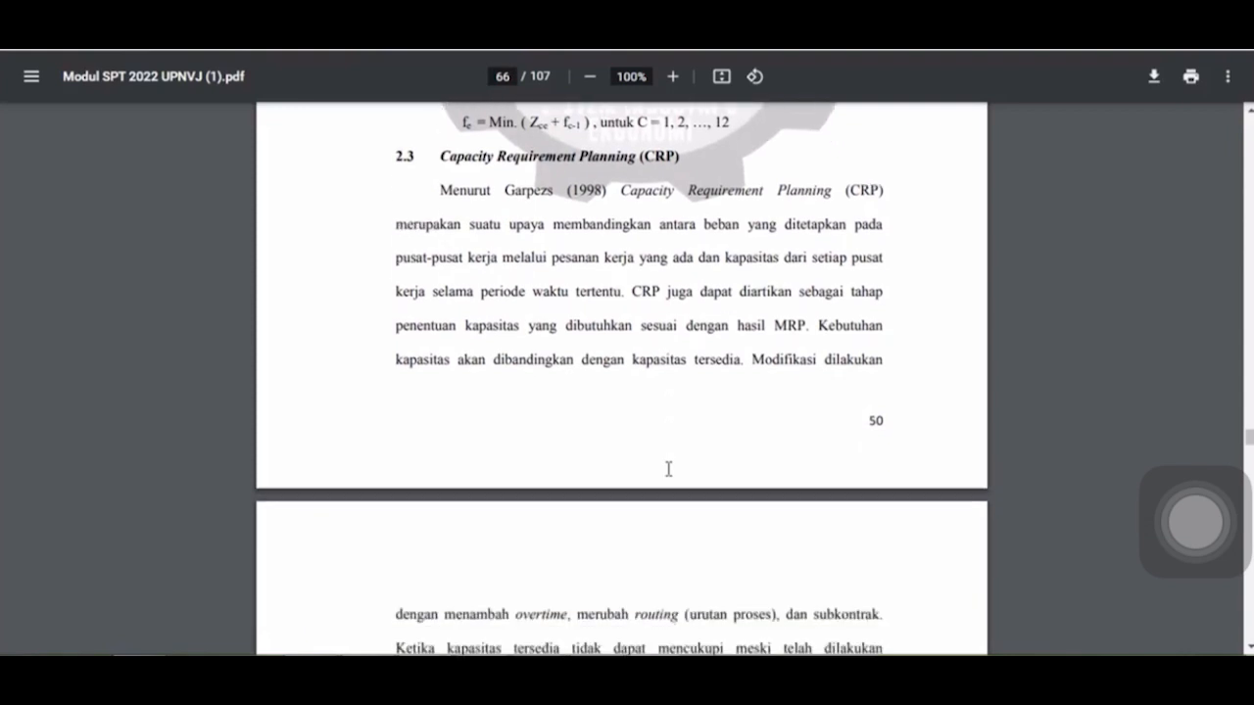
- Review the CRP data requirements, inputs and outputs, stages and the CRP versus RCCP comparison in section 2.4, dismissing the color scheme prompt
scroll(667, 469, down, 3)
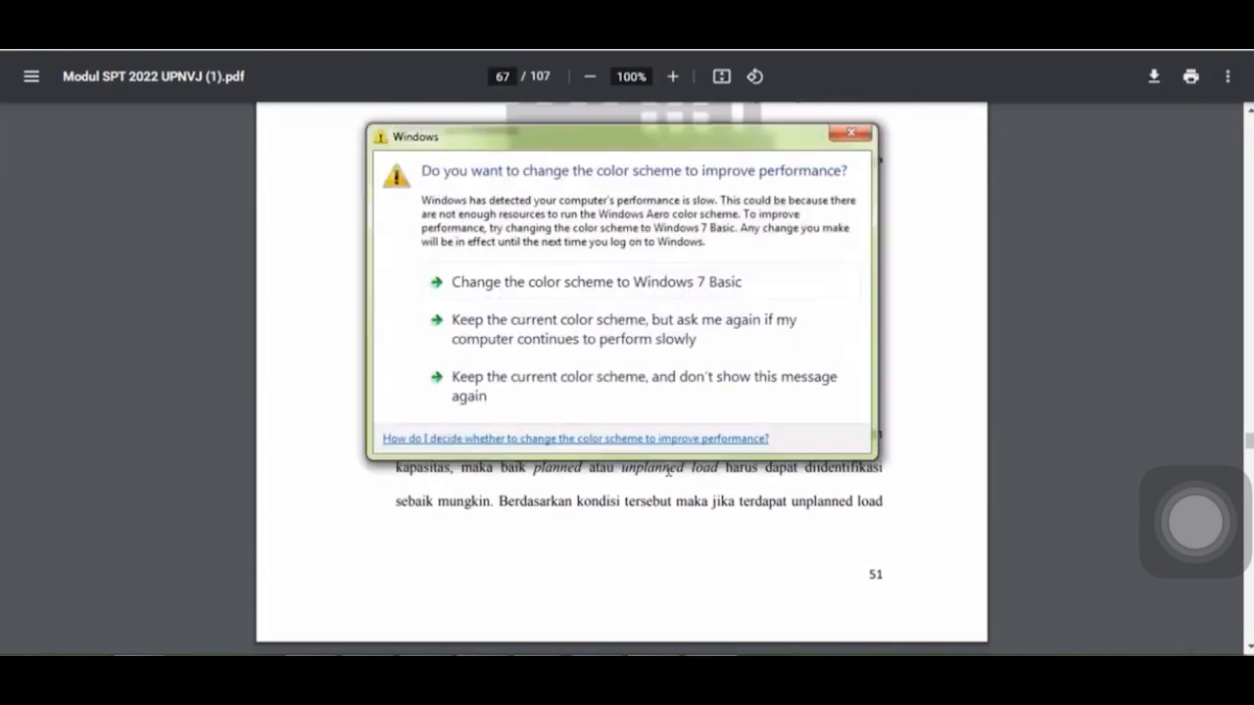
click(858, 131)
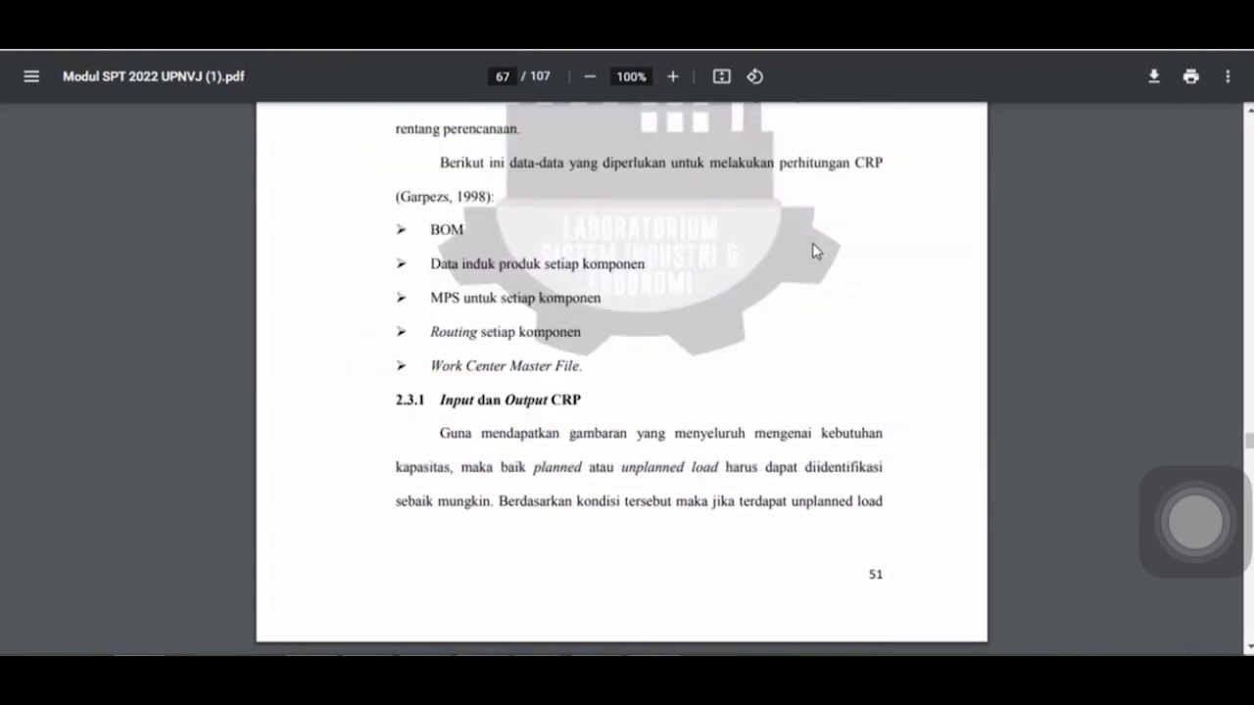
scroll(811, 252, down, 5)
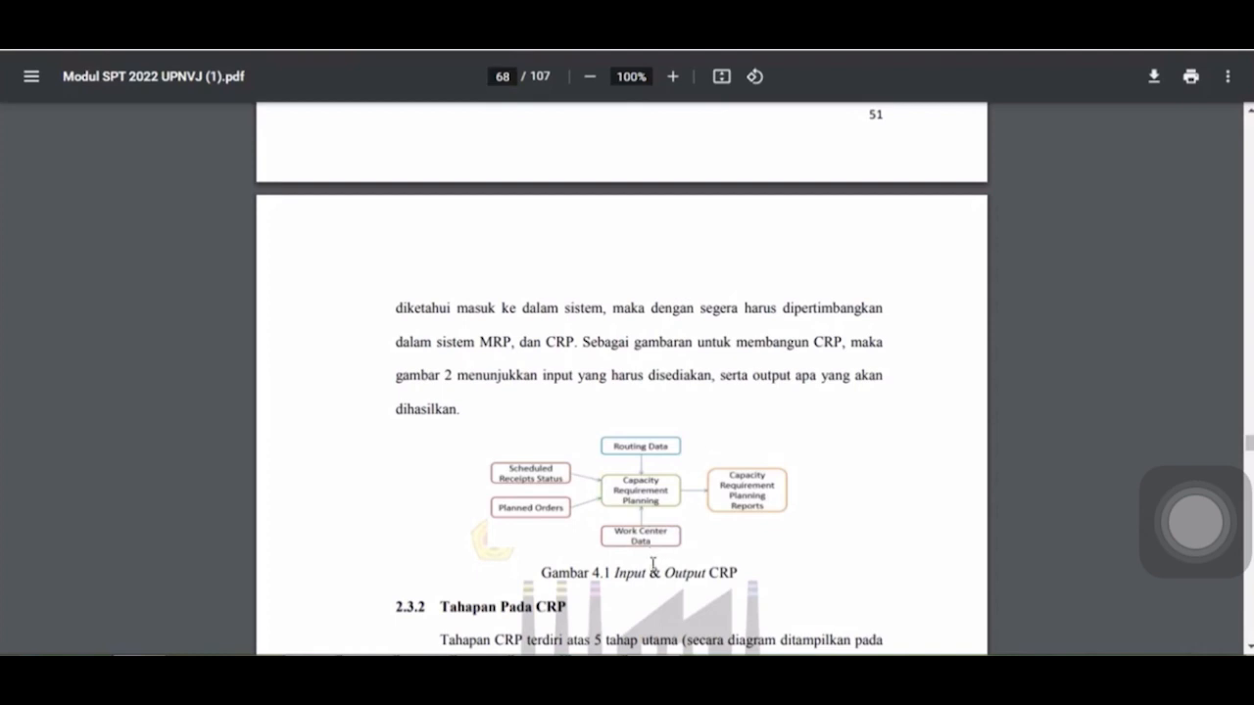
scroll(652, 564, down, 6)
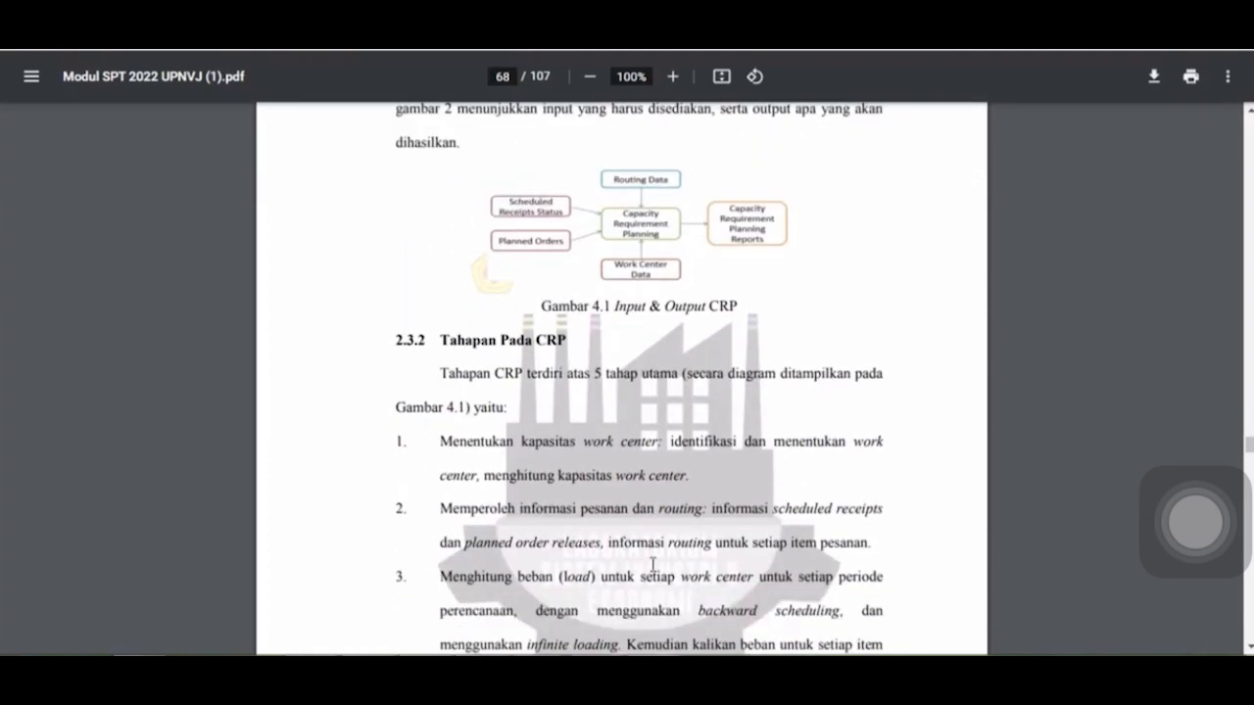
scroll(654, 587, down, 4)
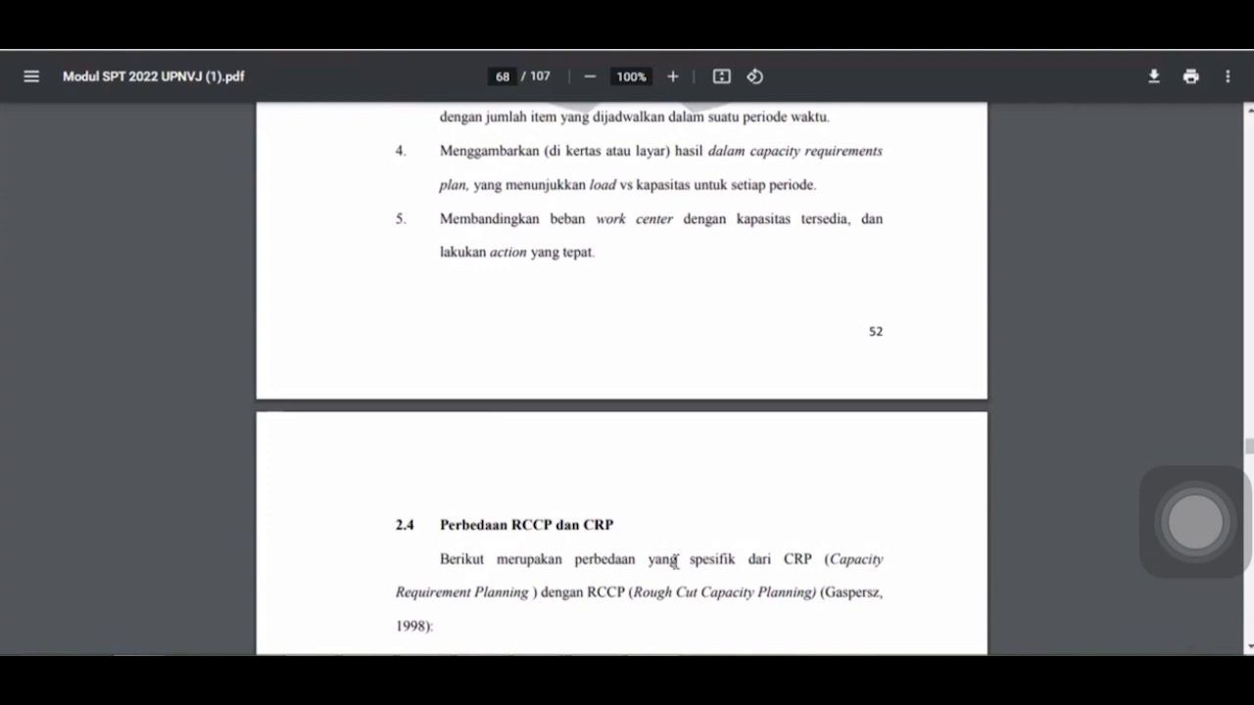
scroll(676, 553, down, 2)
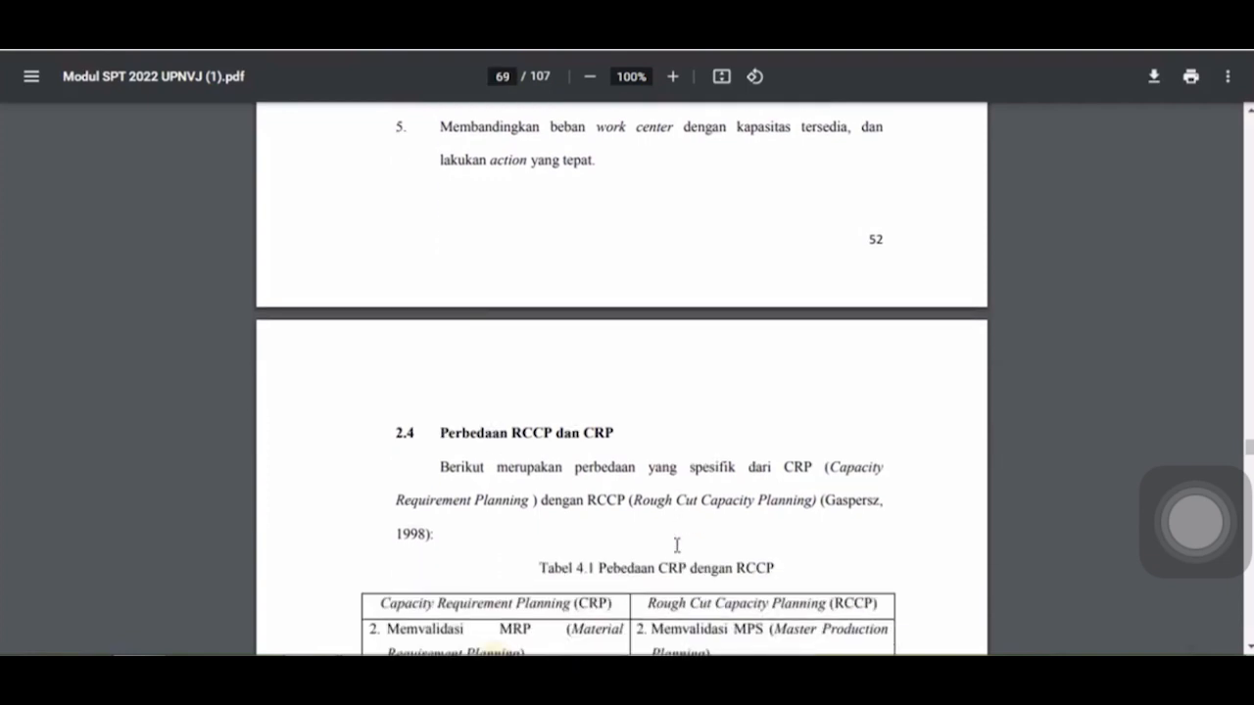
scroll(691, 563, down, 5)
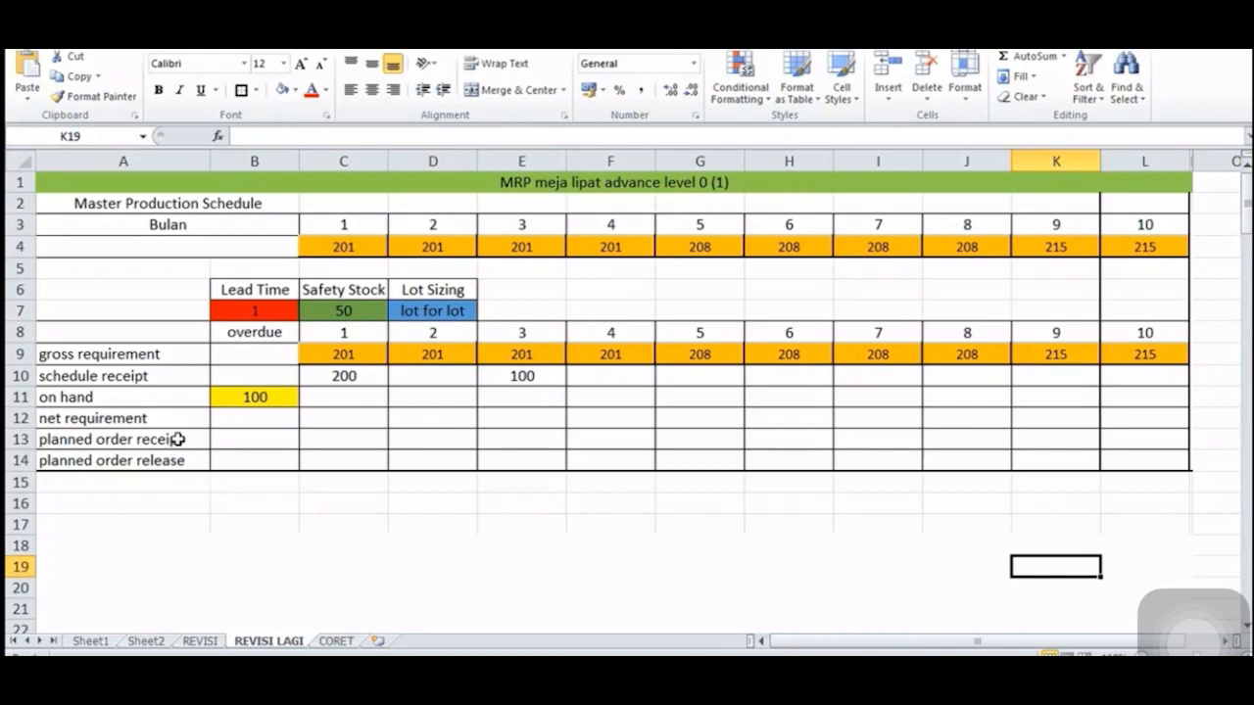
- Examine the Excel MRP sheet's title, Master Production Schedule, lead time, safety stock, lot sizing and initial on-hand stock
click(604, 181)
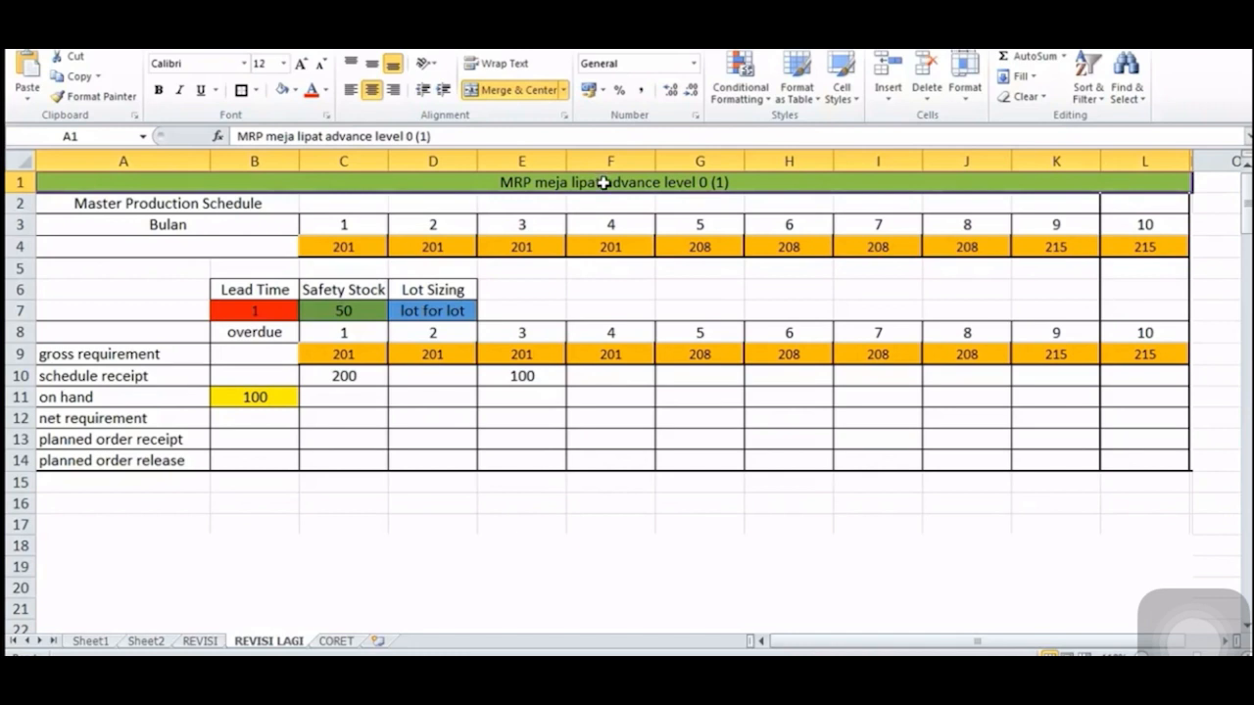
click(262, 202)
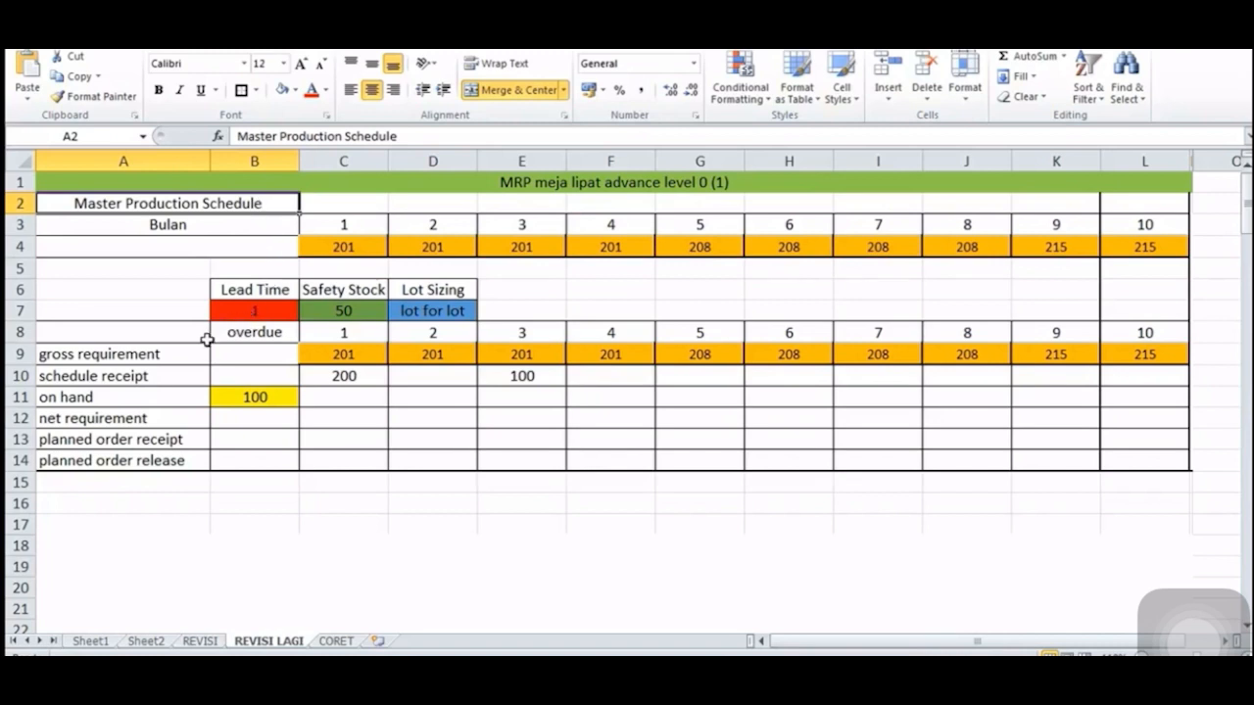
click(217, 289)
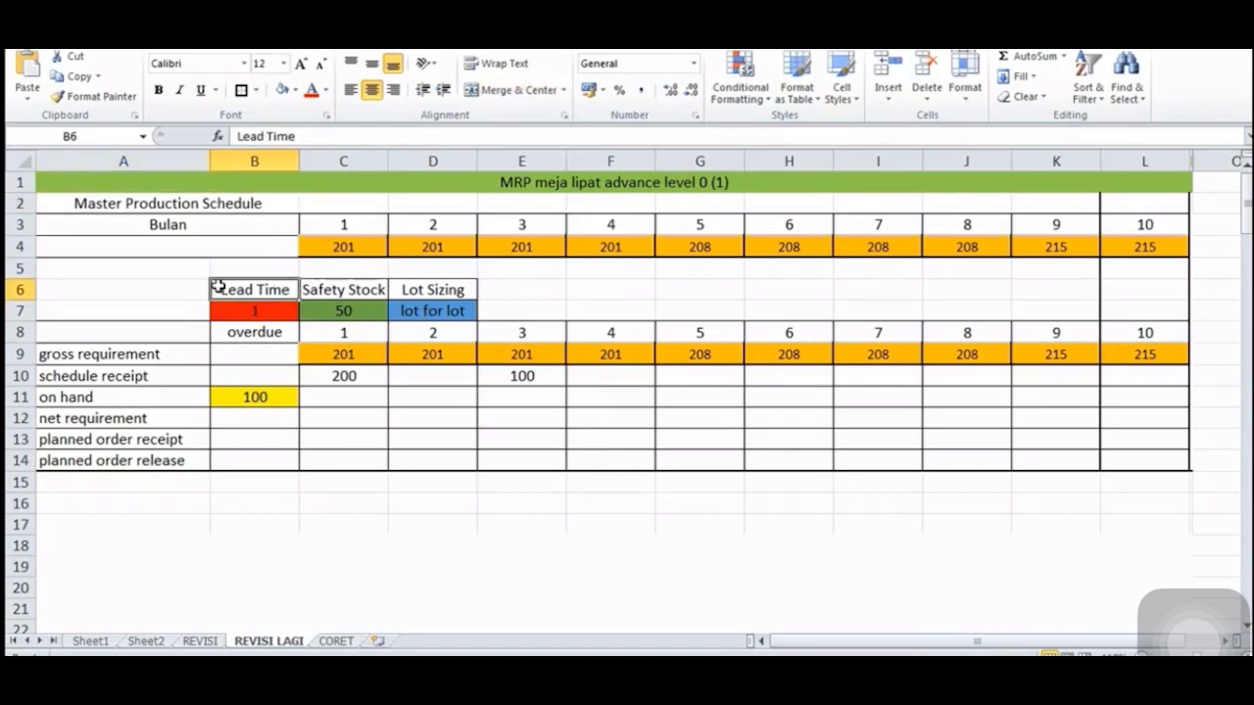
drag(333, 297, 338, 310)
click(470, 289)
click(260, 398)
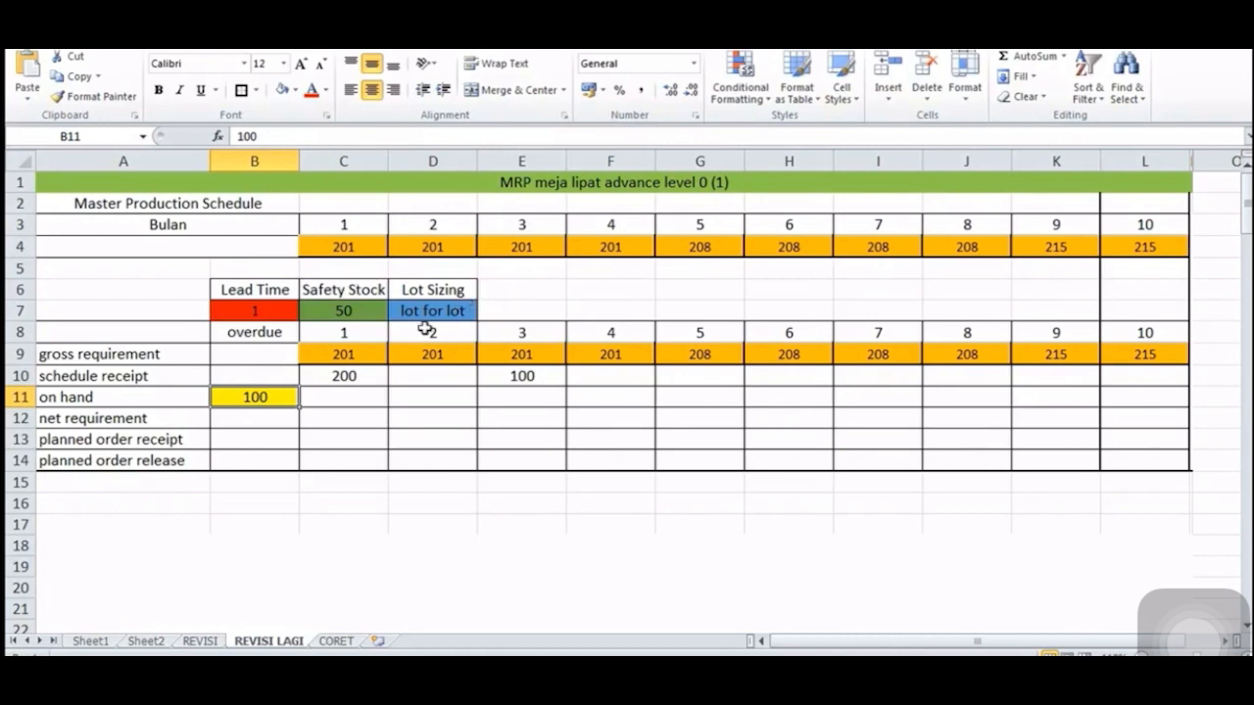
- Change the "on hand" row label in A11 to "project on hand", dismissing the color scheme prompt
click(100, 402)
click(238, 137)
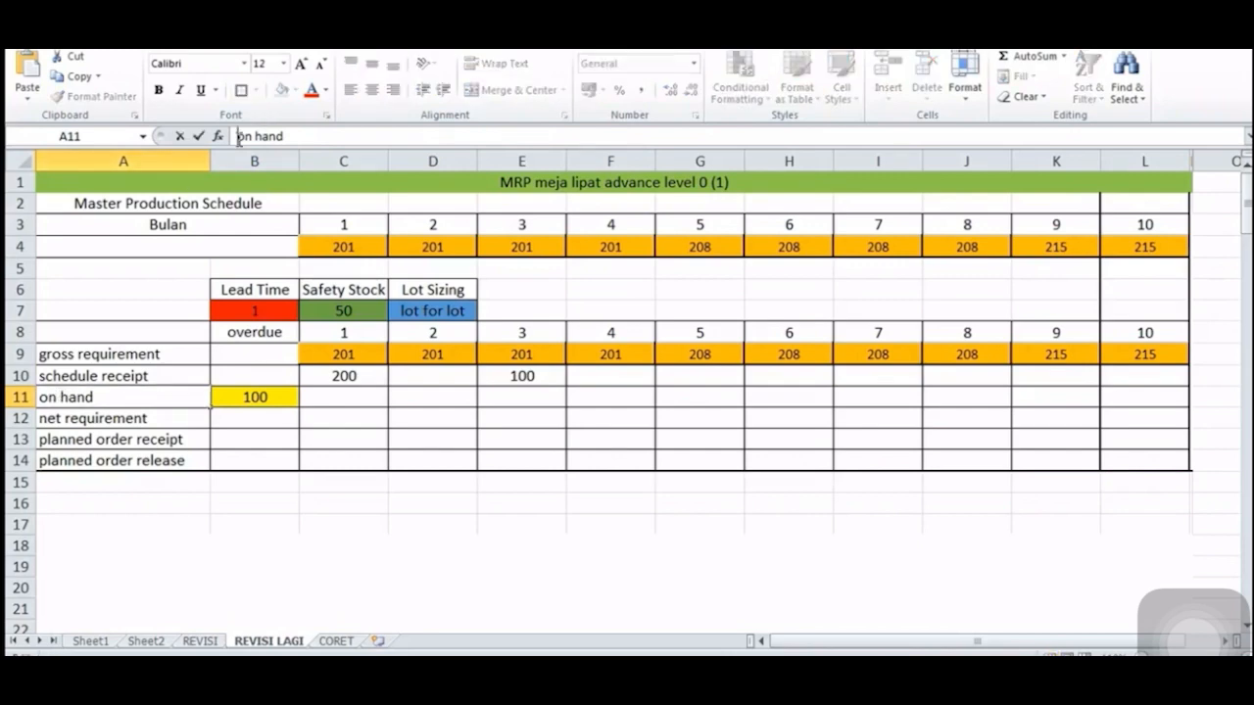
text(p)
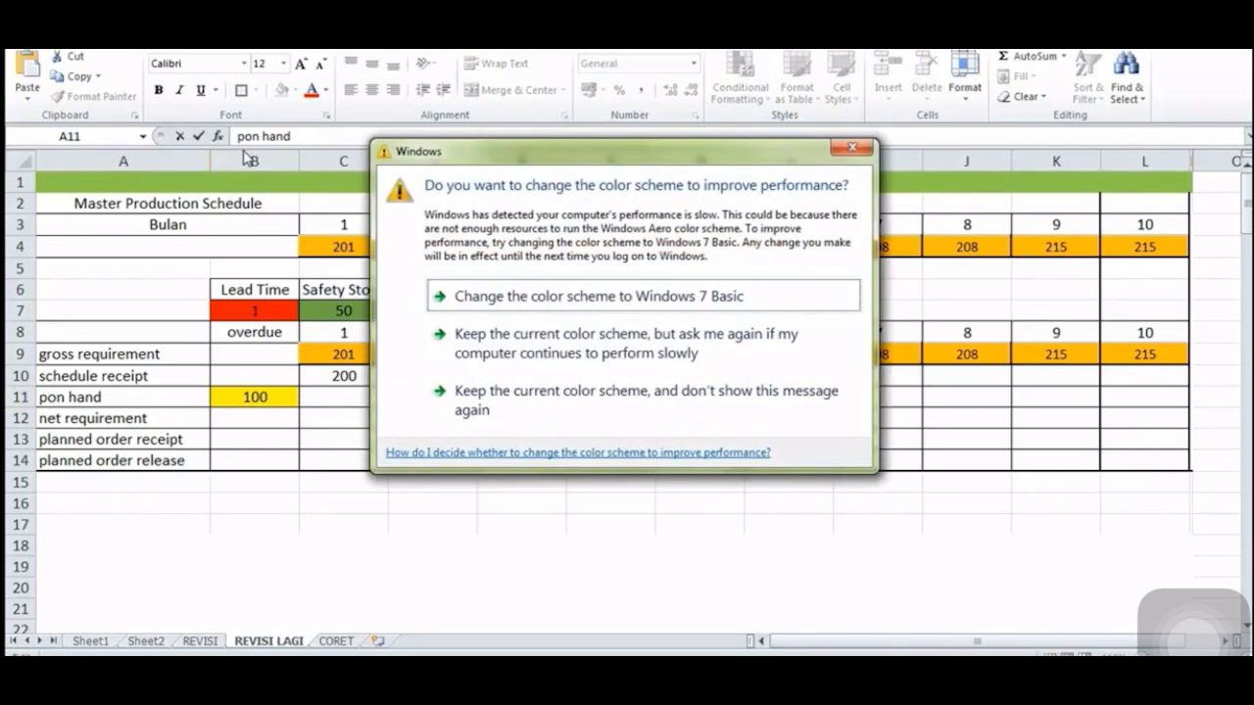
click(852, 148)
text(roject)
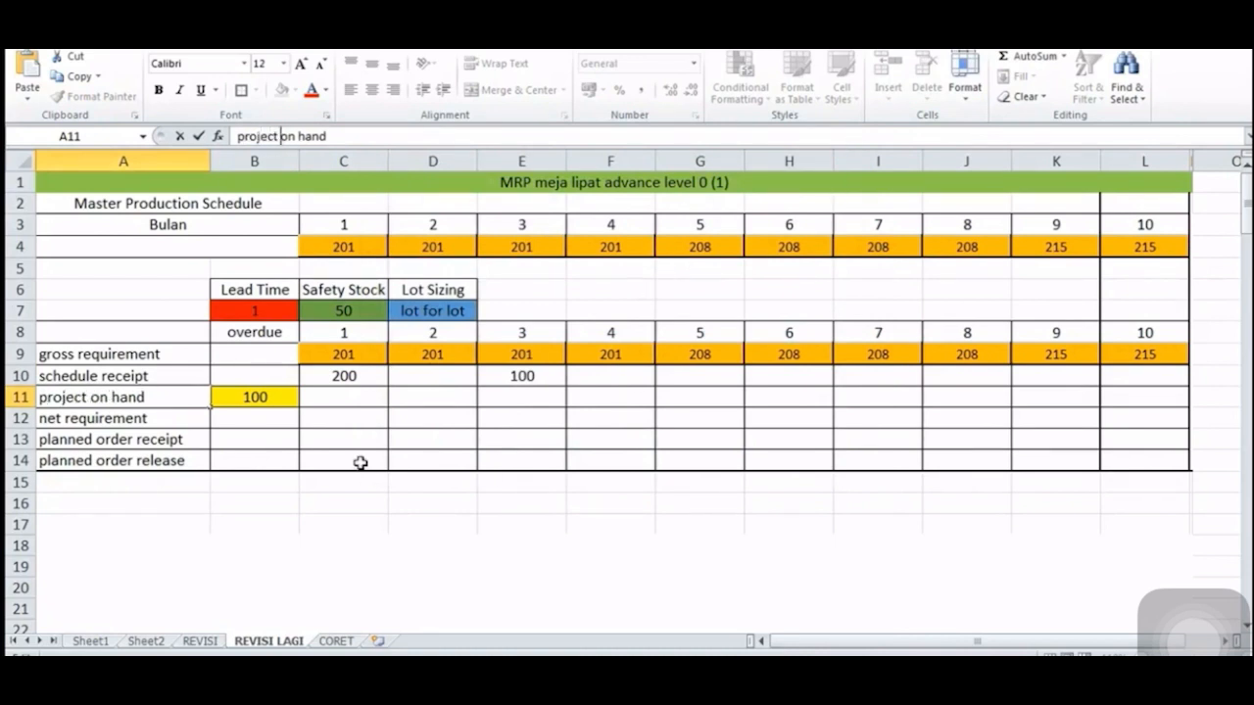
click(360, 461)
- Examine the Lead Time, Safety Stock and Lot Sizing parameters above the MRP table, relating the lot-sizing method to the net requirement row
drag(271, 290, 279, 312)
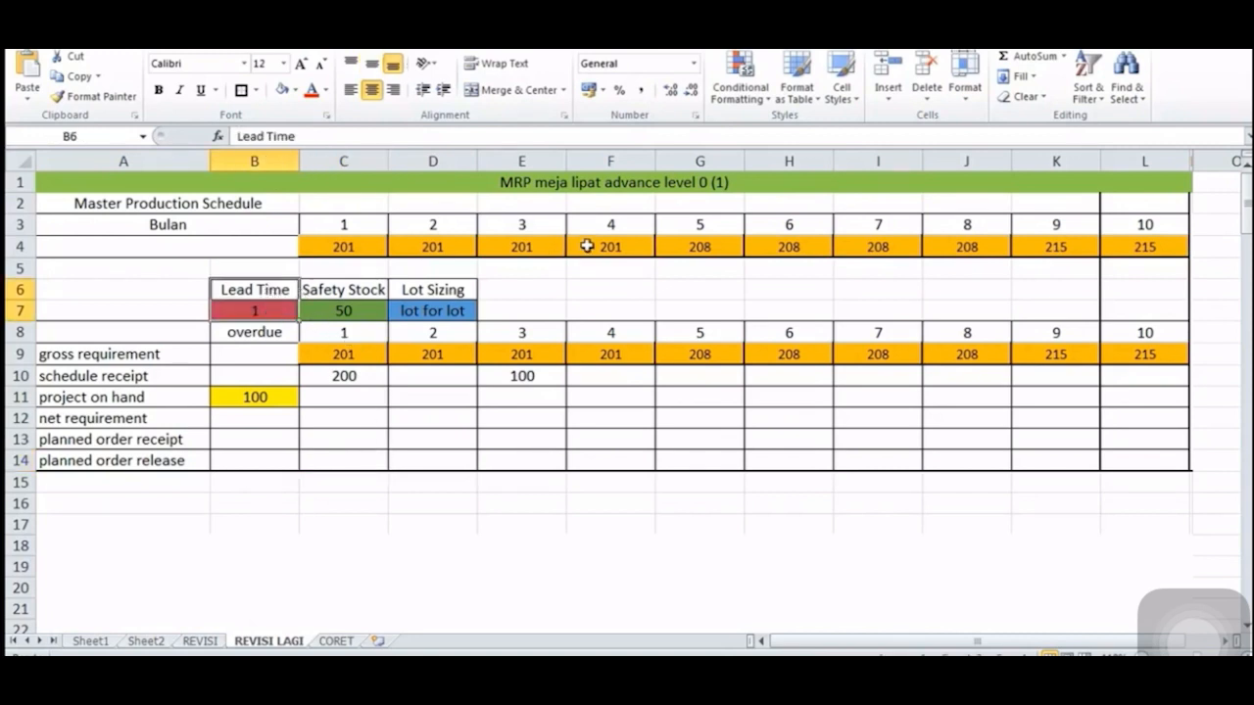
click(253, 291)
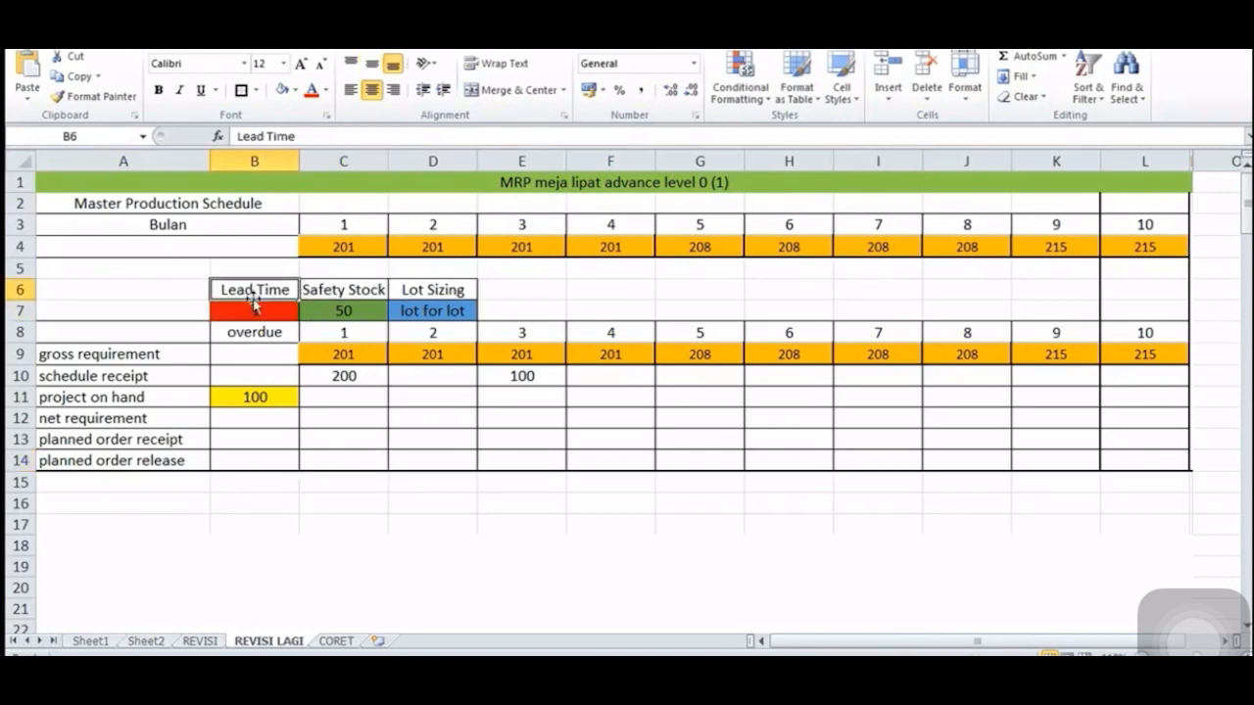
click(346, 291)
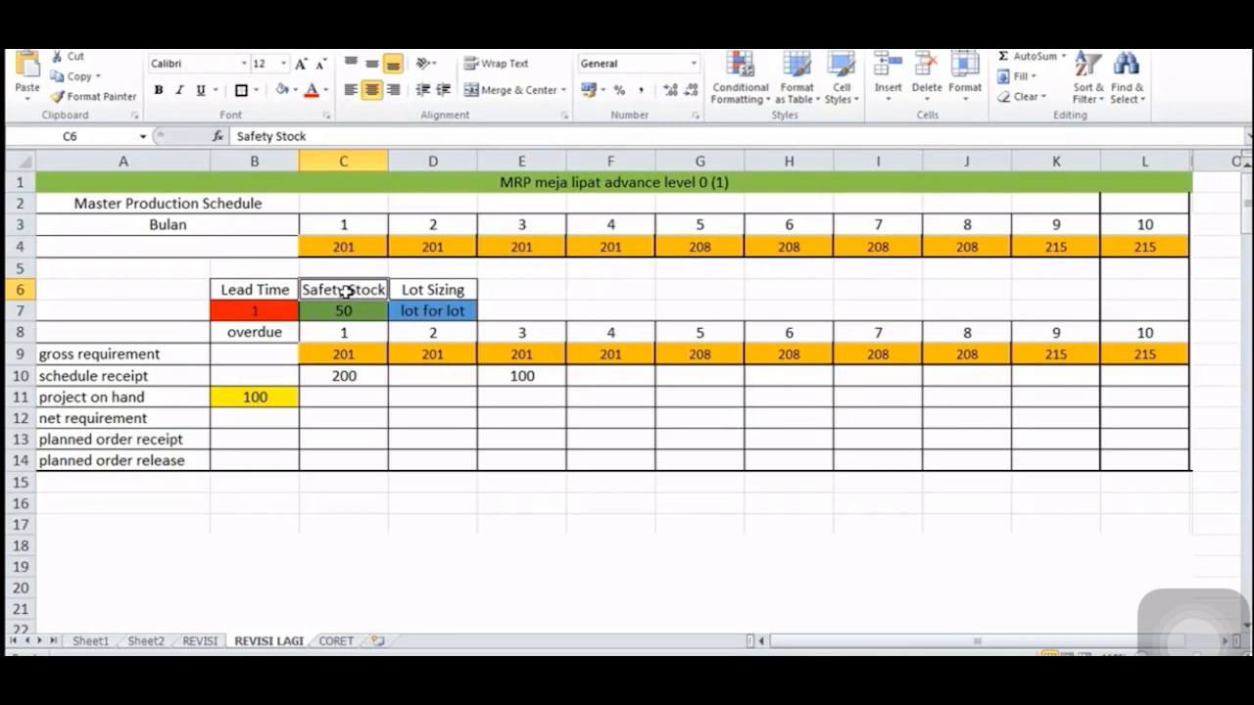
click(419, 291)
click(435, 311)
click(438, 293)
click(440, 310)
click(438, 287)
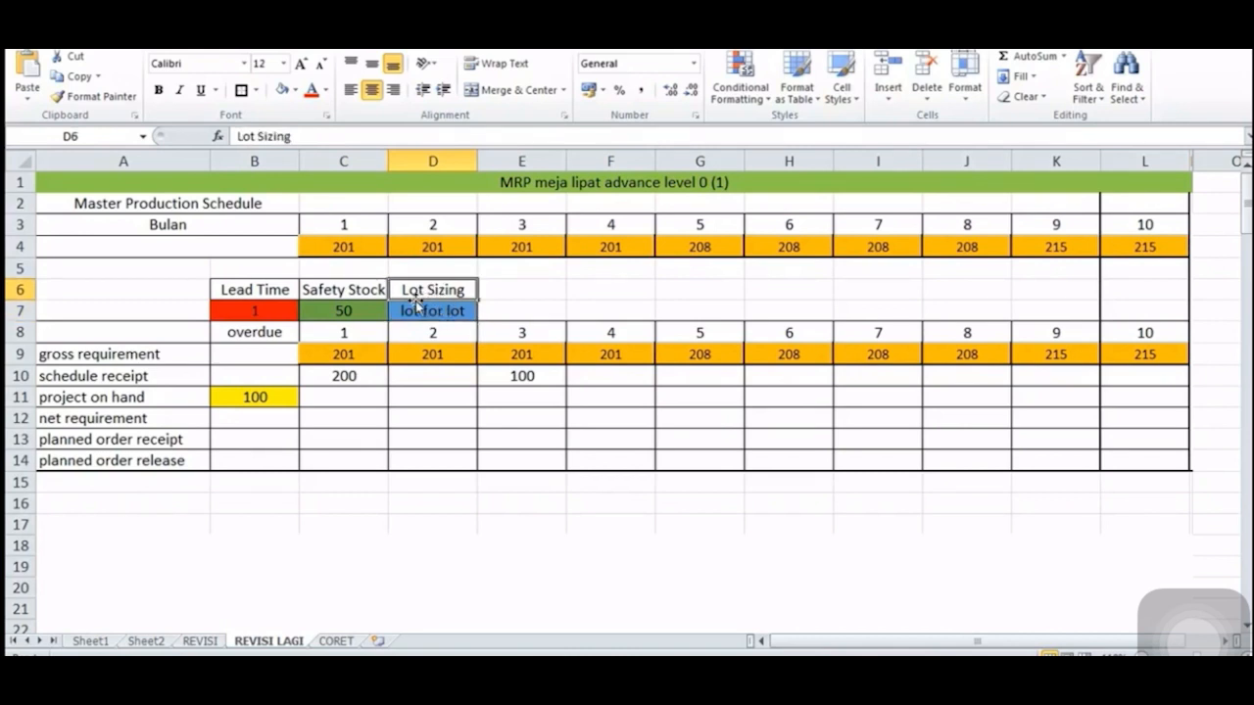
click(179, 421)
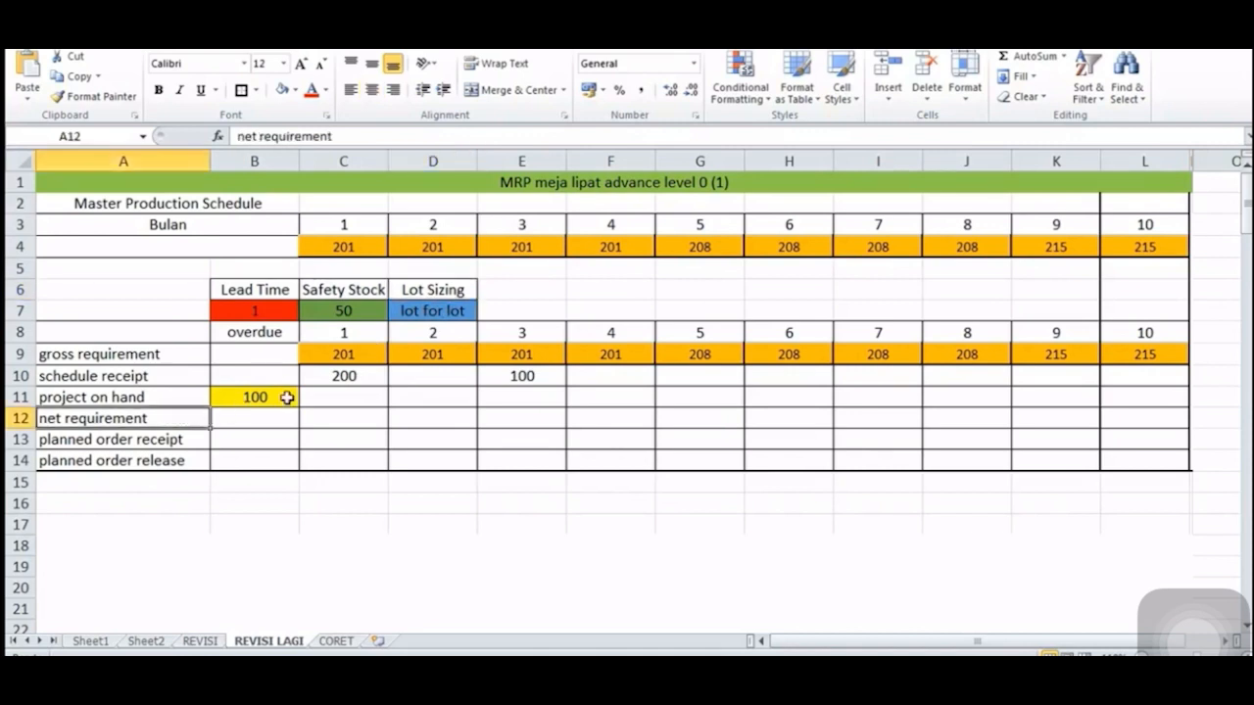
click(434, 307)
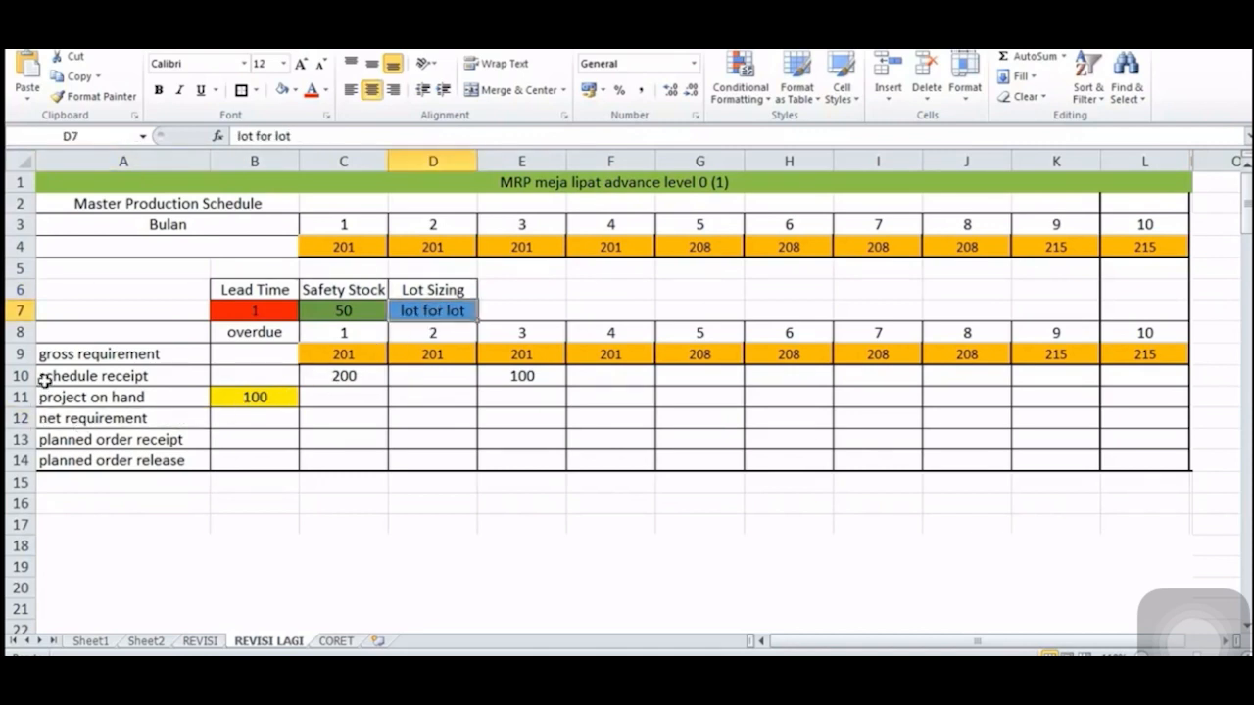
- Review the gross requirement row and the schedule receipt entries for periods 1 and 3, dismissing the color scheme prompt
click(84, 355)
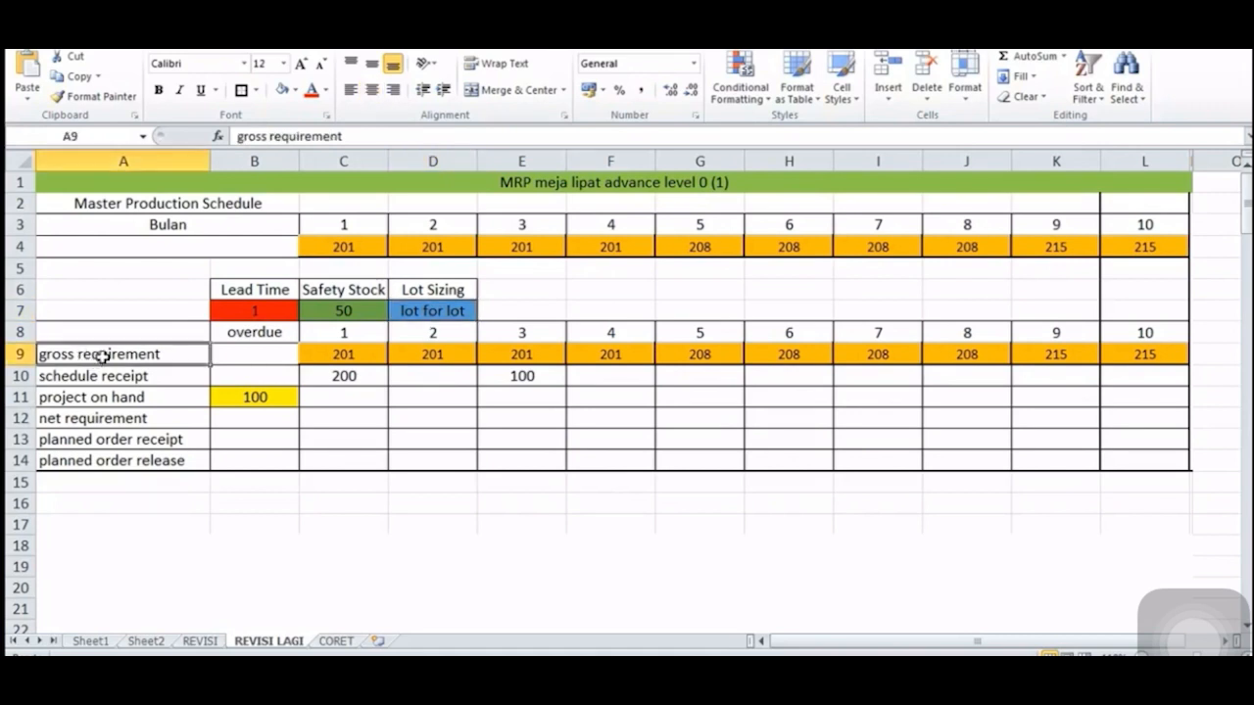
click(204, 377)
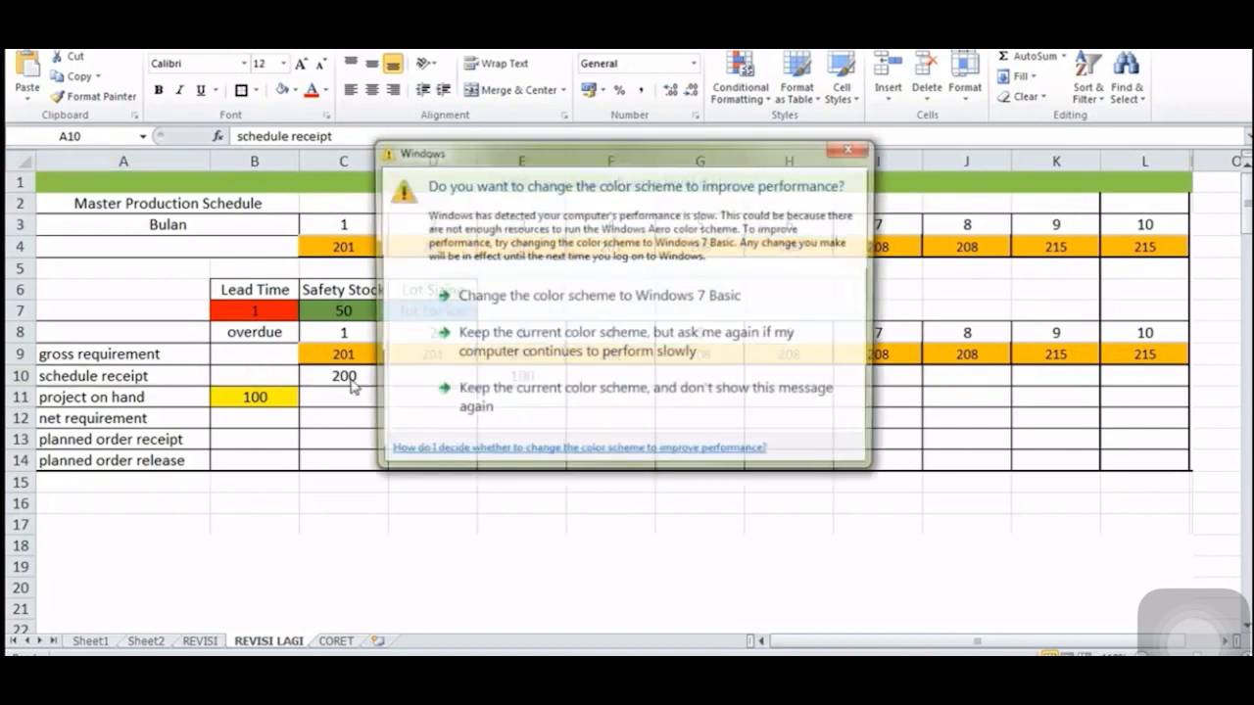
click(865, 149)
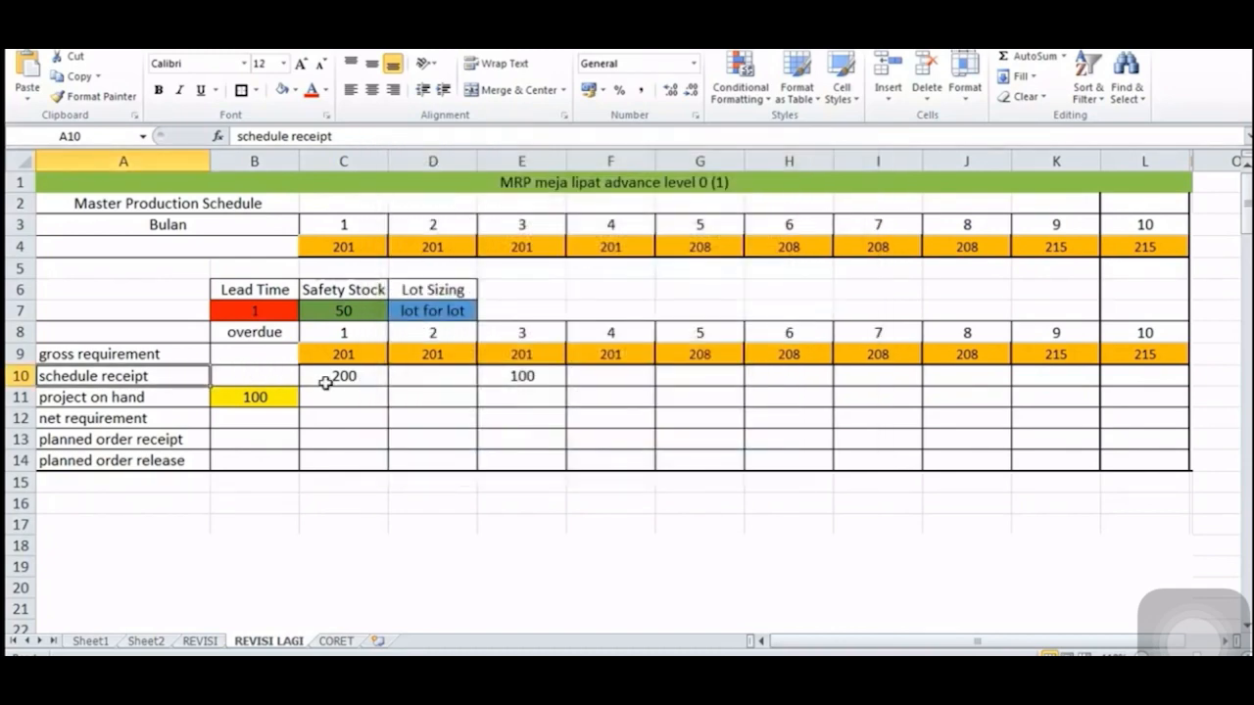
click(326, 382)
click(528, 378)
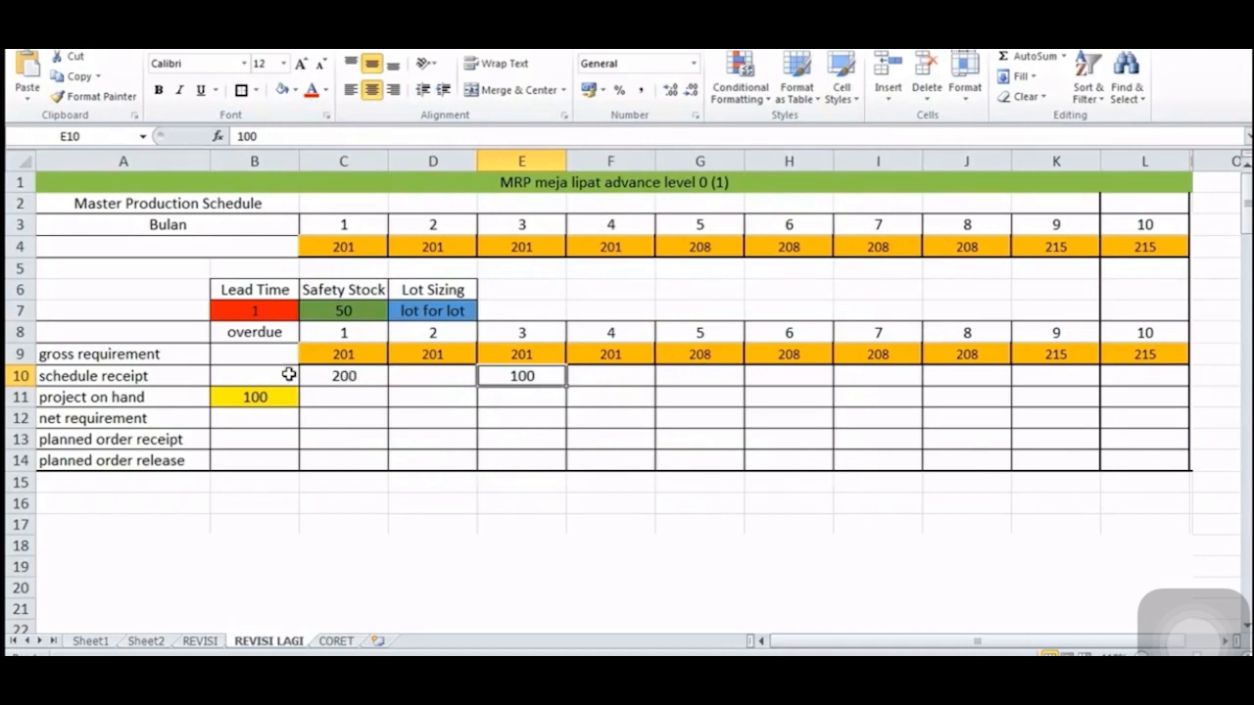
click(333, 376)
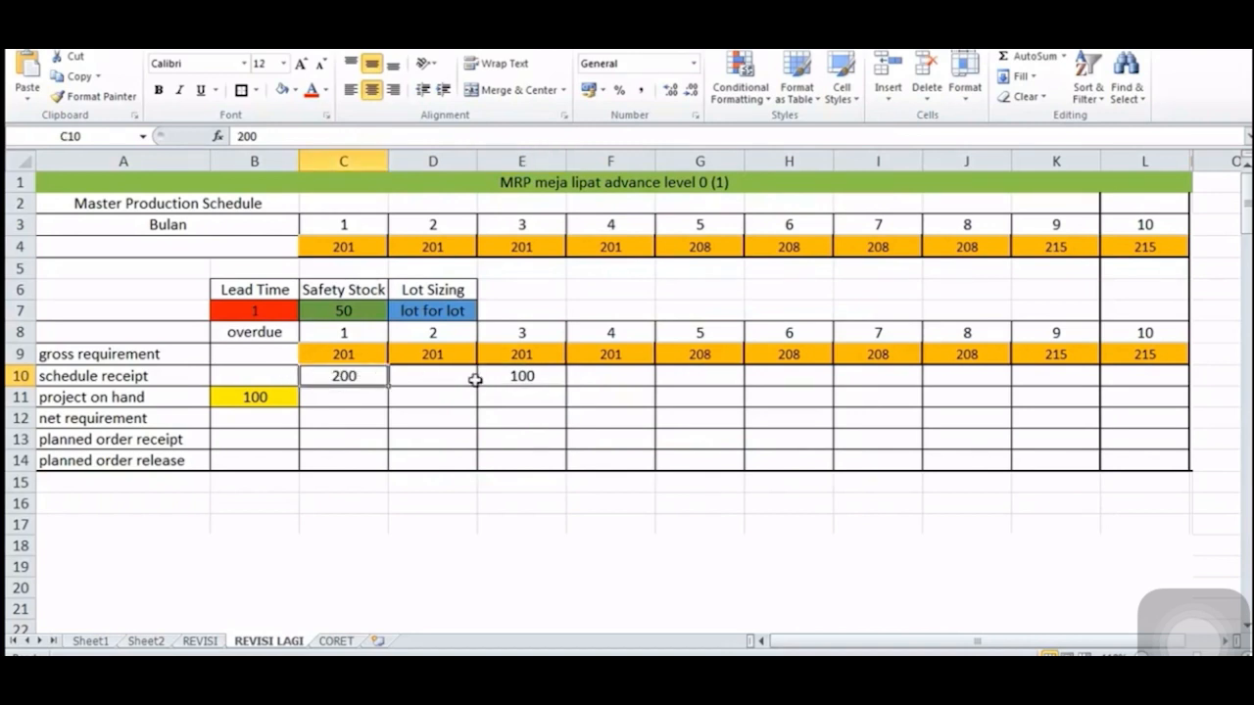
click(496, 379)
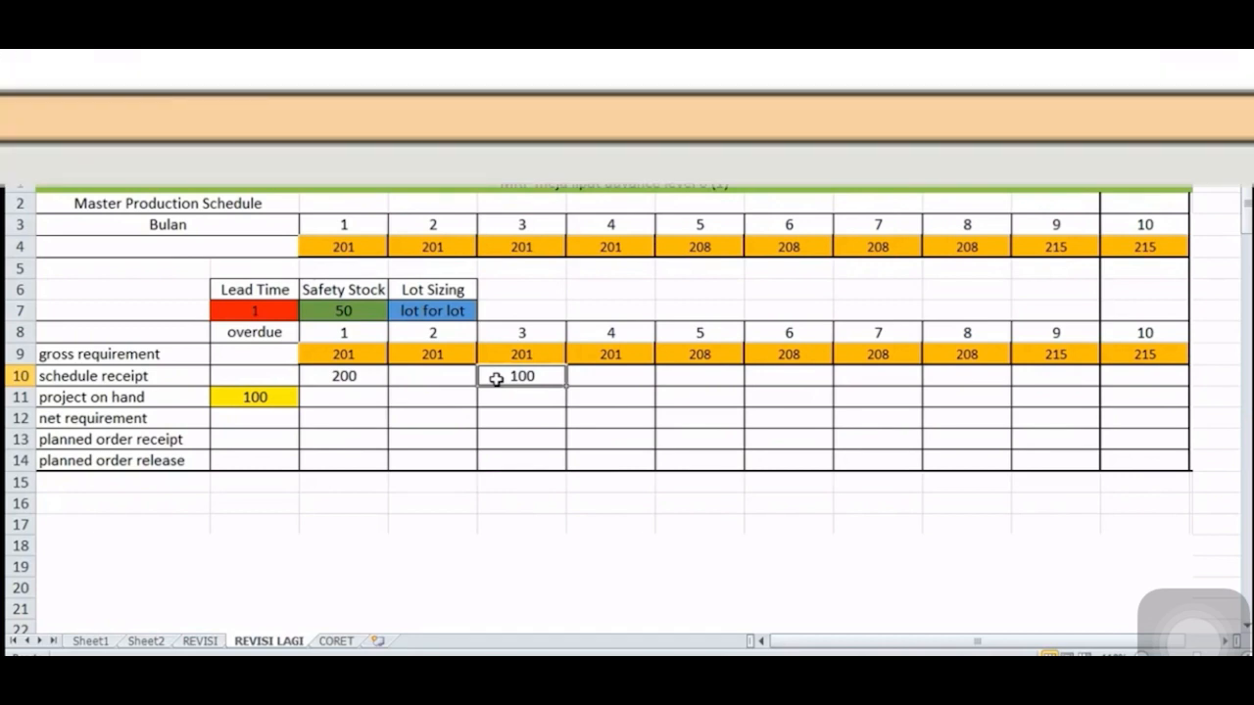
- Review the initial project on hand value and the net requirement, planned order receipt and planned order release rows
click(289, 396)
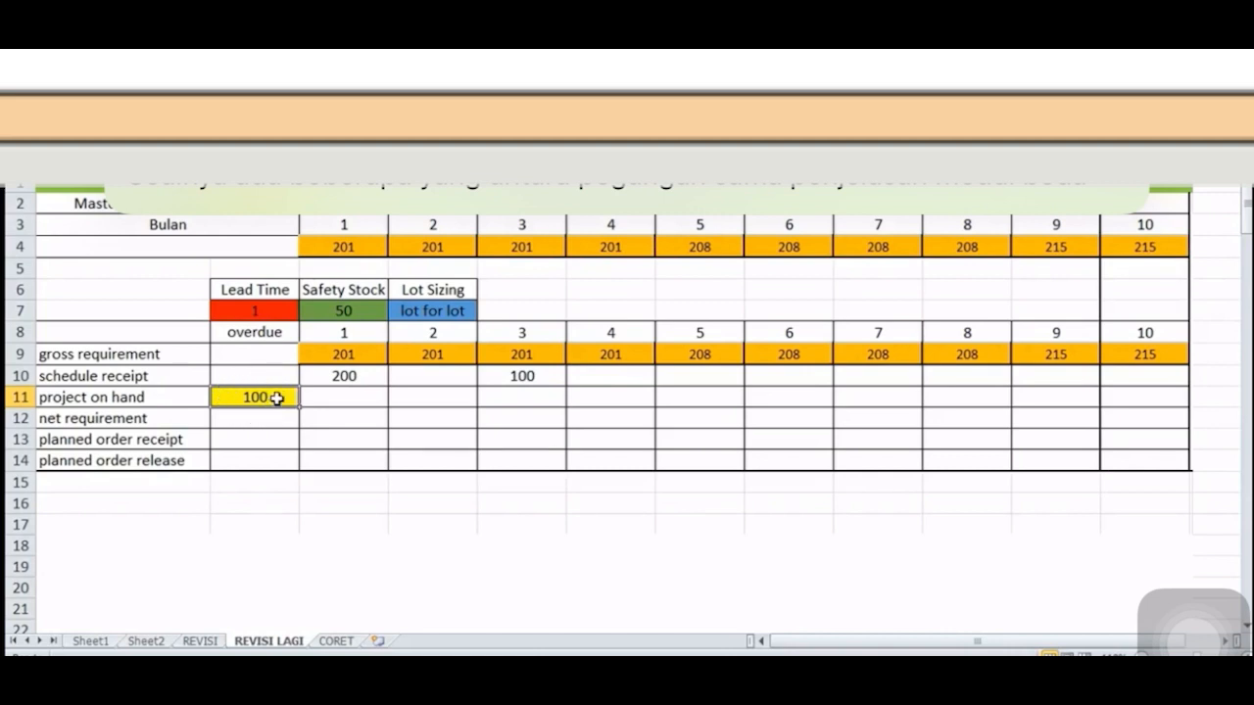
click(194, 424)
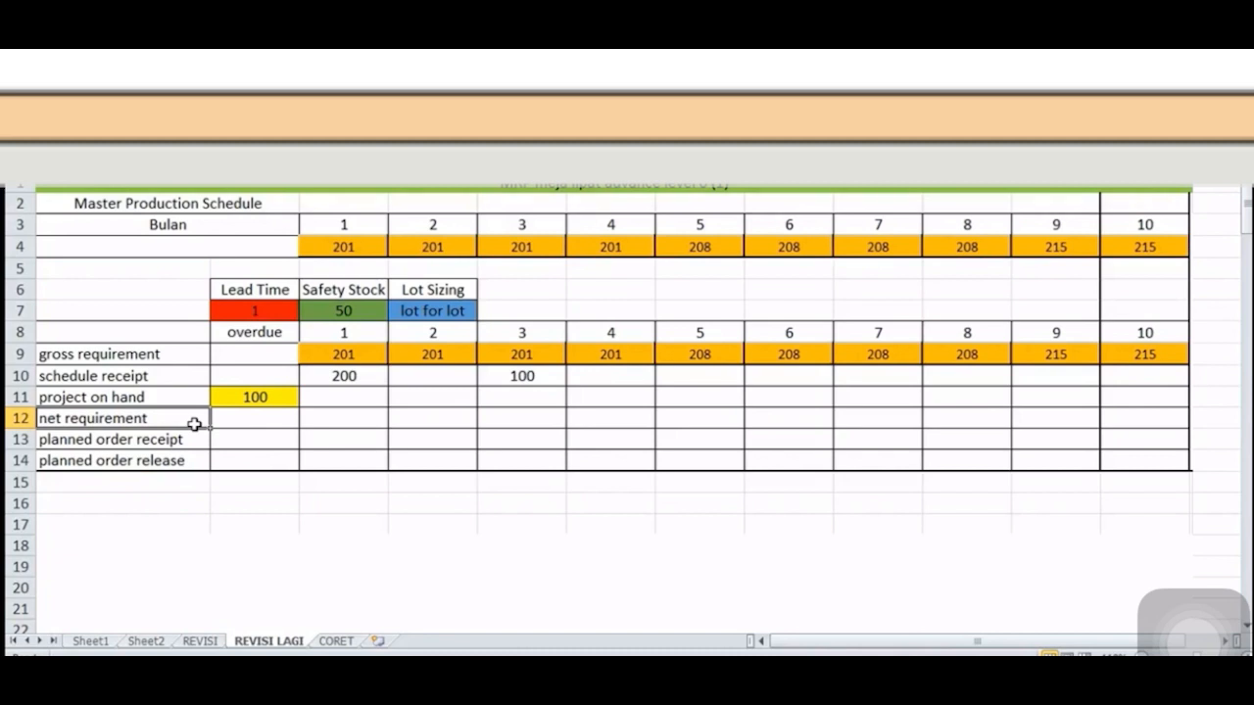
click(197, 442)
click(202, 463)
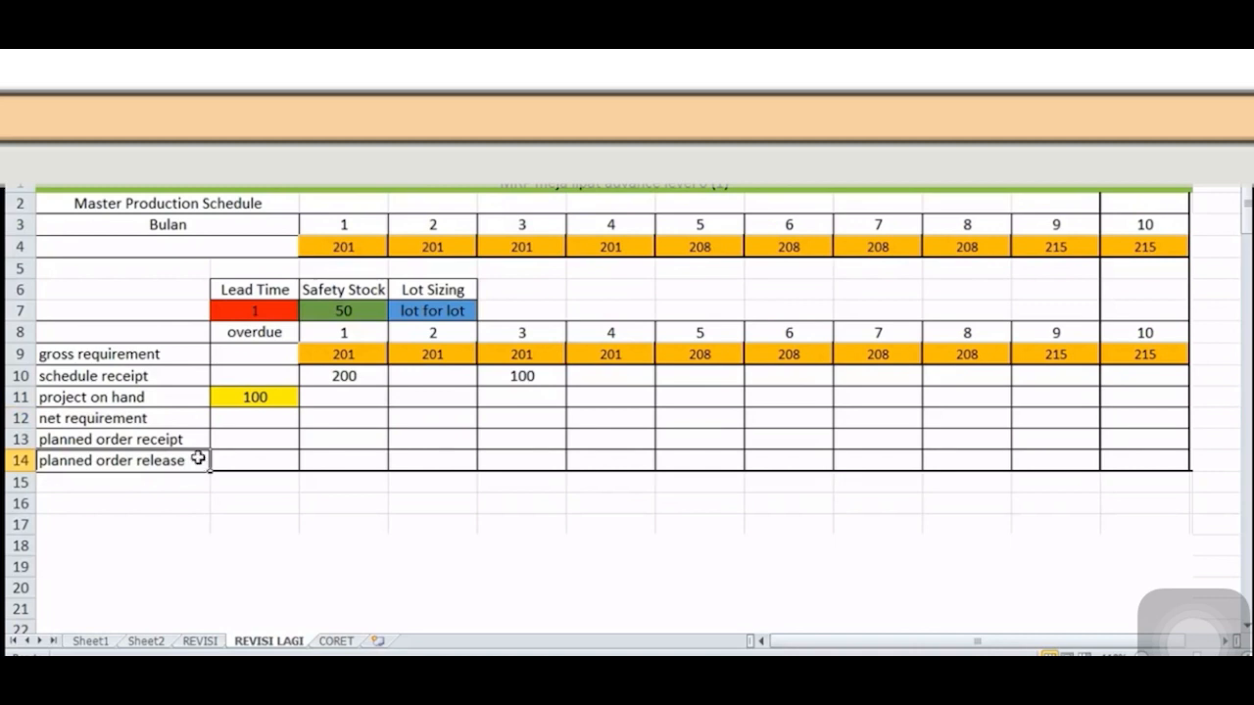
click(194, 439)
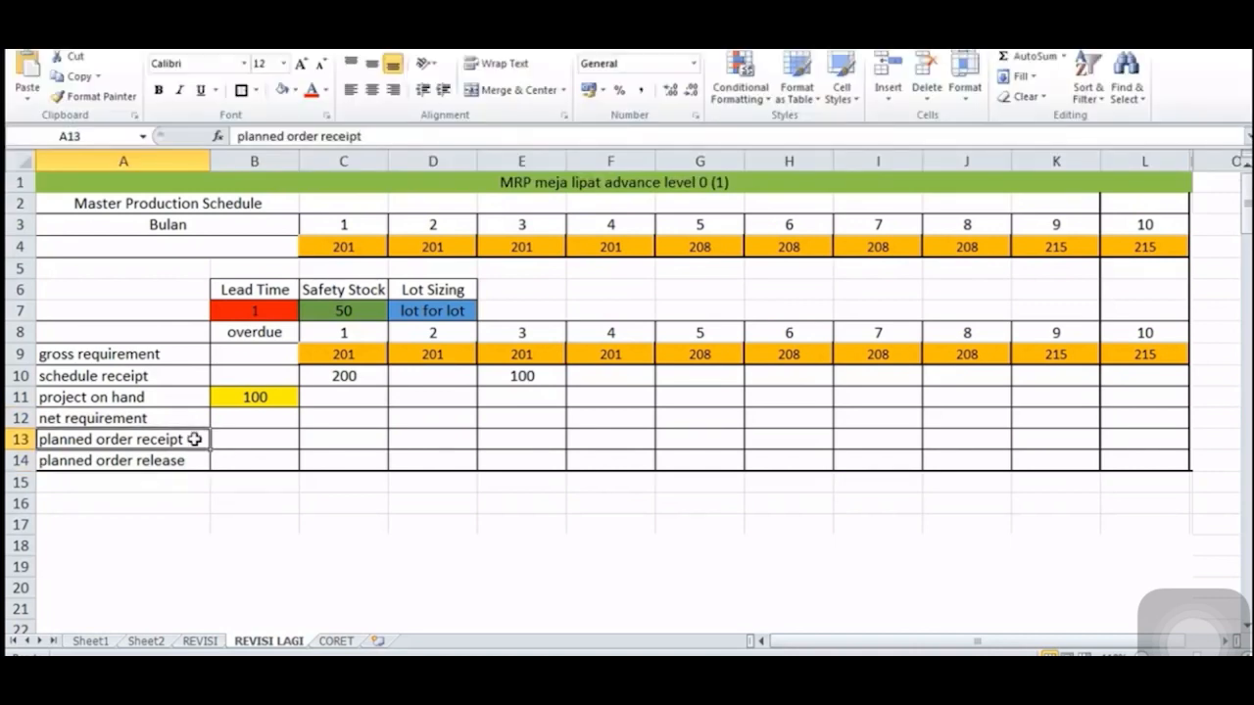
- Review the planned order receipt and planned order release rows of the upper MRP table, dismissing the color scheme prompt
click(205, 465)
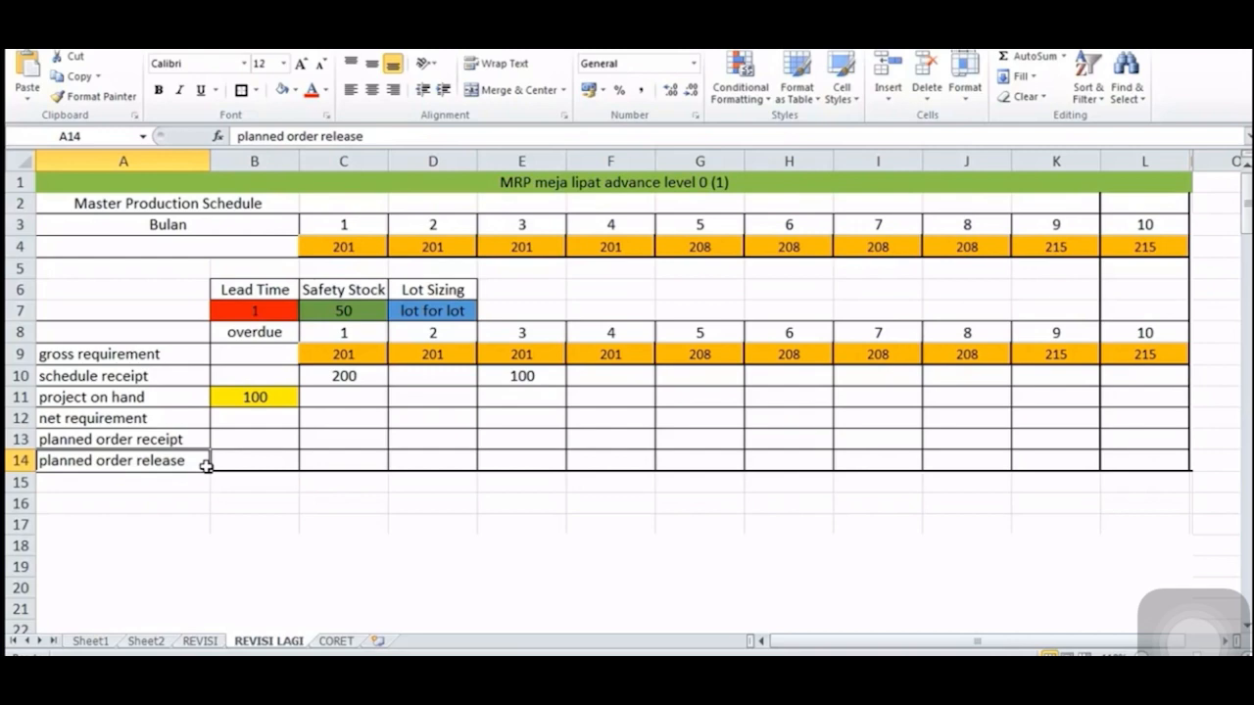
click(191, 440)
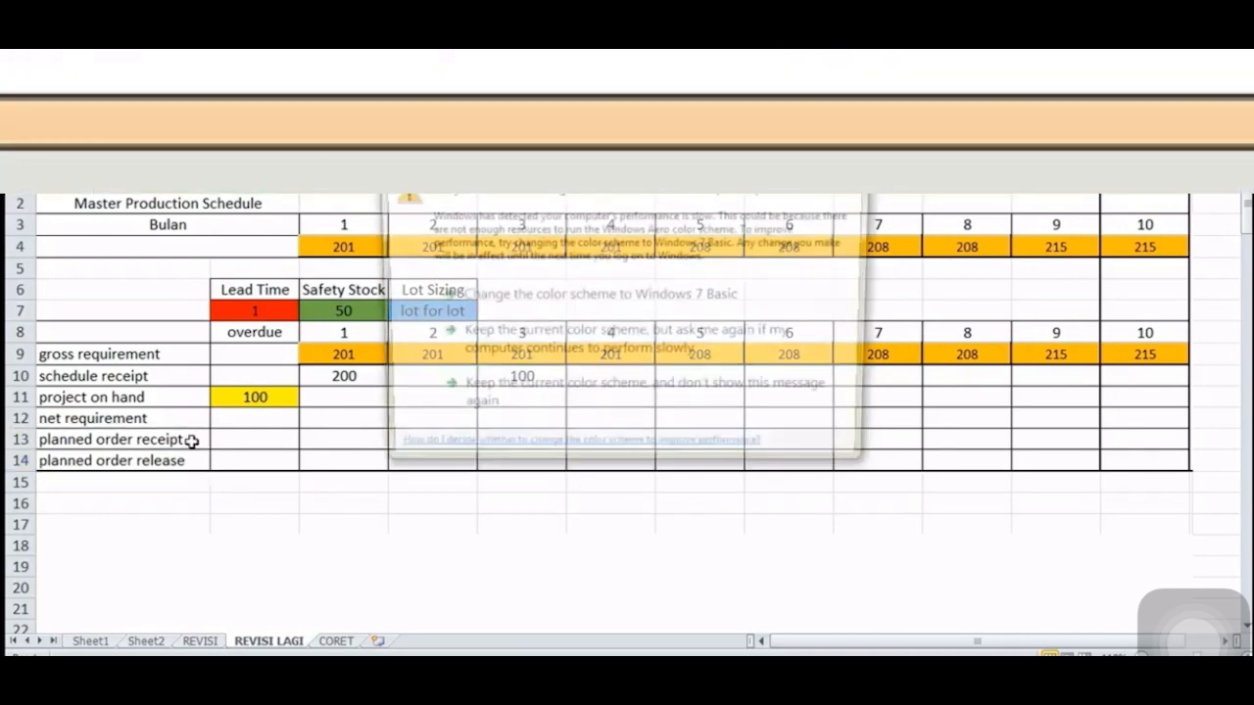
click(854, 155)
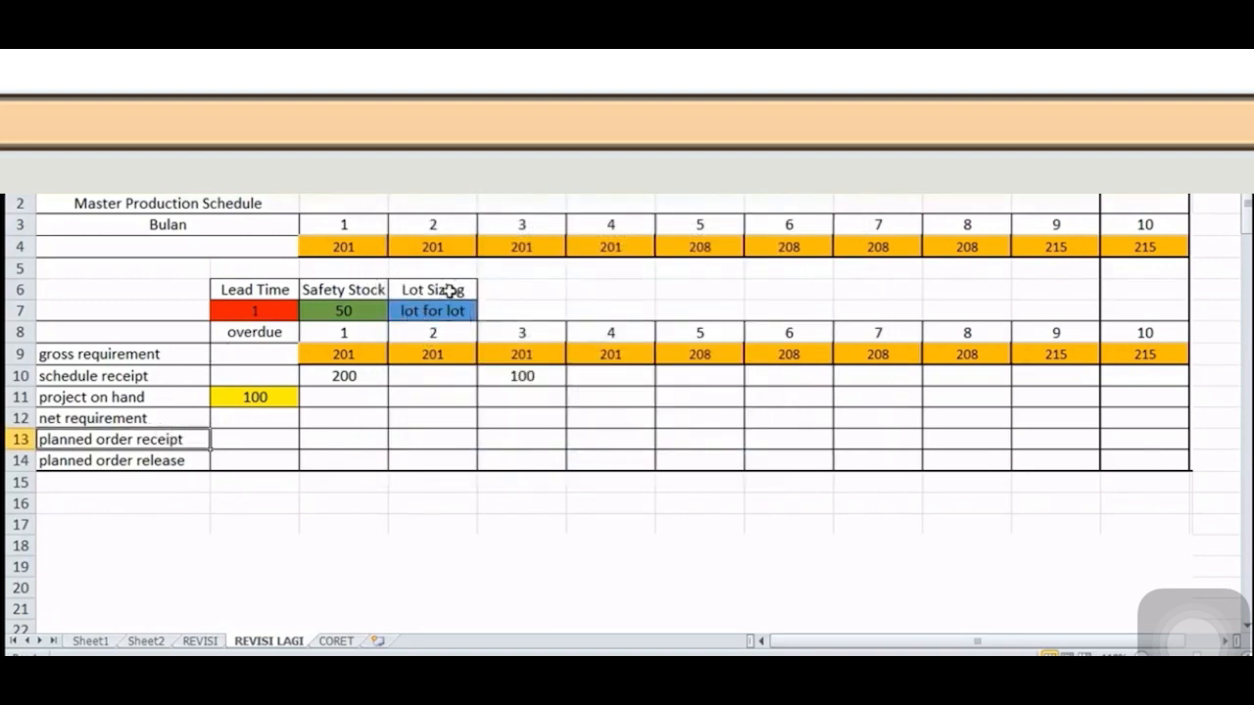
click(174, 463)
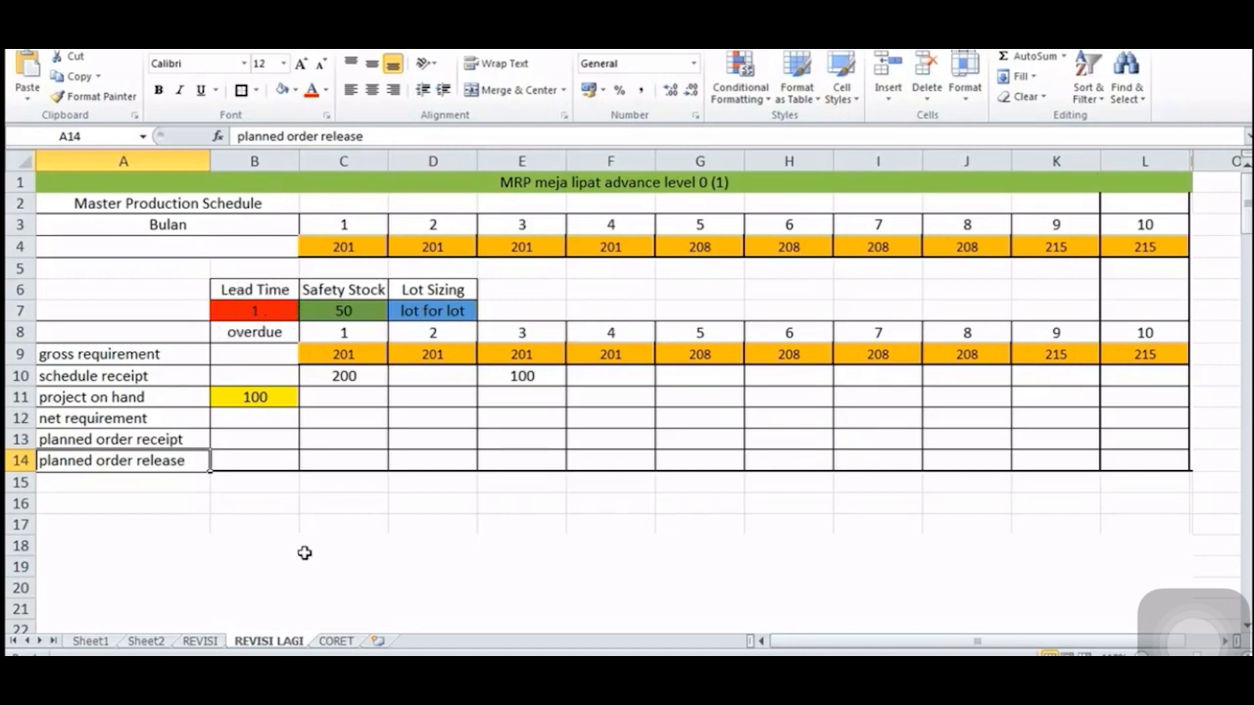
click(291, 506)
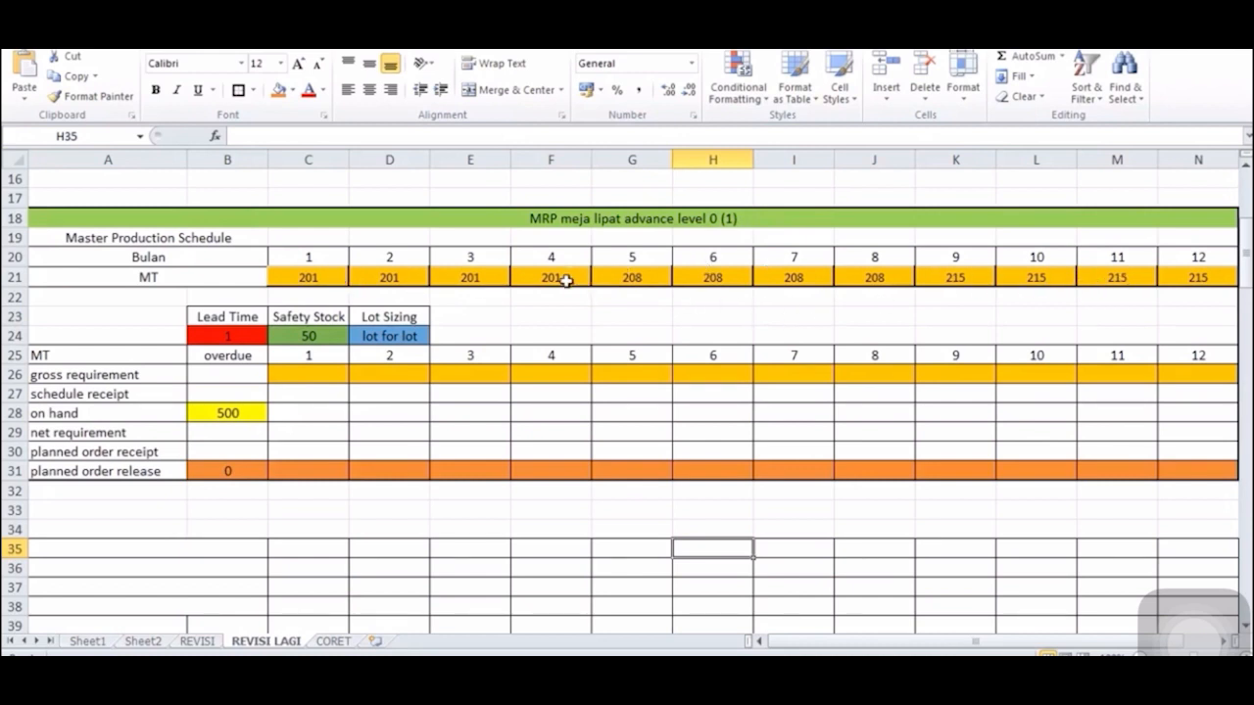
- Copy the MT master production schedule values for periods 1 to 12 into the gross requirement row starting at C26
drag(294, 280, 1170, 277)
key(ctrl+c)
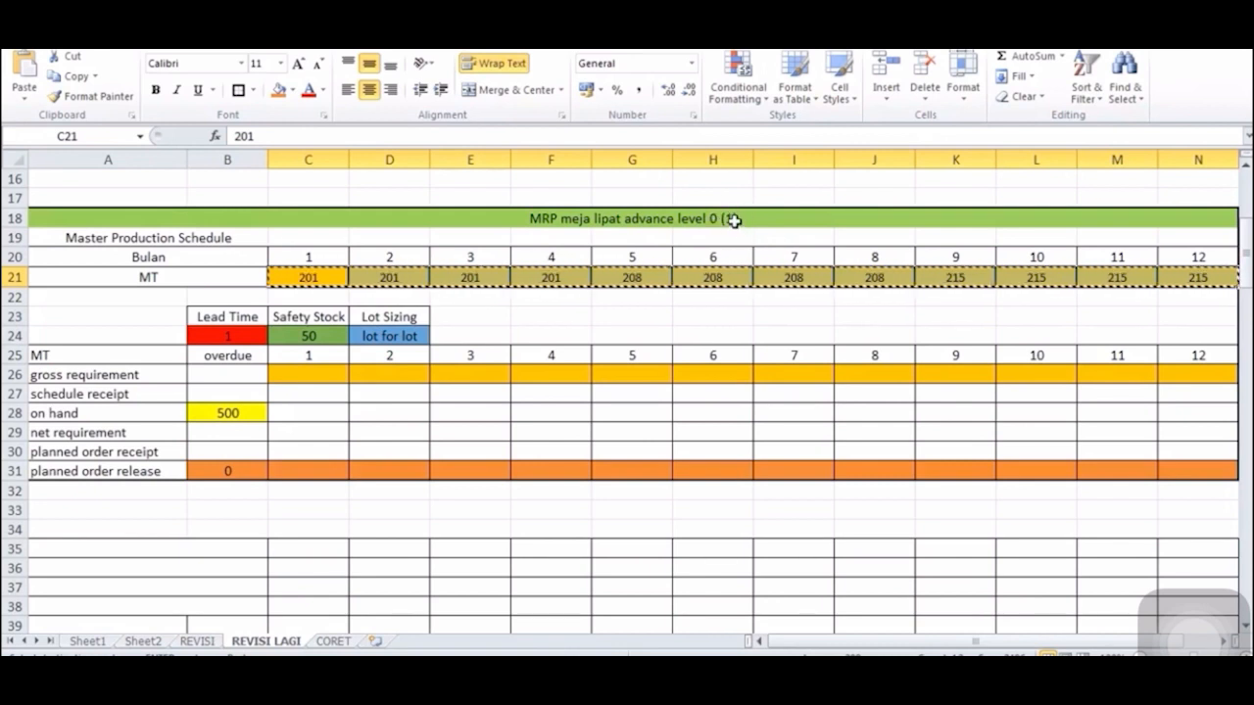
click(338, 377)
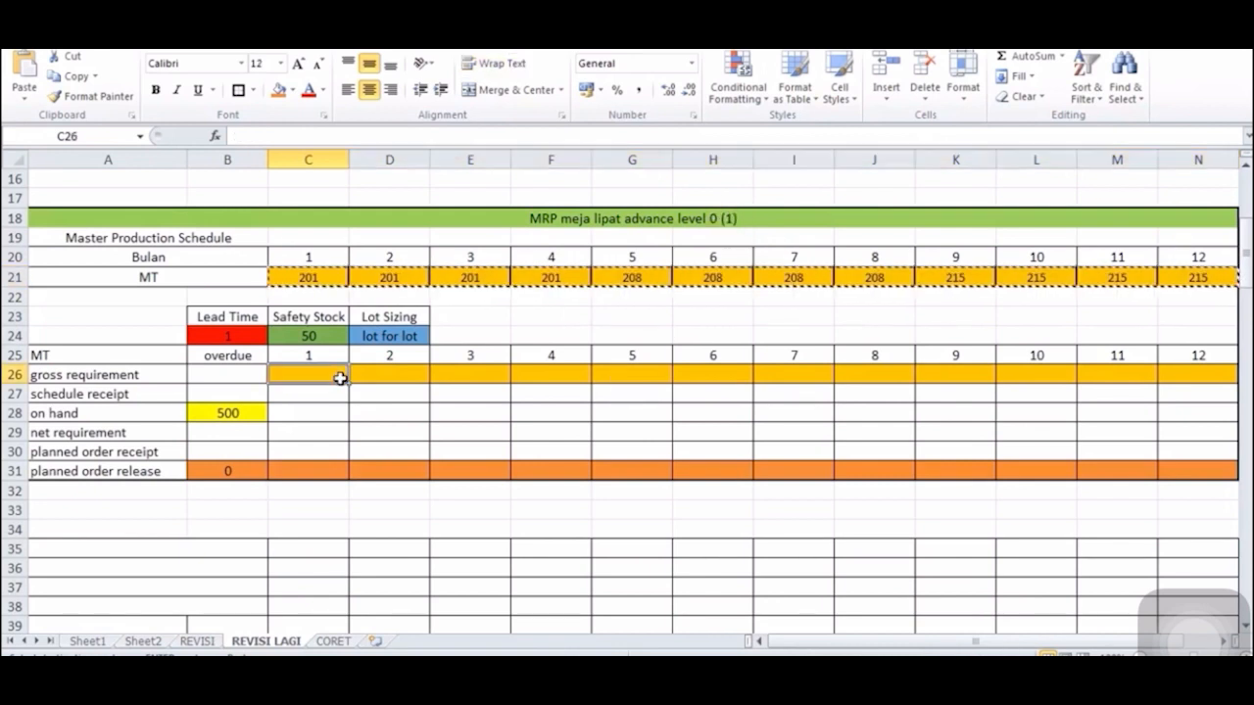
key(ctrl+v)
click(472, 434)
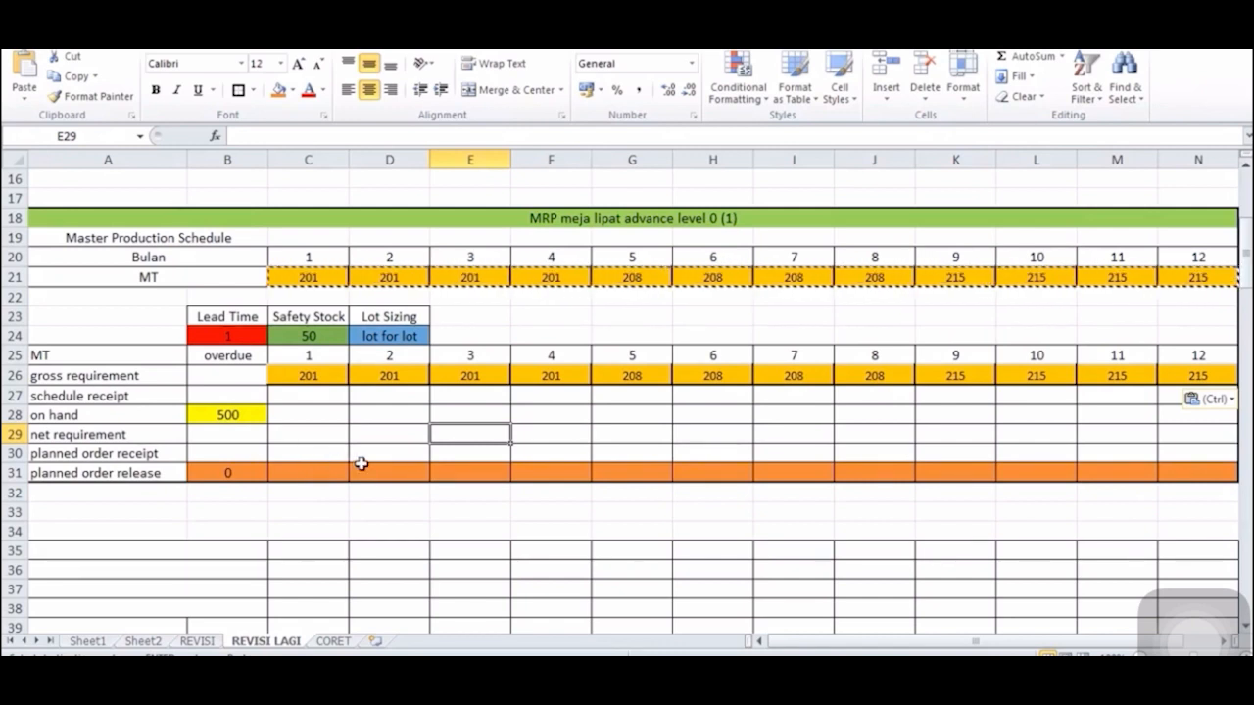
- Calculate the period 1 on hand in C28 with =B28-C26 and fill the formula across to period 2
click(304, 416)
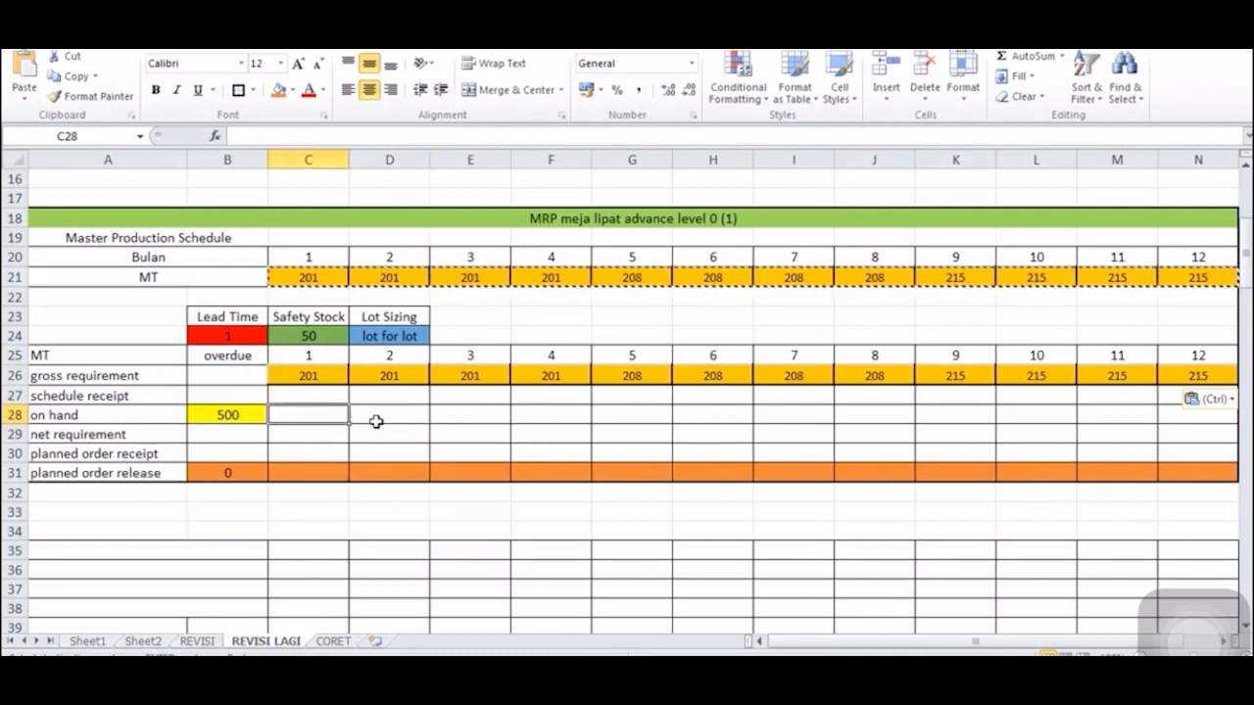
text(=)
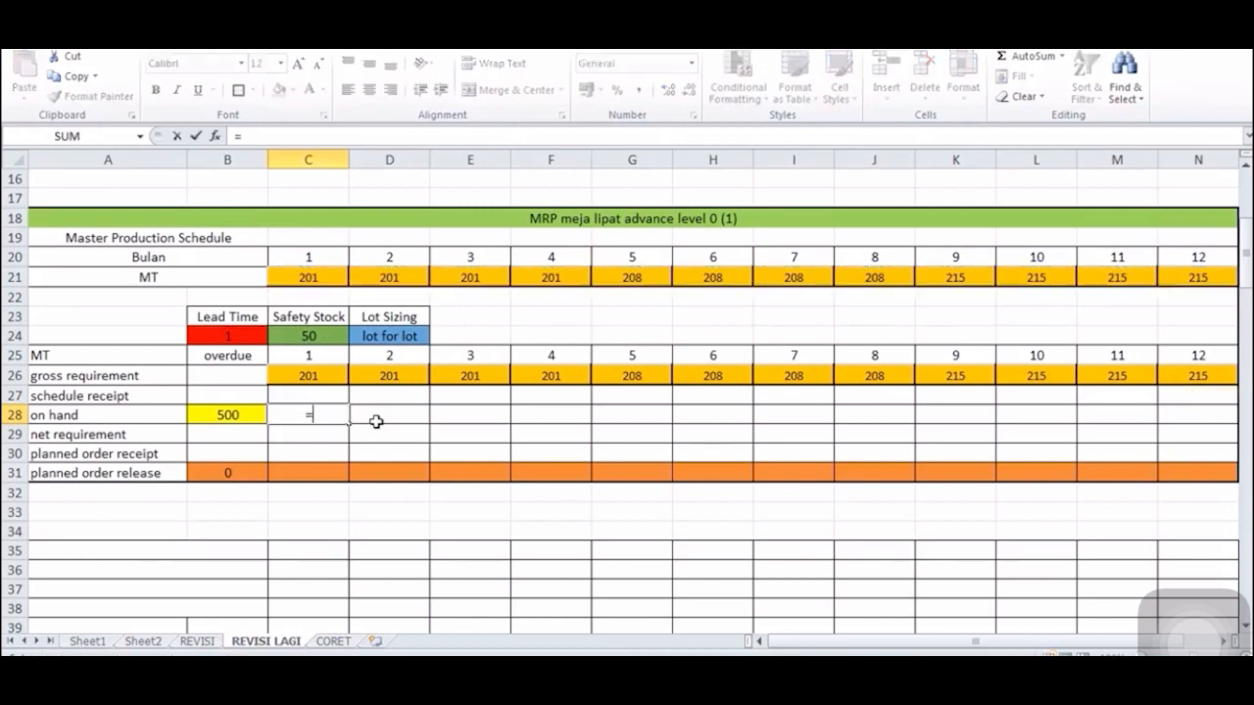
click(255, 419)
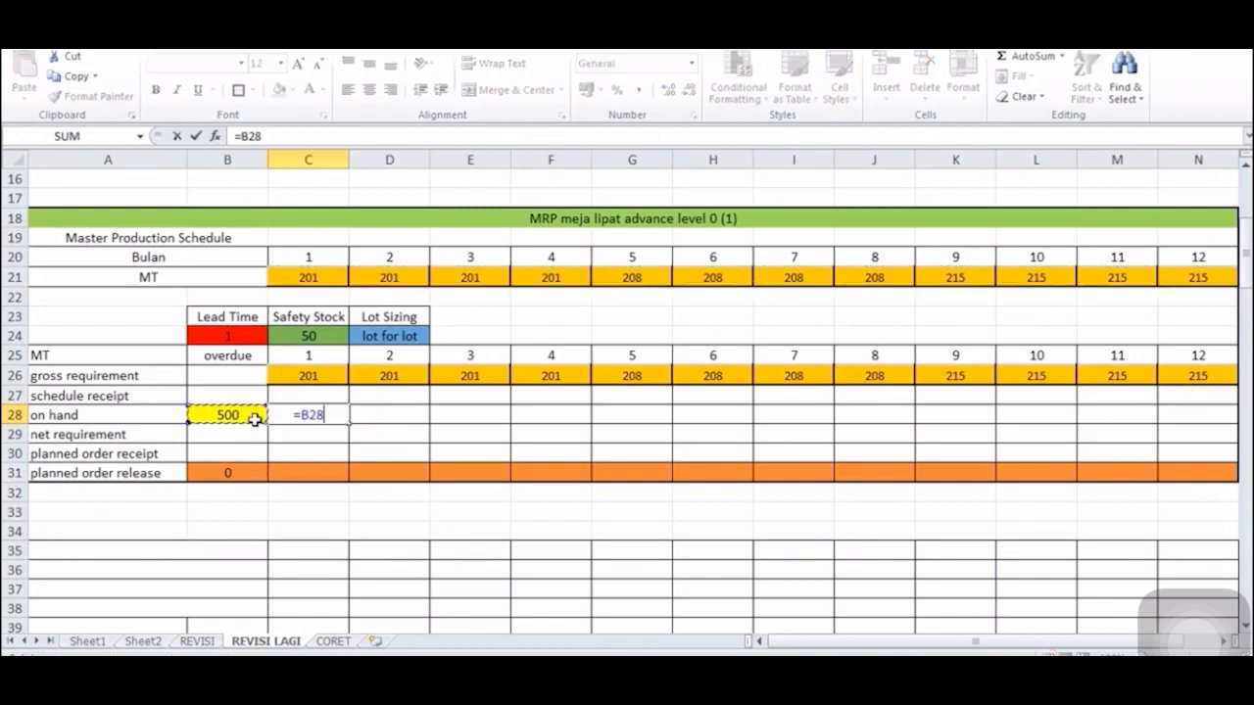
text(-)
click(338, 374)
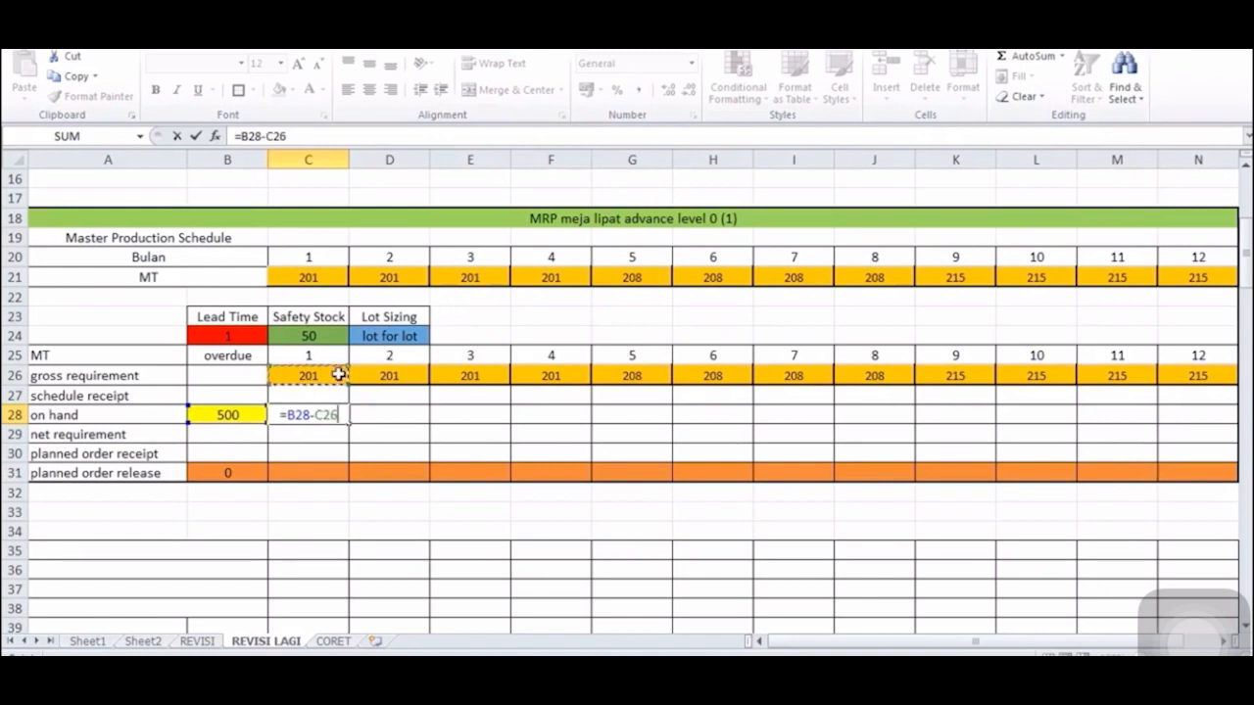
key(Return)
click(375, 409)
click(333, 412)
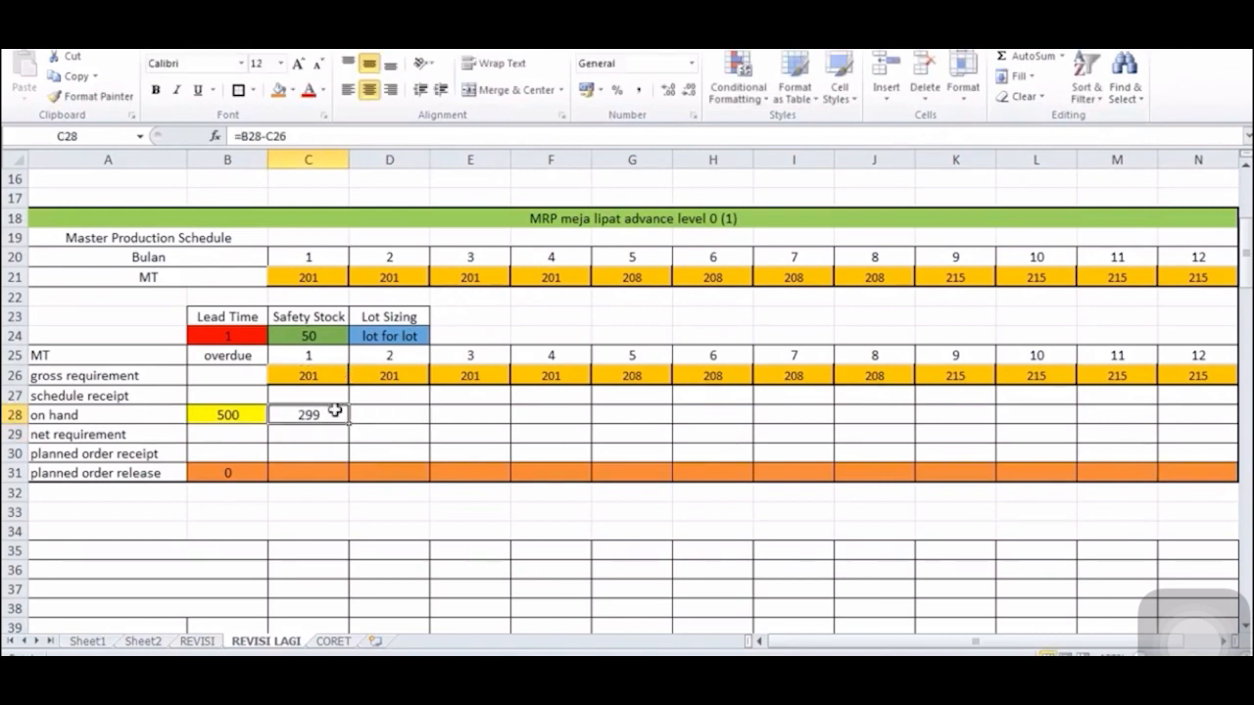
drag(348, 423, 434, 414)
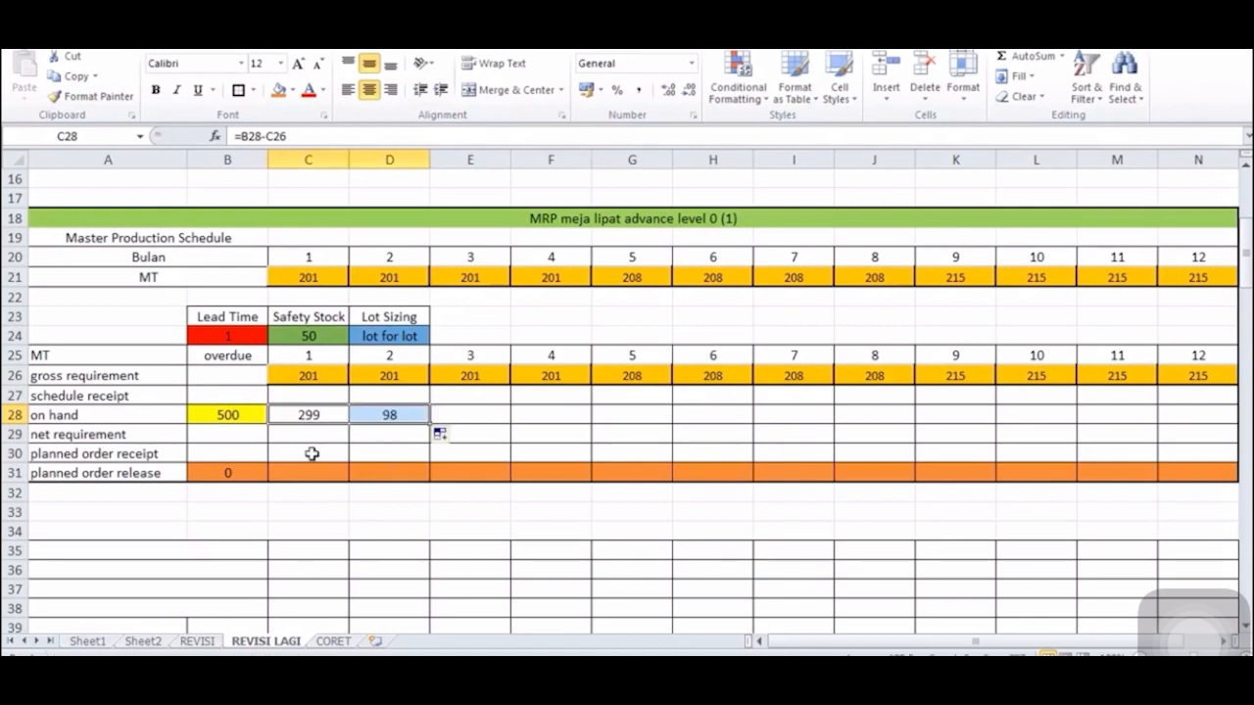
- Calculate the period 3 on hand in E28 with the formula =D28-E26
click(327, 416)
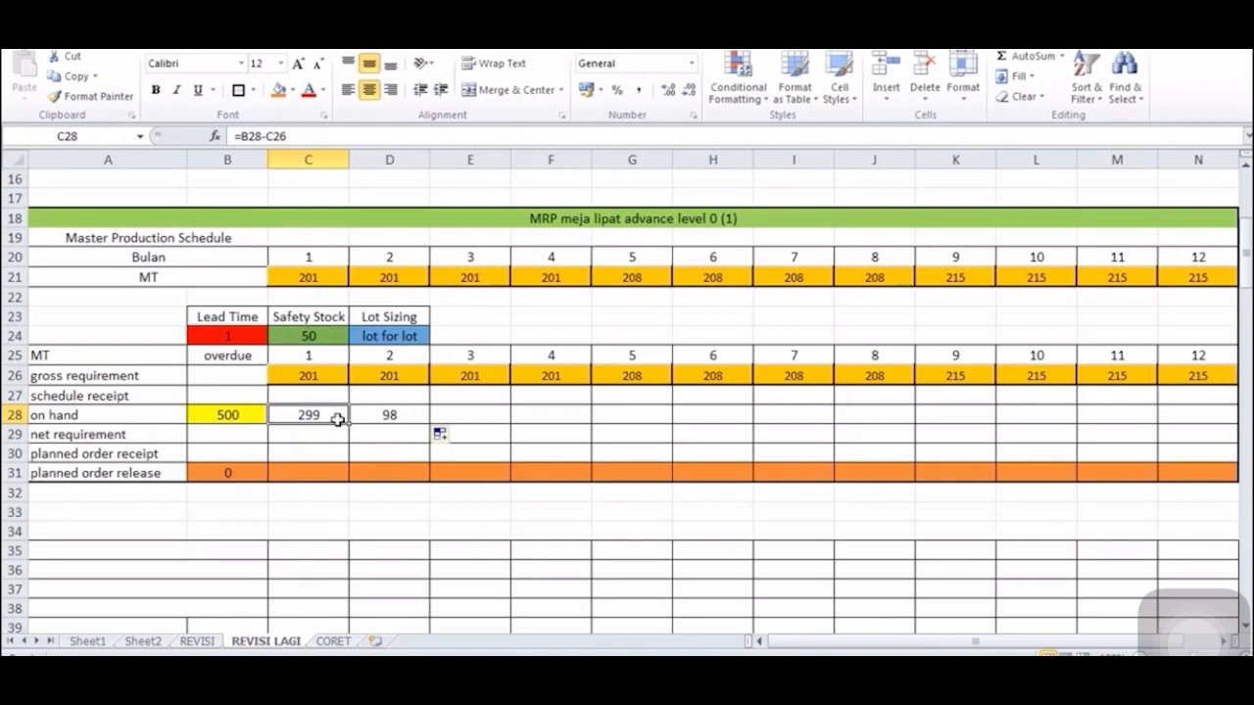
click(850, 147)
click(390, 415)
click(458, 419)
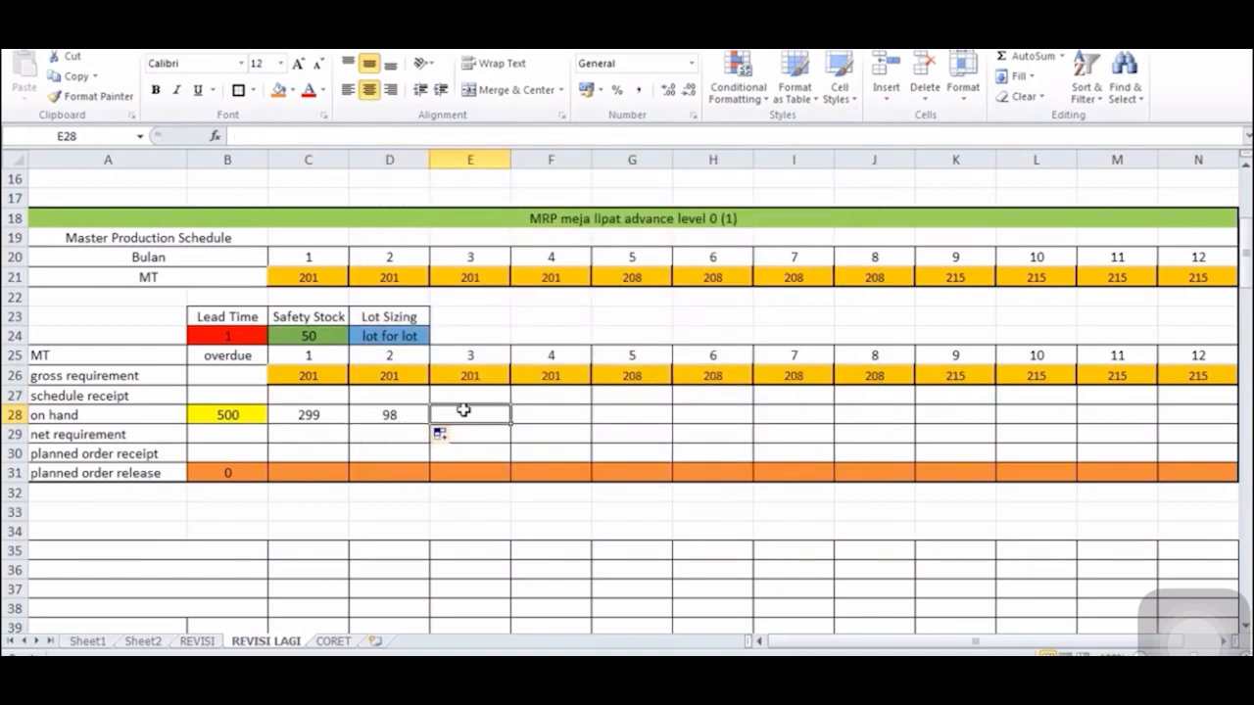
text(=)
click(414, 418)
text(-)
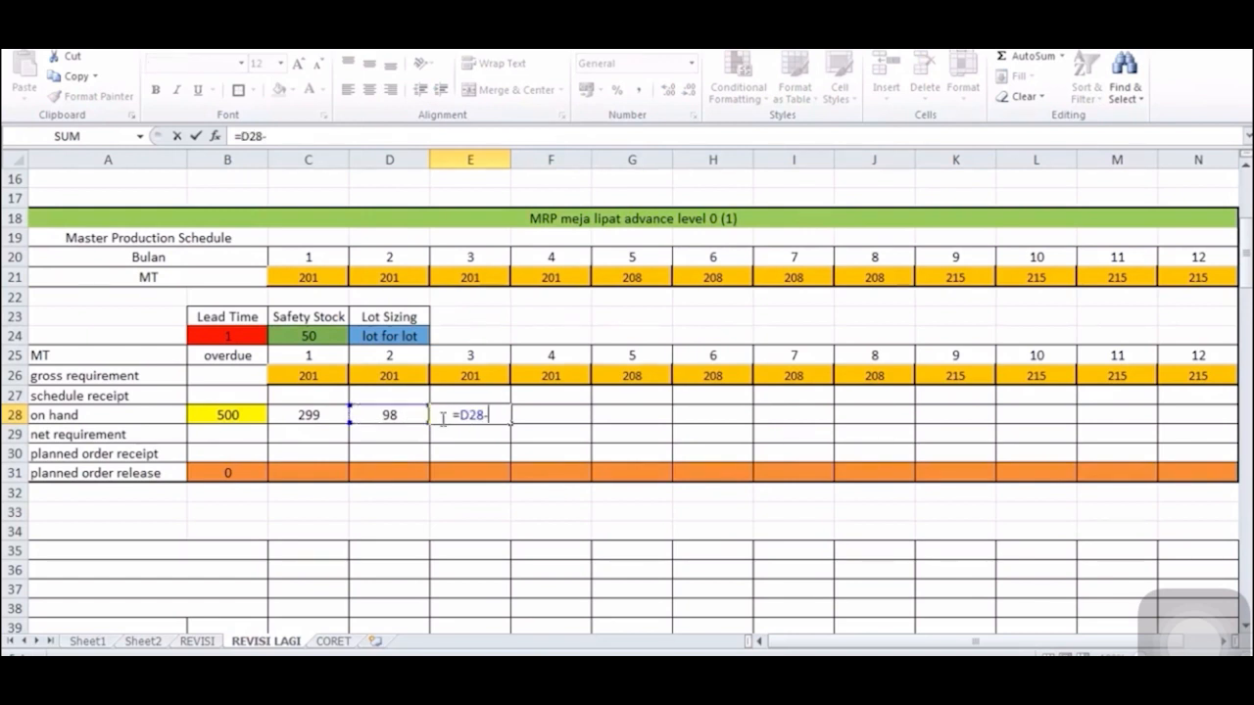
click(464, 382)
key(Return)
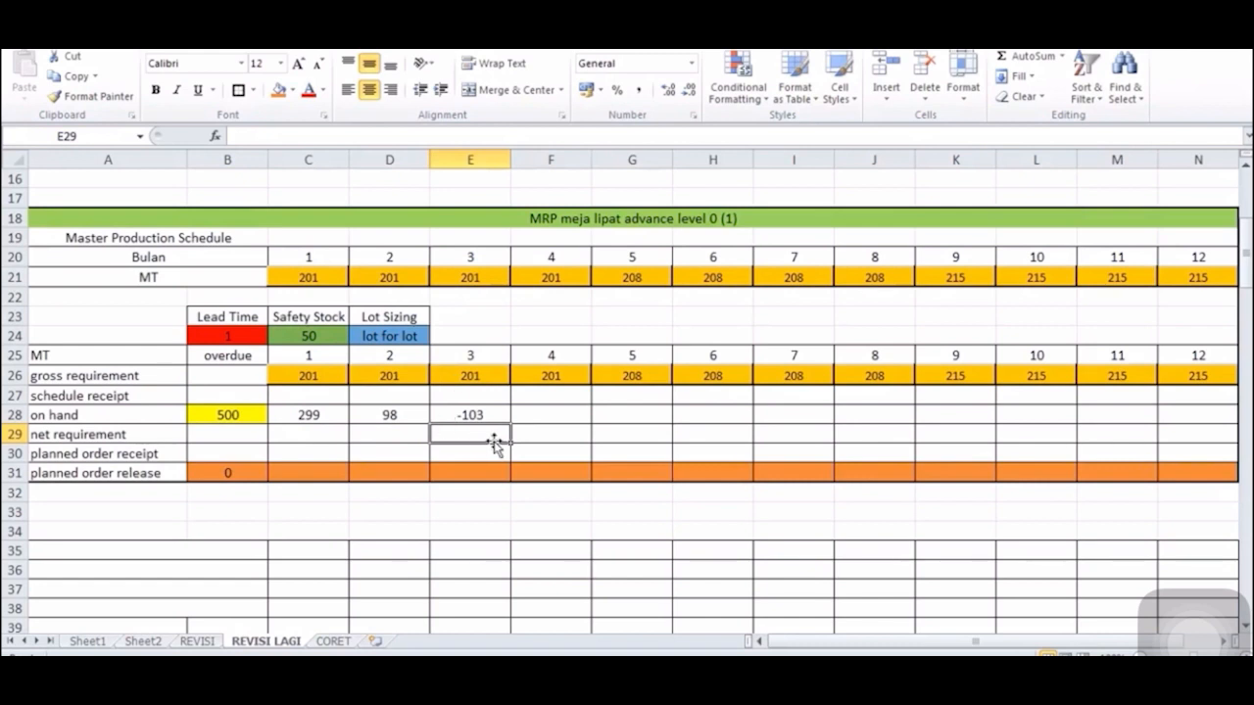
- Calculate the period 3 net requirement in E29 with =E26+C24-D28 and compare it with the on hand formula above
text(=)
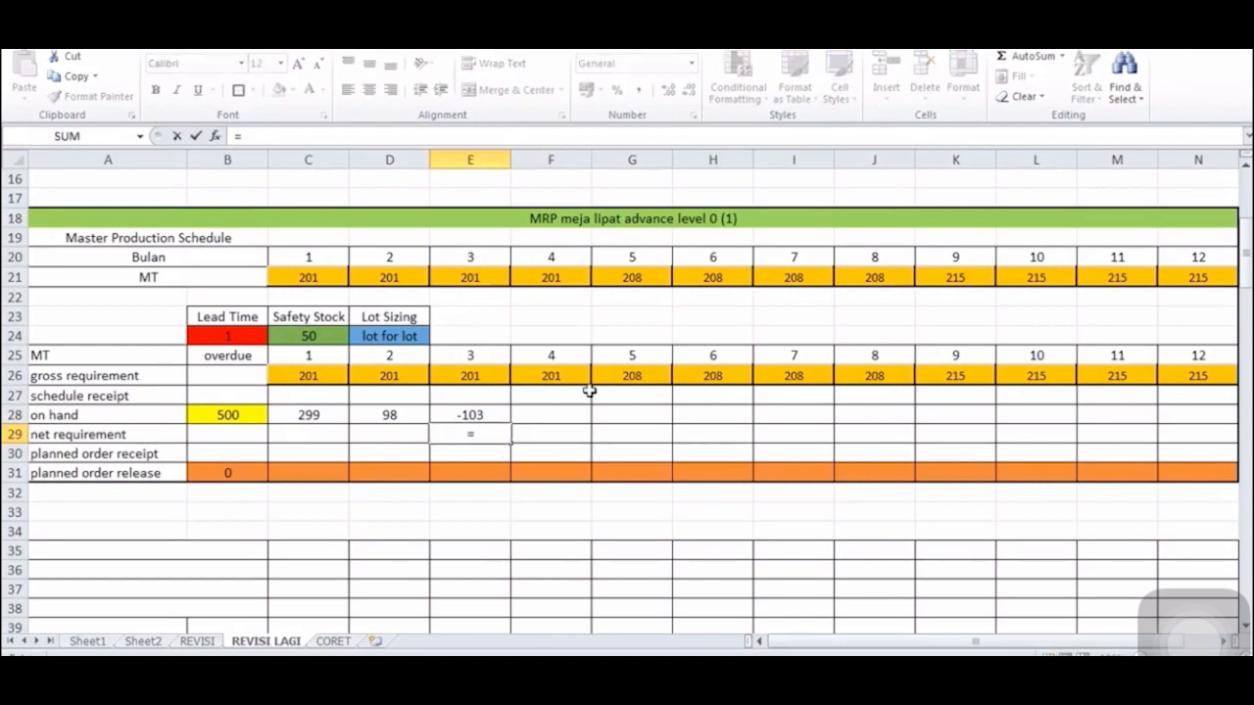
click(494, 376)
text(+)
click(321, 336)
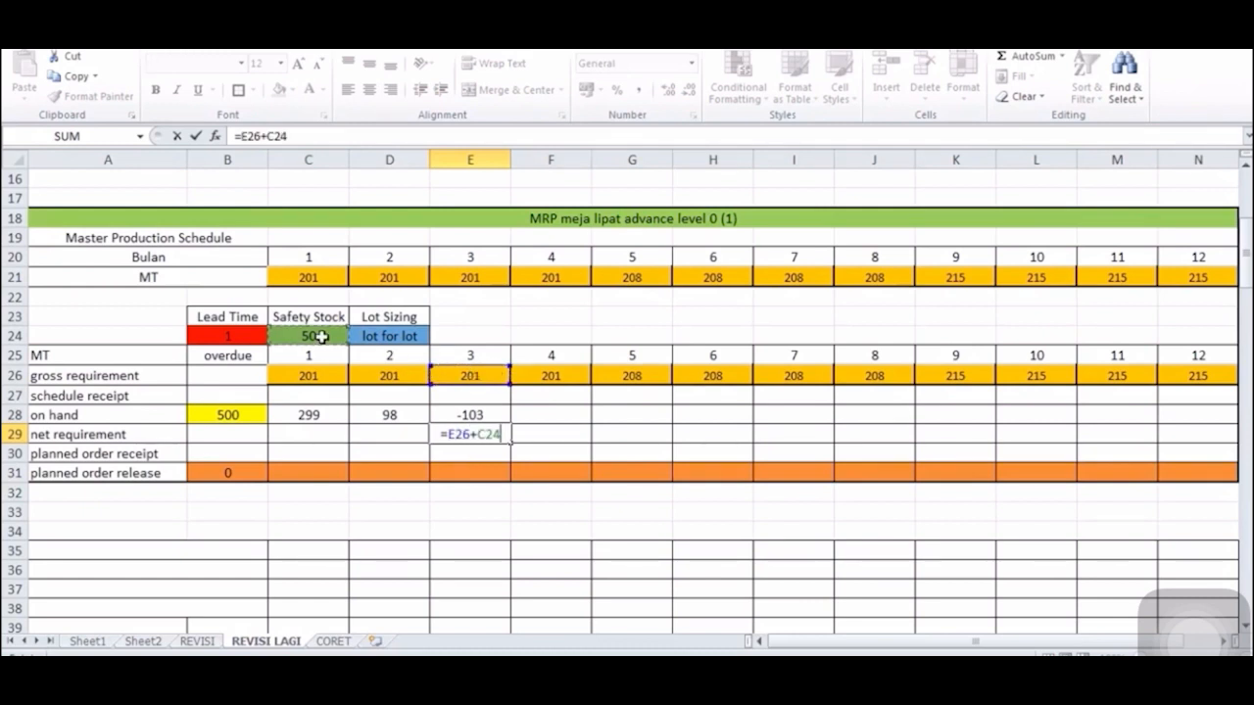
text(-)
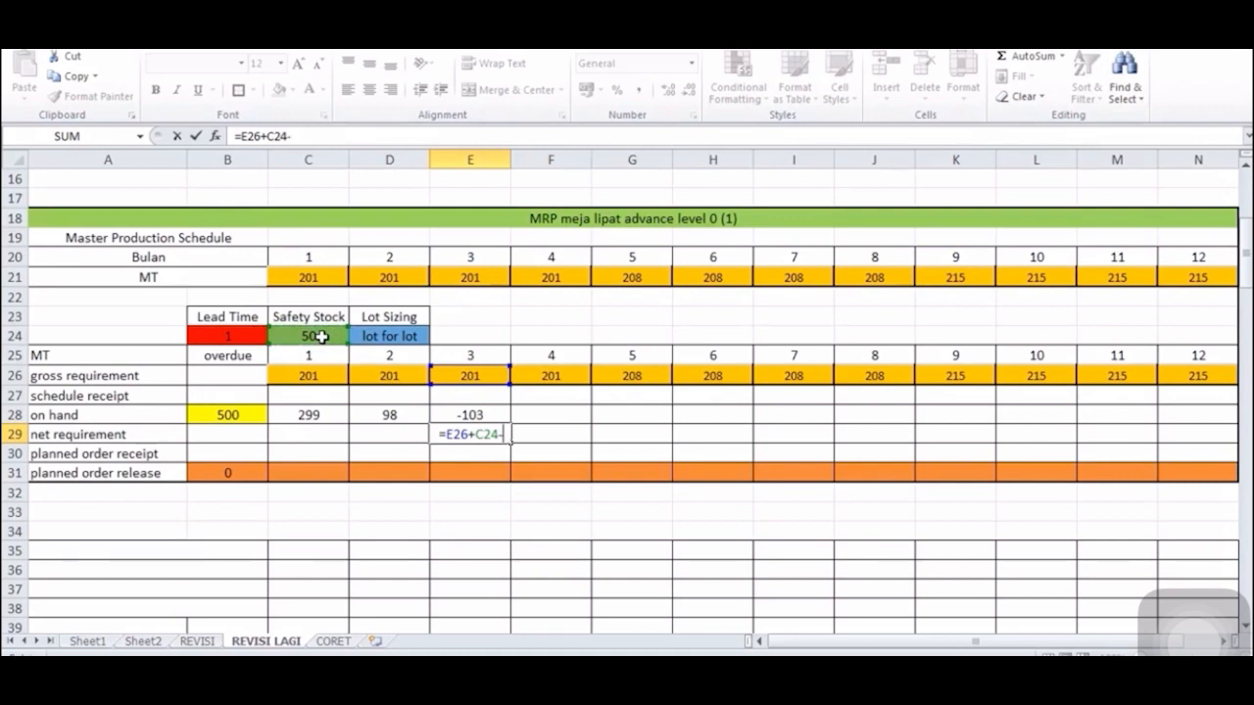
click(403, 417)
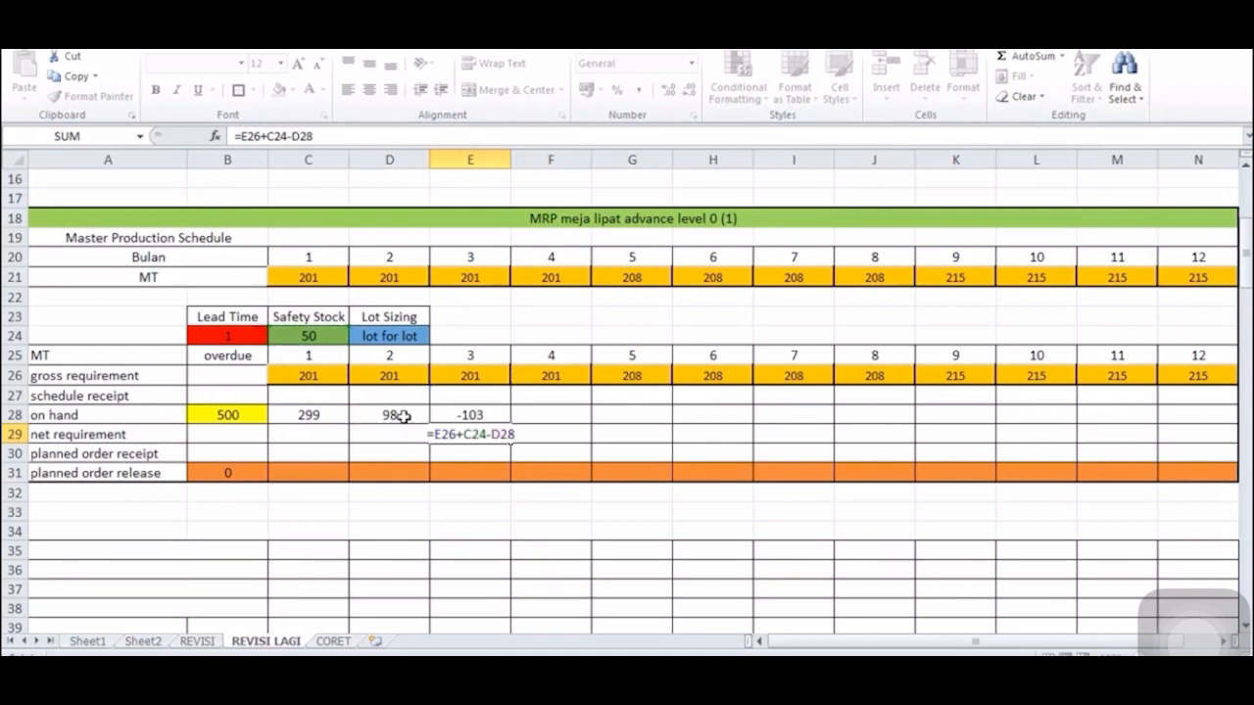
key(Return)
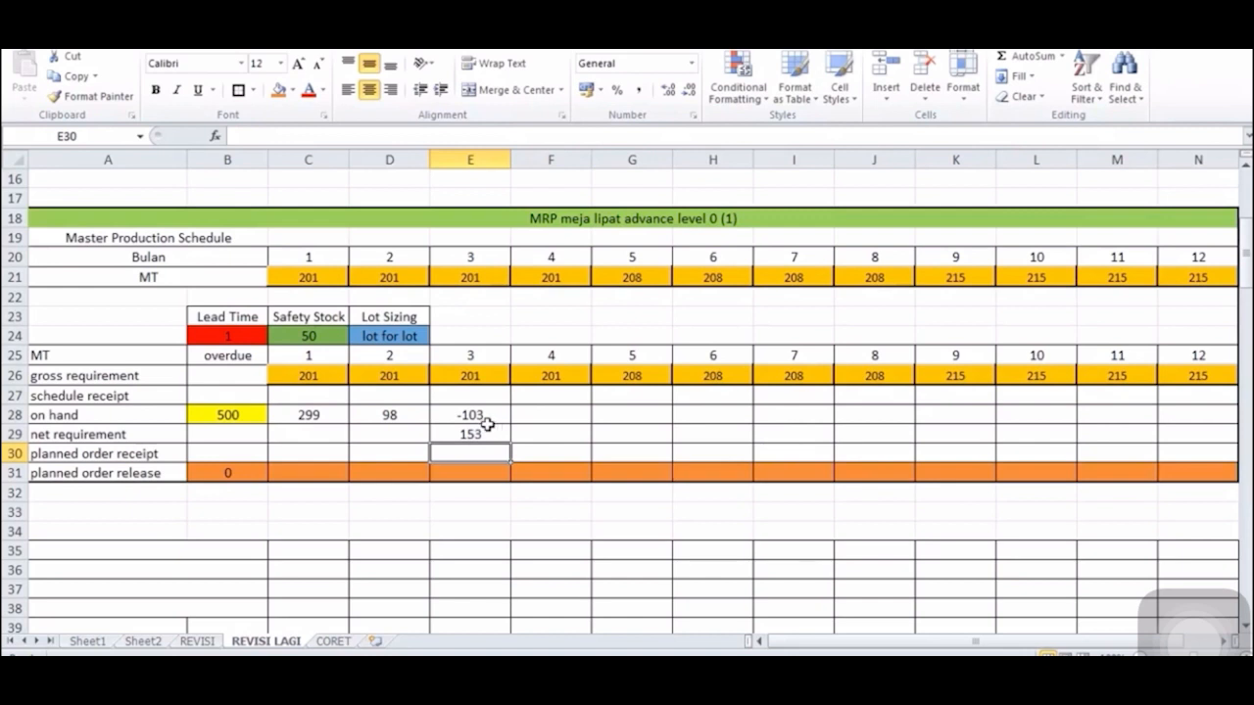
click(483, 431)
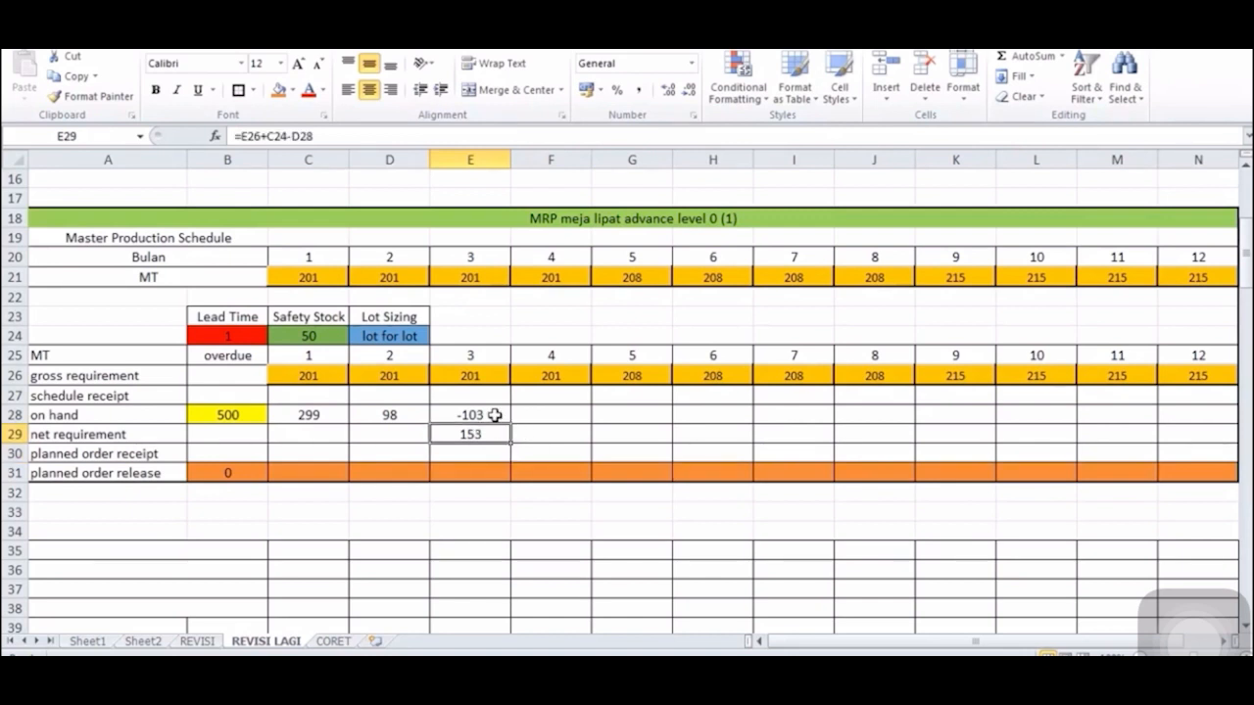
click(493, 415)
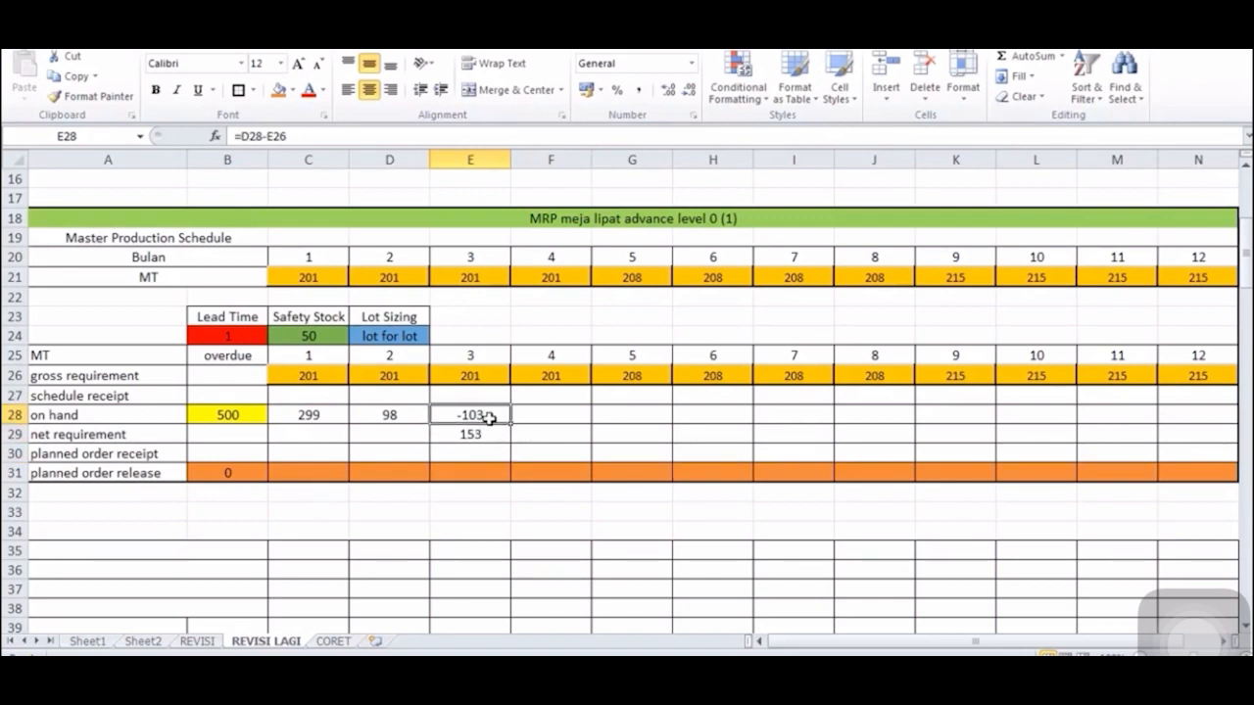
click(471, 438)
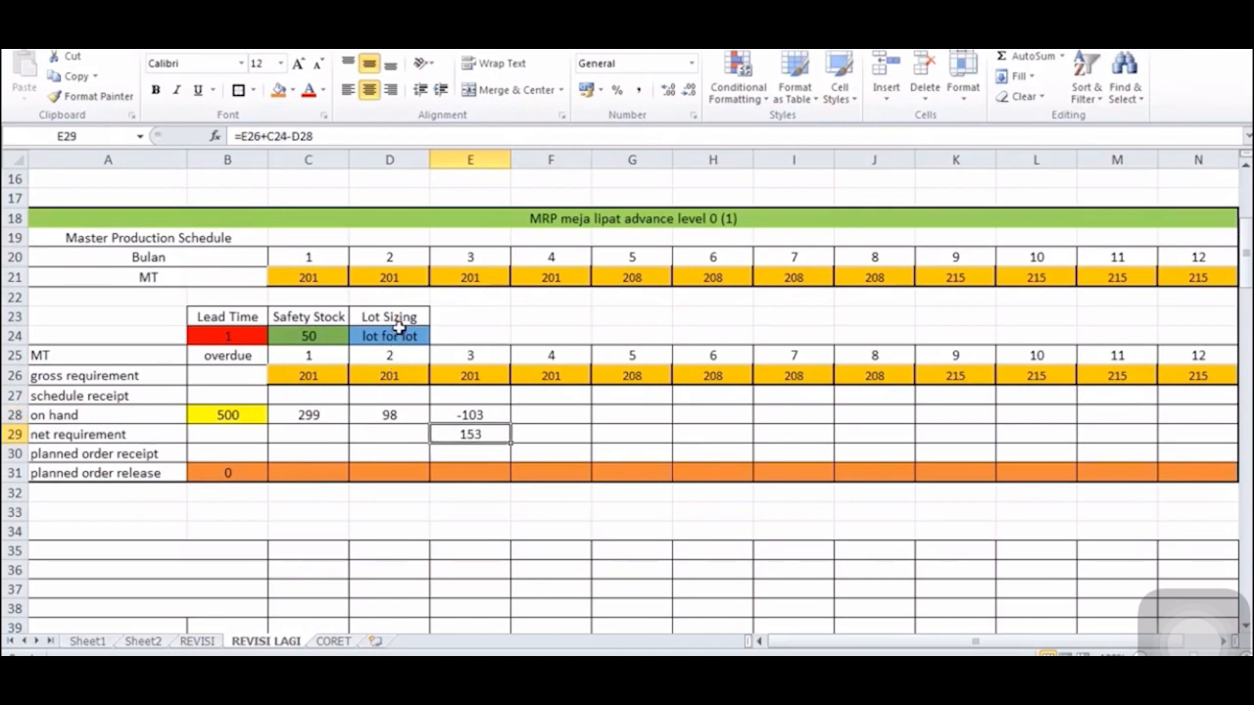
- Enter 153 as the planned order receipt for period 3 and as the planned order release for period 2
click(403, 474)
click(485, 453)
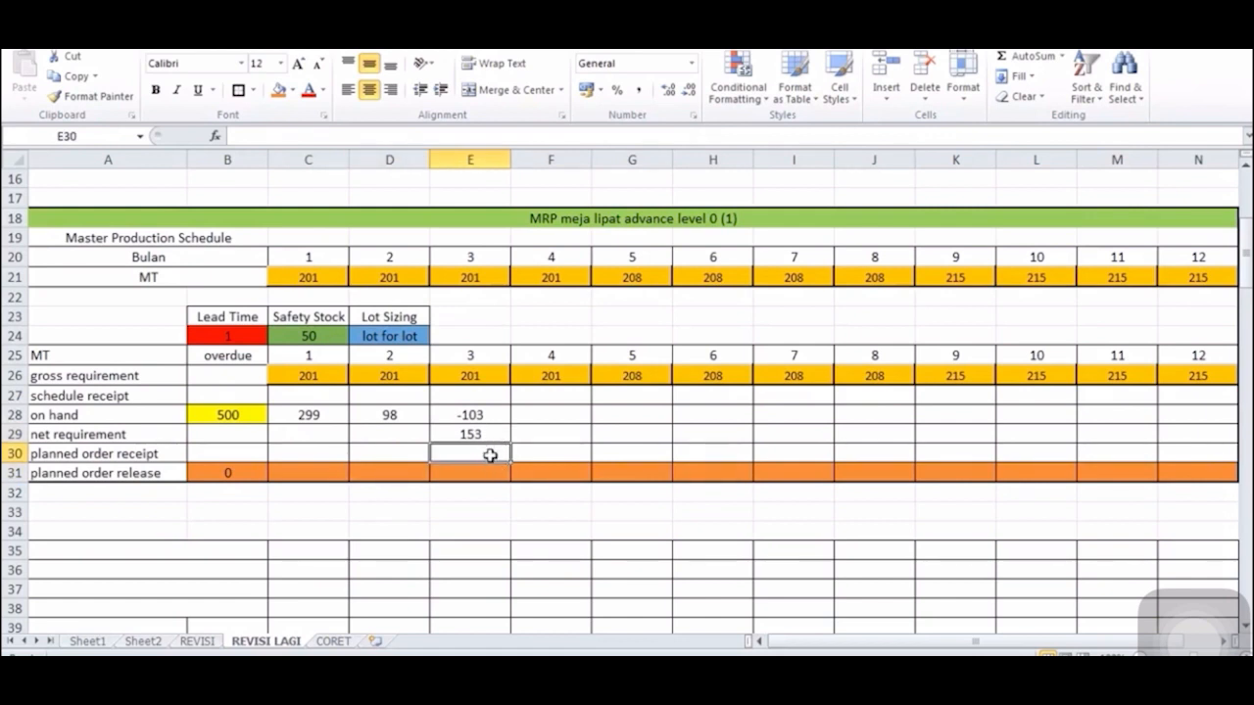
text(153)
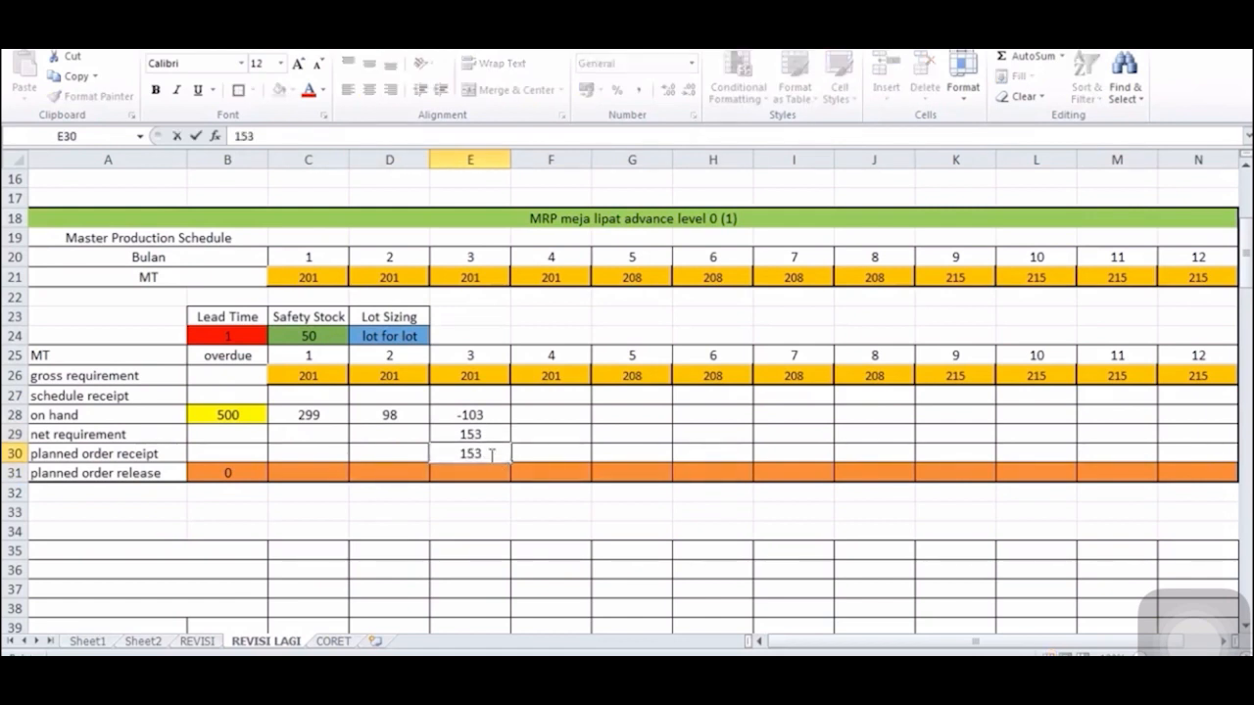
click(382, 479)
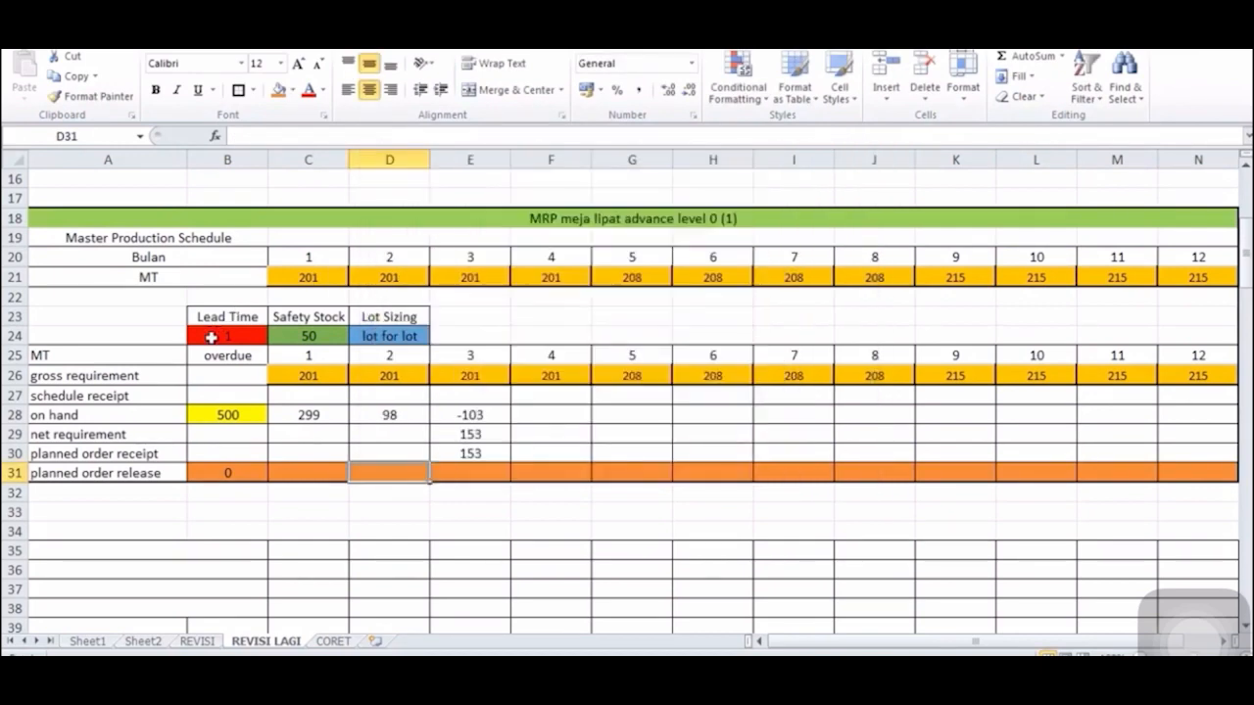
text(153)
click(495, 456)
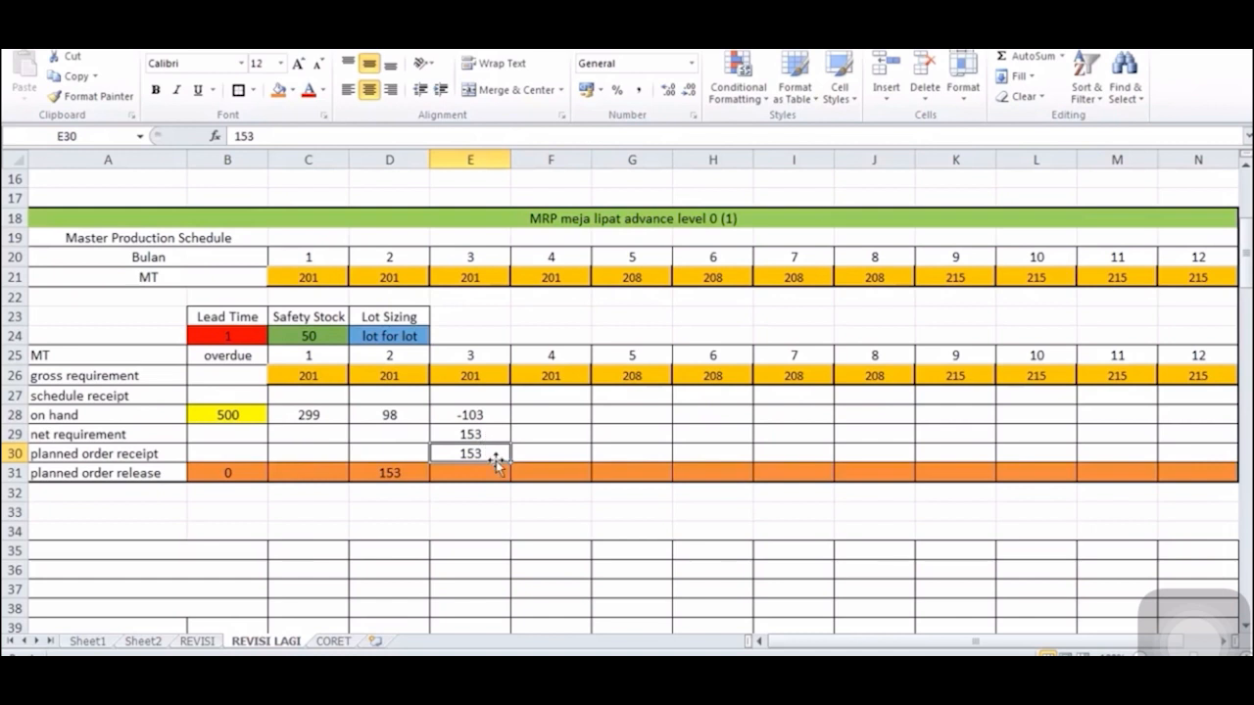
- Add the planned order receipt to the period 3 on hand formula so that E28 reads =D28-E26+E30
click(490, 418)
click(335, 134)
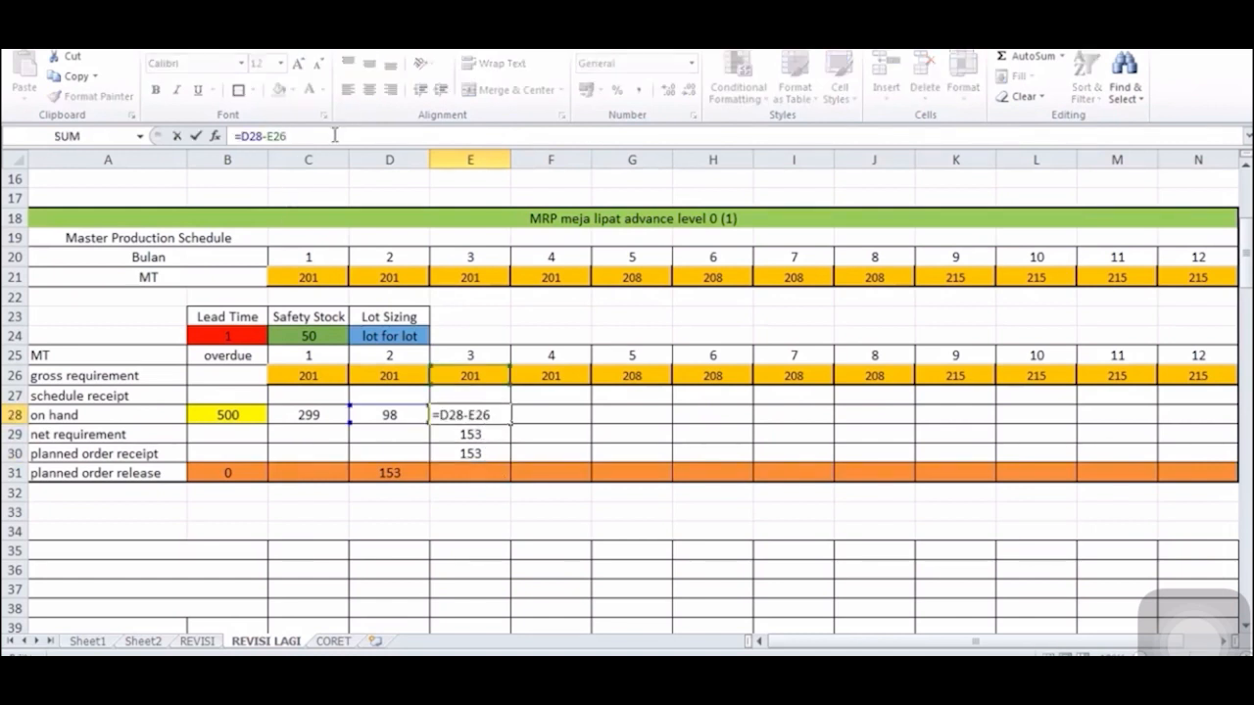
text(+)
click(487, 453)
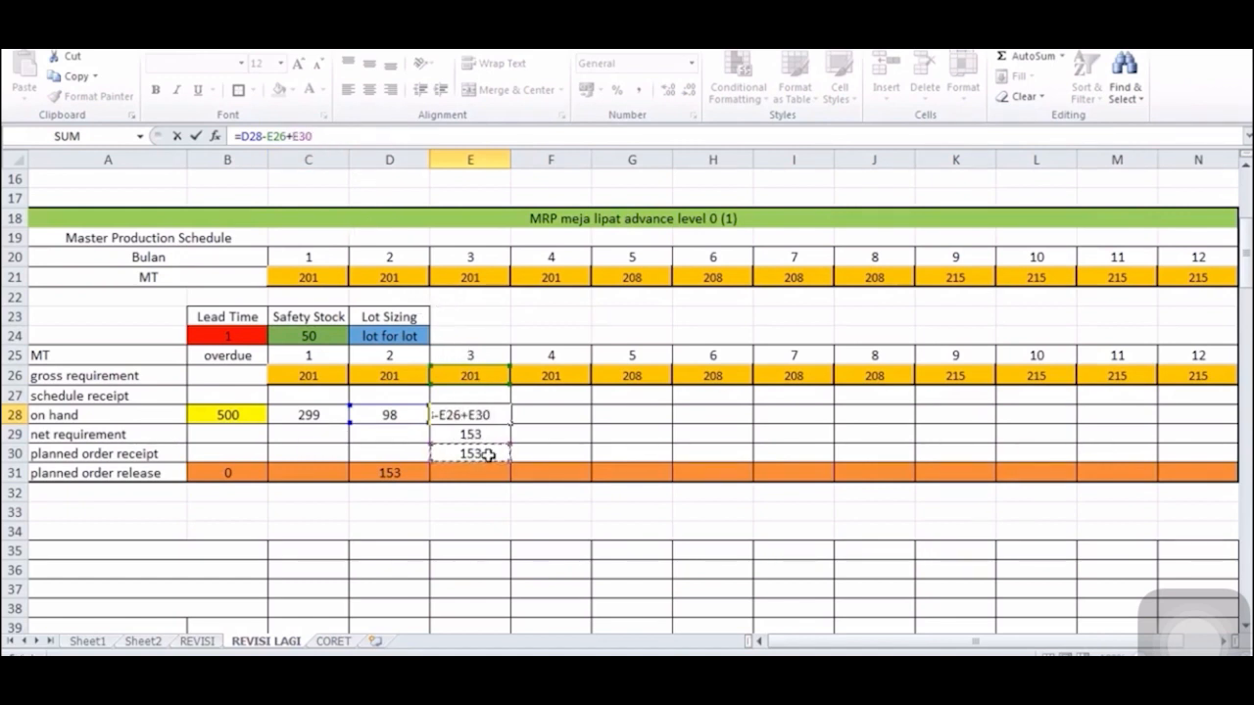
key(Return)
click(495, 415)
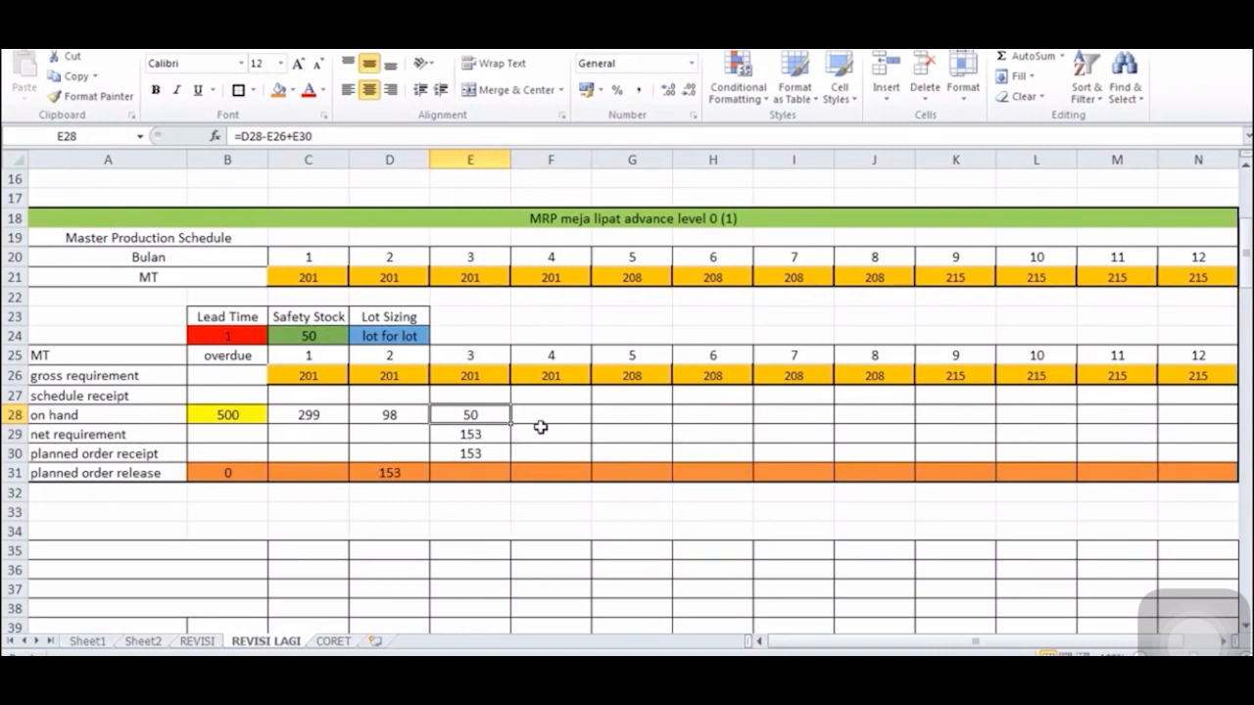
- Calculate the period 4 on hand in F28 with the formula =E28-F26
click(546, 421)
text(=)
click(472, 417)
text(-)
click(542, 379)
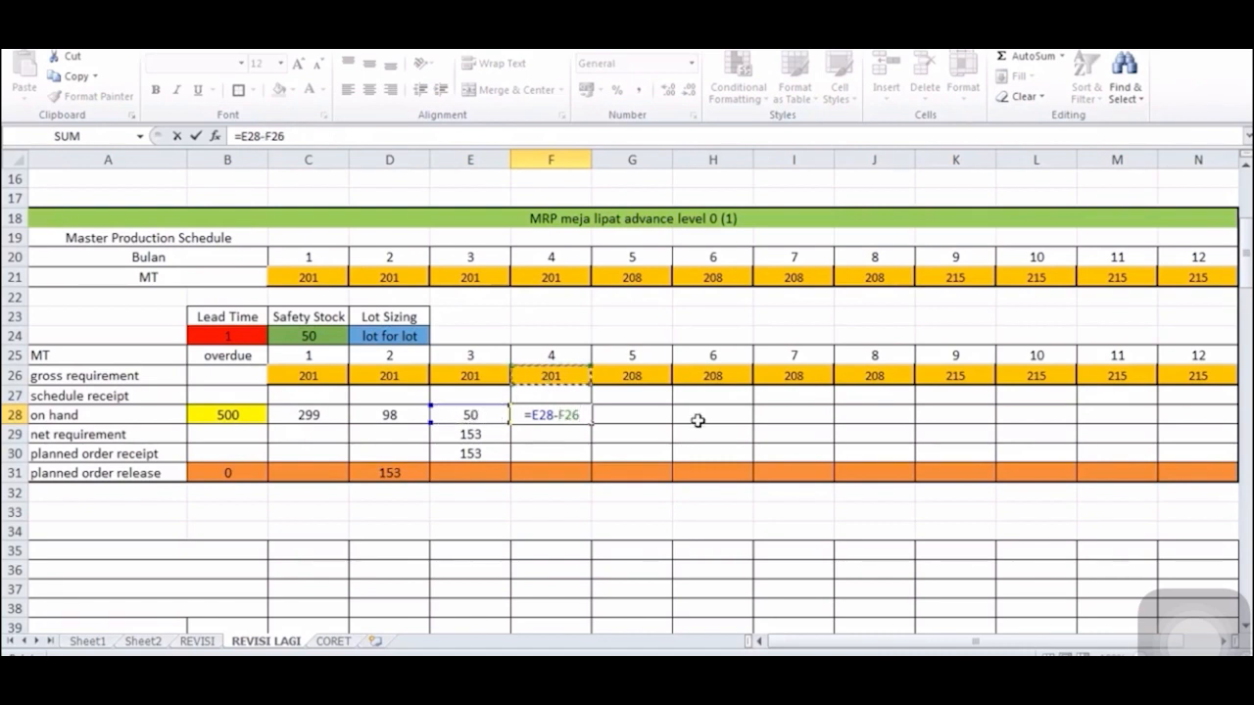
key(Return)
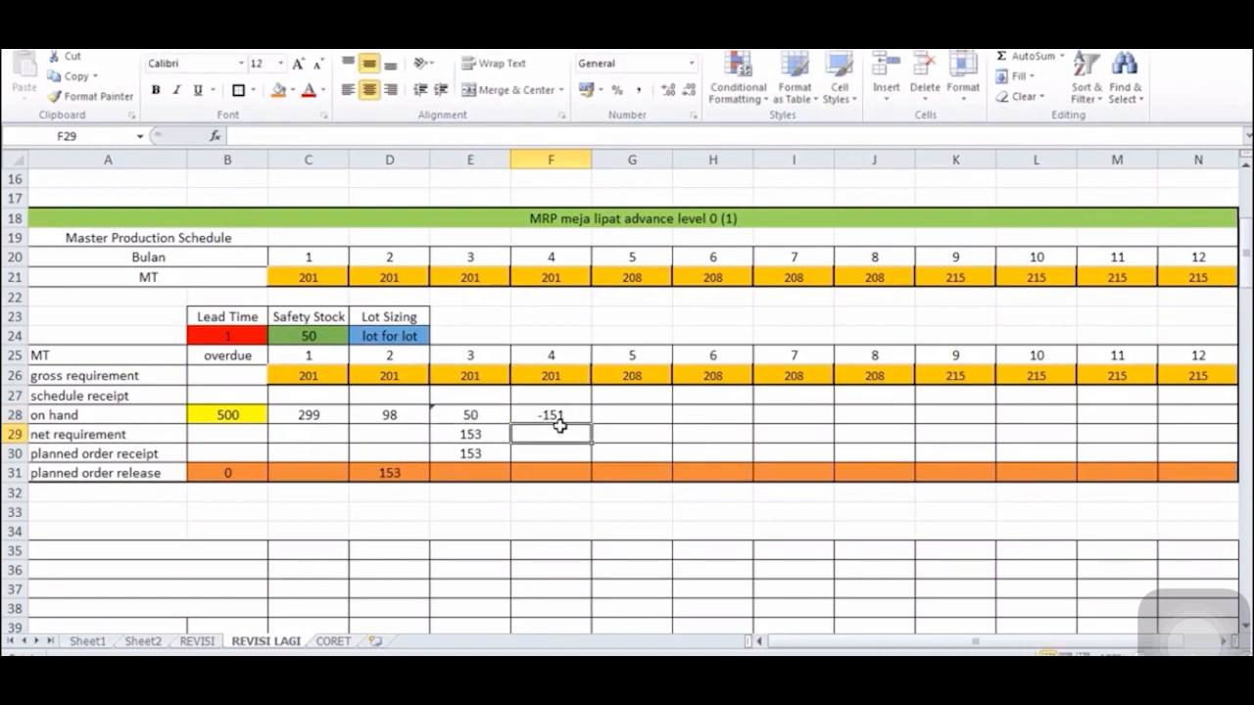
- Calculate the period 4 net requirement in F29 with the formula =F26+C24-E28
text(=)
click(543, 374)
text(+)
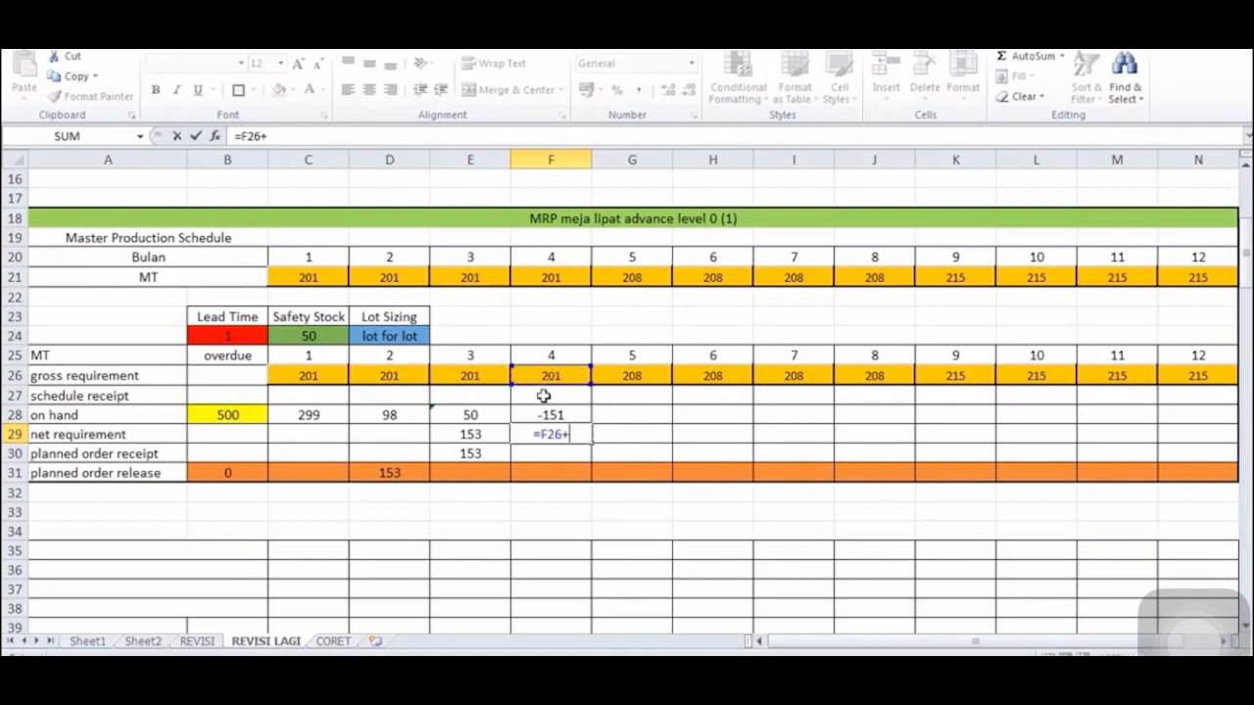
click(333, 339)
text(-)
click(496, 414)
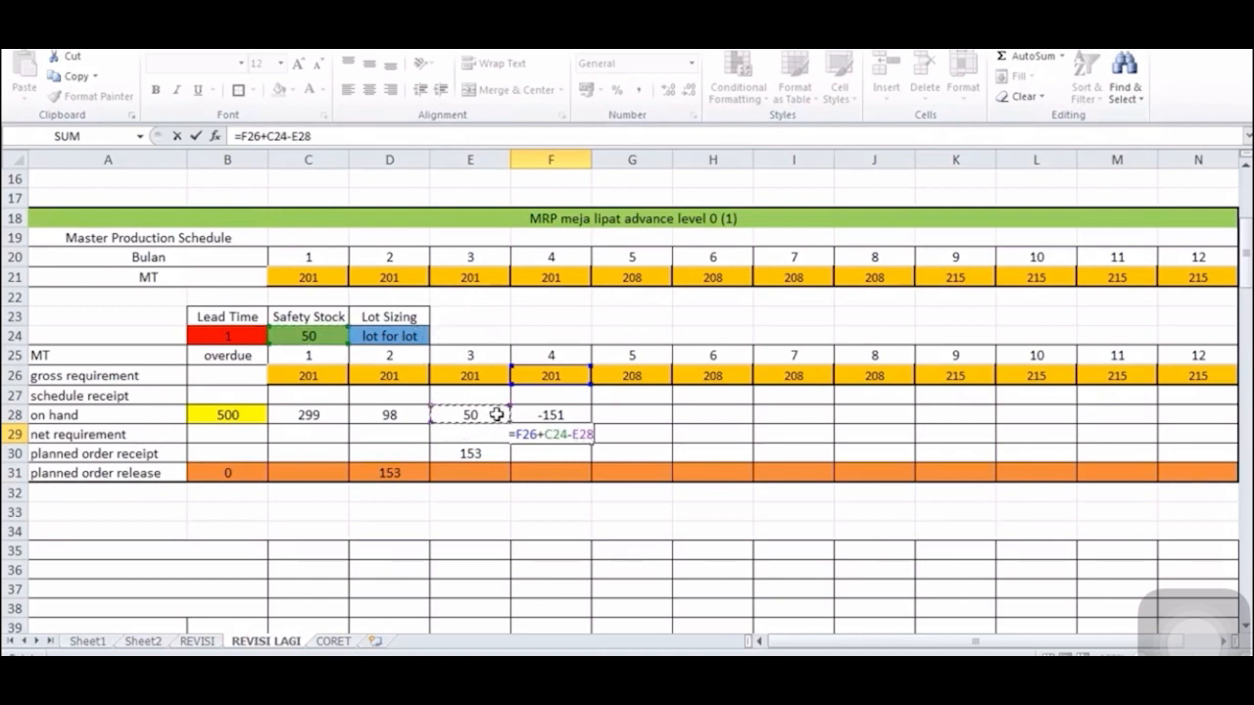
key(Return)
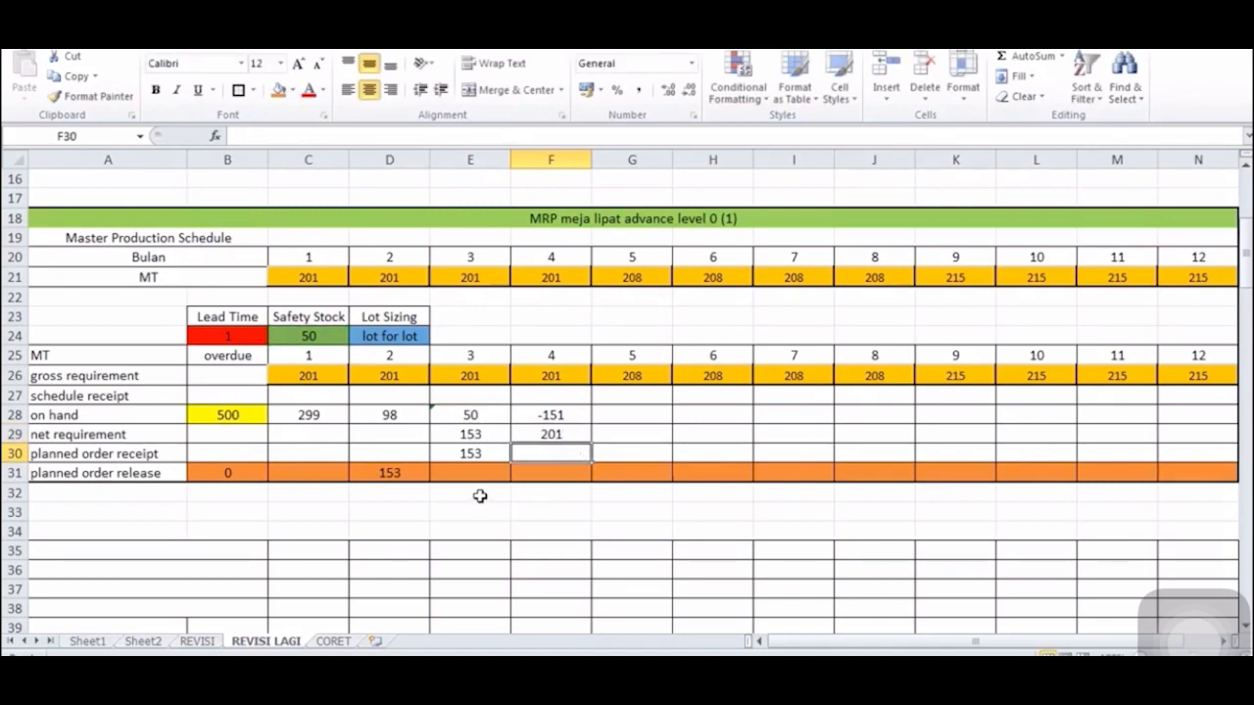
- Enter 201 as the planned order release for period 3 and as the planned order receipt for period 4
click(500, 473)
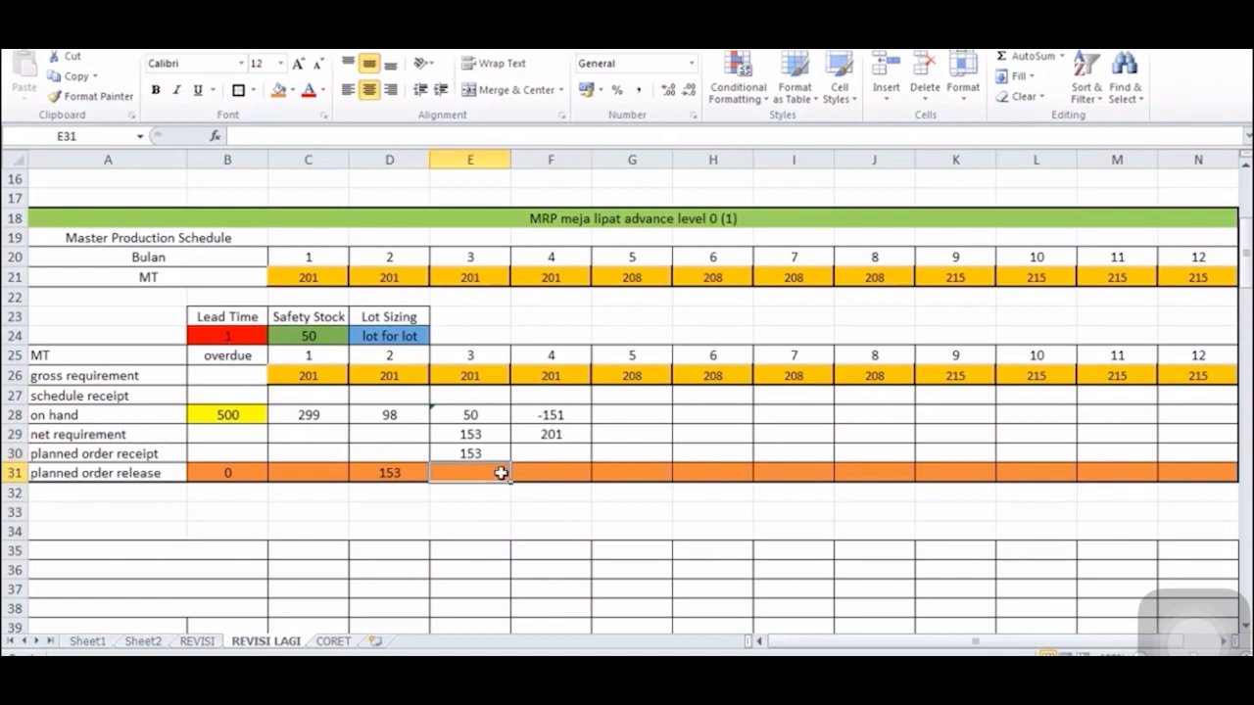
text(201)
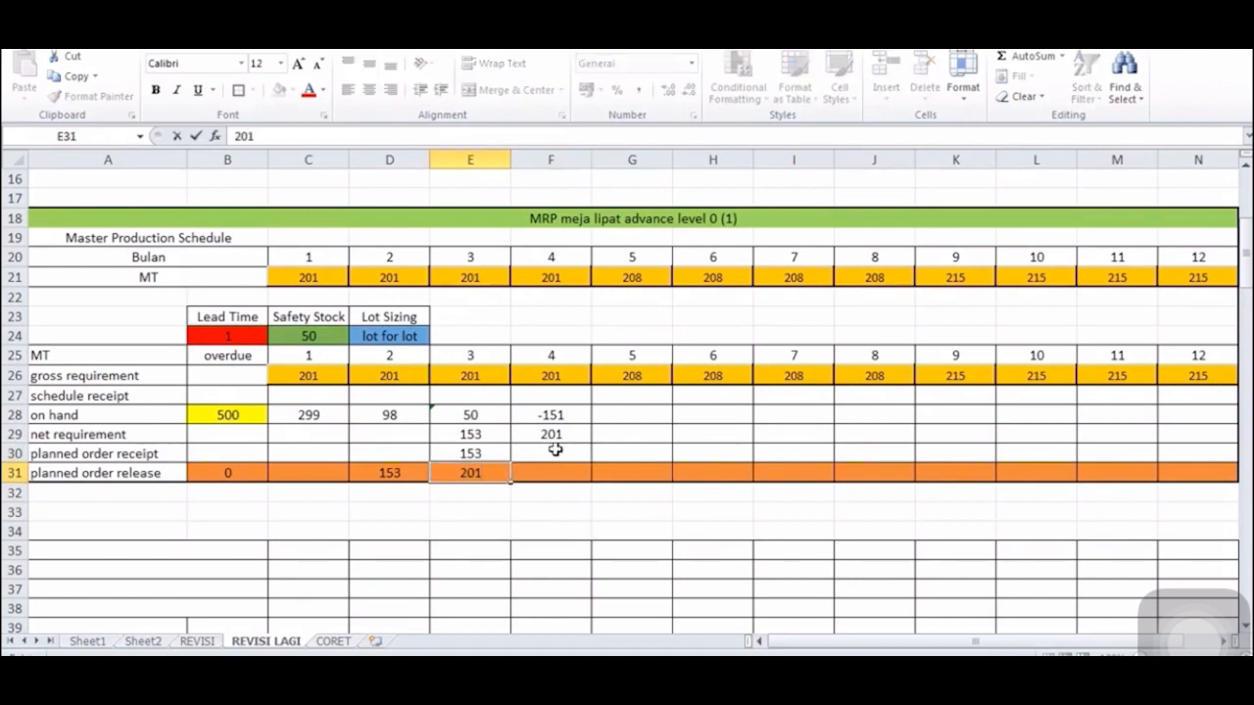
click(554, 448)
text(201)
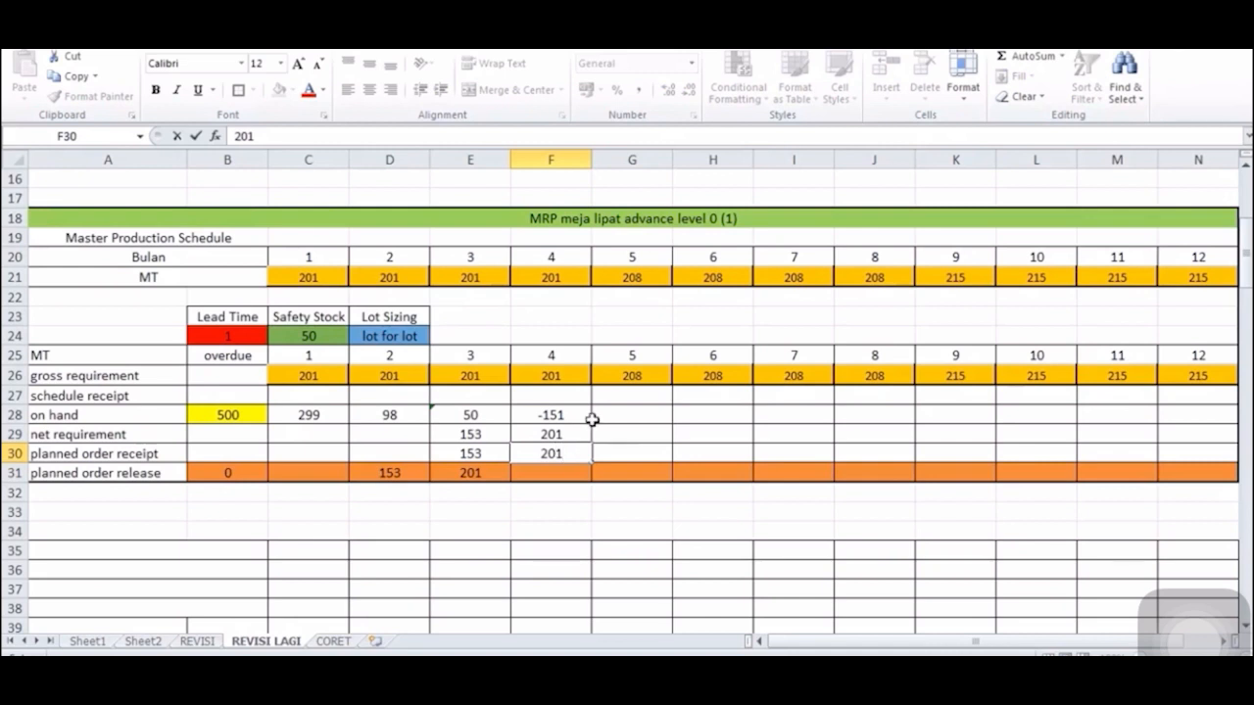
- Add the planned order receipt to the period 4 on hand formula so that F28 reads =E28-F26+F30
click(582, 418)
click(407, 140)
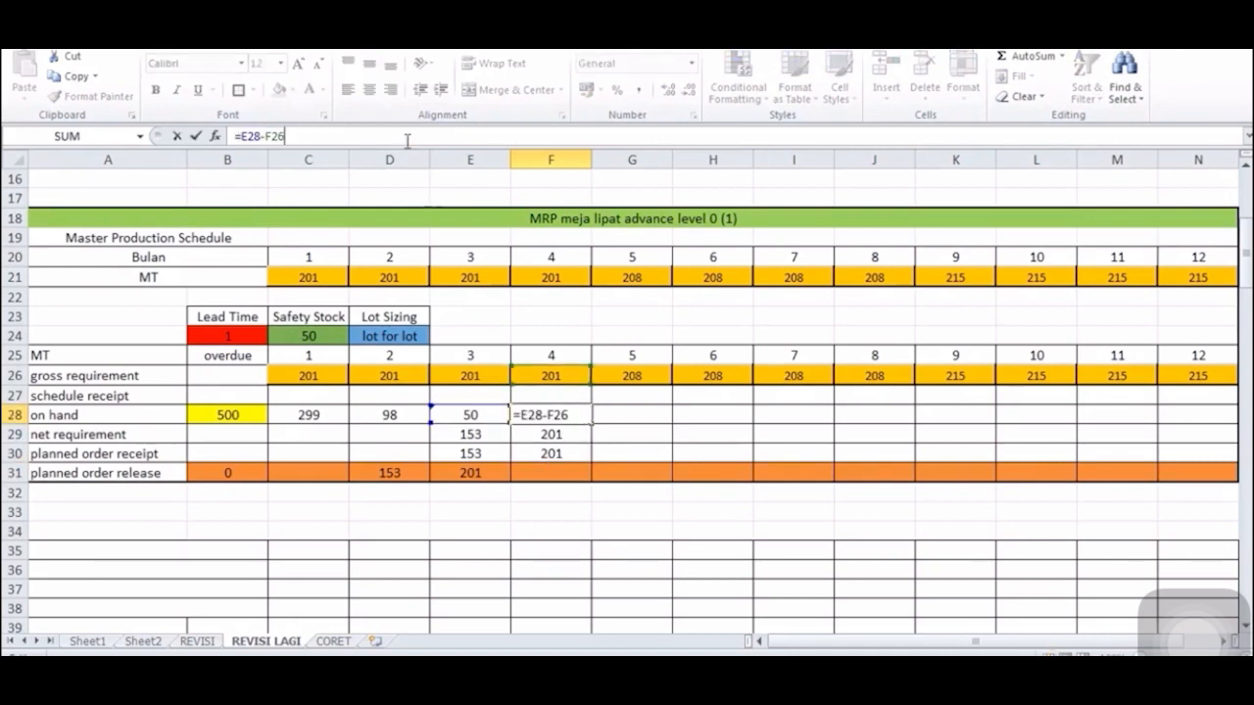
text(+)
click(555, 456)
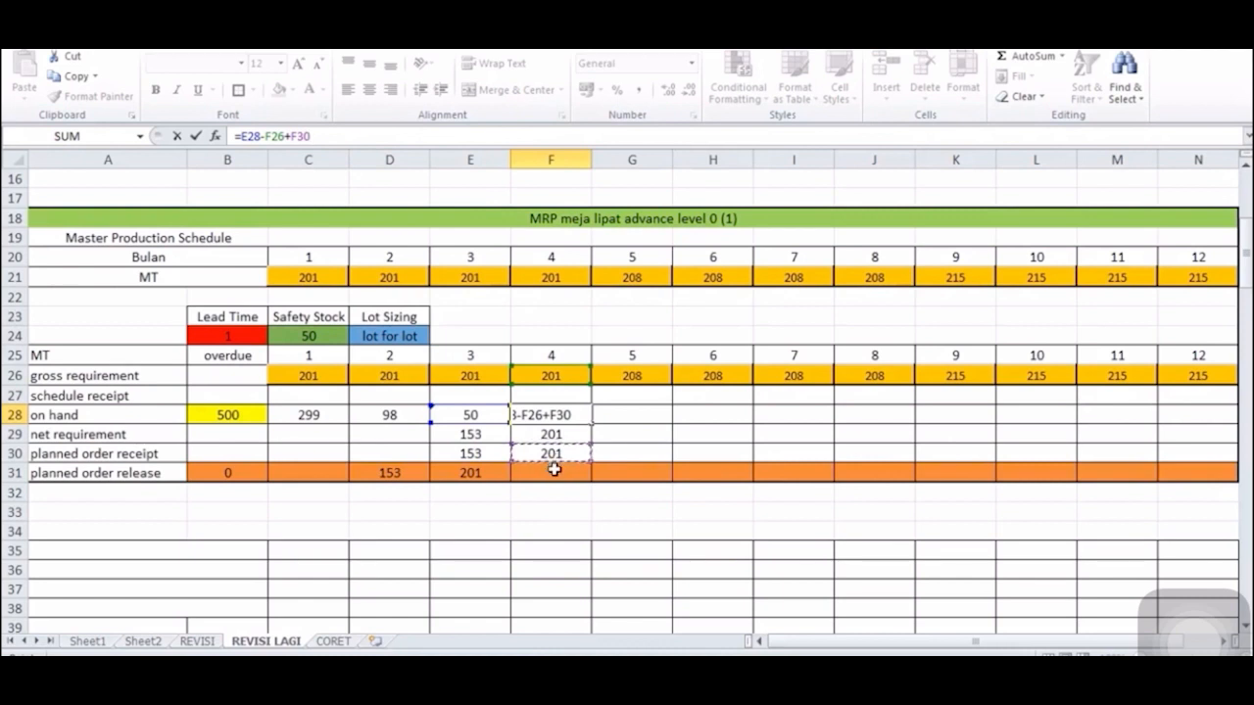
key(Return)
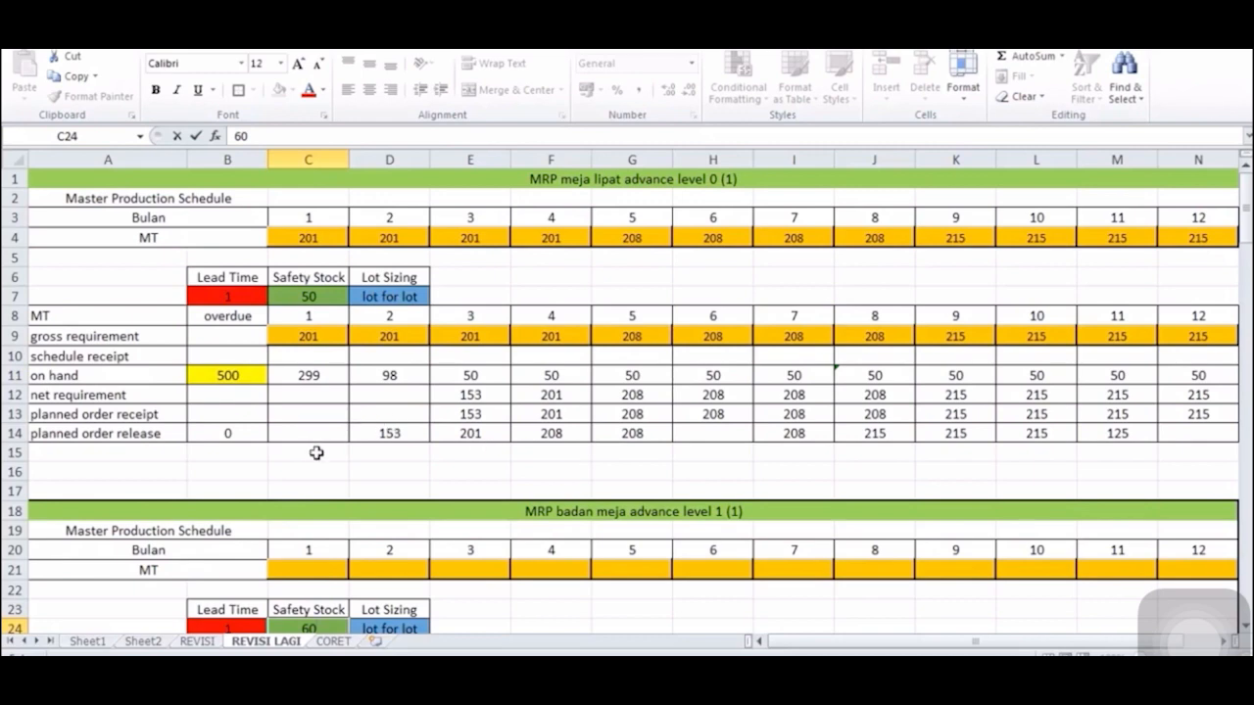
- Copy the level 0 planned order releases for periods 1 to 12 (C14:N14) into the level 1 gross requirement row starting at C26
scroll(332, 474, down, 2)
scroll(332, 474, up, 2)
scroll(244, 529, down, 1)
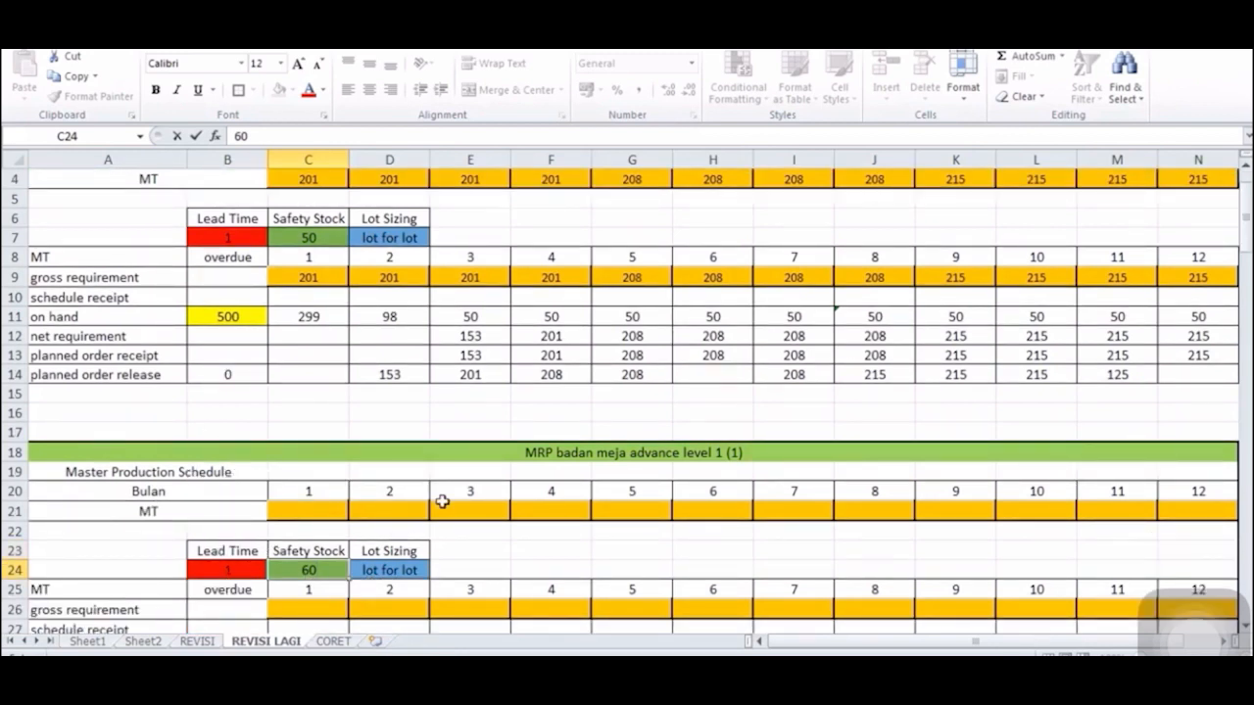
scroll(722, 460, up, 1)
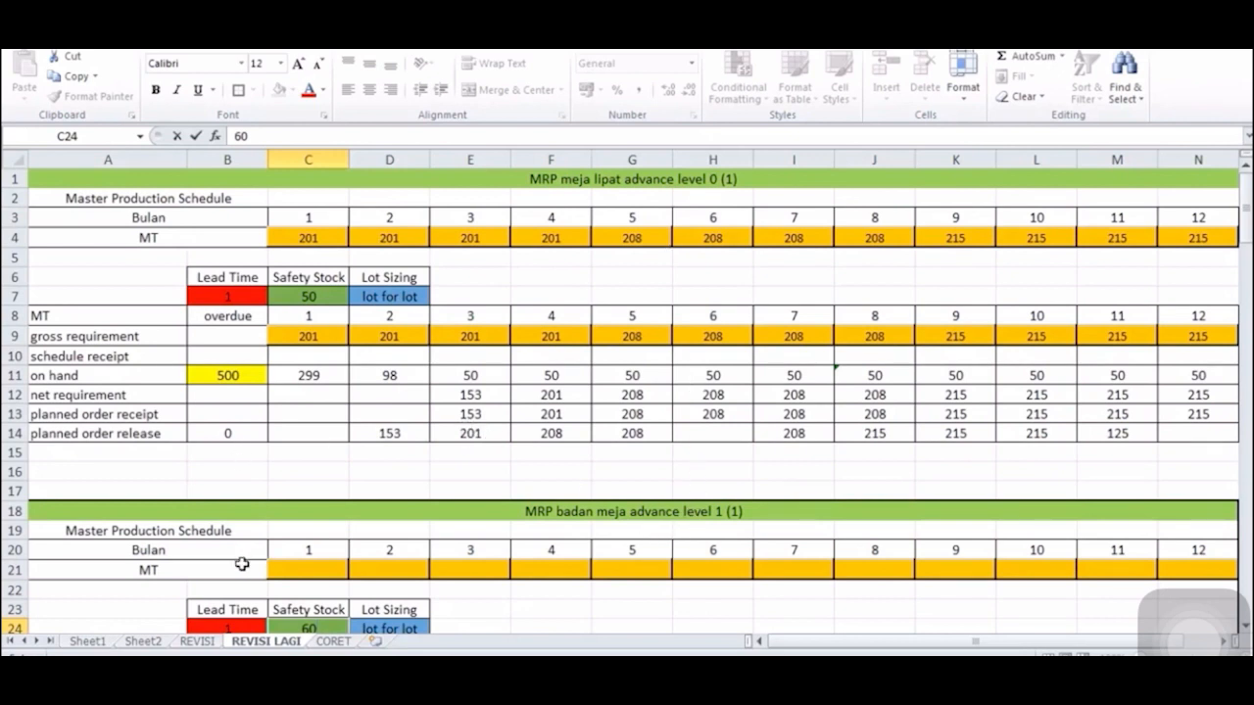
scroll(242, 563, down, 2)
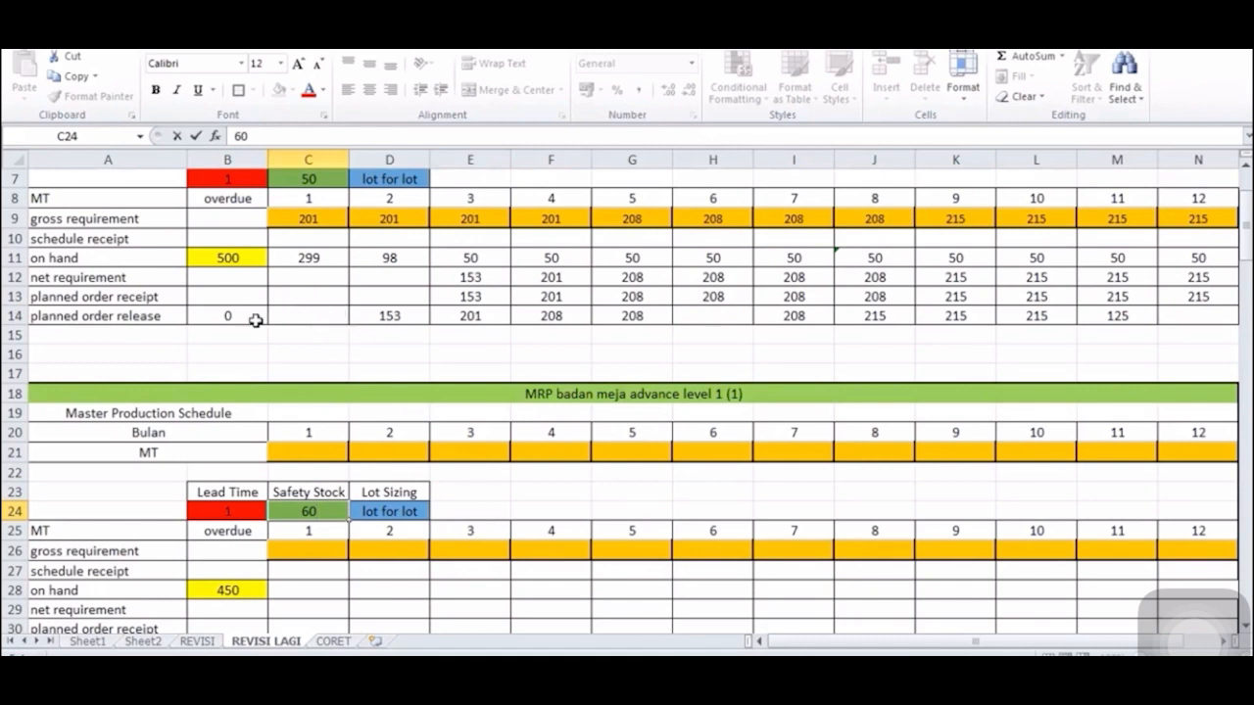
scroll(254, 320, up, 2)
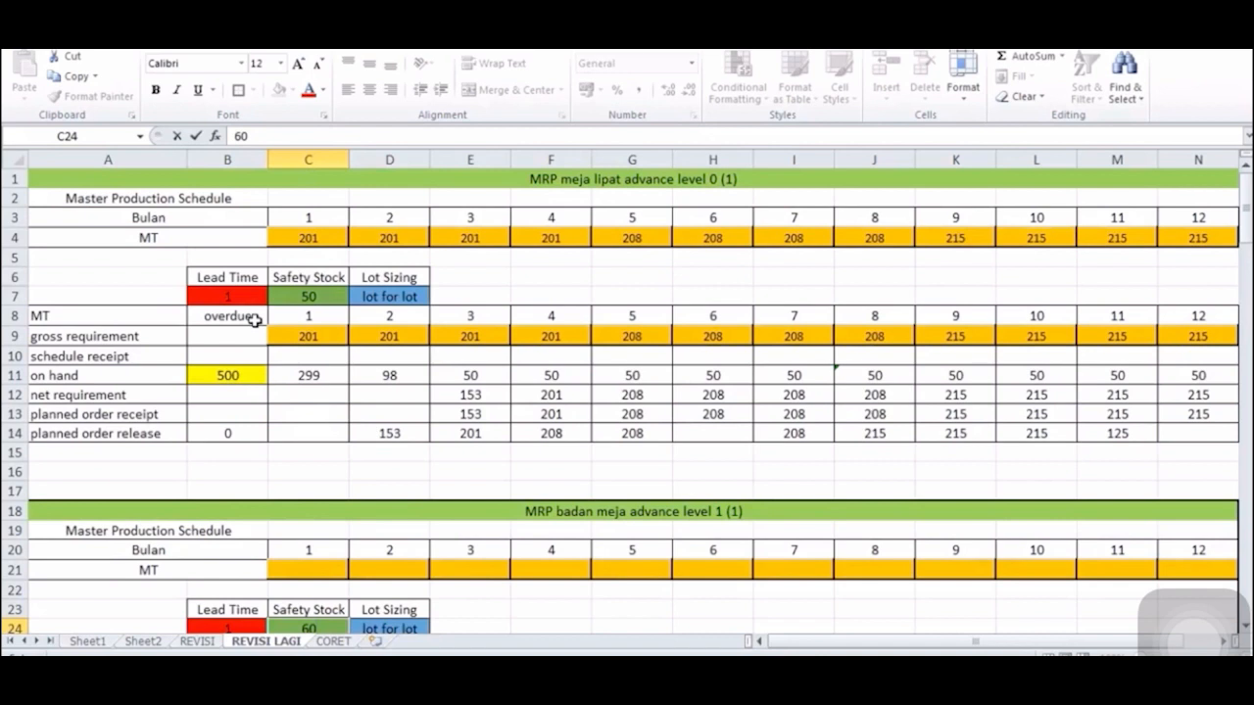
click(244, 437)
drag(294, 434, 1181, 434)
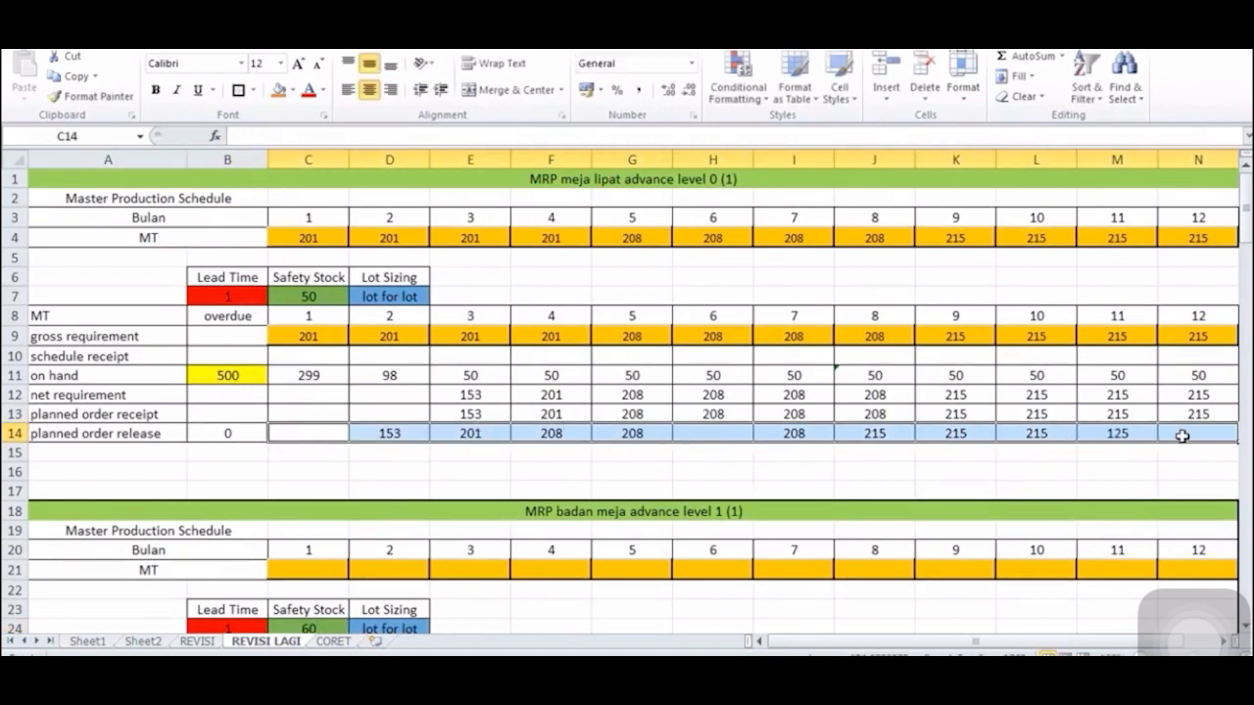
key(ctrl+c)
scroll(1148, 455, down, 5)
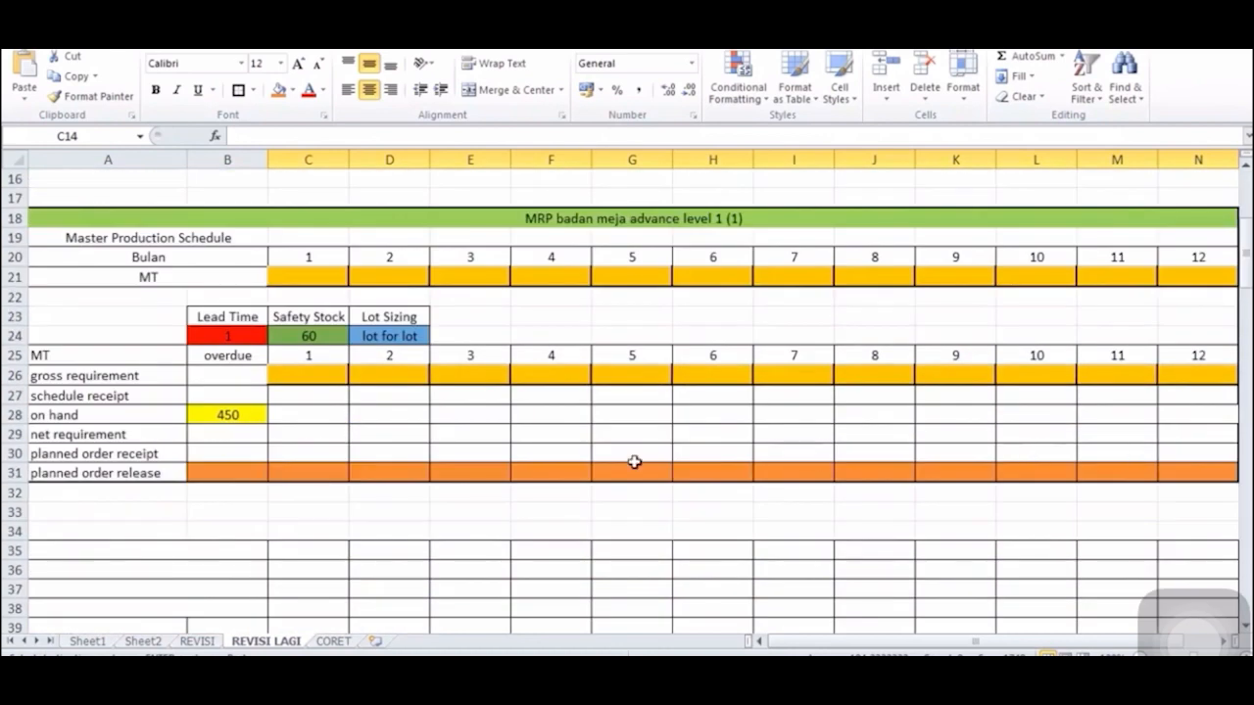
click(307, 383)
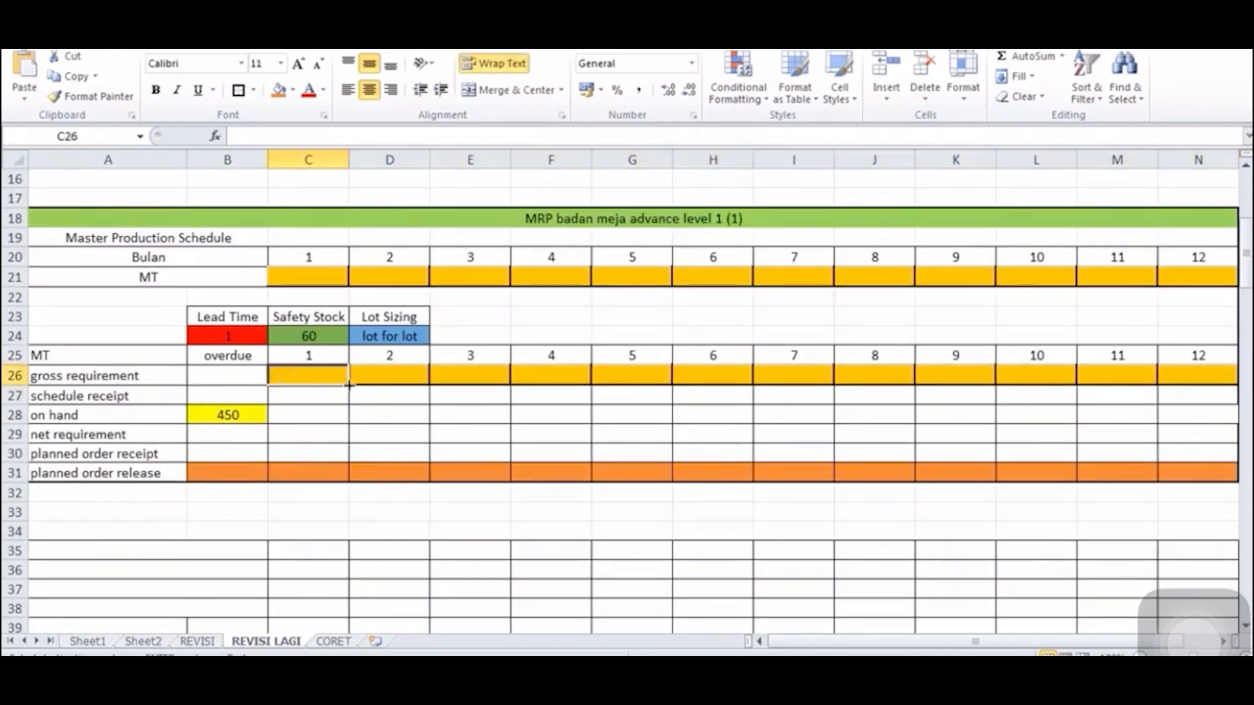
key(ctrl+v)
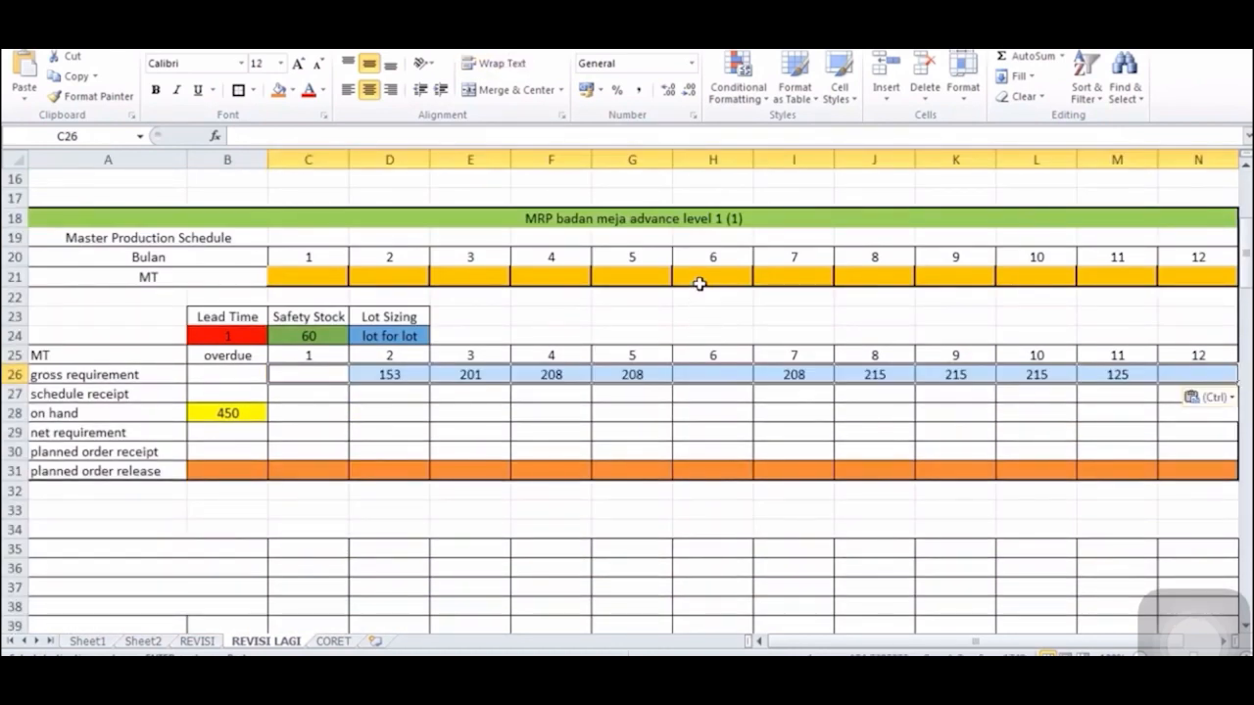
click(829, 412)
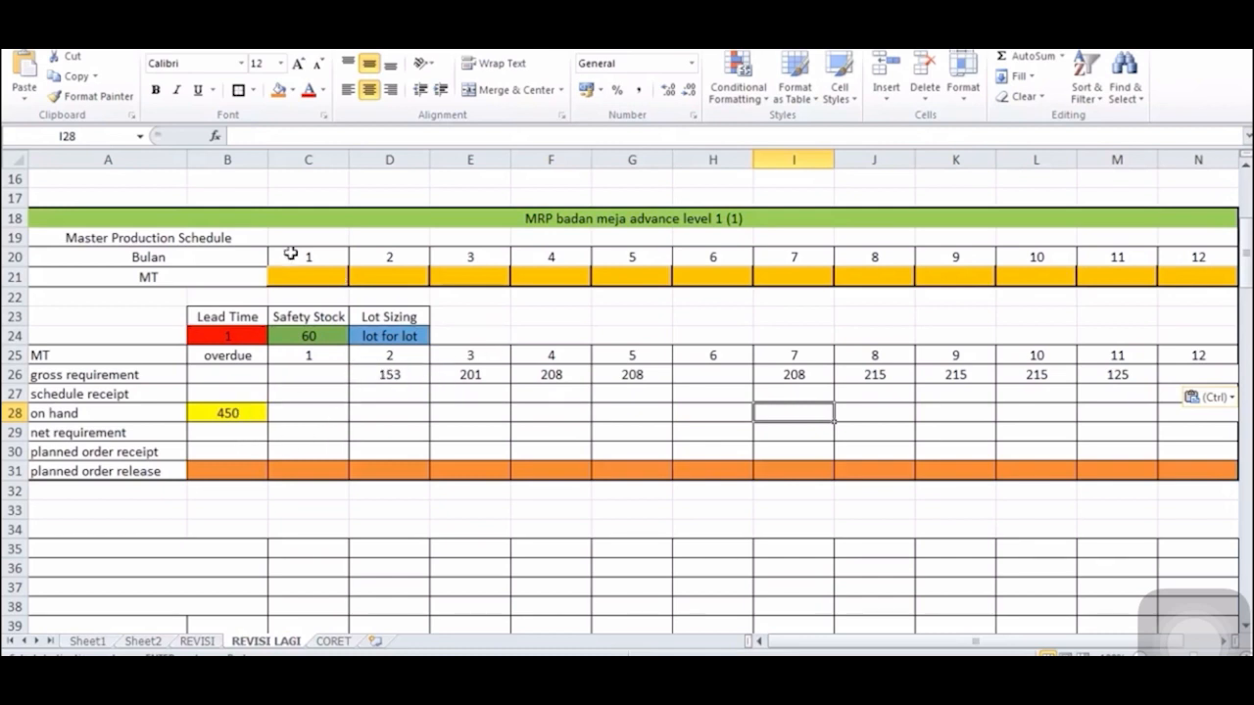
- Paste the same planned order releases into the level 1 Master Production Schedule MT row from C21 and dismiss the color scheme message
click(322, 278)
key(ctrl+v)
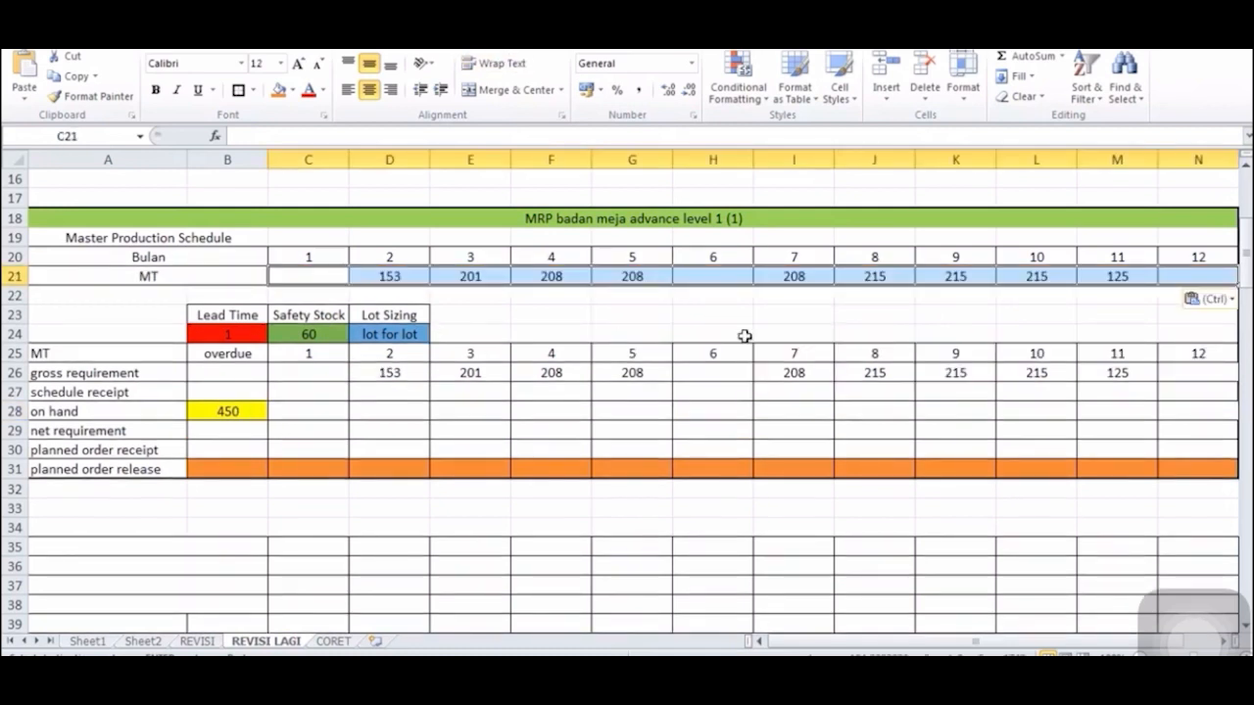
scroll(895, 337, down, 3)
scroll(895, 339, up, 4)
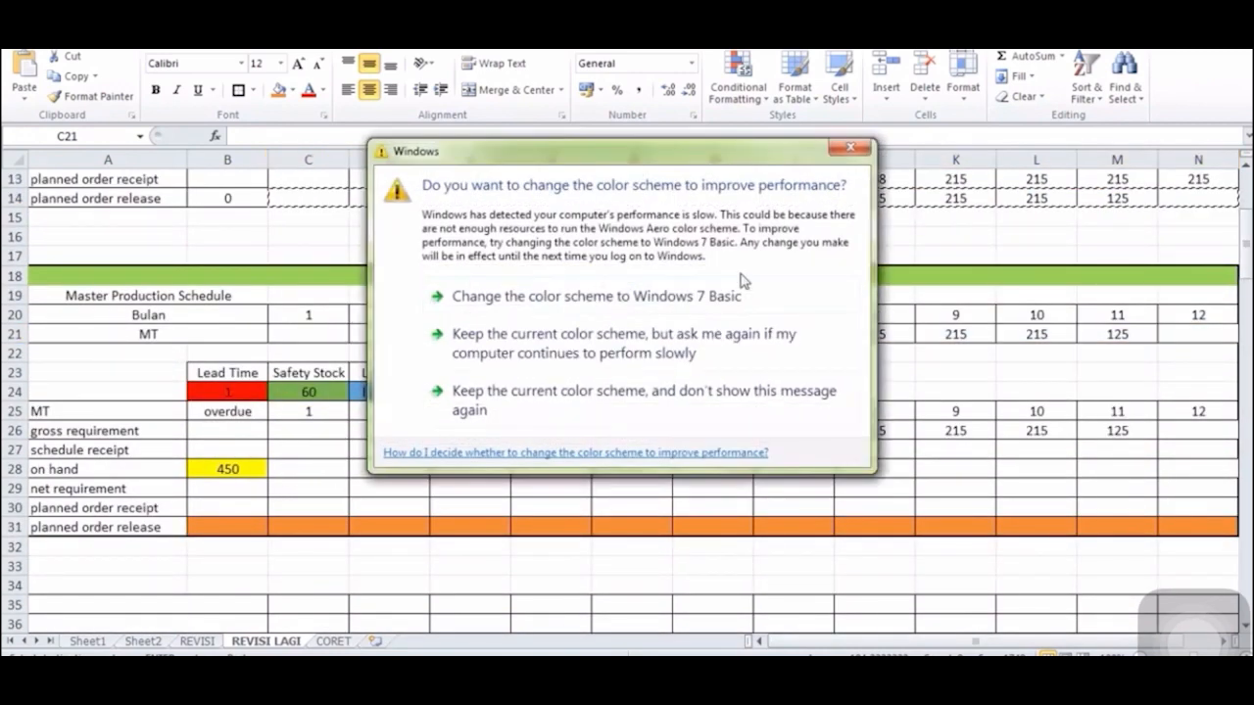
click(844, 155)
- Enter 450 as the level 1 on hand for period 1 in C28
click(300, 475)
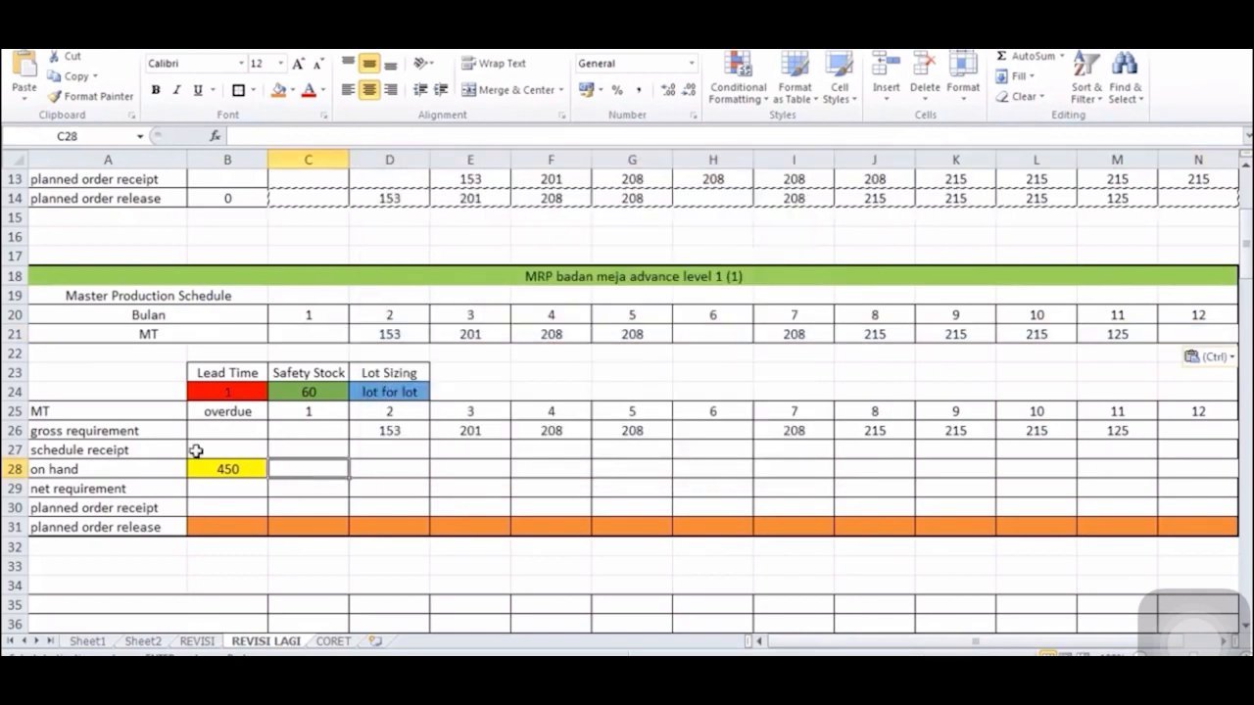
text(540)
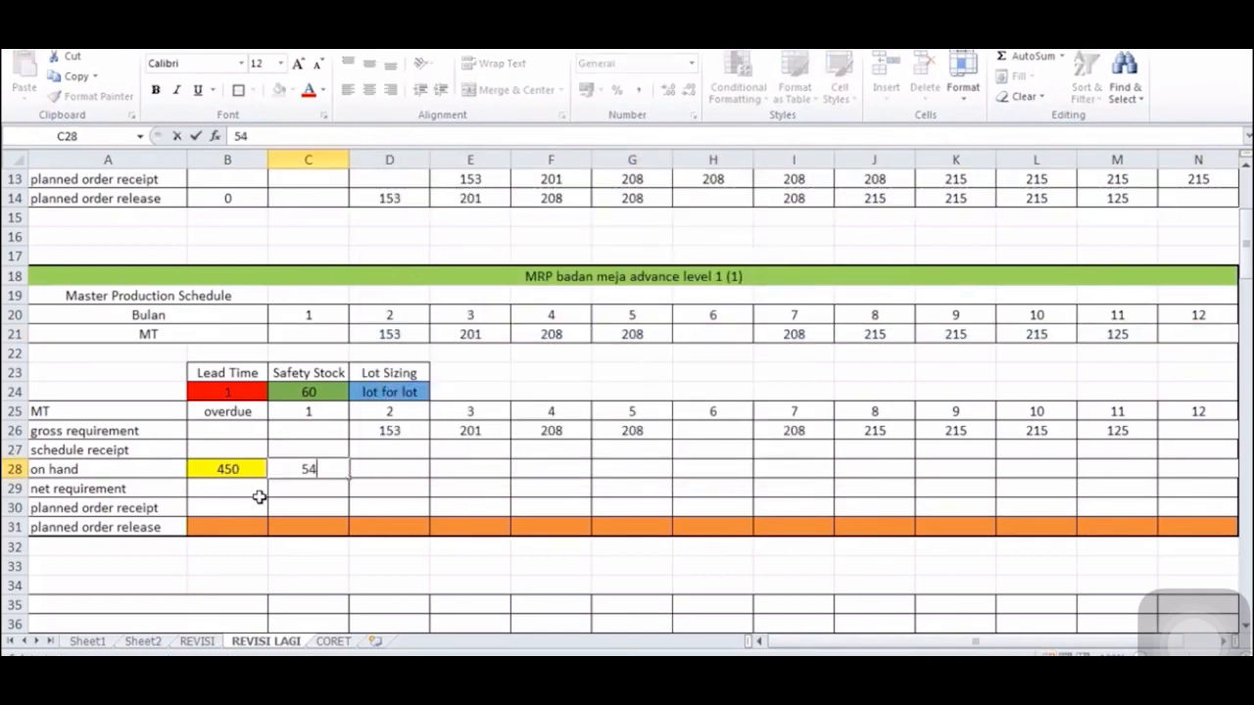
key(BackSpace)
key(BackSpace)
key(BackSpace)
text(450)
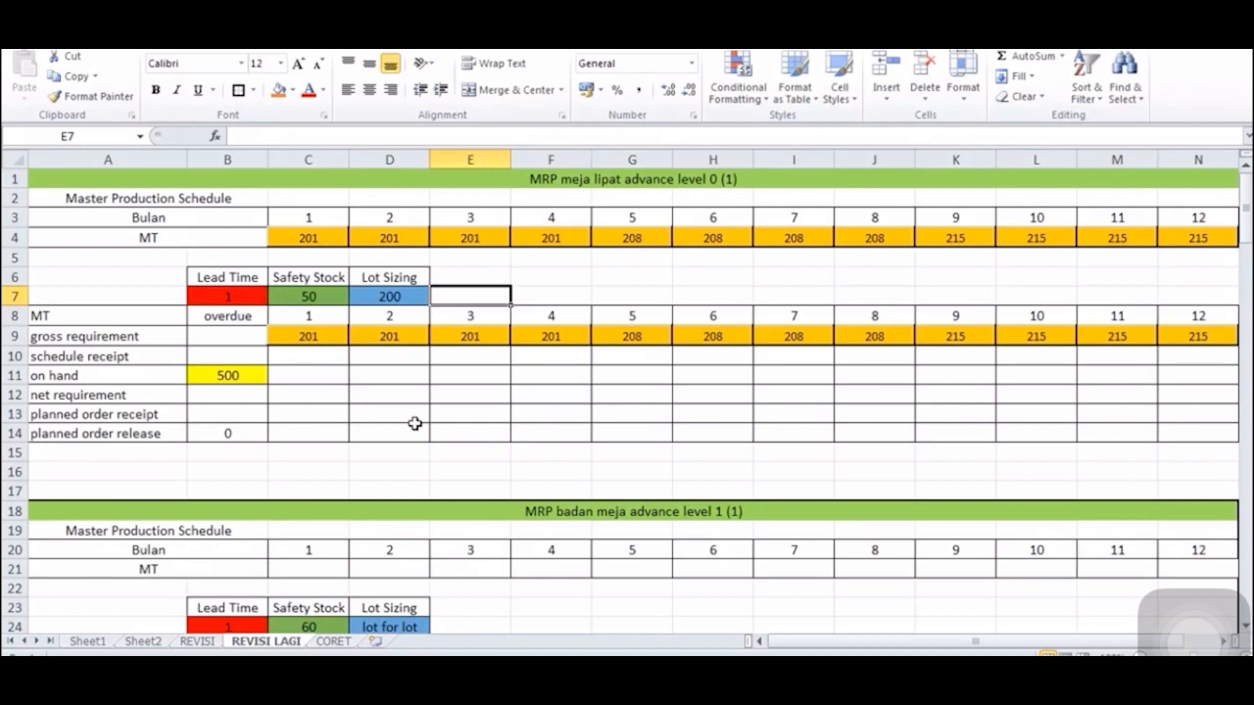
- In the level 0 table with lot size 200, calculate the period 1 on hand in C11 with =B11-C9 and fill the formula into period 2
click(540, 290)
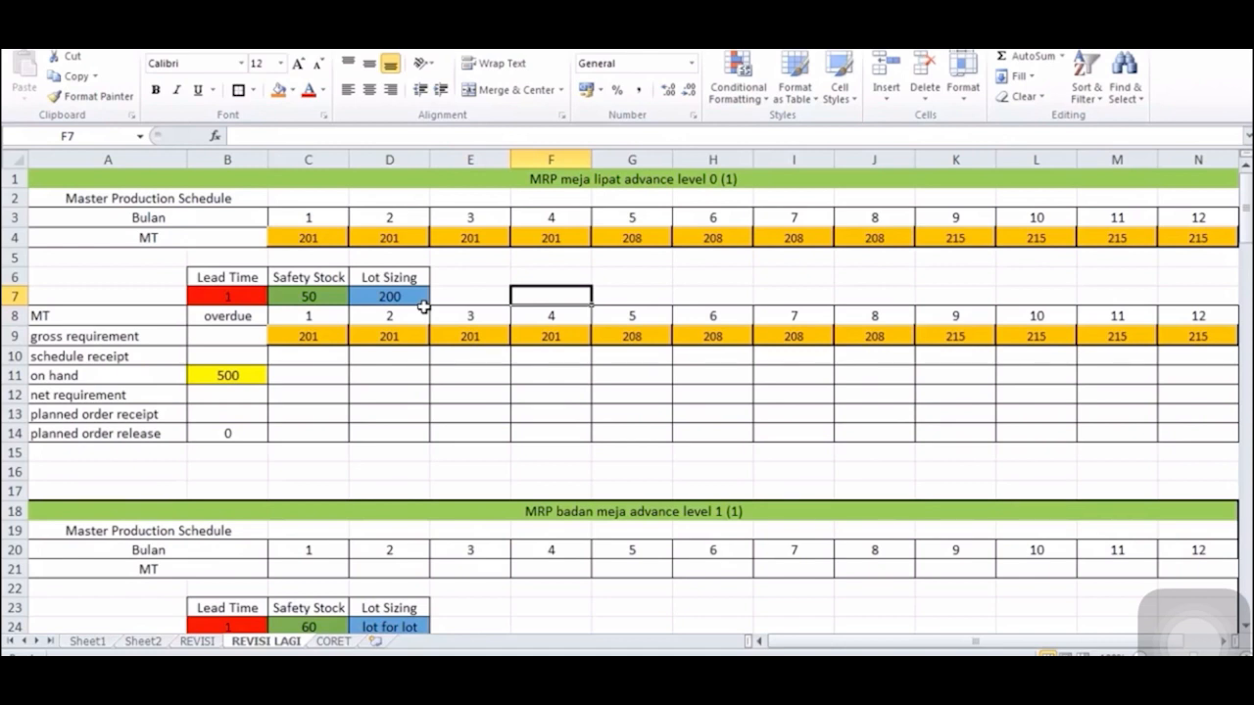
click(338, 382)
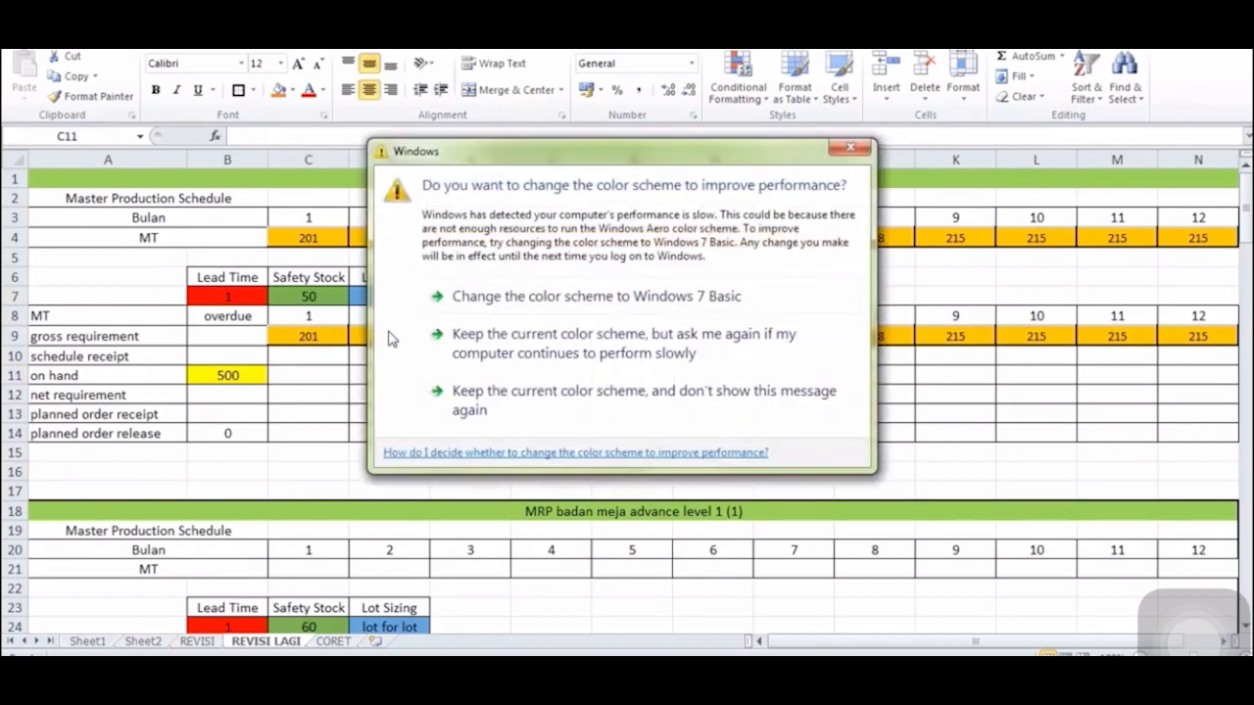
click(850, 147)
text(=)
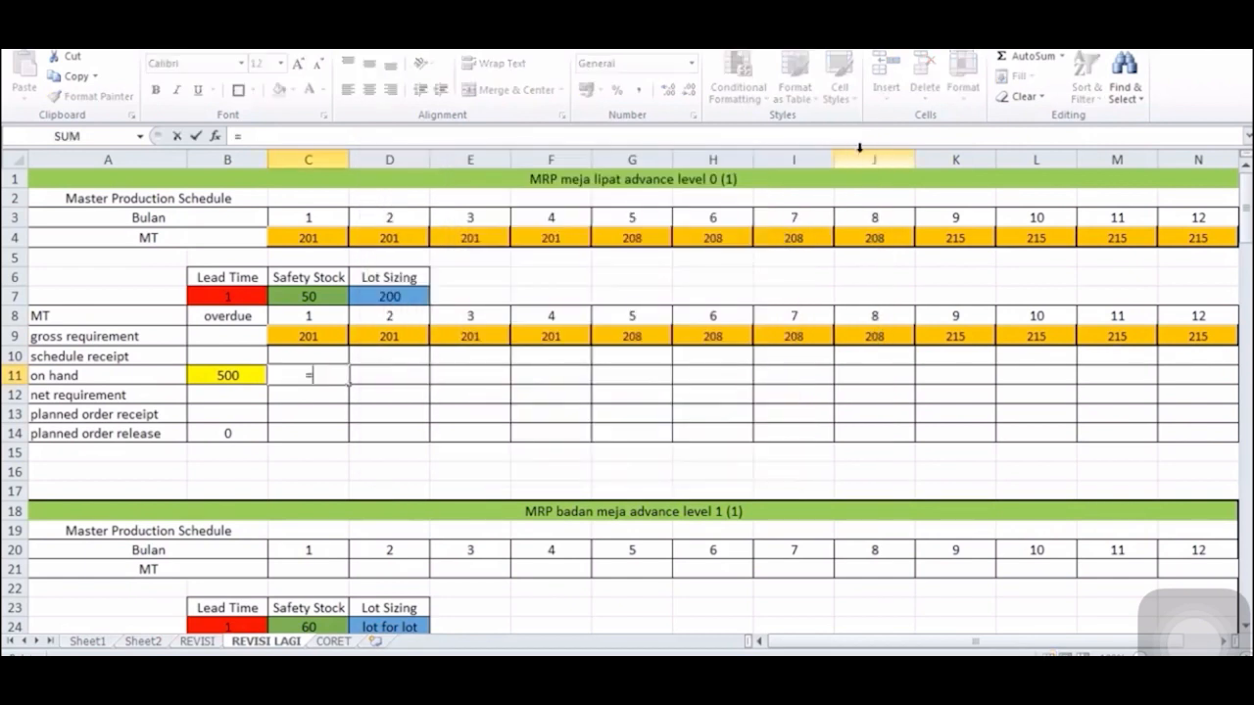
click(257, 375)
text(-)
click(288, 335)
key(Return)
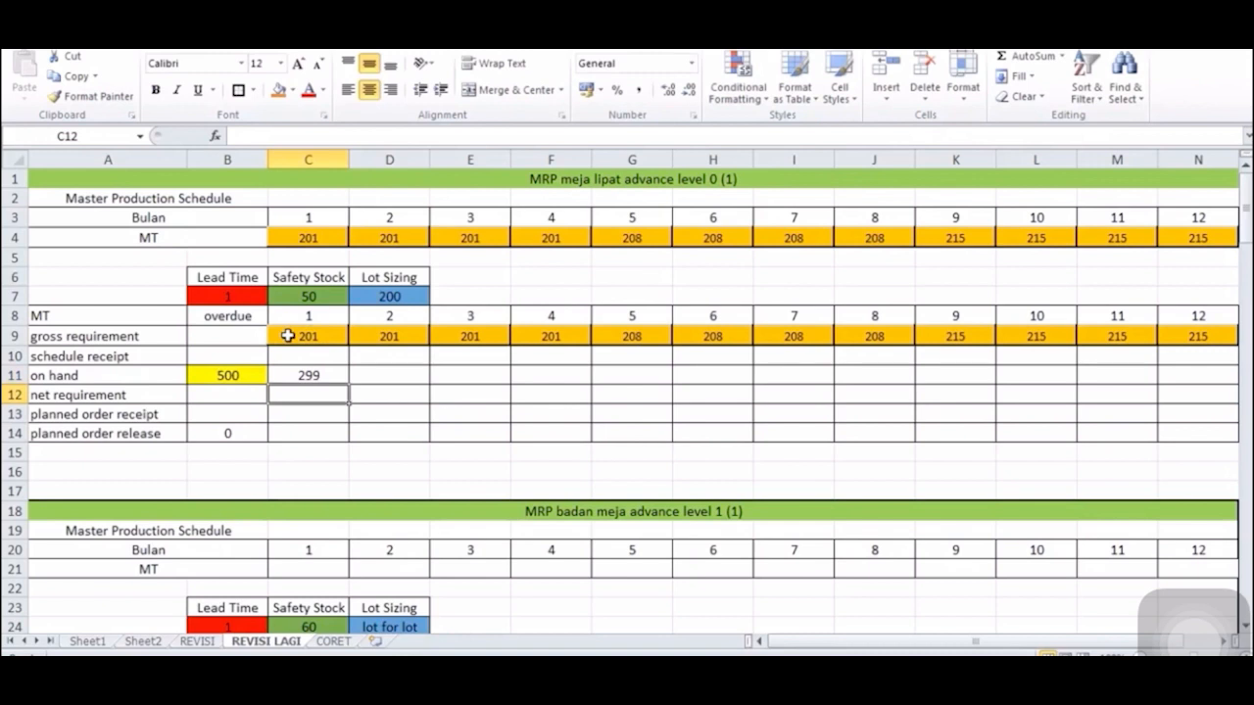
click(322, 376)
drag(390, 388, 414, 383)
- Calculate the period 3 on hand in E11 with the formula =D11-E9
click(464, 372)
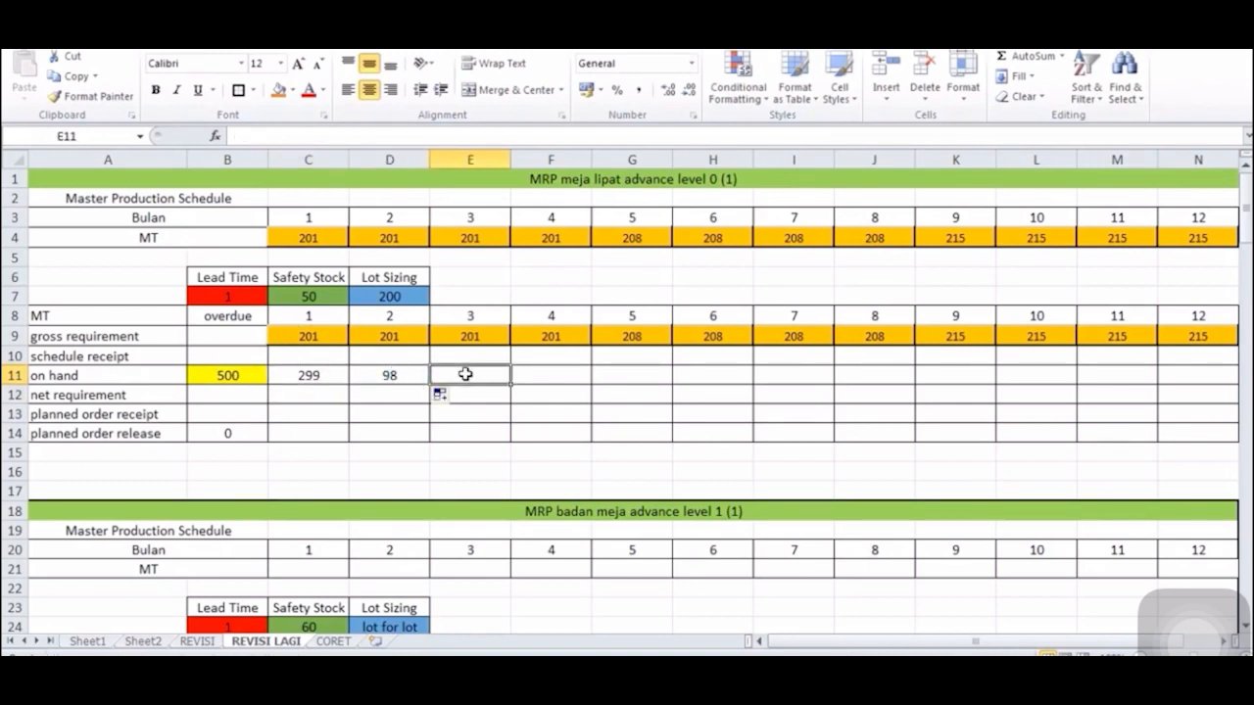
text(=)
click(411, 384)
text(-)
click(480, 340)
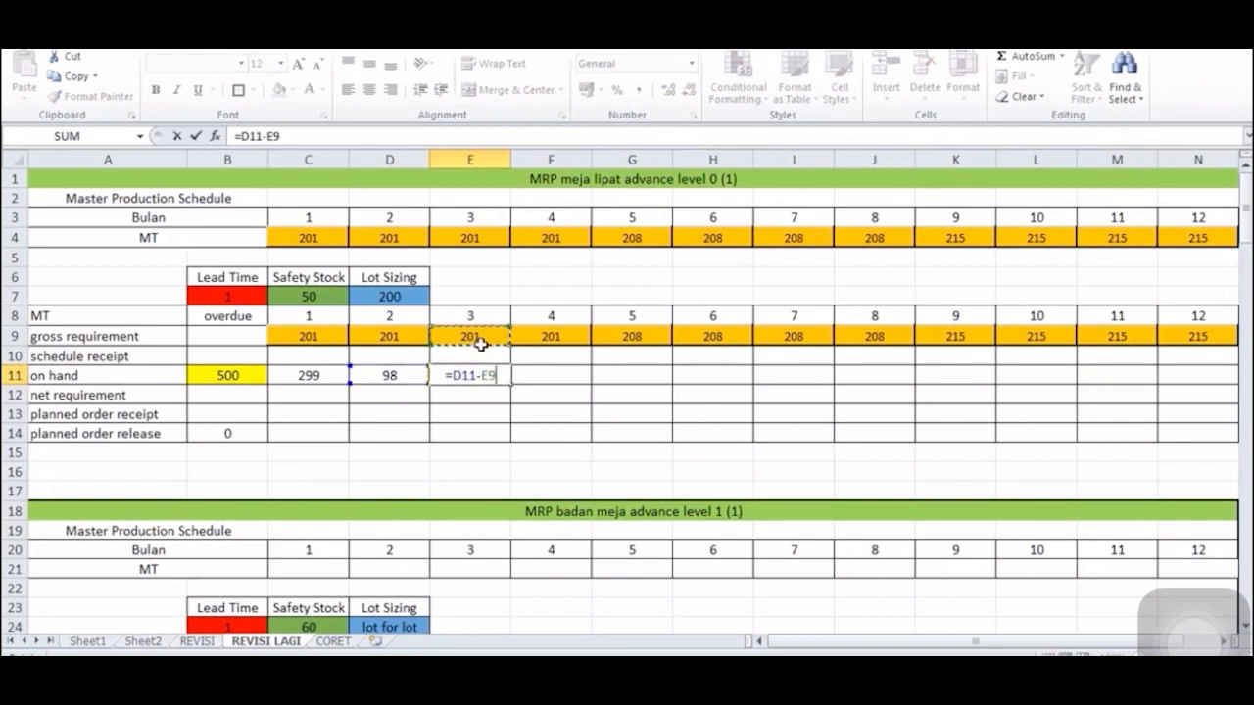
key(Return)
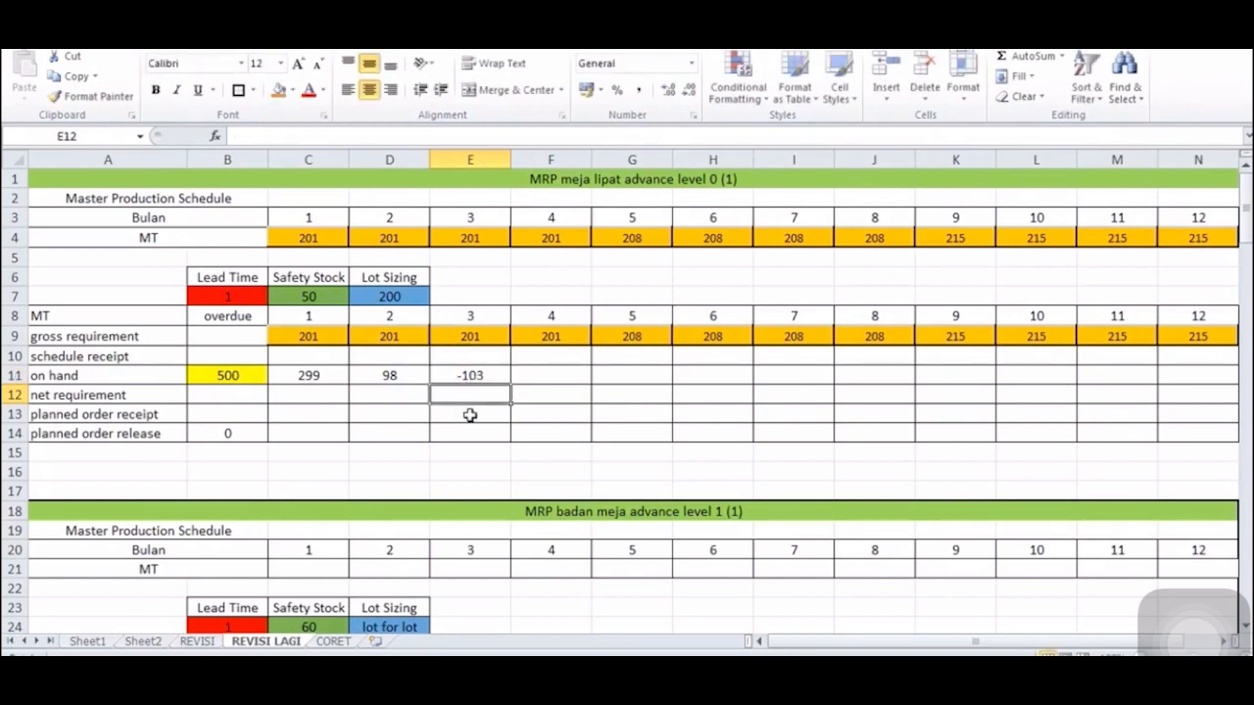
- Calculate the period 3 net requirement in E12 with the formula =E9+C7-D11
text(=)
click(503, 335)
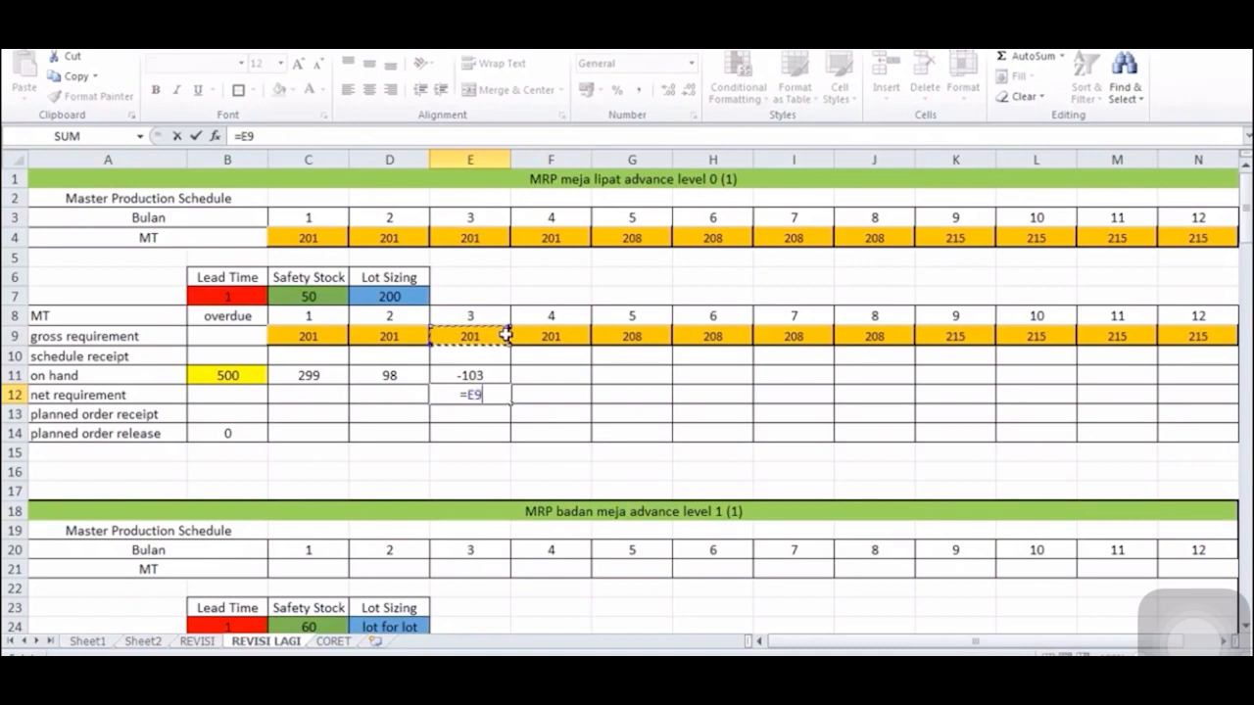
text(+)
click(347, 302)
text(-)
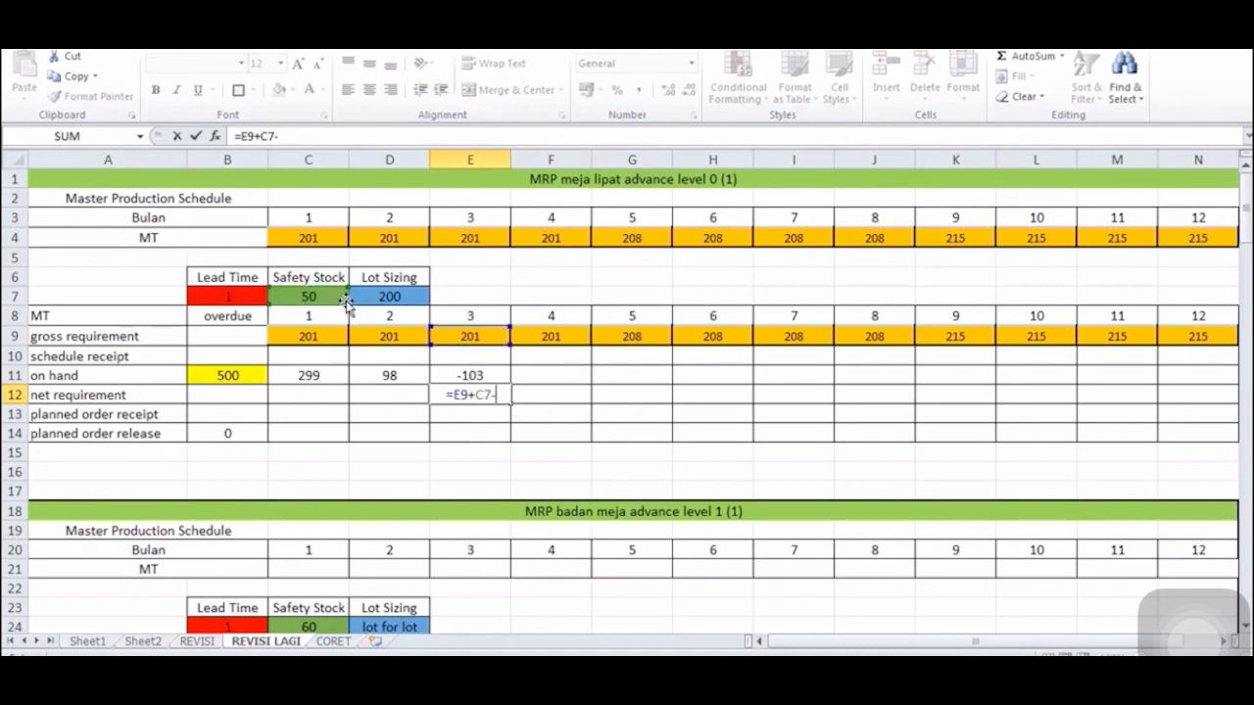
click(389, 378)
key(Return)
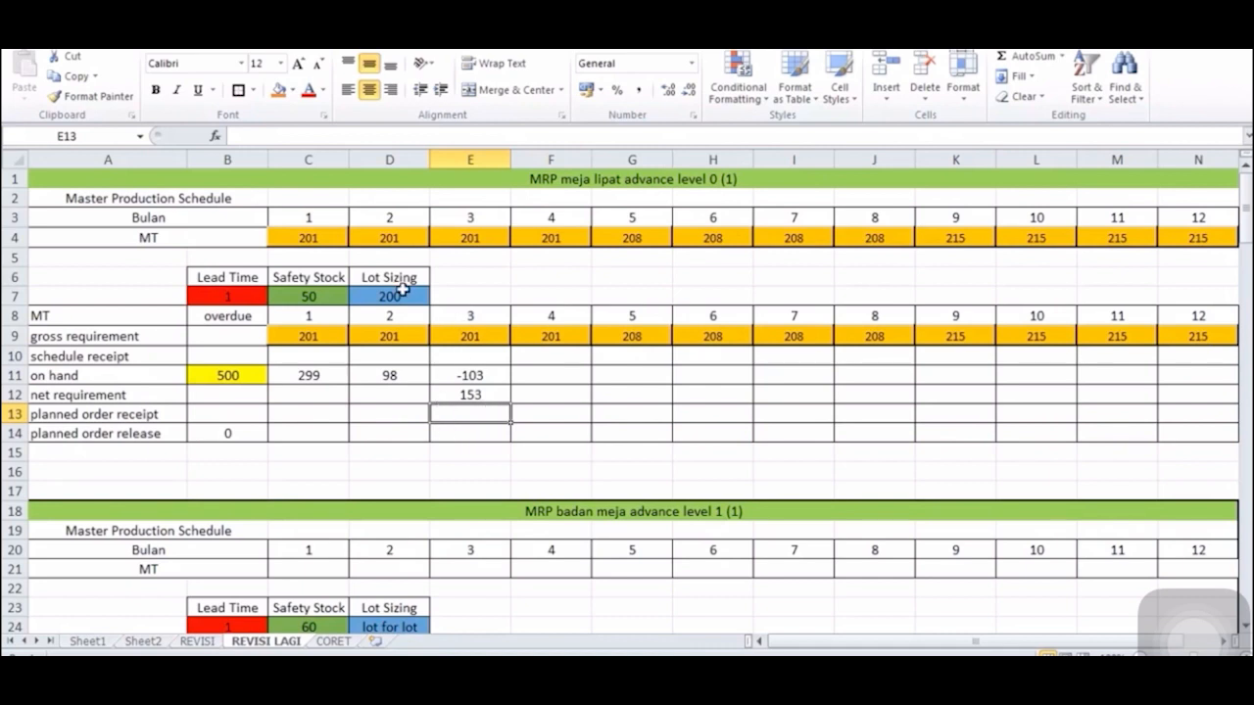
- Enter 200 as the planned order release for period 2 in D14
click(400, 436)
text(200)
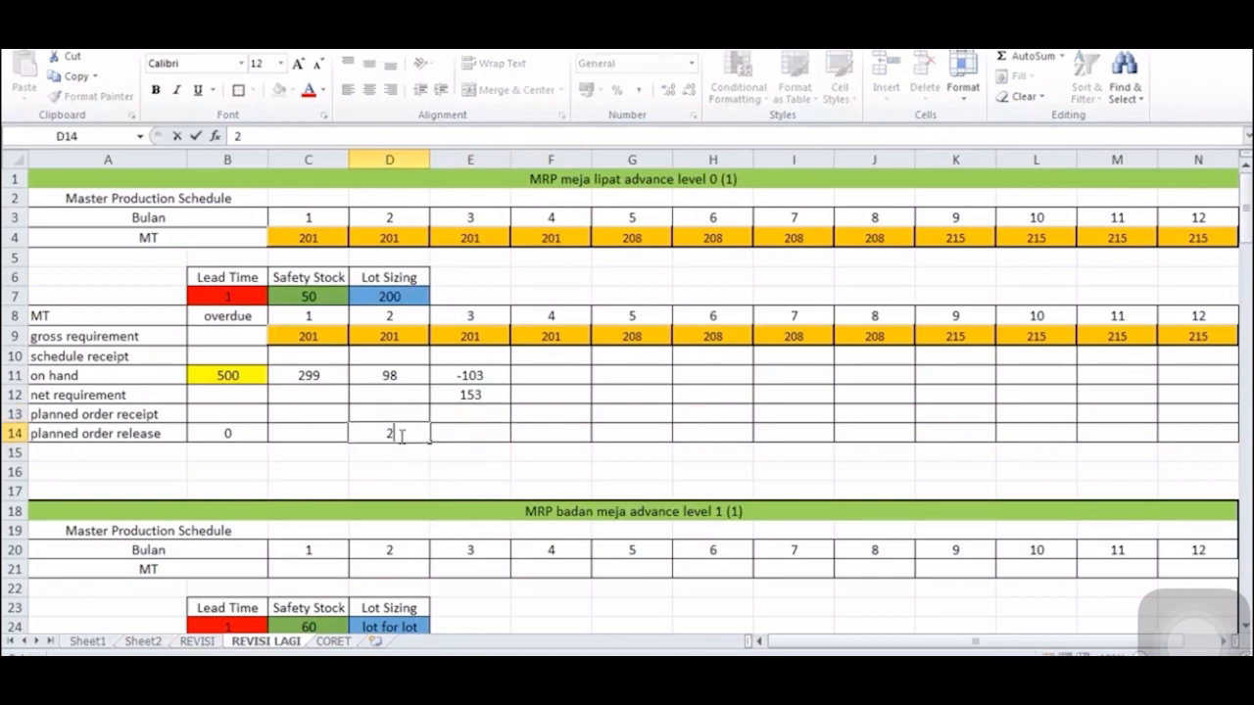
click(456, 412)
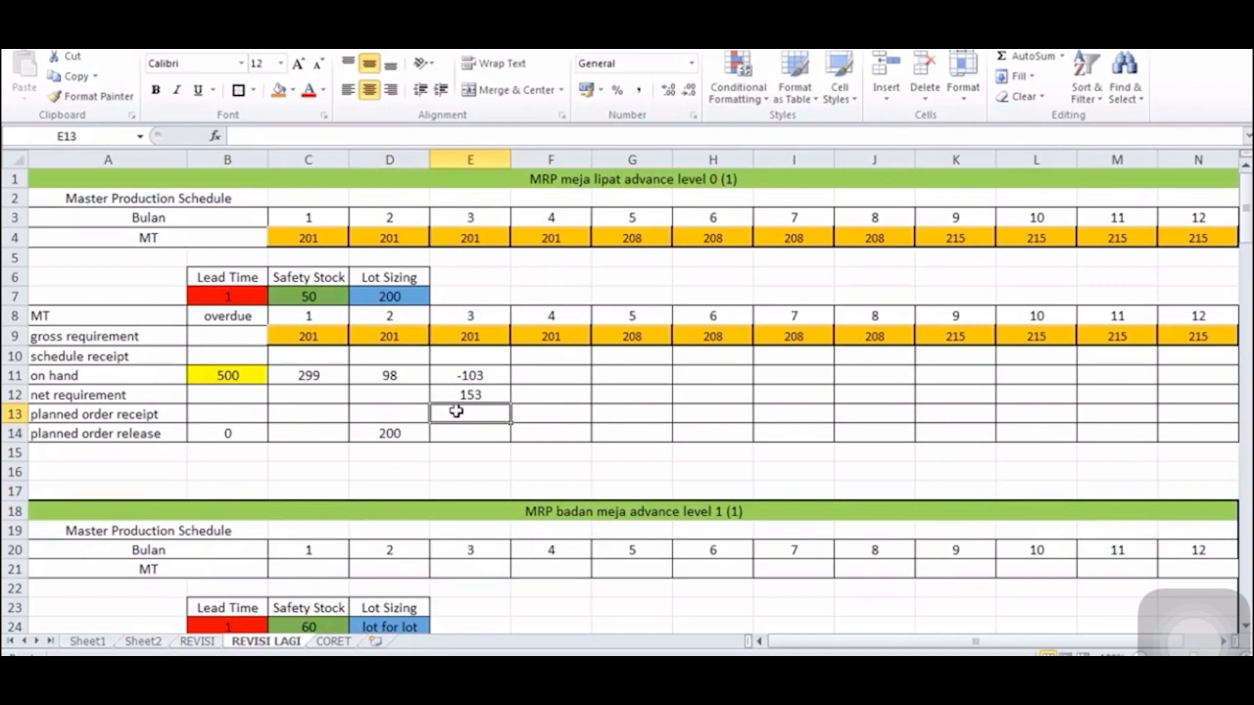
- Enter 200 as the period 3 planned order receipt in E13 and extend the on hand formula in E11 to =D11-E9+E13
text(200)
double_click(485, 382)
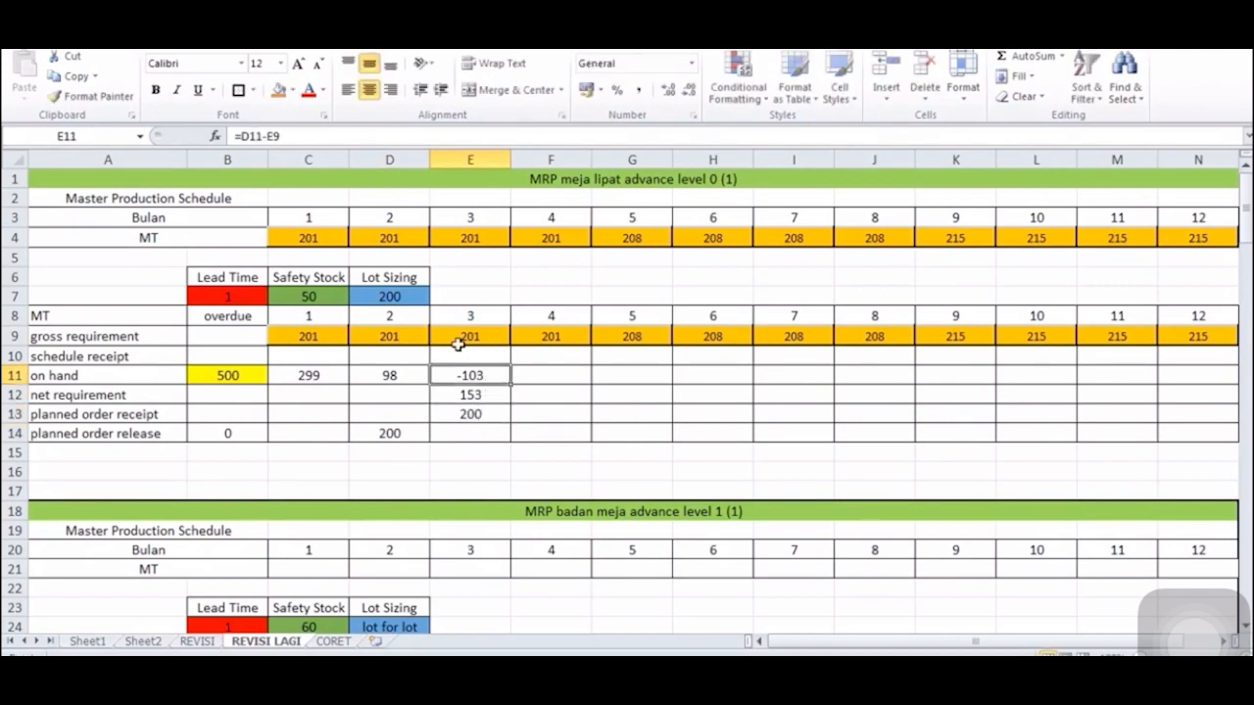
text(+)
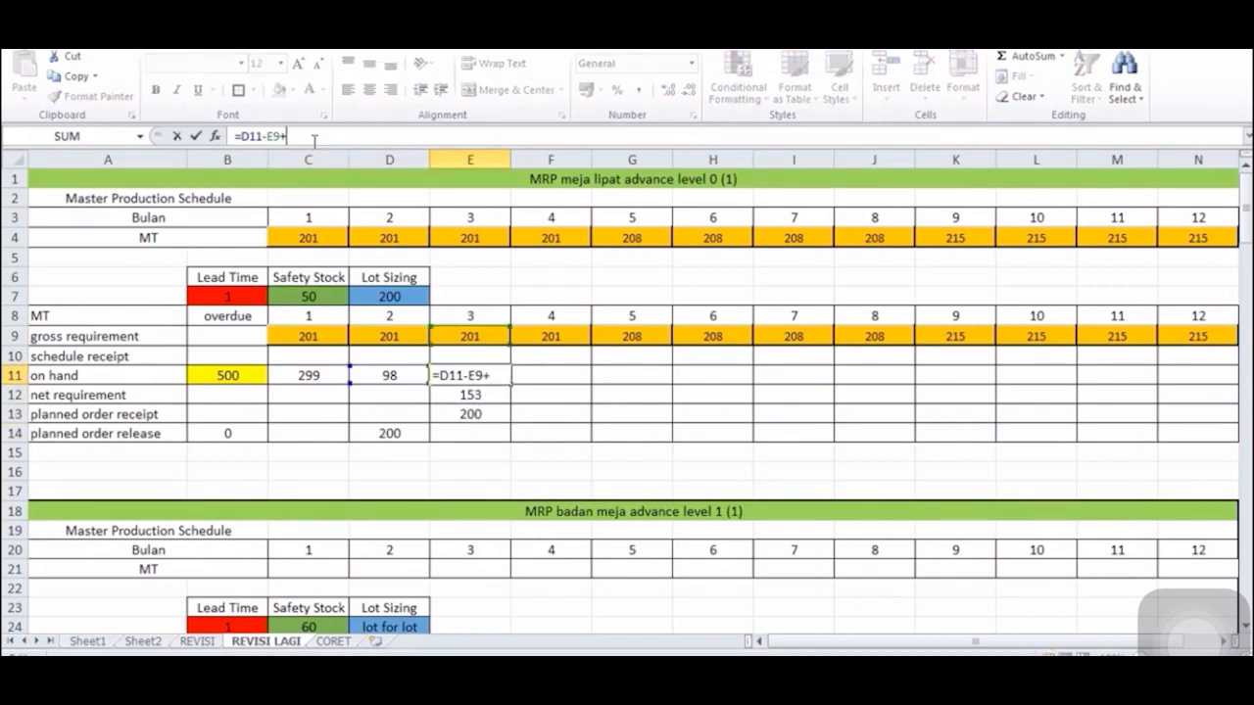
click(462, 414)
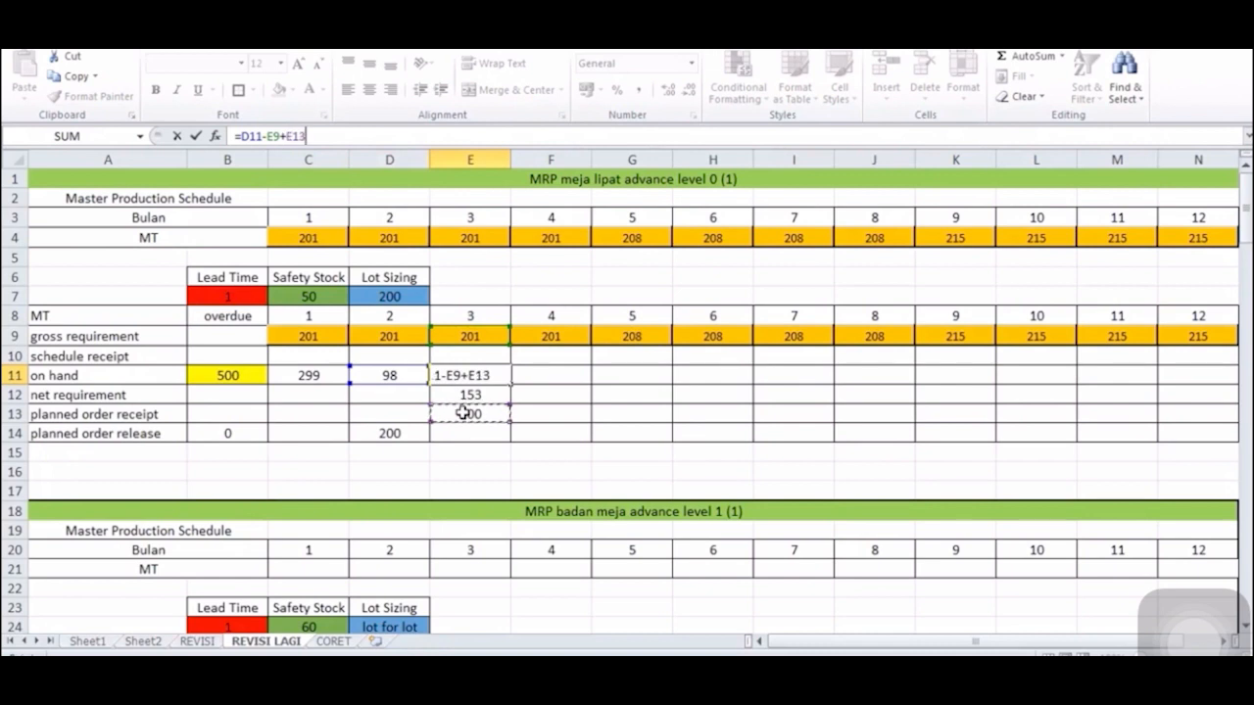
key(Return)
click(504, 378)
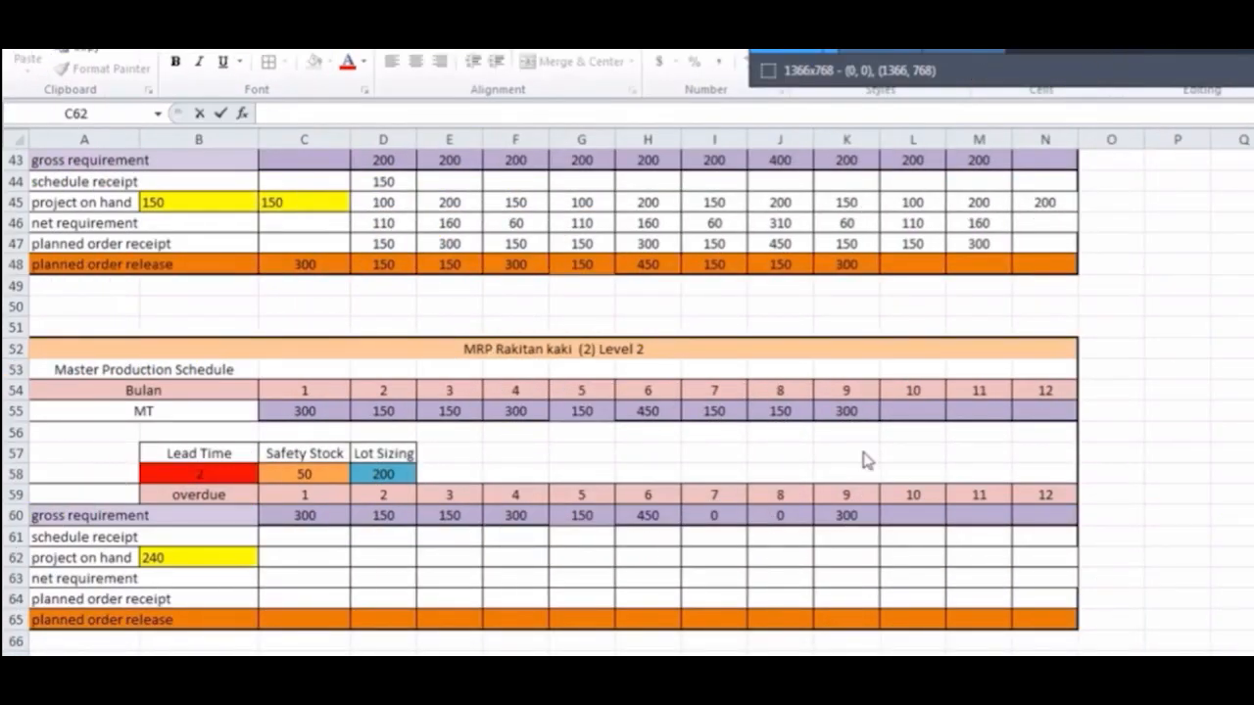
- In the MRP Rakitan kaki level 2 table, calculate the period 1 project on hand in C62 with =B62-C60
double_click(296, 556)
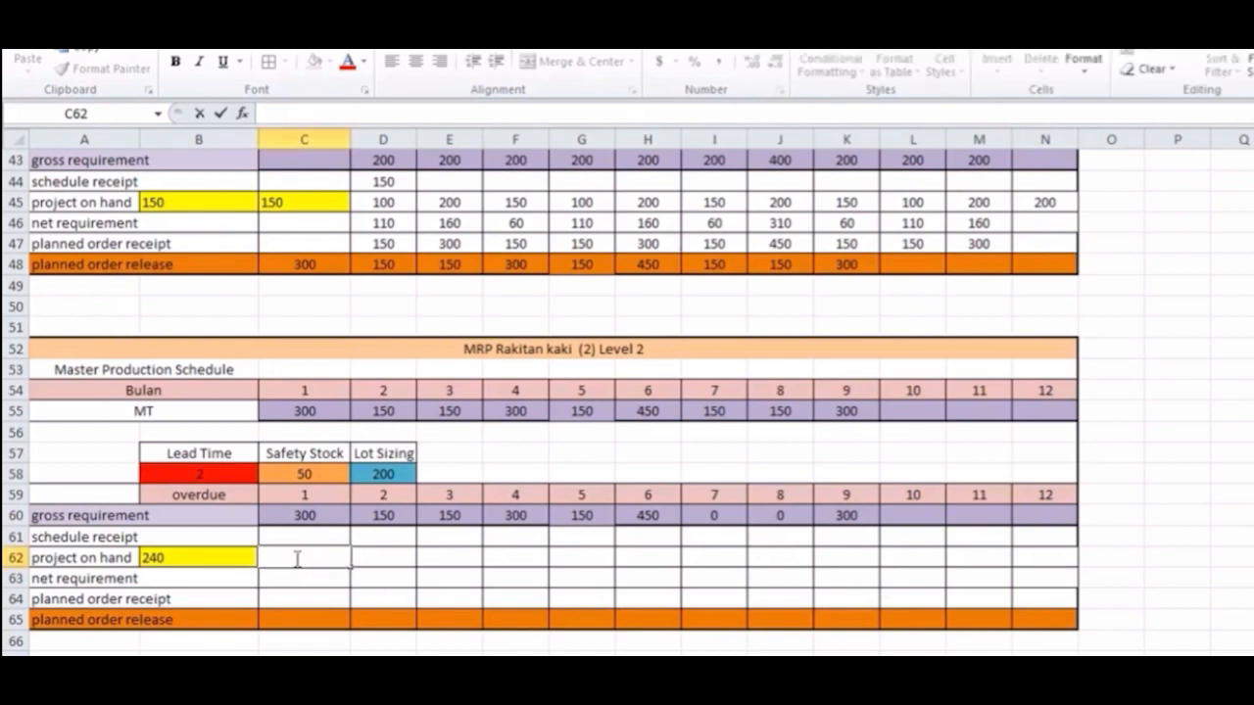
text(=)
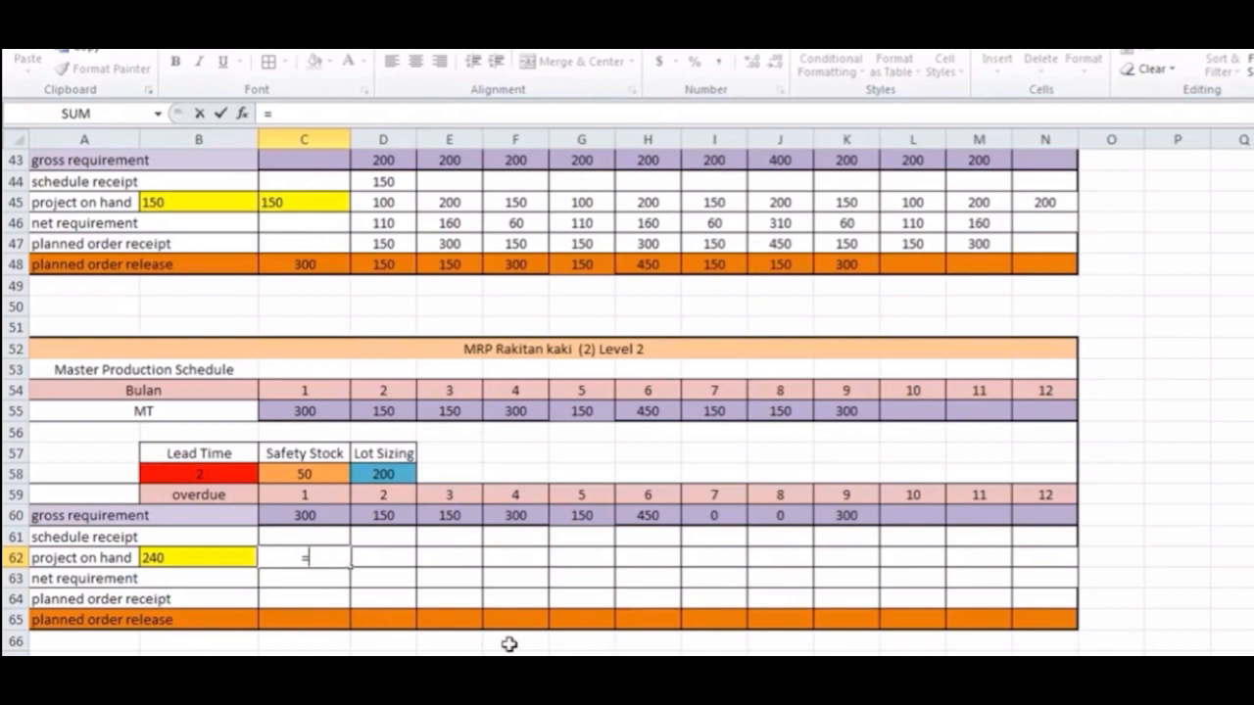
click(165, 557)
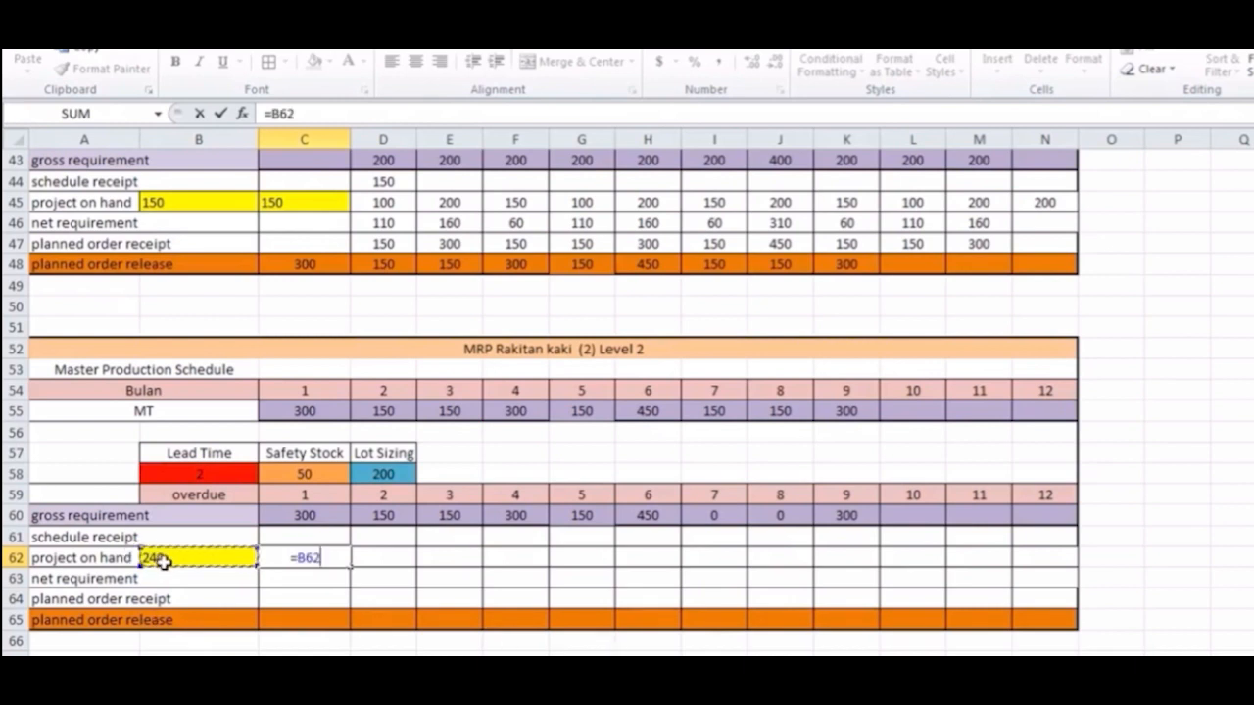
text(-)
click(336, 521)
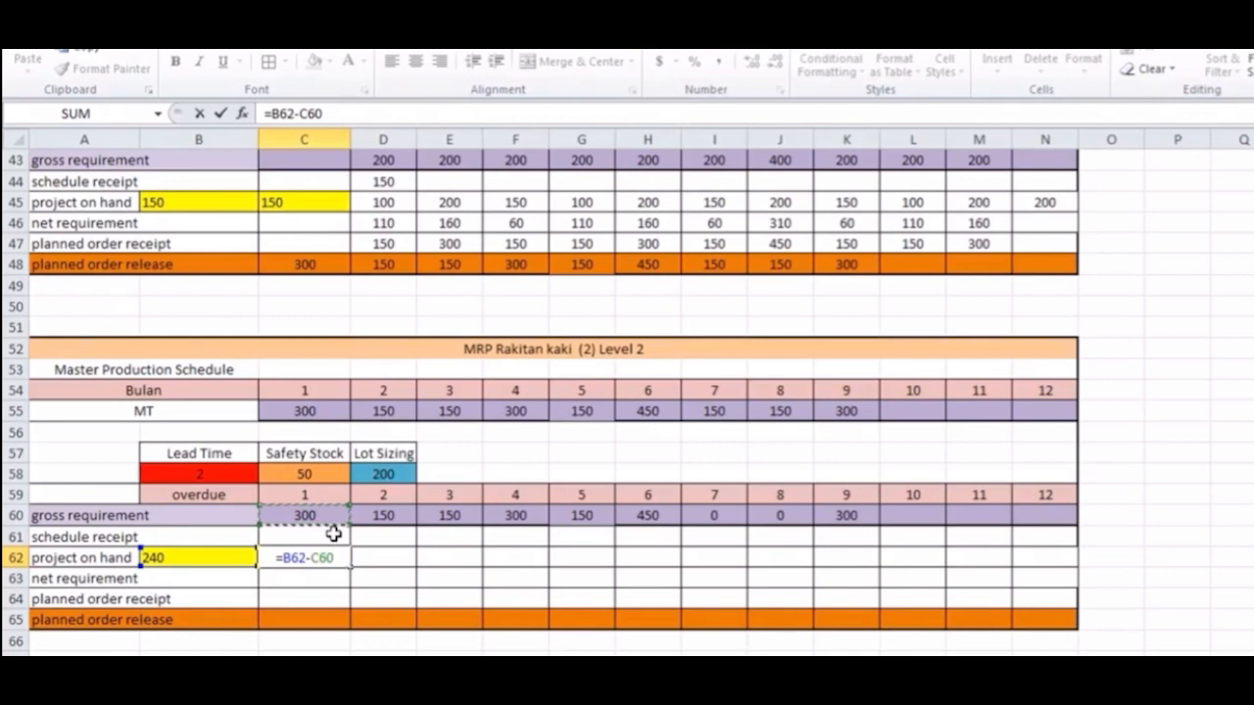
key(Return)
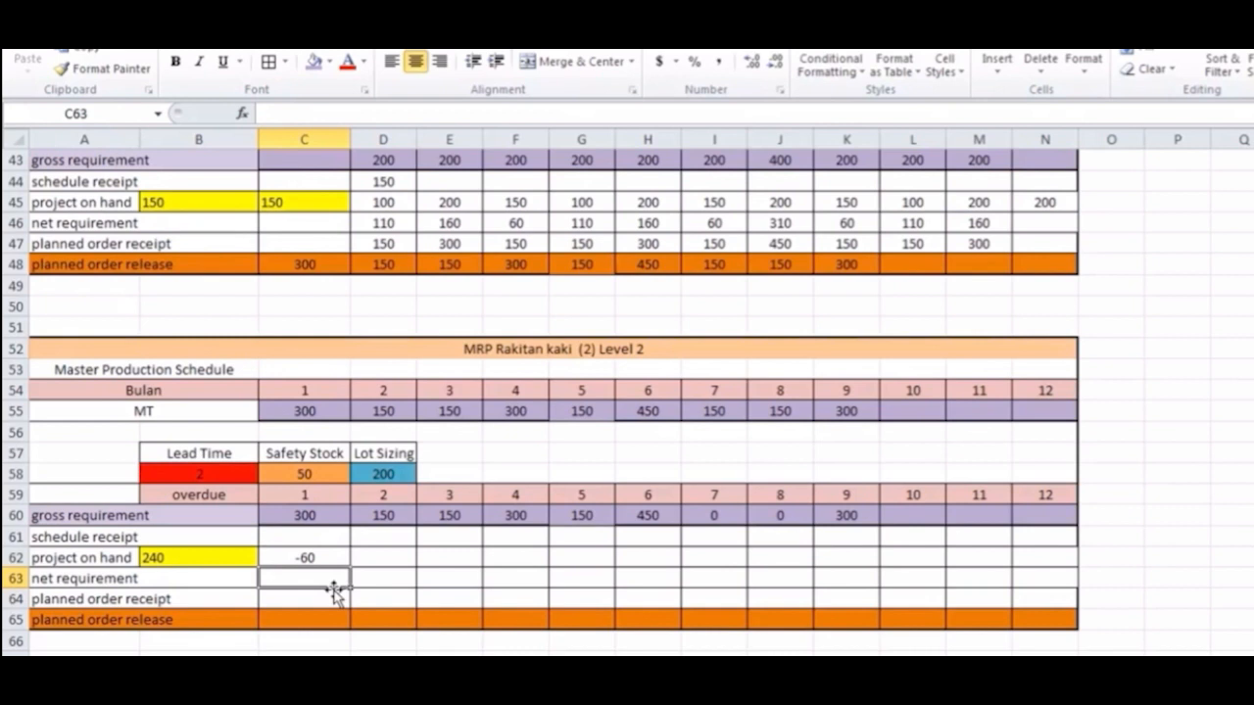
- Calculate the period 1 net requirement in C63 with the formula =C60+C58-B62
text(=)
click(304, 518)
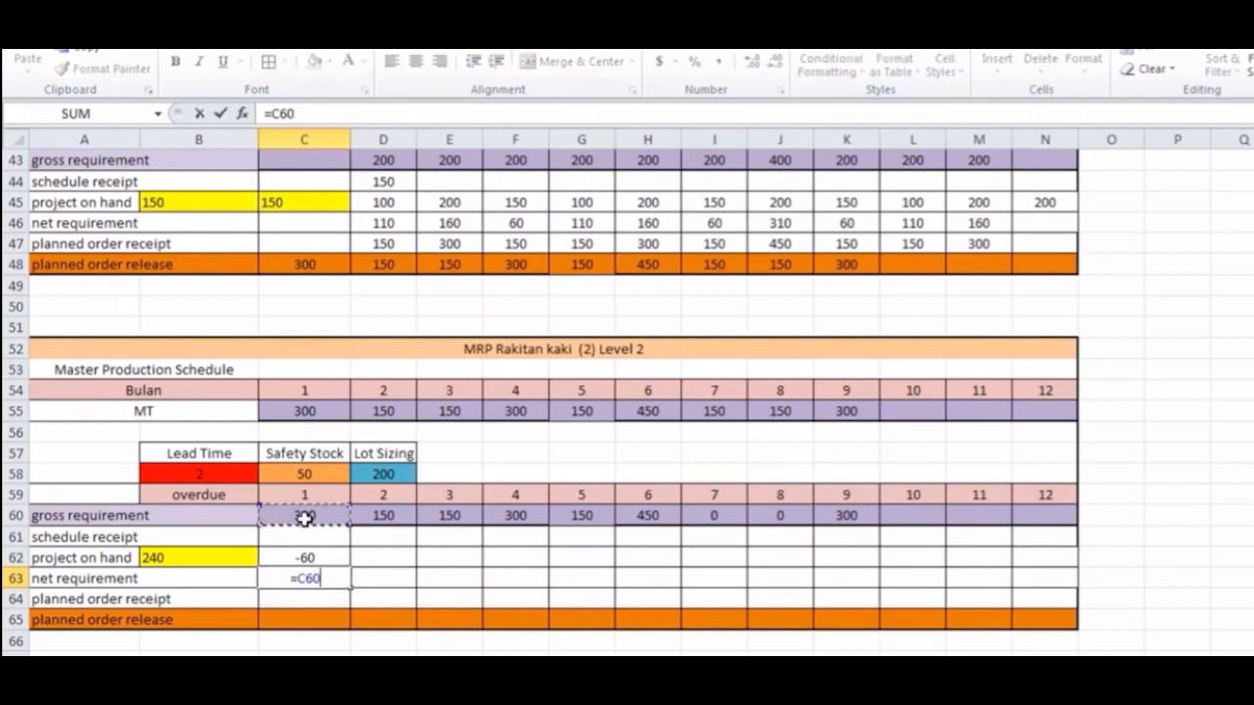
text(+)
click(318, 472)
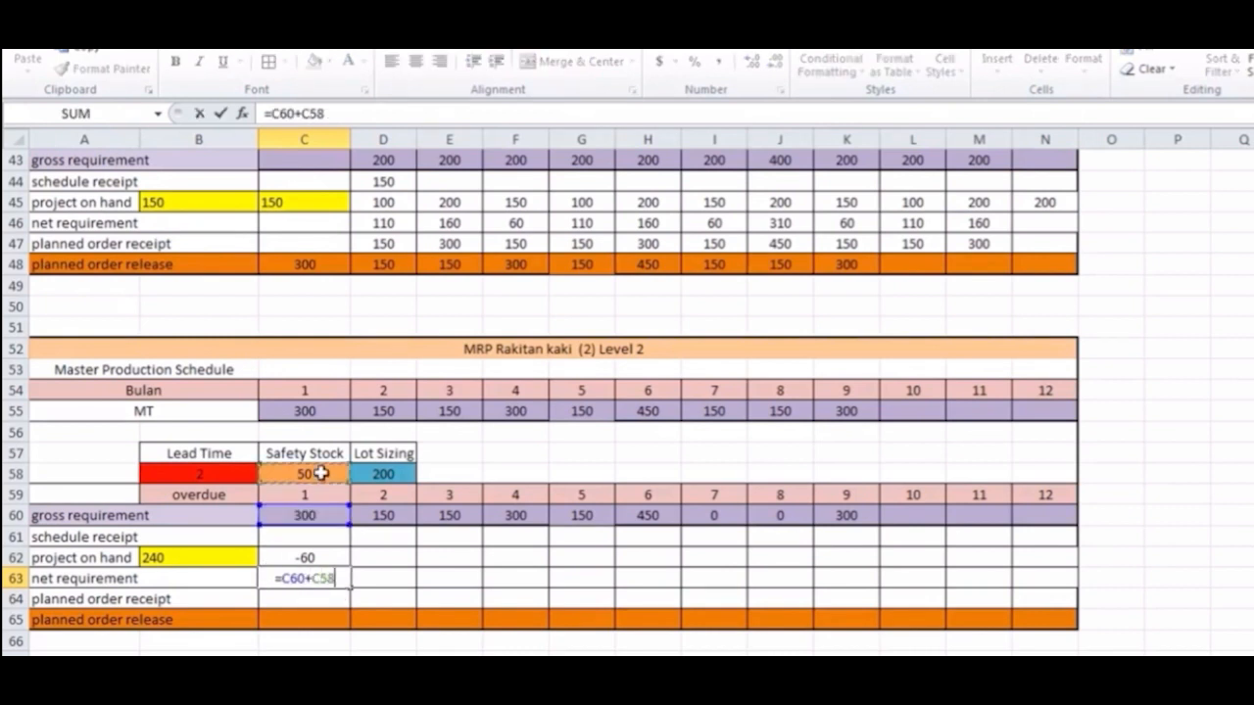
text(-)
click(240, 560)
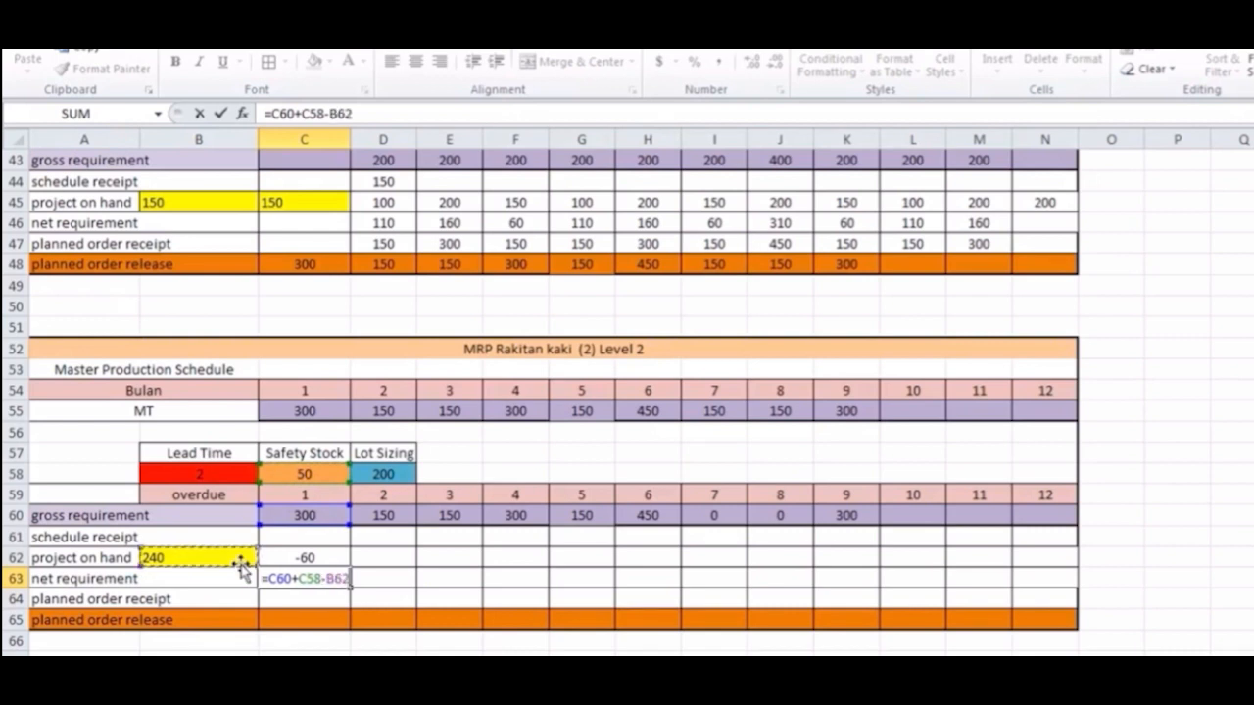
key(Return)
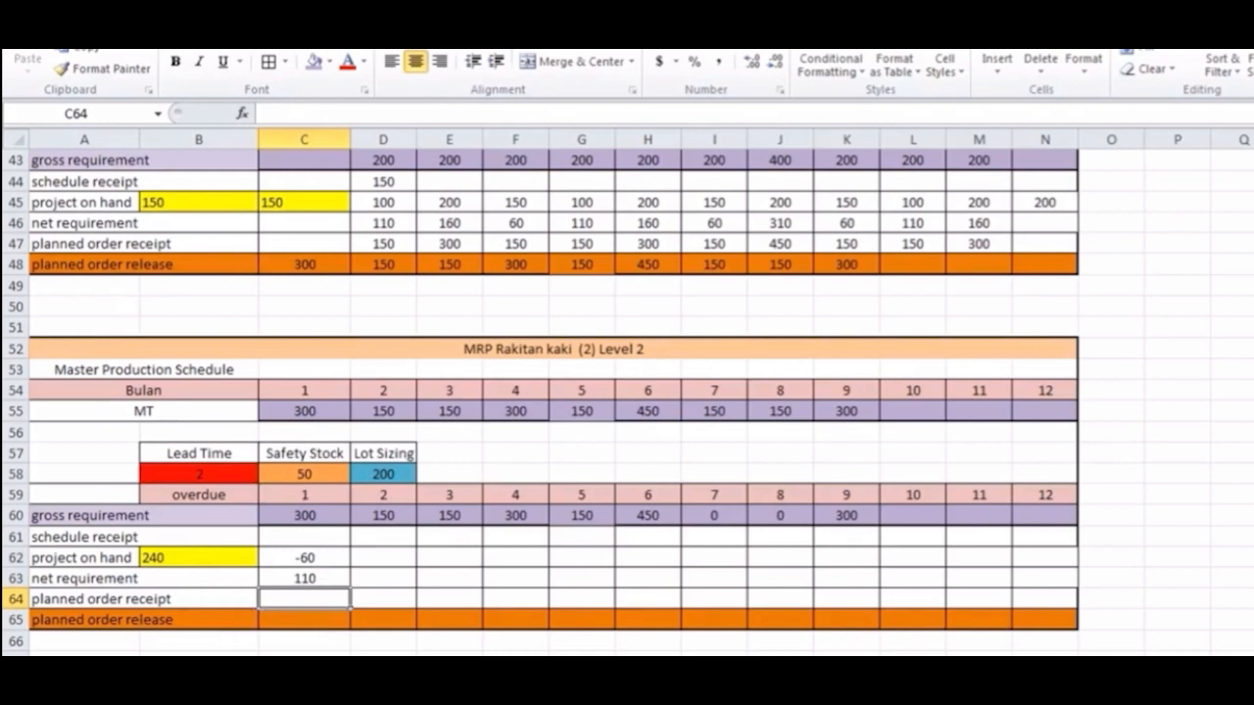
- Enter 200 as the period 1 schedule receipt in C61
click(331, 532)
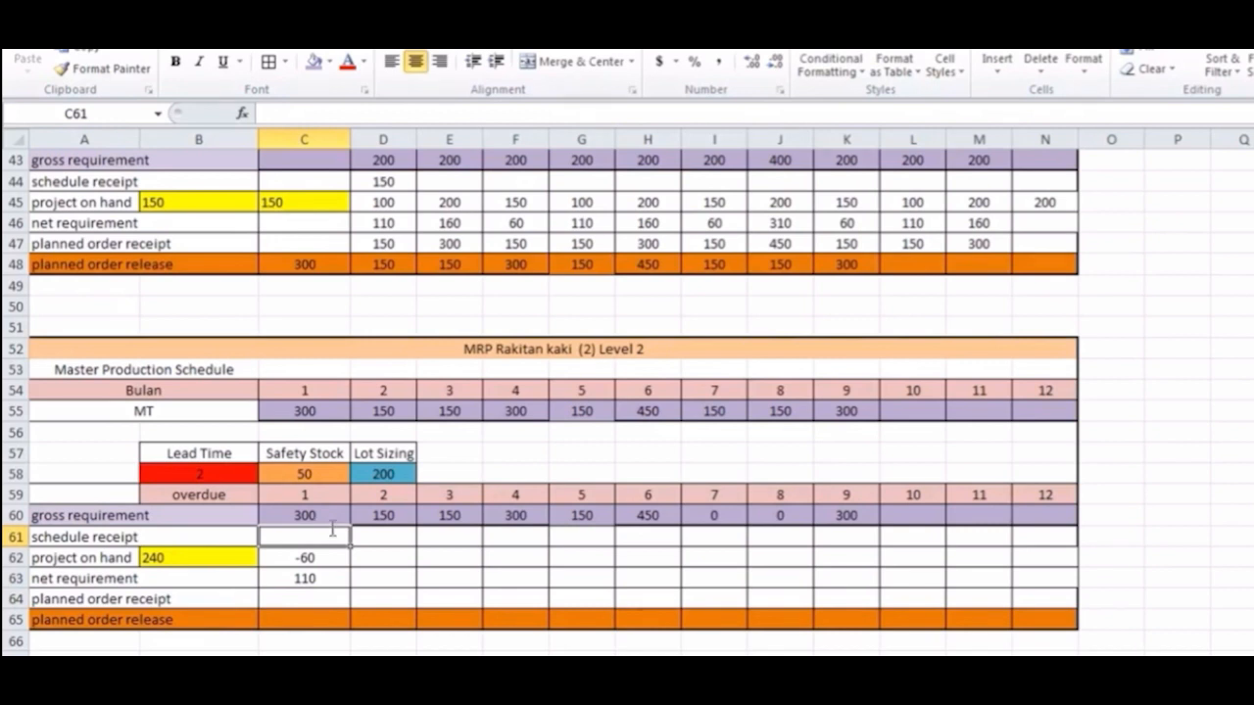
text(200)
key(Return)
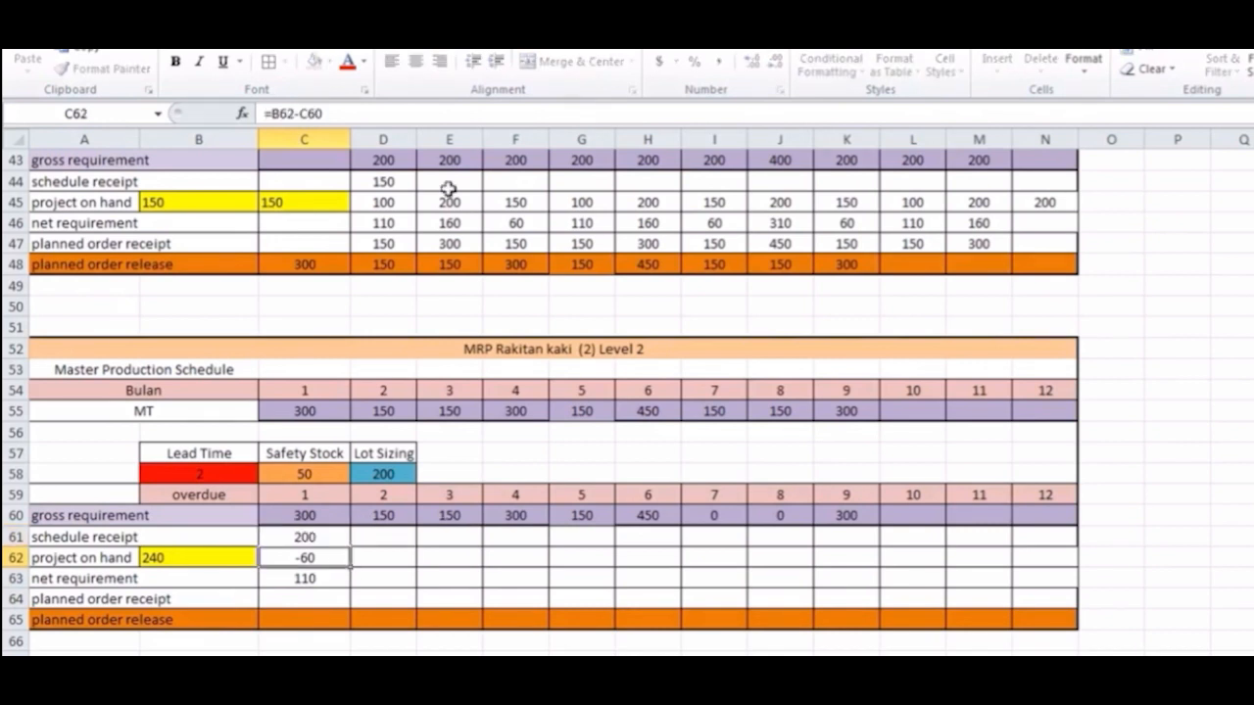
- Add the schedule receipt C61 to the project on hand formula in C62 and fill the formula into period 2
click(436, 116)
text(+)
click(317, 538)
key(Return)
click(354, 566)
click(345, 564)
drag(351, 568, 407, 563)
- Calculate the period 2 net requirement in D63 with the formula =D60+C58-C62
click(392, 579)
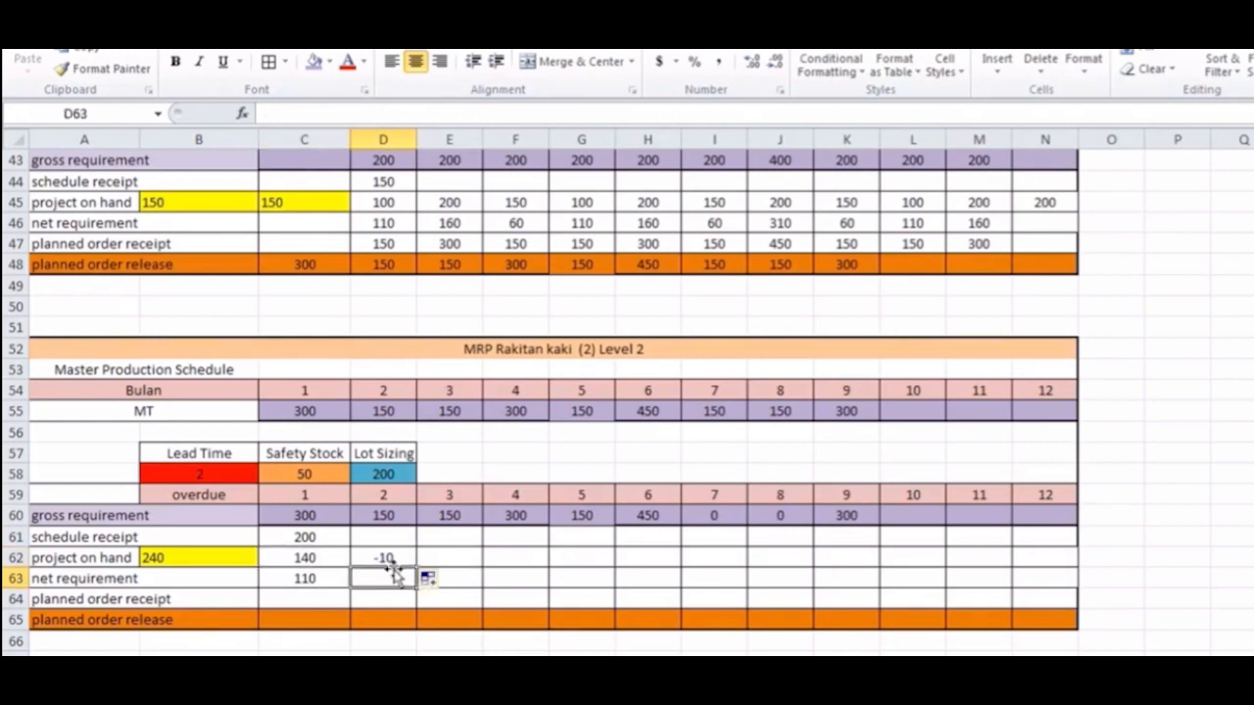
text(=)
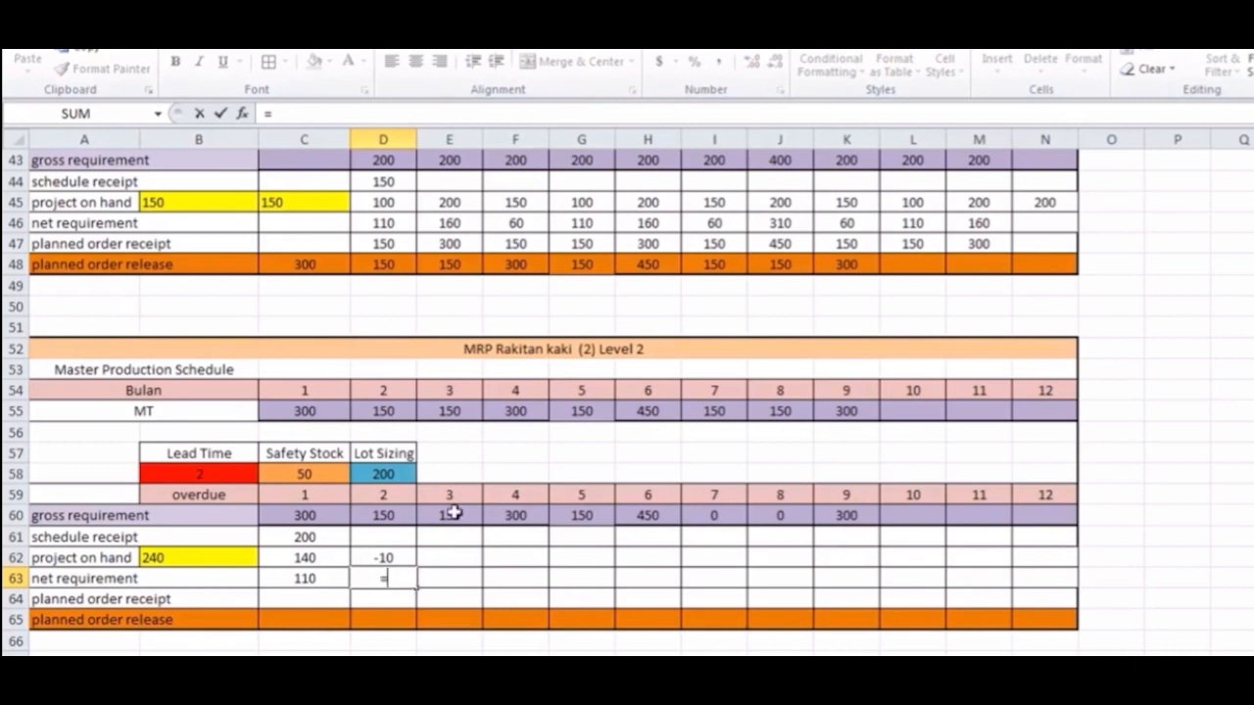
click(400, 512)
text(+)
click(307, 470)
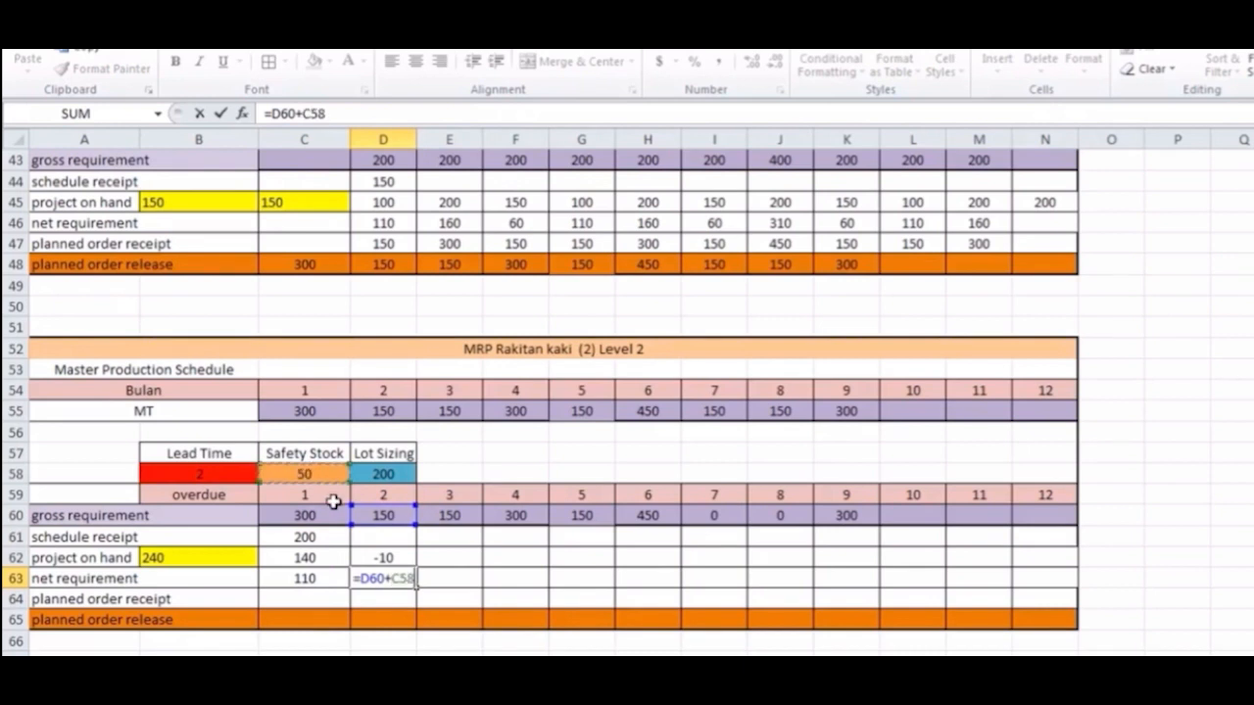
text(-)
click(333, 559)
key(Return)
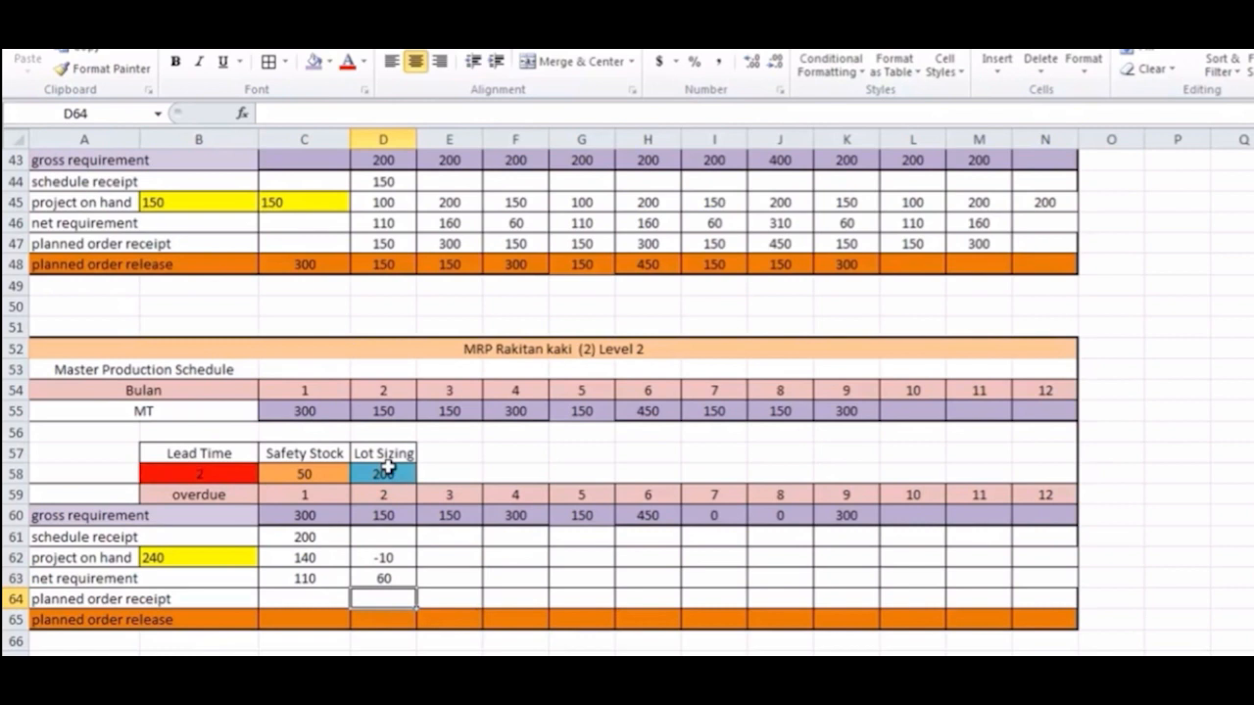
- Enter 200 as the period 2 schedule receipt in D61
click(377, 542)
text(200)
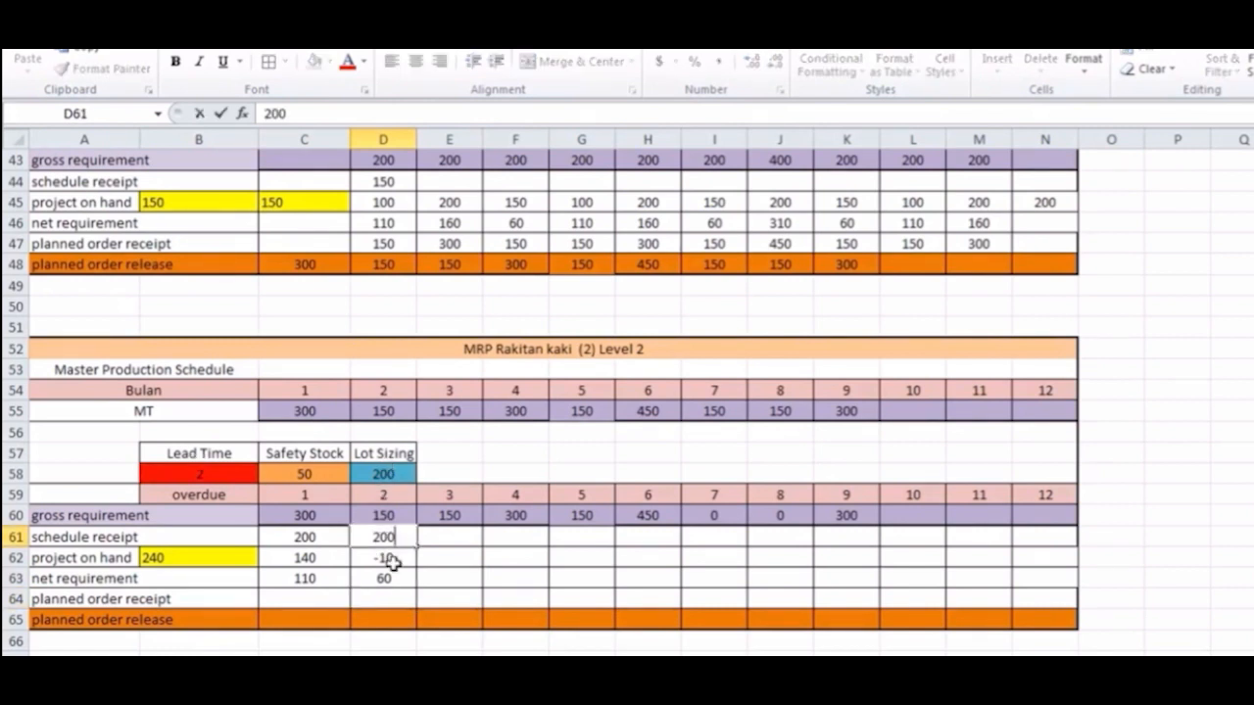
key(Return)
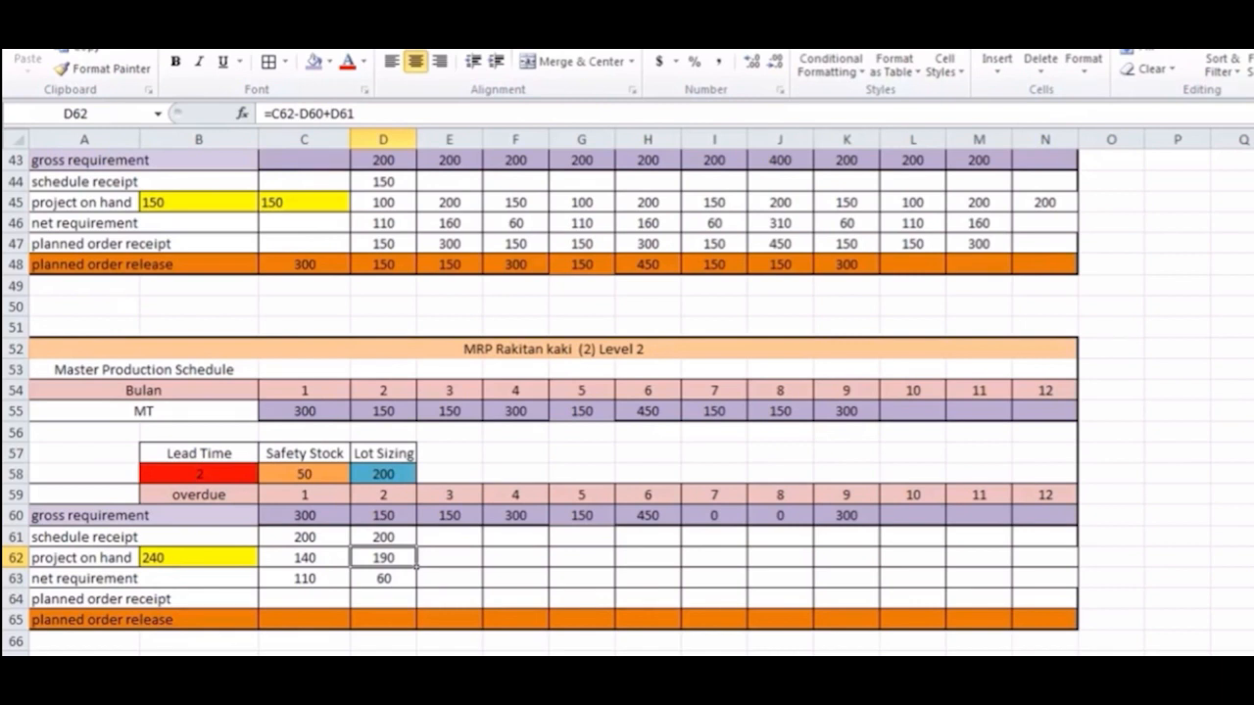
click(447, 595)
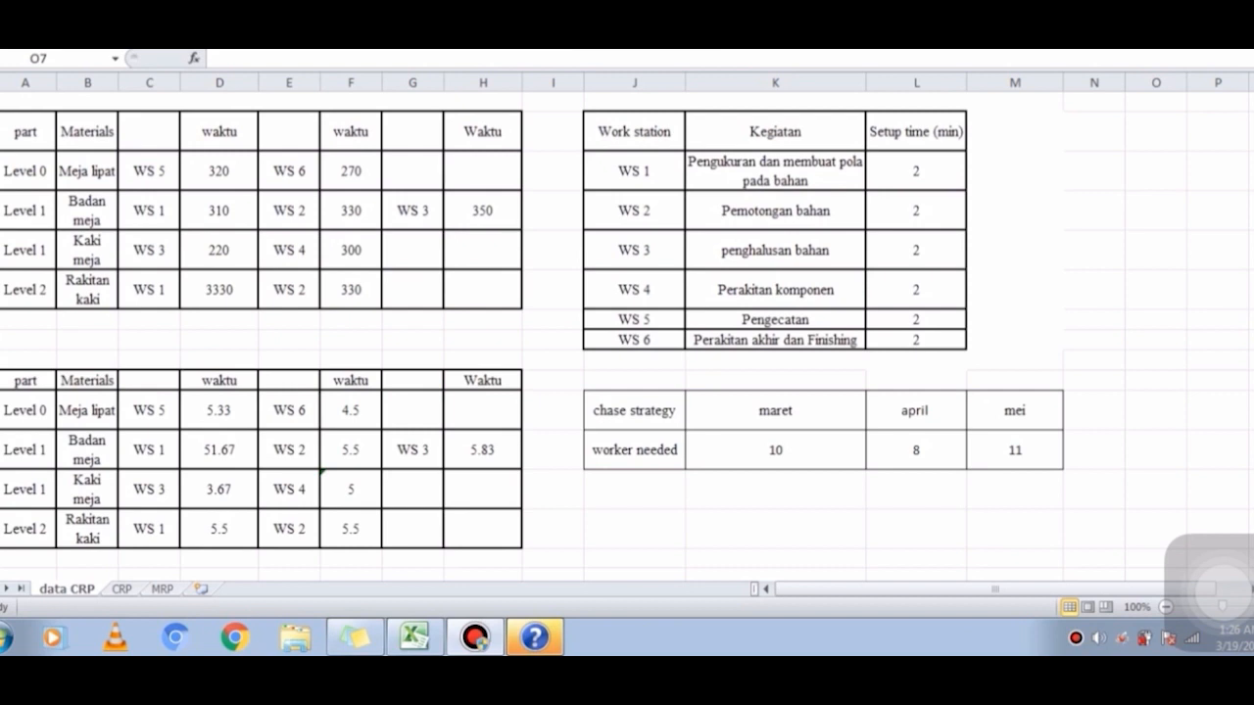
click(1161, 156)
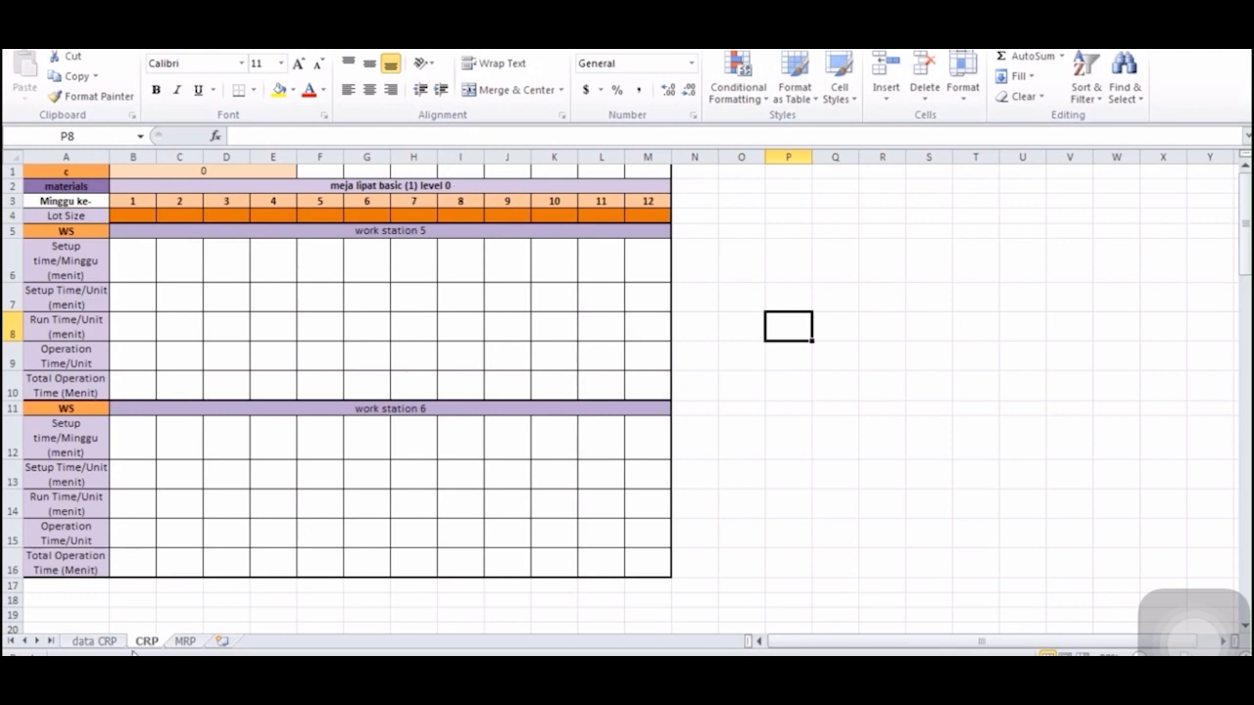
click(102, 642)
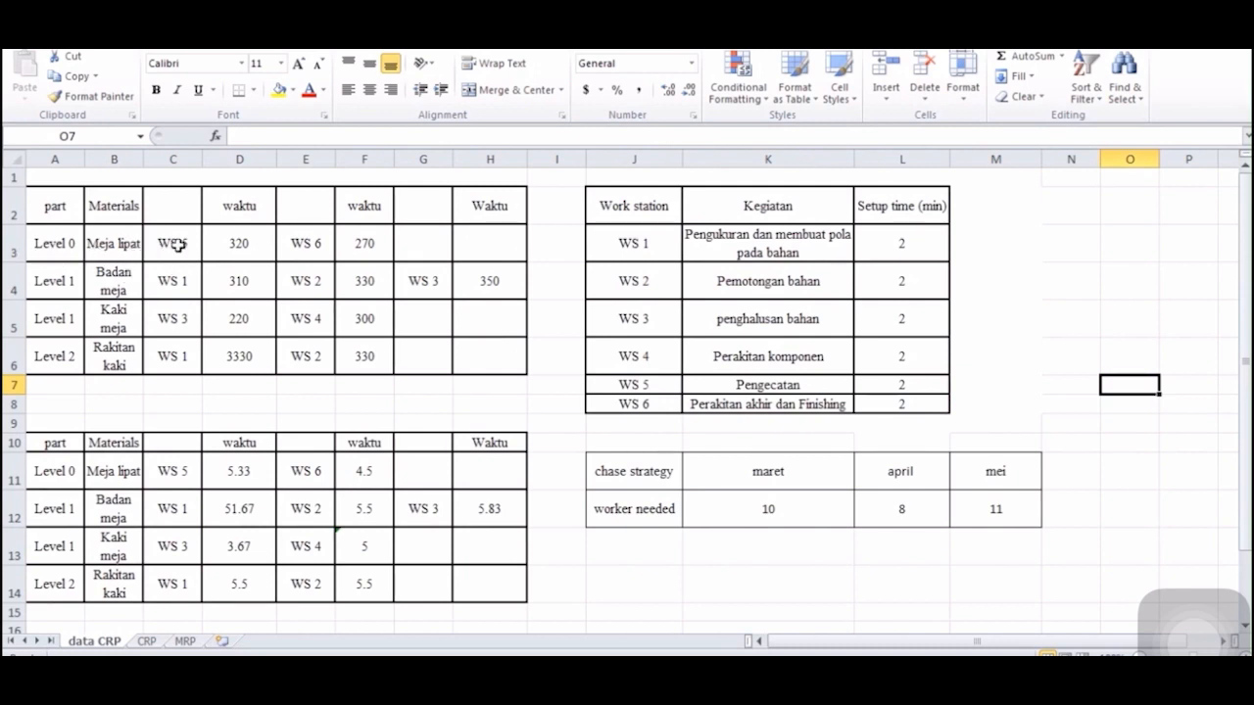
click(149, 642)
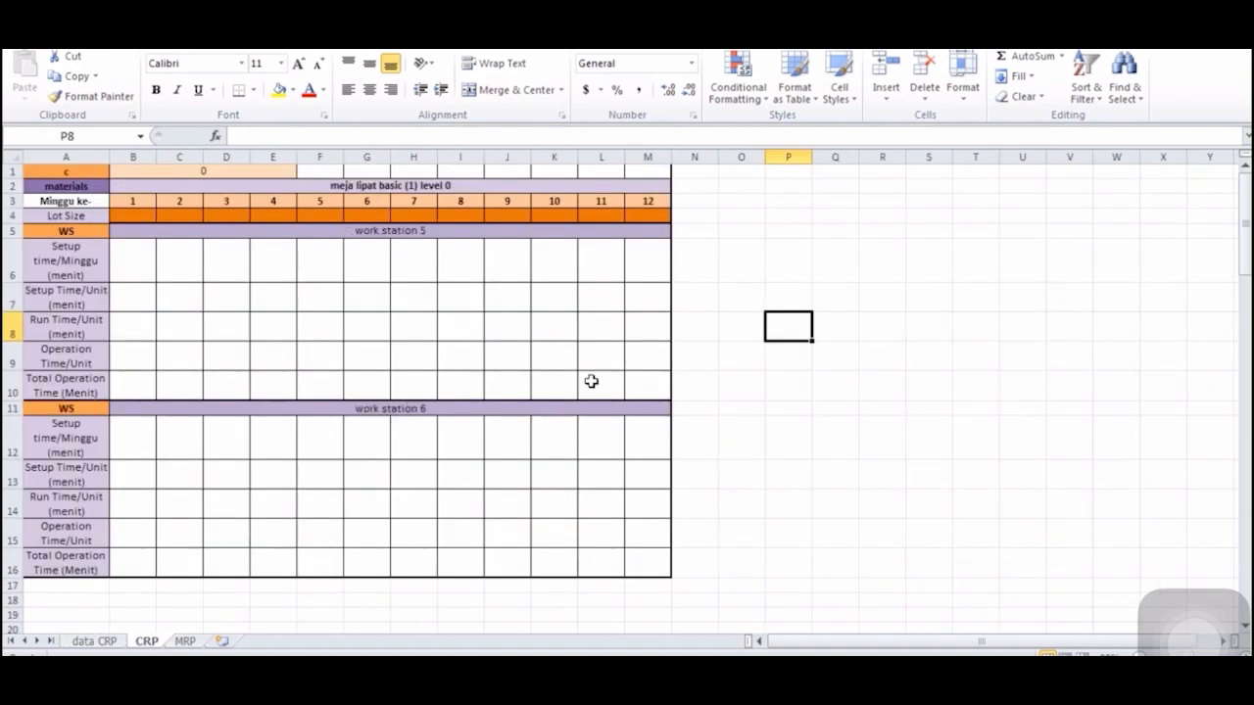
- Copy the level 0 planned order release row C15:N15 from the MRP sheet into the CRP sheet's Lot Size row starting at B4
click(125, 214)
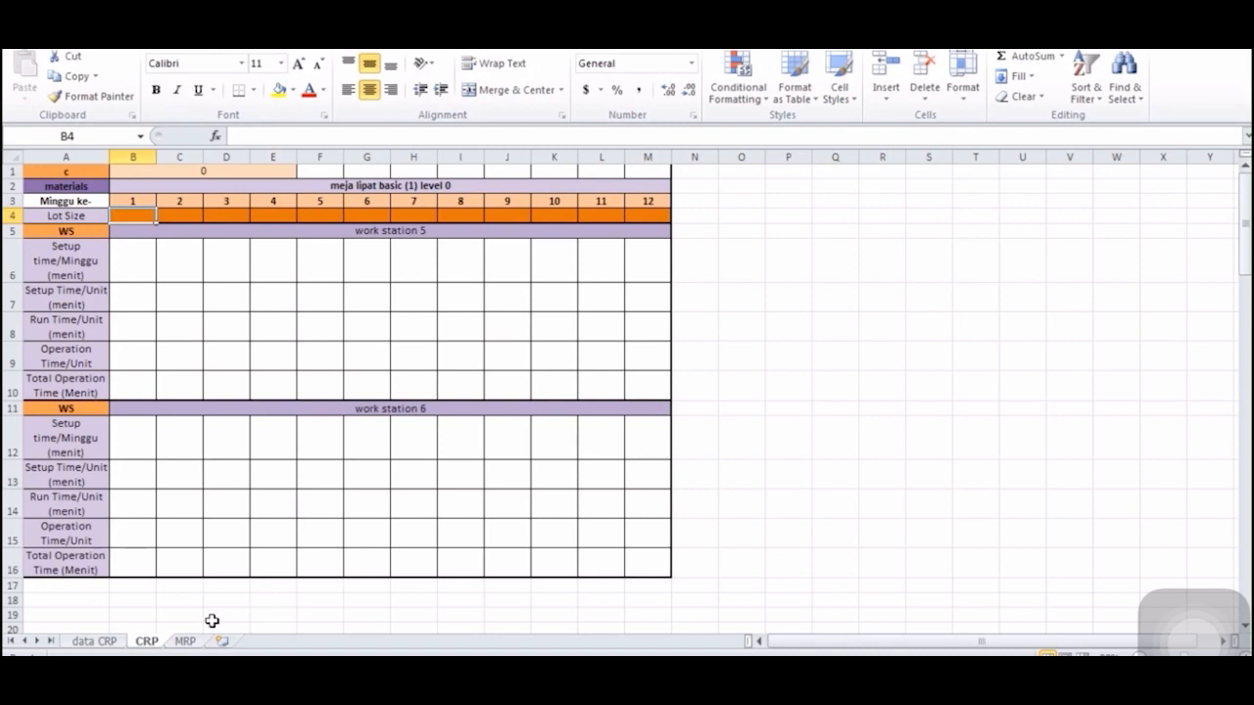
click(186, 642)
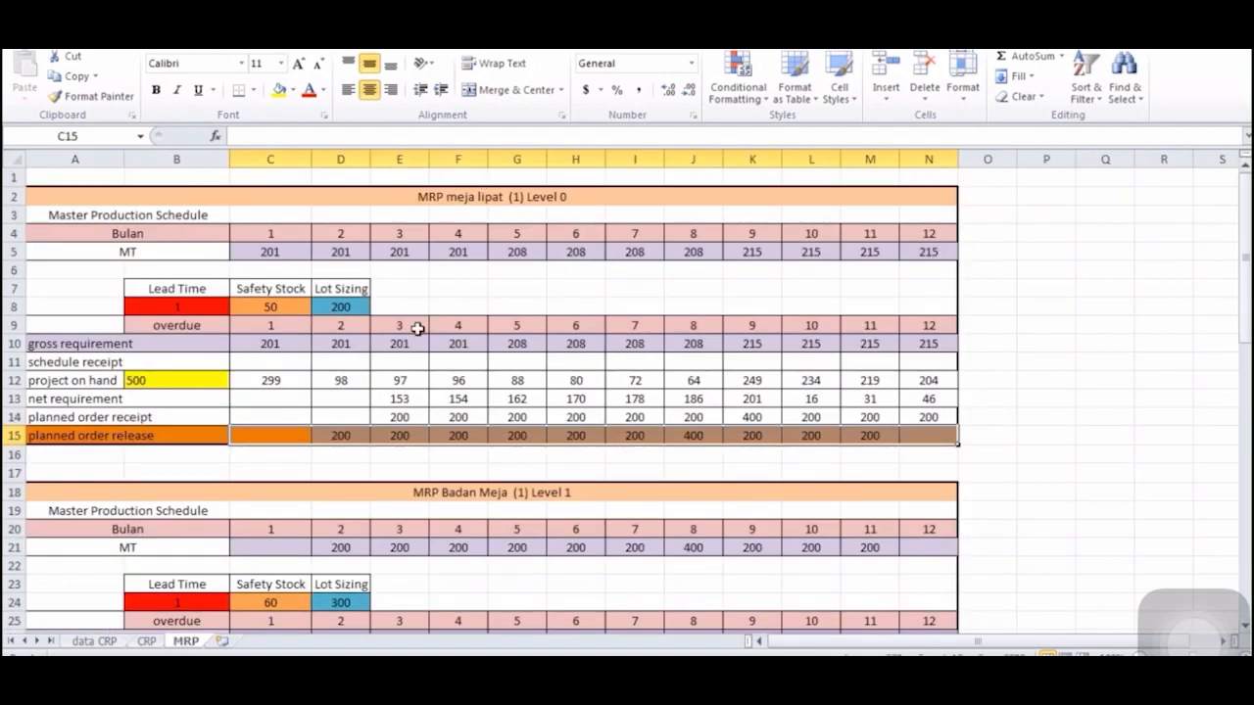
drag(235, 438, 930, 441)
key(ctrl+c)
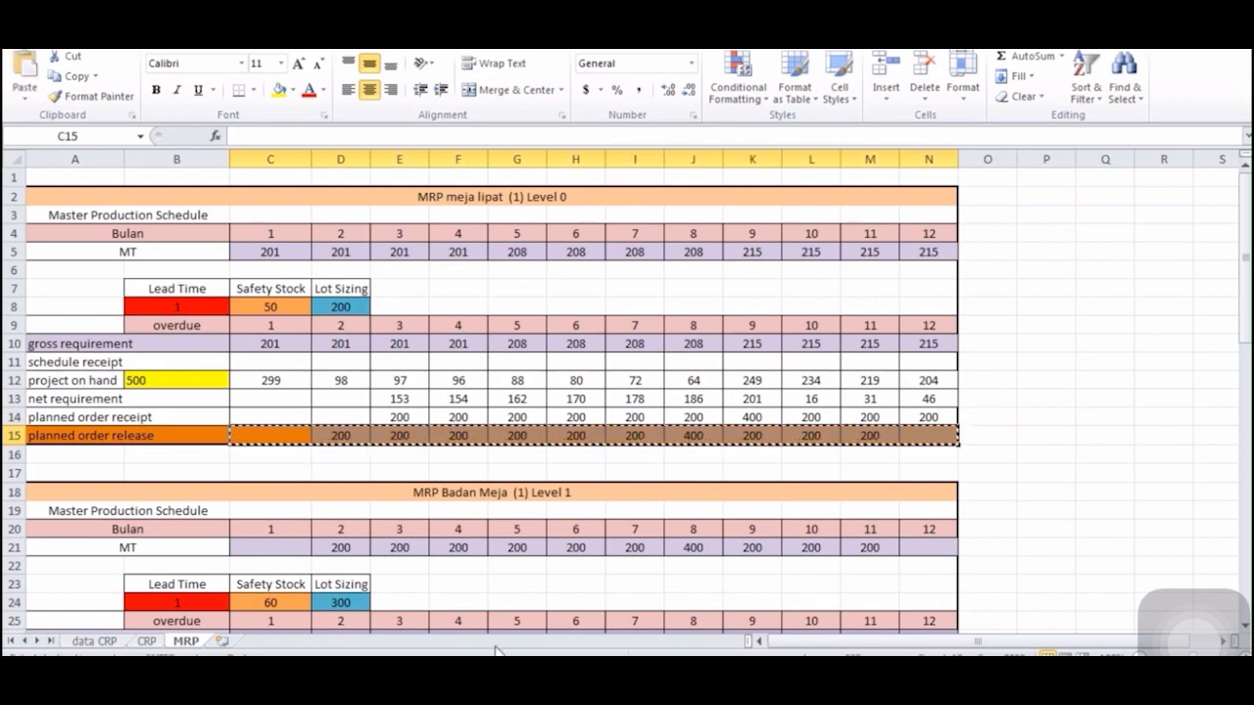
click(146, 641)
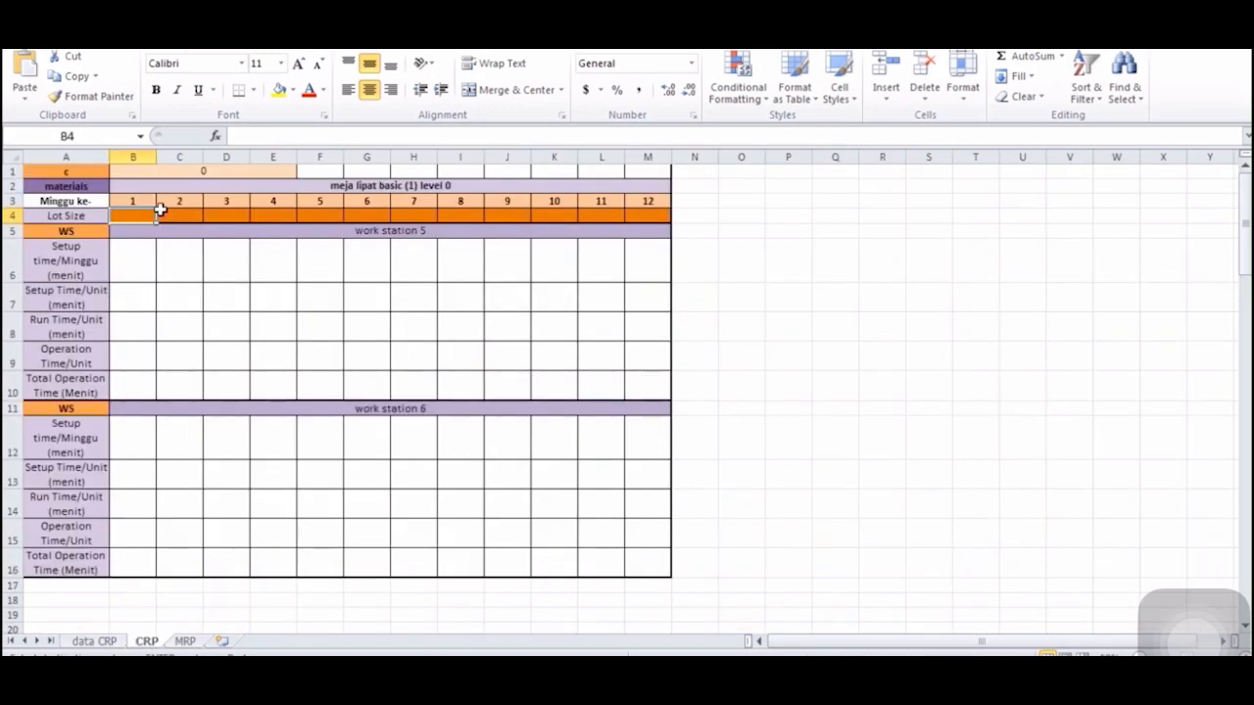
key(ctrl+v)
click(403, 274)
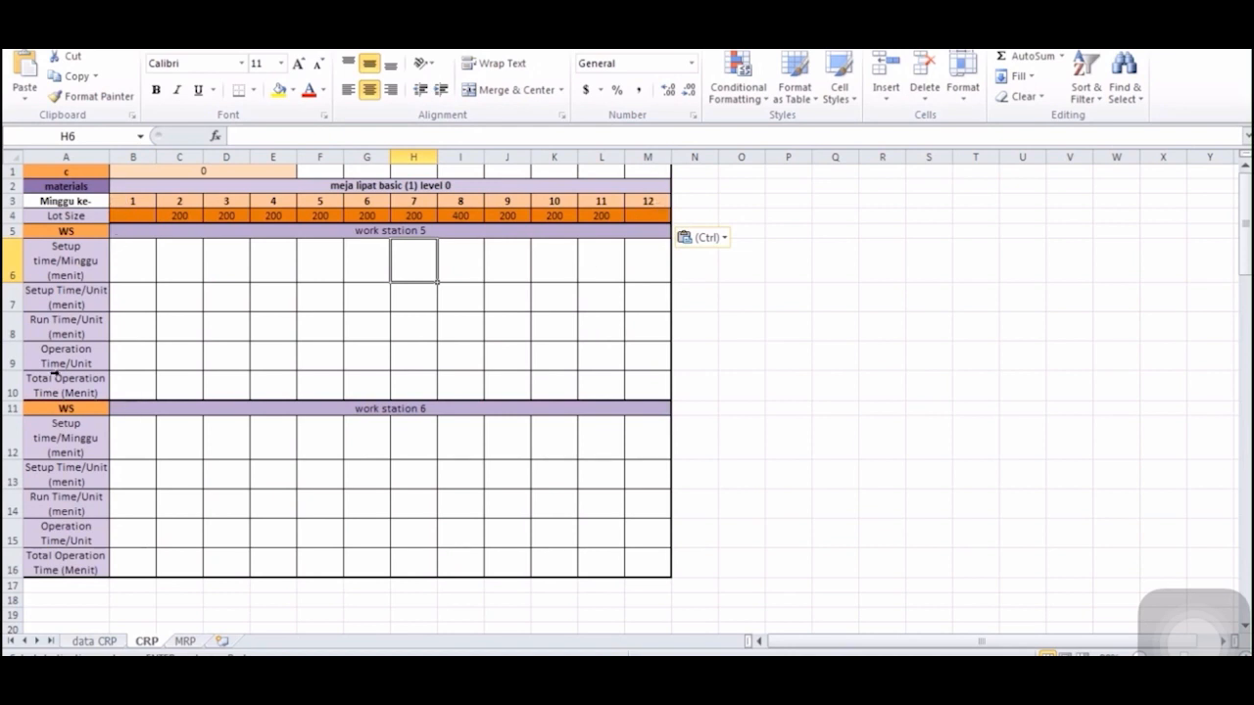
- Calculate the week 2 setup time per week for work station 5 in C6 with =2*5
click(184, 266)
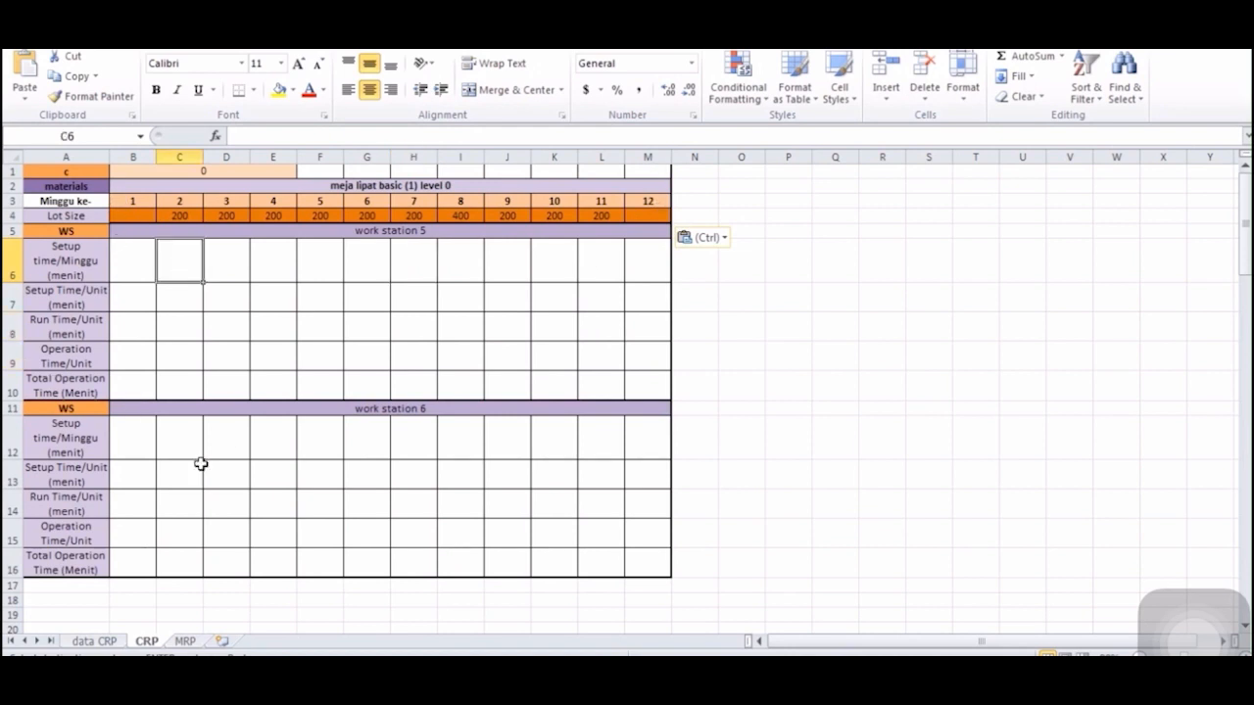
text(=)
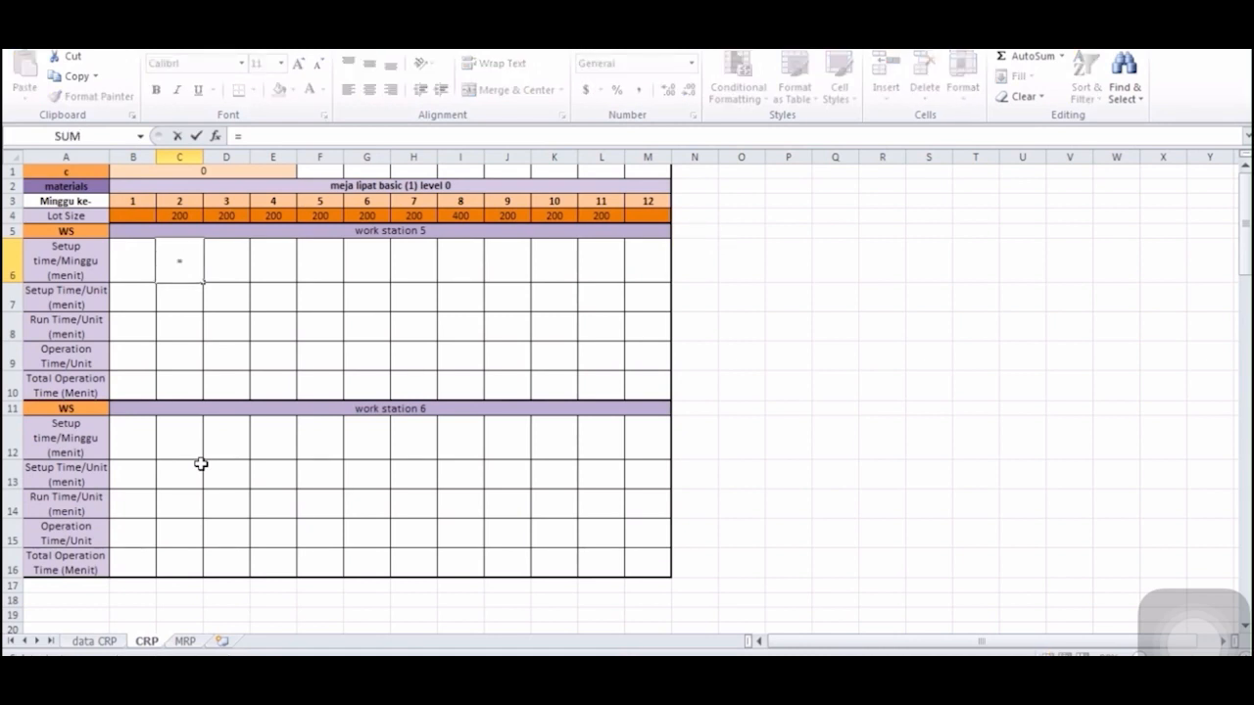
text(2)
text(*5)
key(Return)
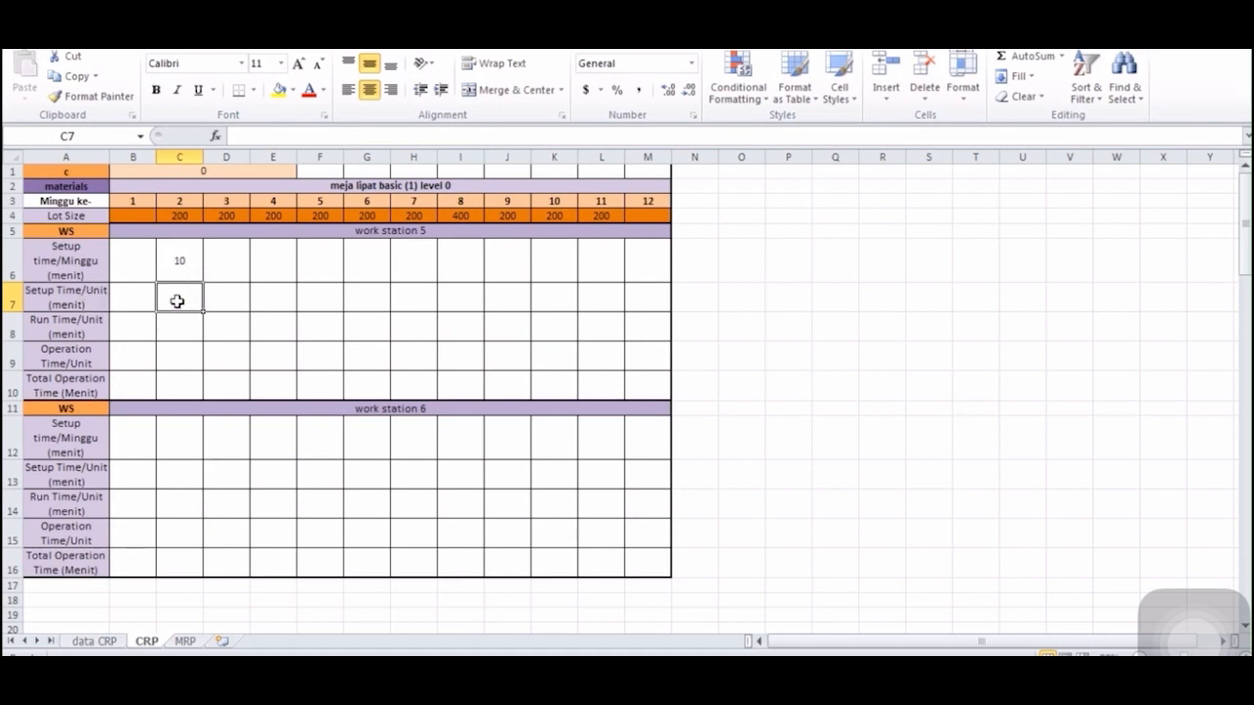
- Calculate the week 2 setup time per unit for work station 5 in C7 with =C6/C4
text(=)
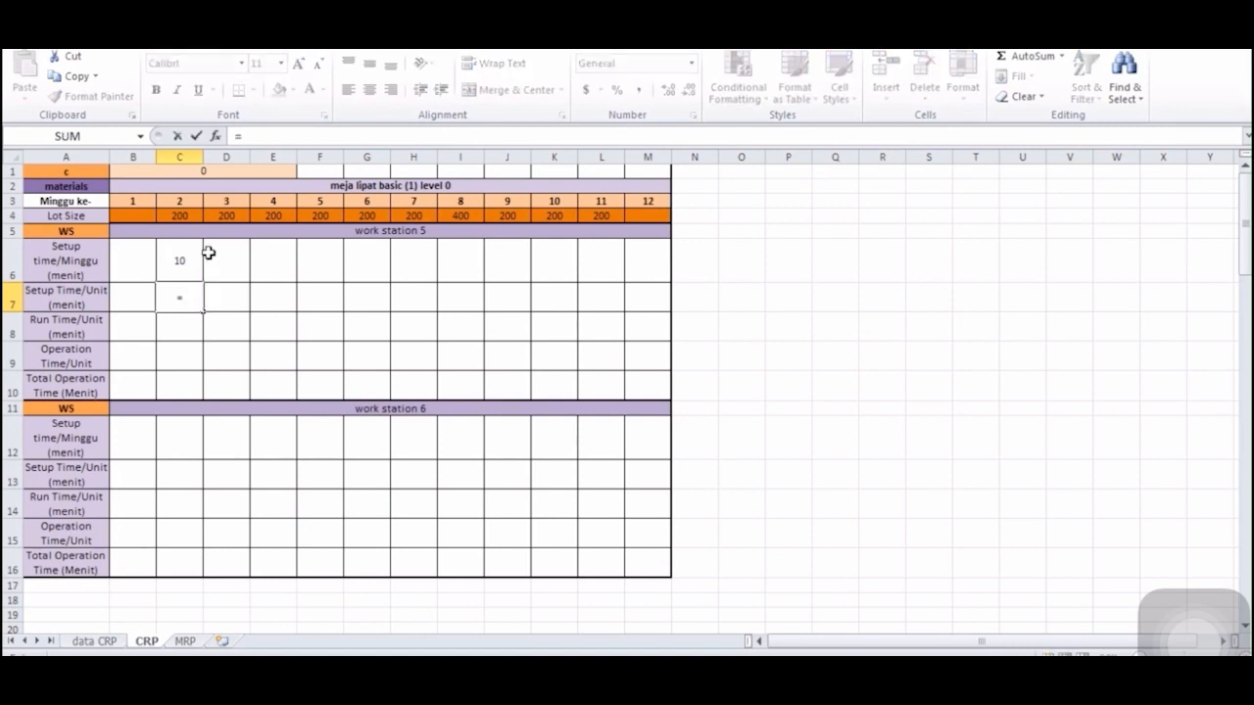
click(193, 261)
text(/)
click(186, 215)
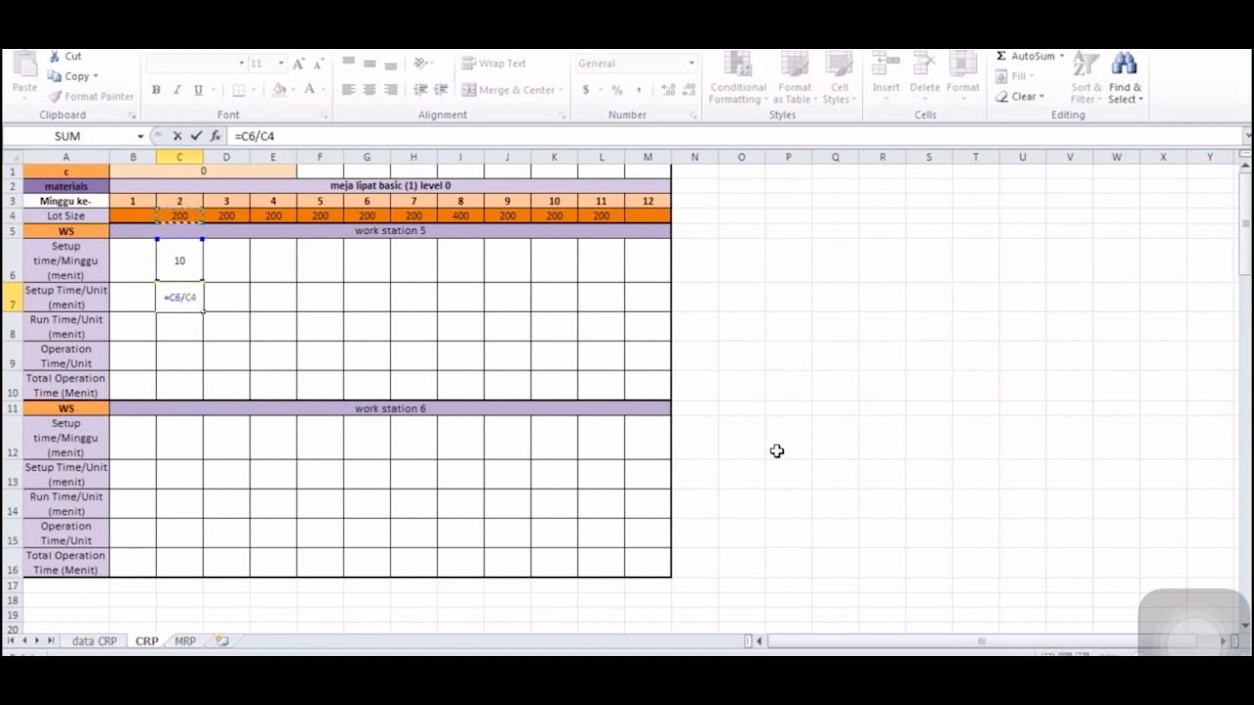
key(Return)
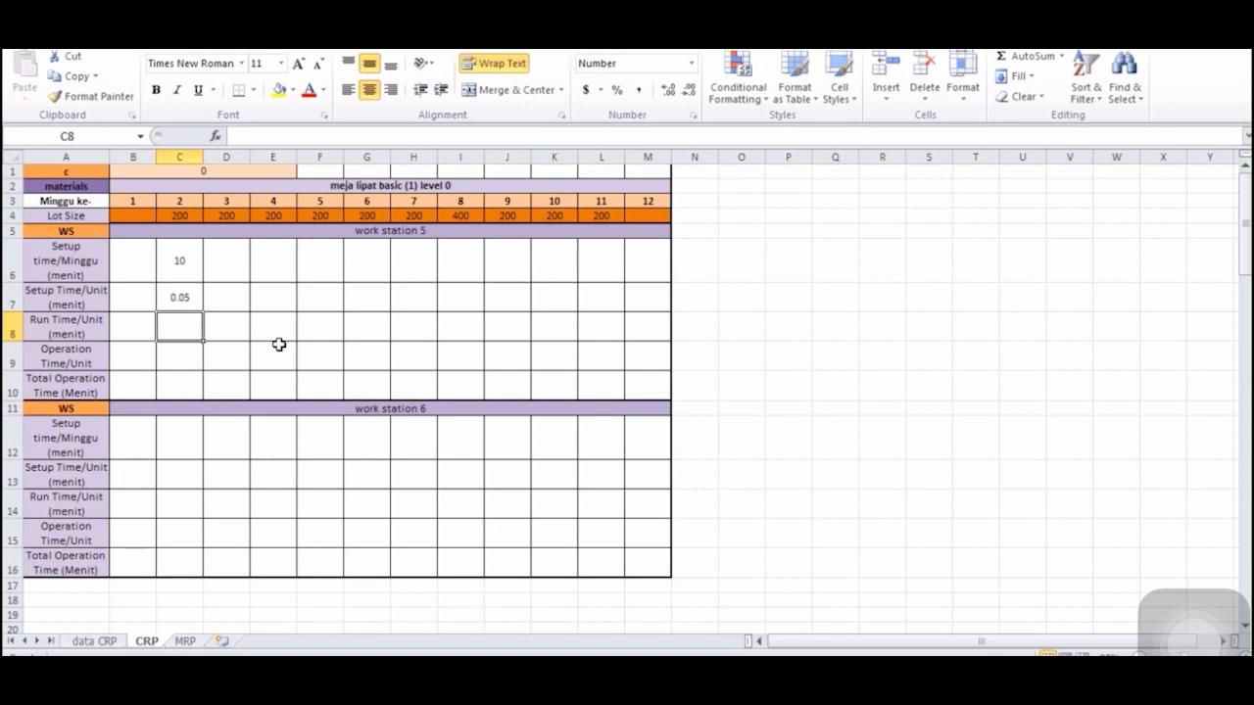
- Copy the level 0 WS 5 time in D11 of the data CRP sheet into the CRP sheet's week 2 run time per unit, C8
click(102, 642)
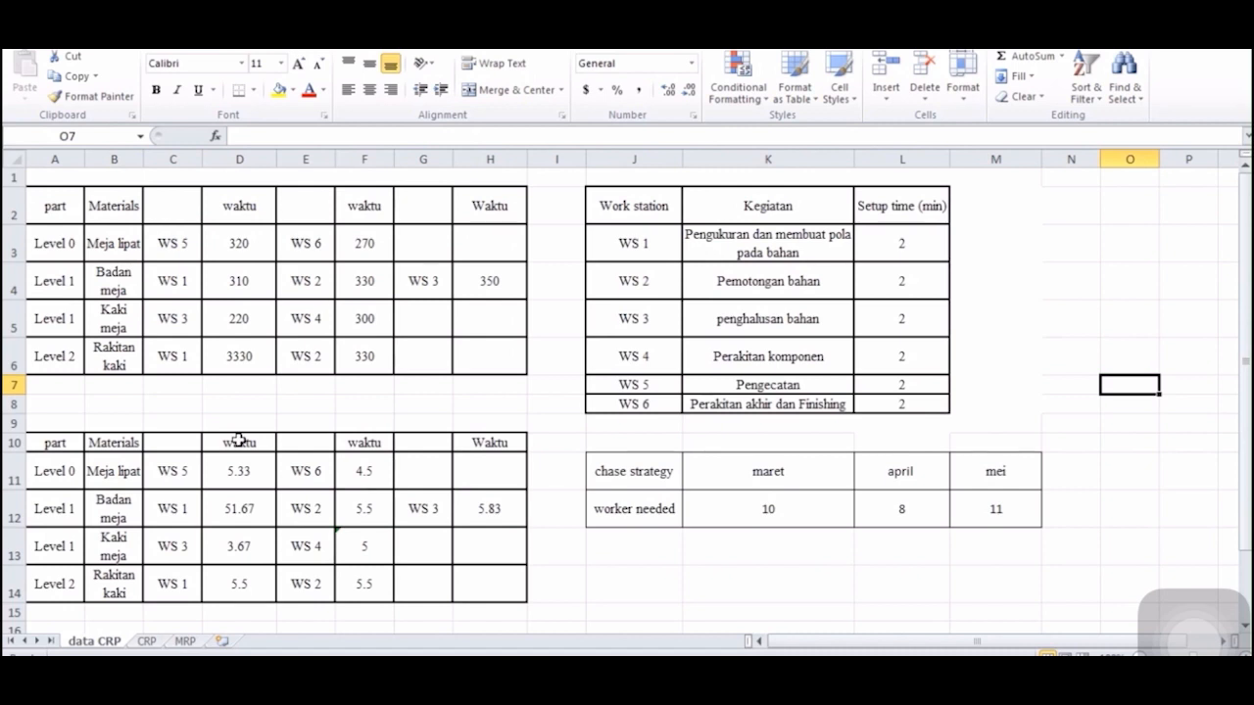
click(228, 471)
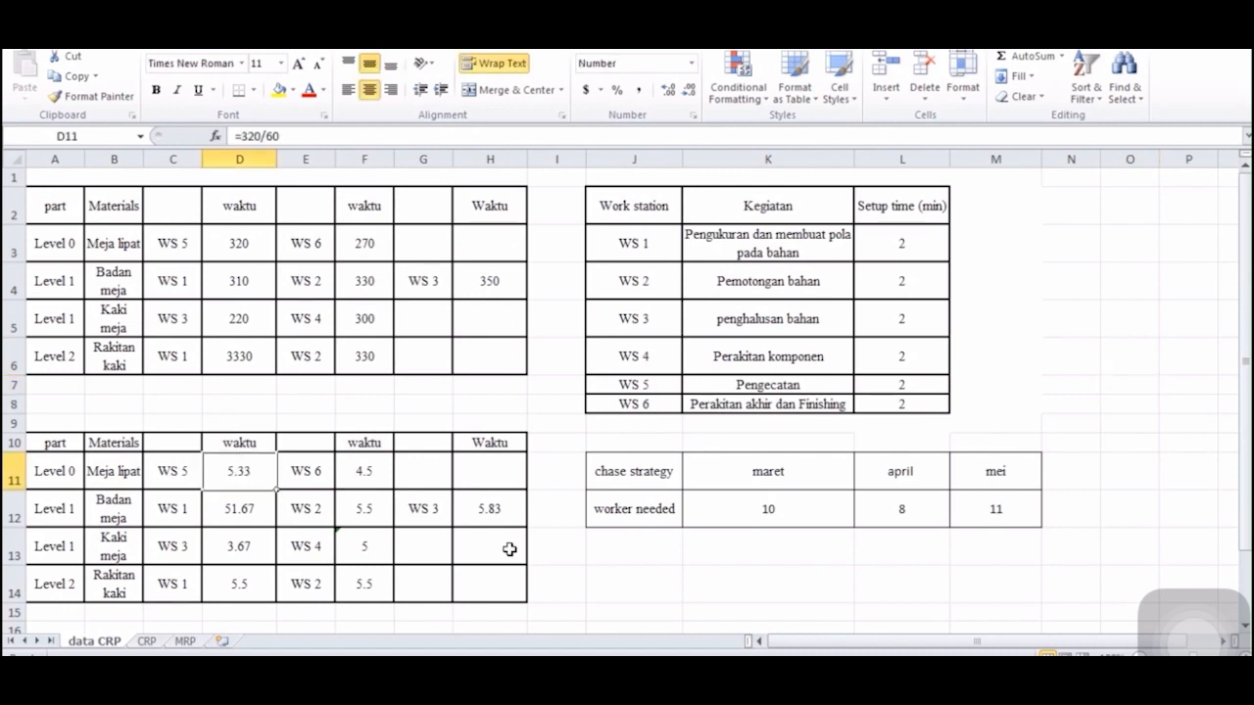
key(ctrl+c)
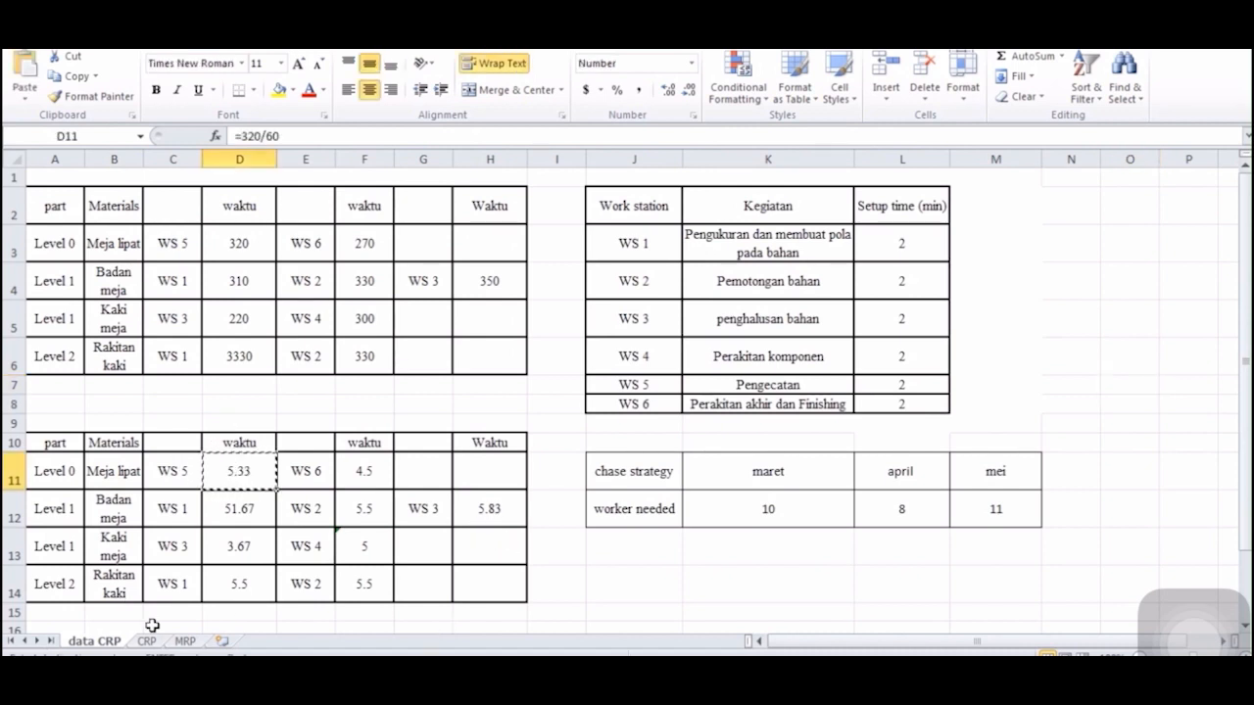
key(ctrl+Page_Down)
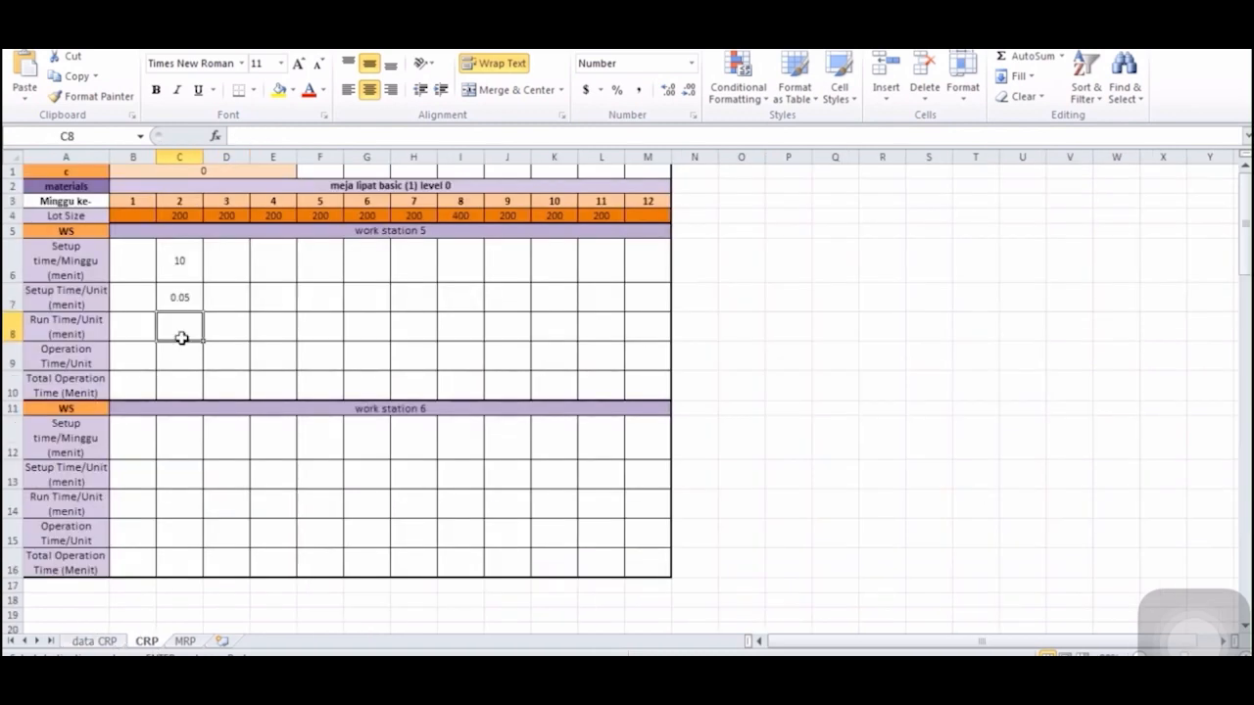
key(ctrl+v)
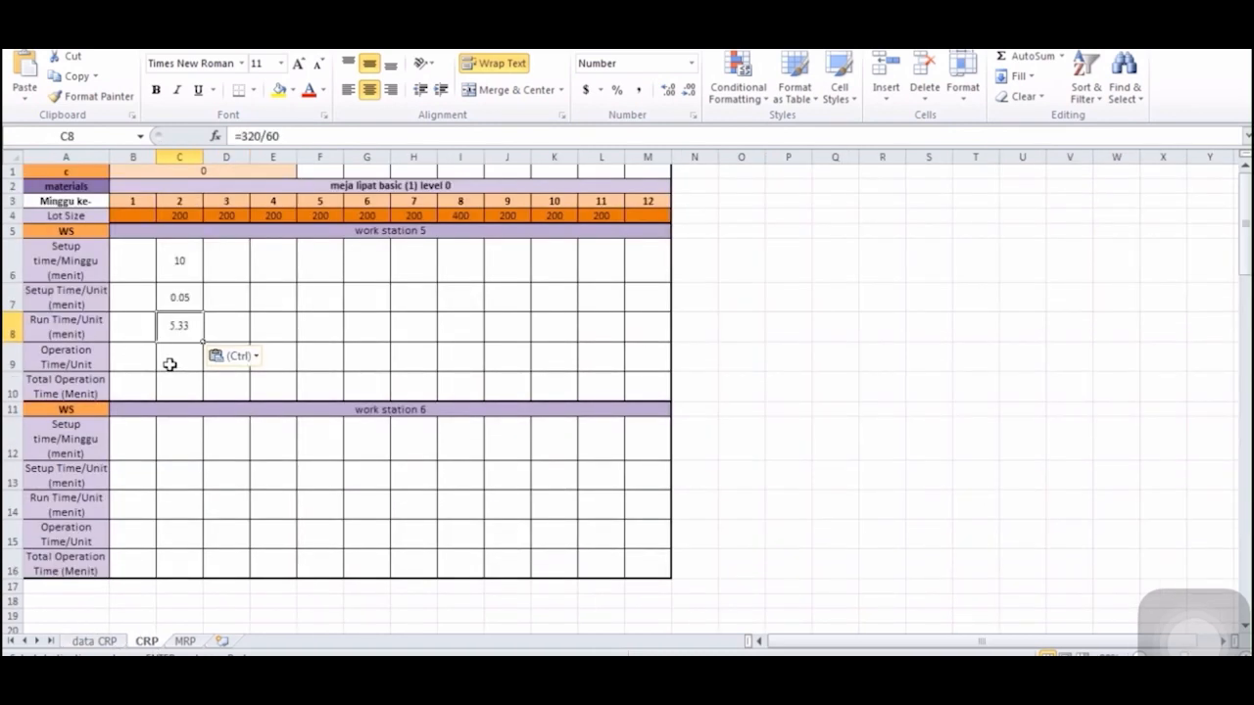
- Calculate the week 2 operation time per unit for work station 5 in C9 with =C8+C7
click(168, 363)
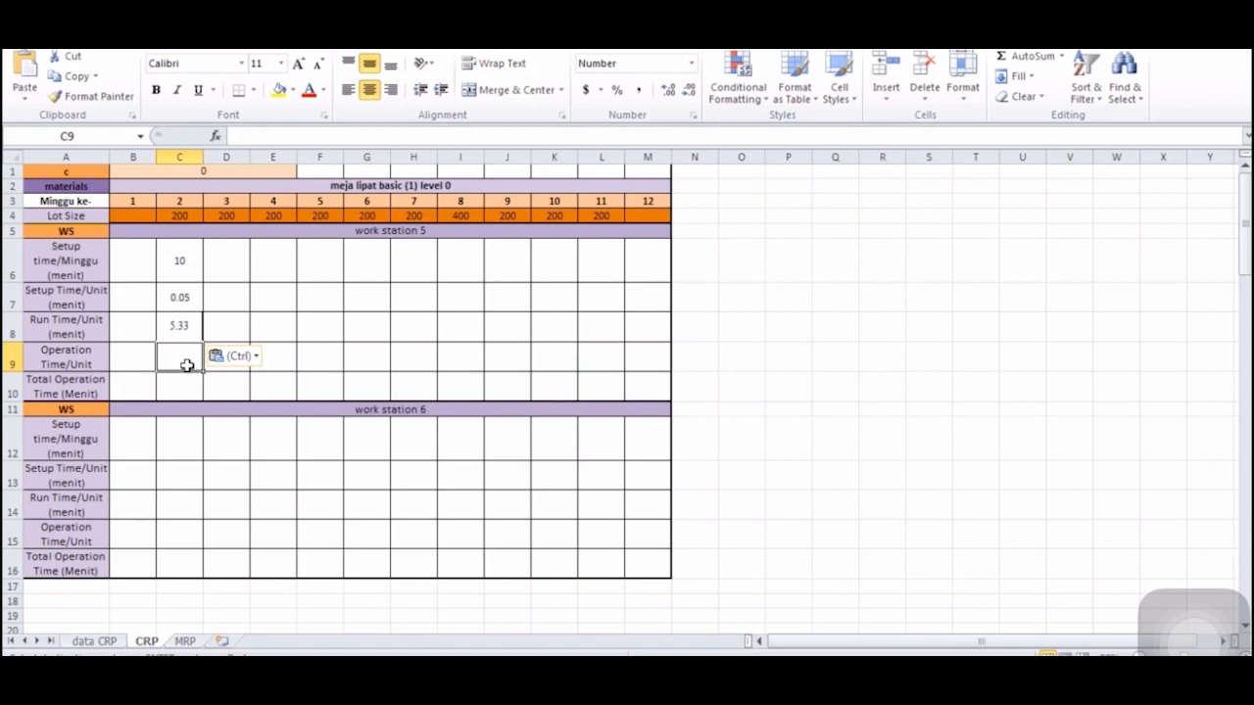
text(=)
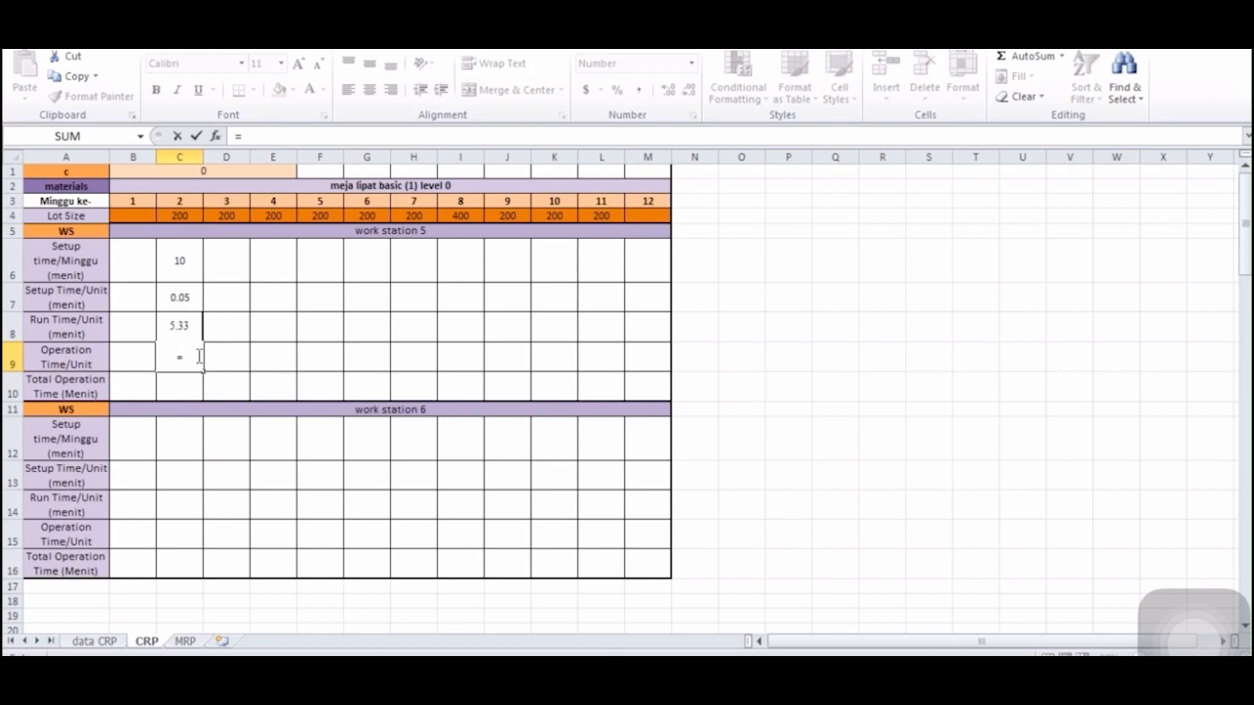
click(168, 328)
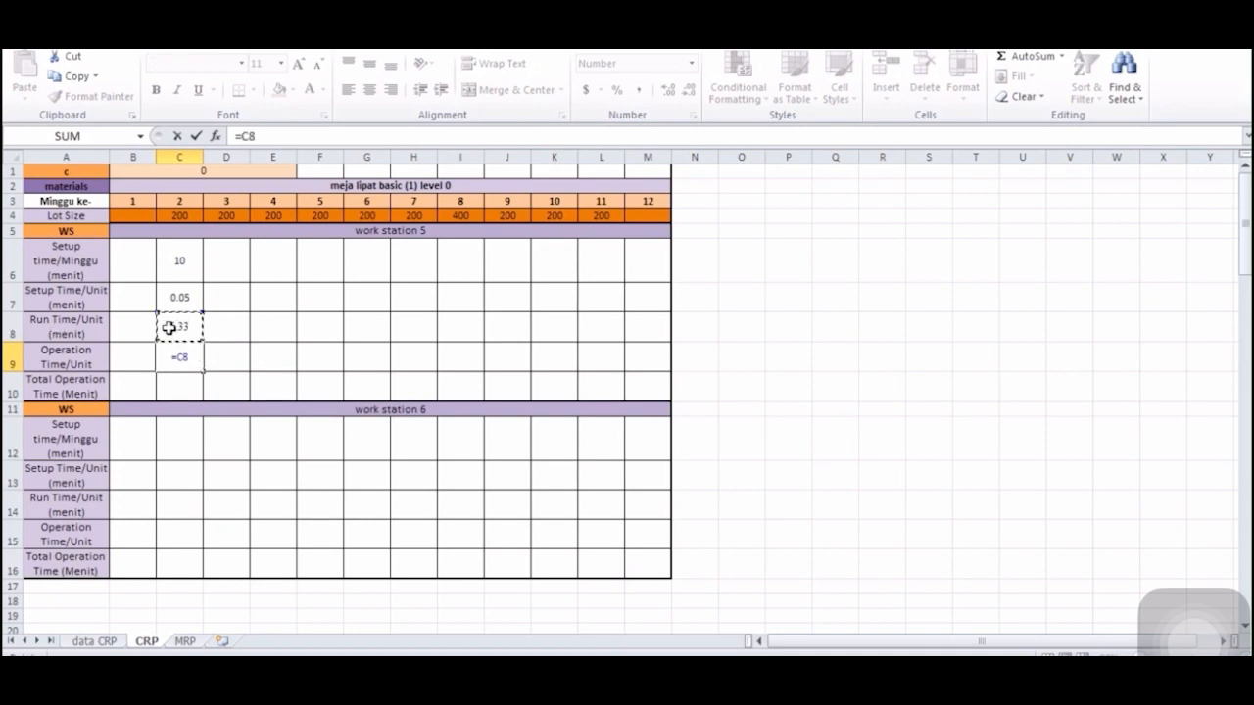
text(+)
click(180, 303)
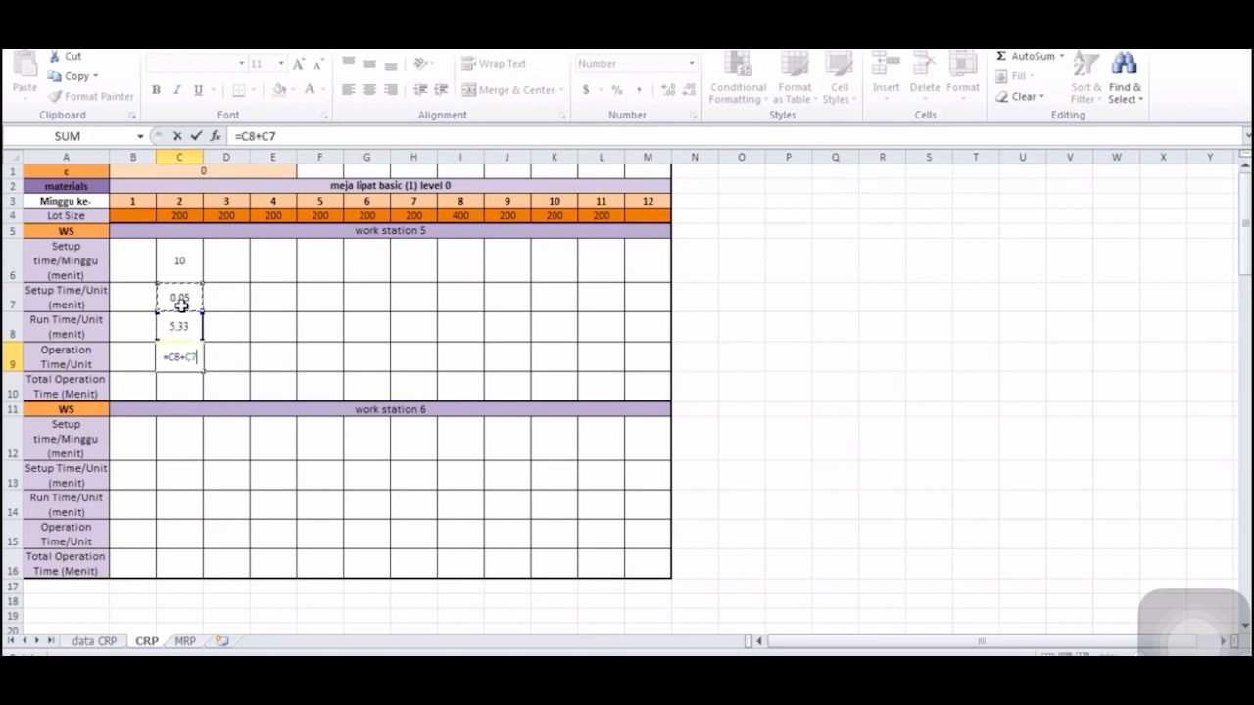
key(Return)
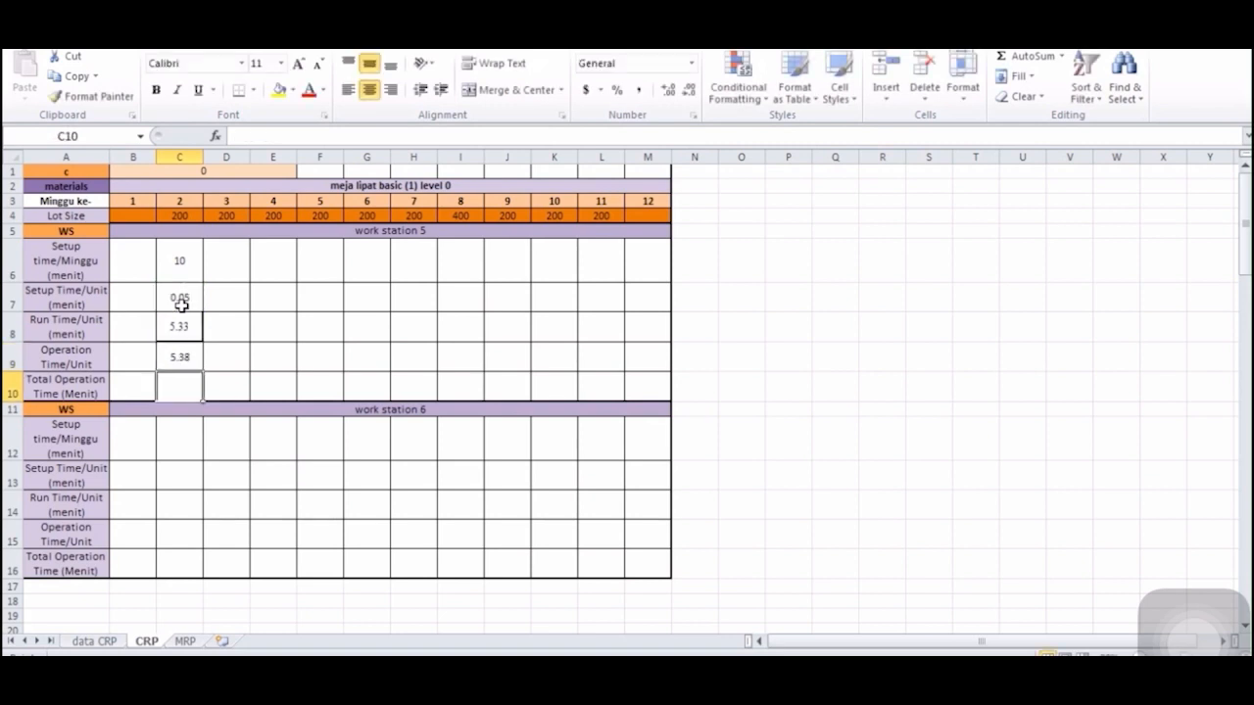
- Calculate the week 2 total operation time for work station 5 in C10 with =C9*C4
text(=)
click(185, 359)
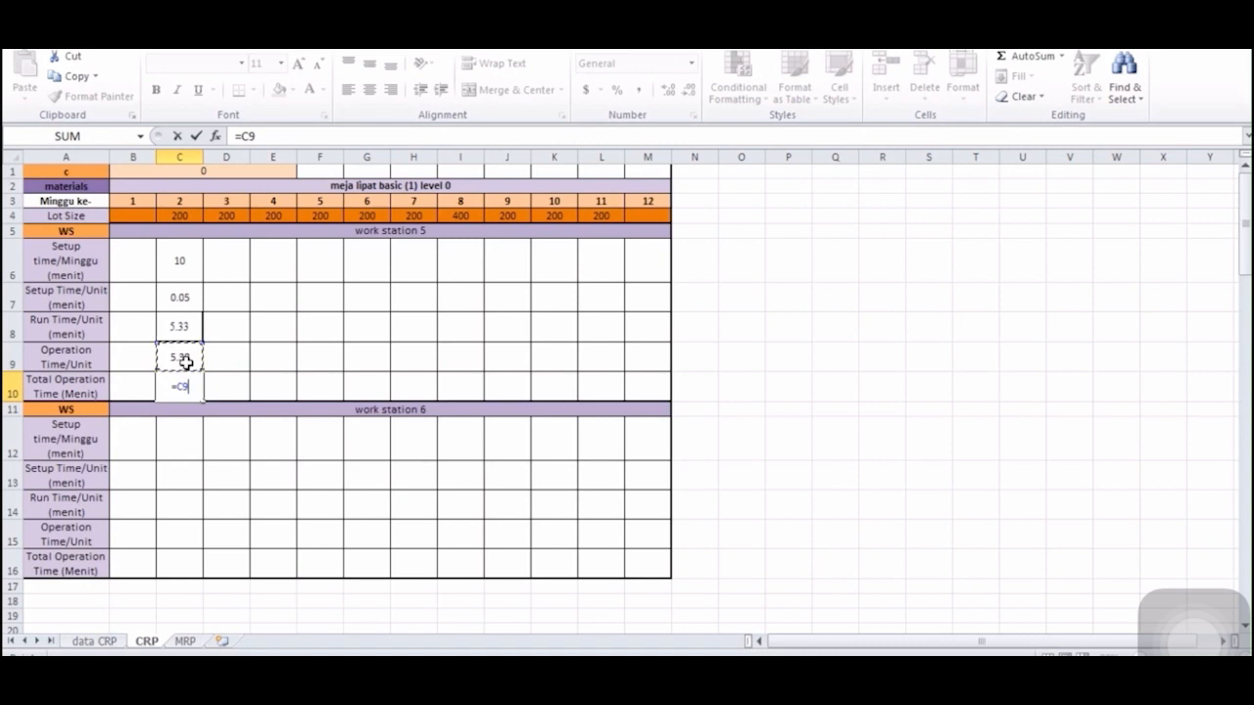
text(*)
click(184, 215)
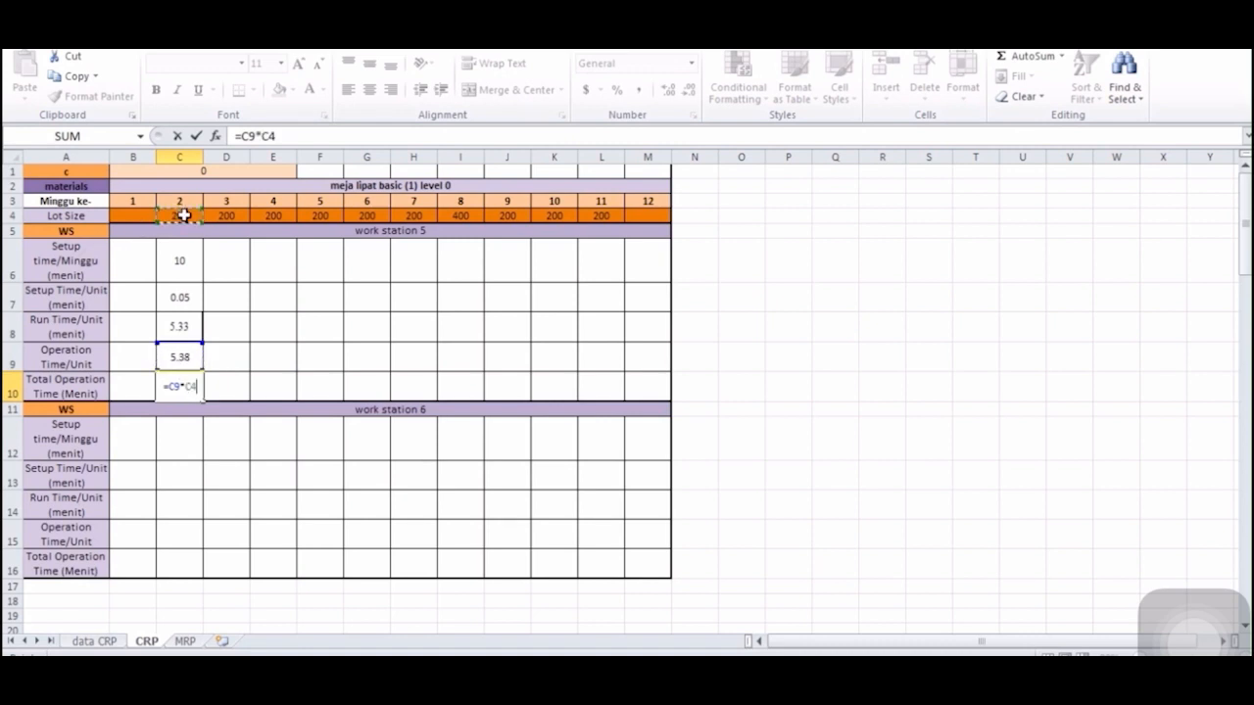
key(Return)
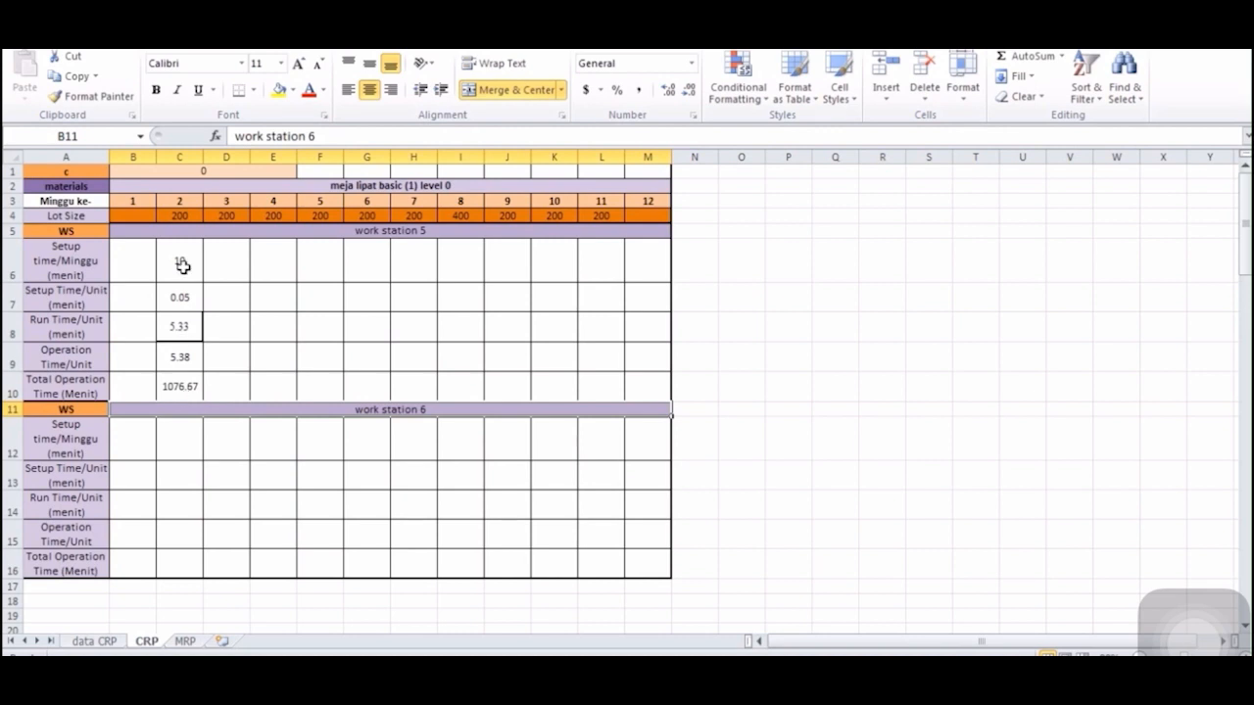
- Fill the work station 5 formulas in C6:C10 across to week 11 in column L
drag(179, 262, 181, 386)
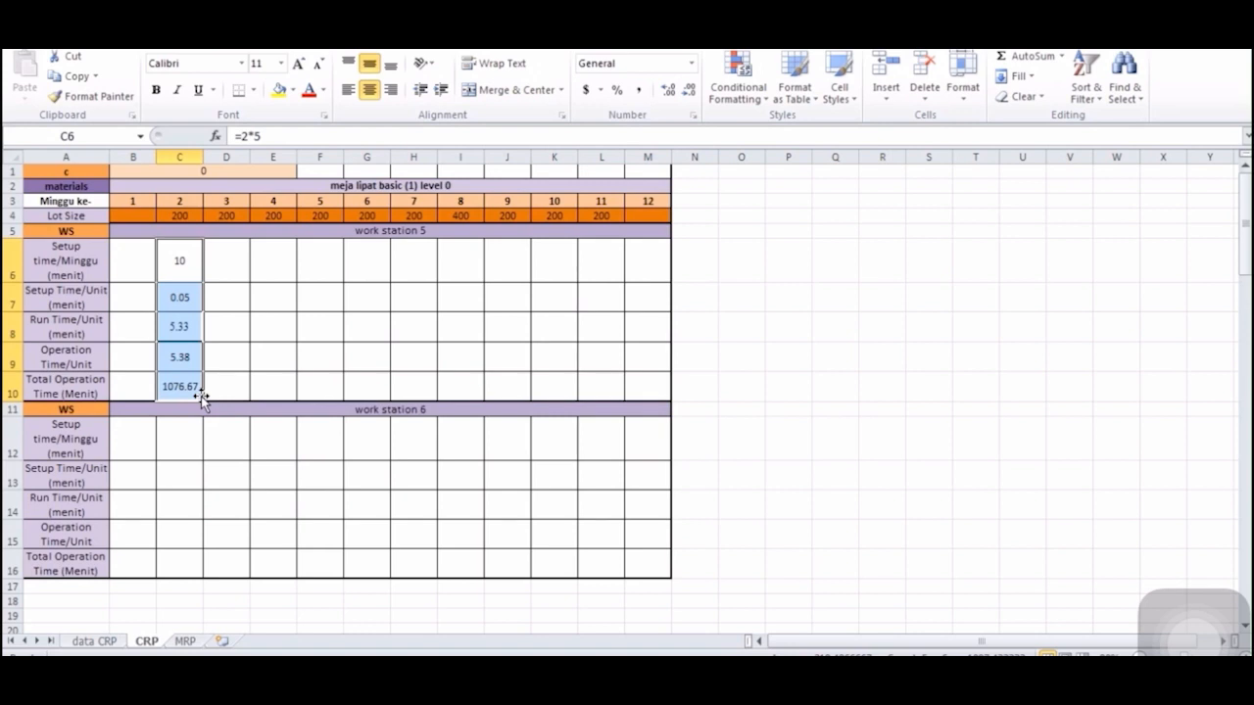
drag(201, 404, 607, 389)
click(783, 338)
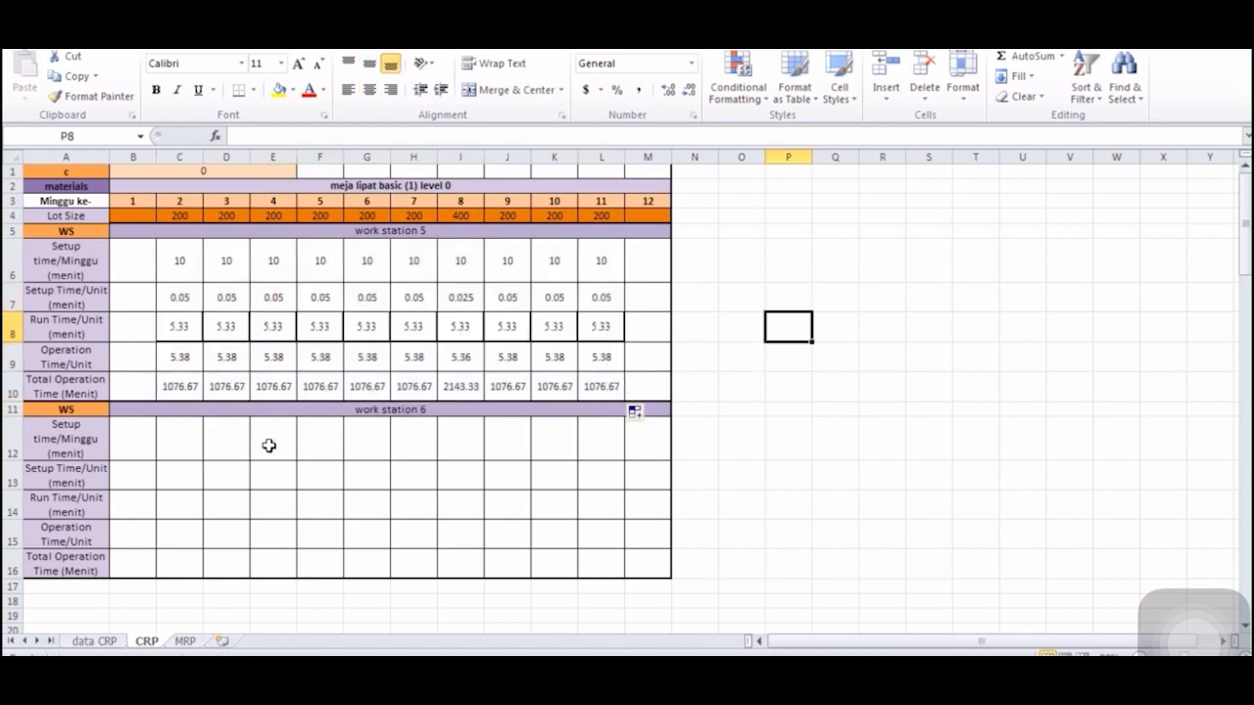
- Calculate the week 2 setup time per week for work station 6 in C12 with =2*5
click(198, 447)
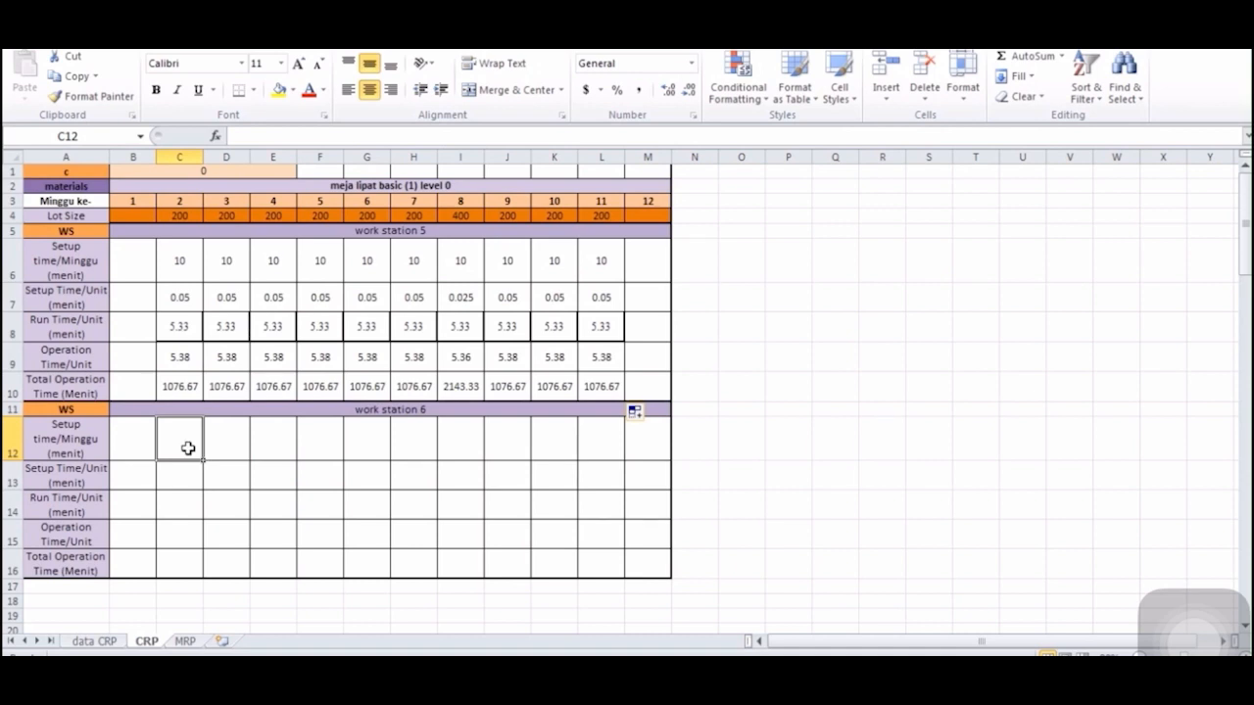
text(=2)
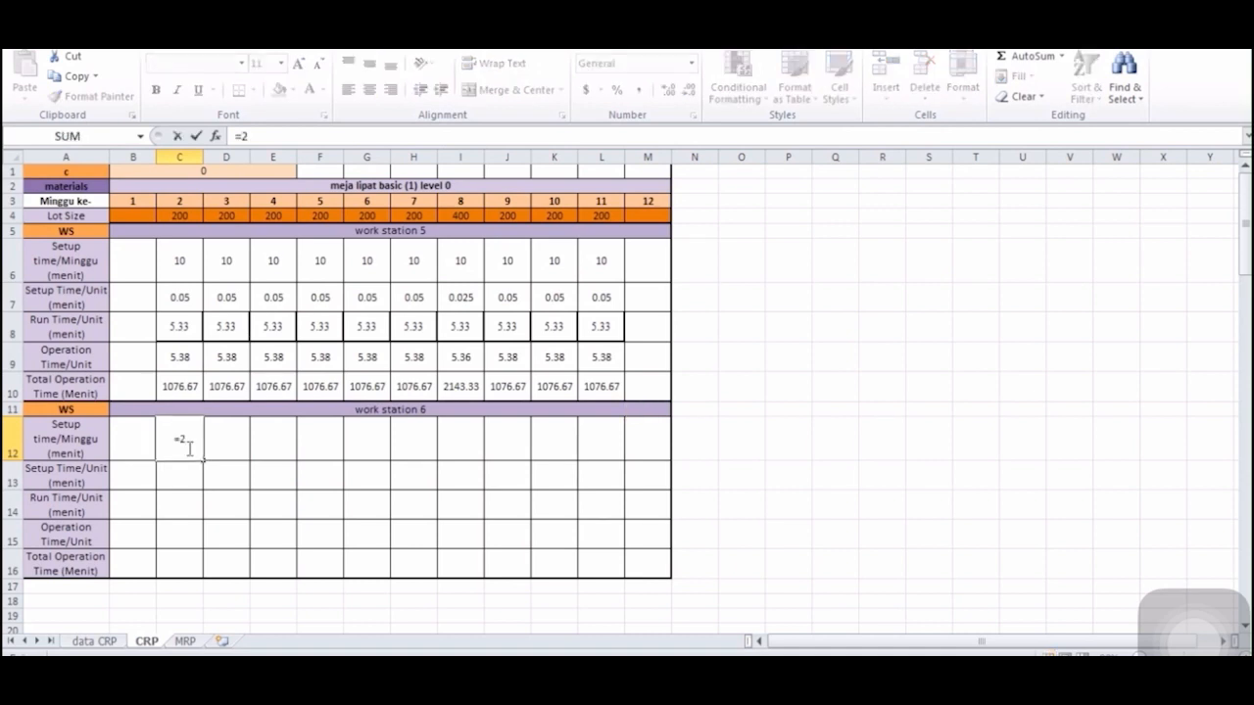
text(*5)
key(Return)
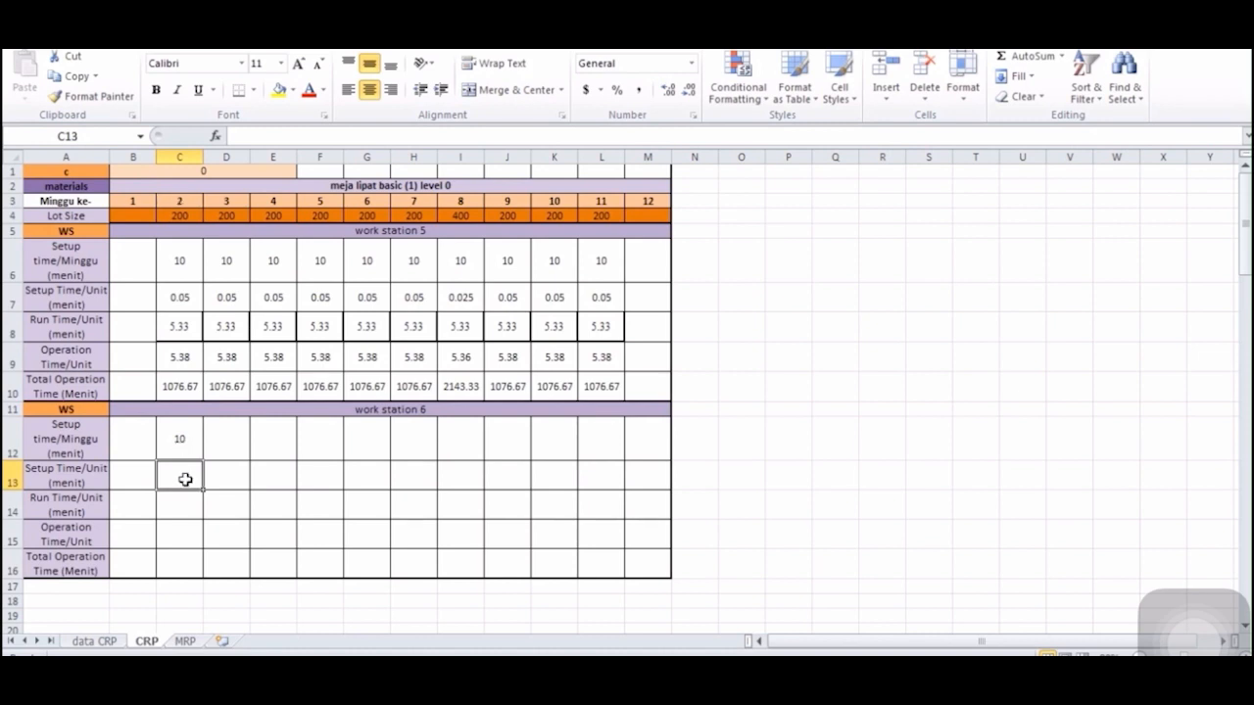
- Calculate the week 2 setup time per unit for work station 6 in C13 with =C12/C4
text(=)
click(182, 446)
text(/)
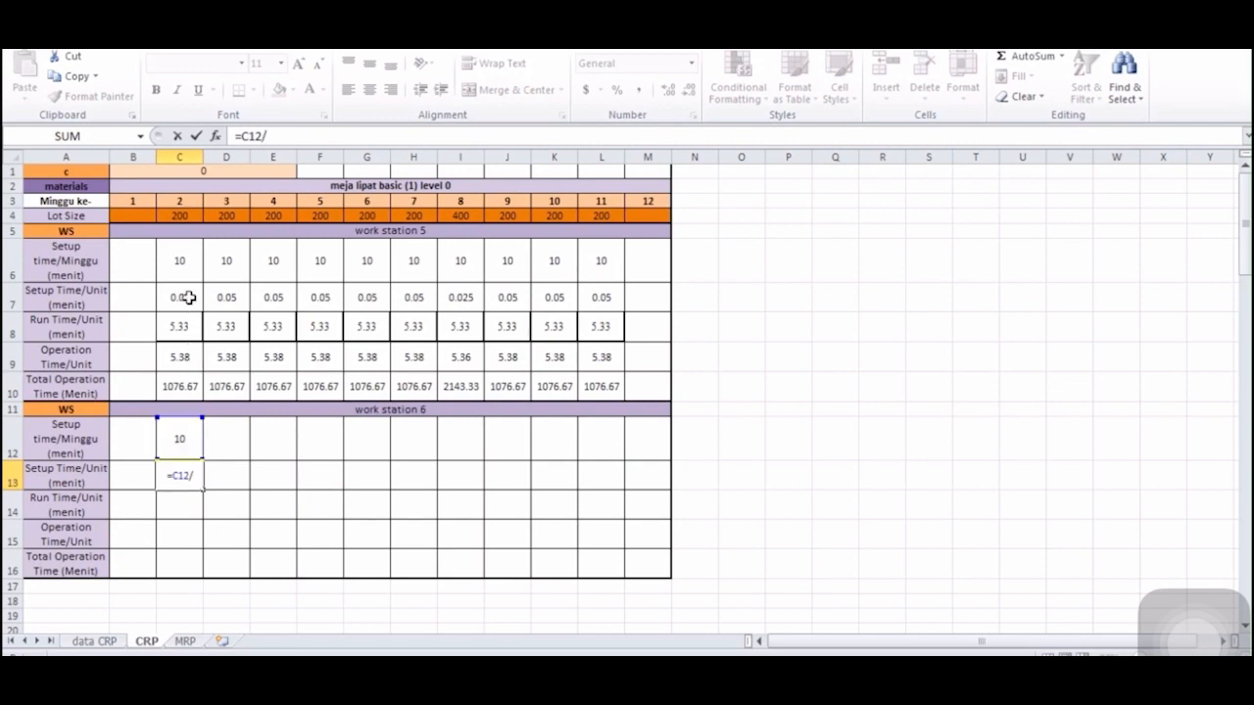
click(178, 223)
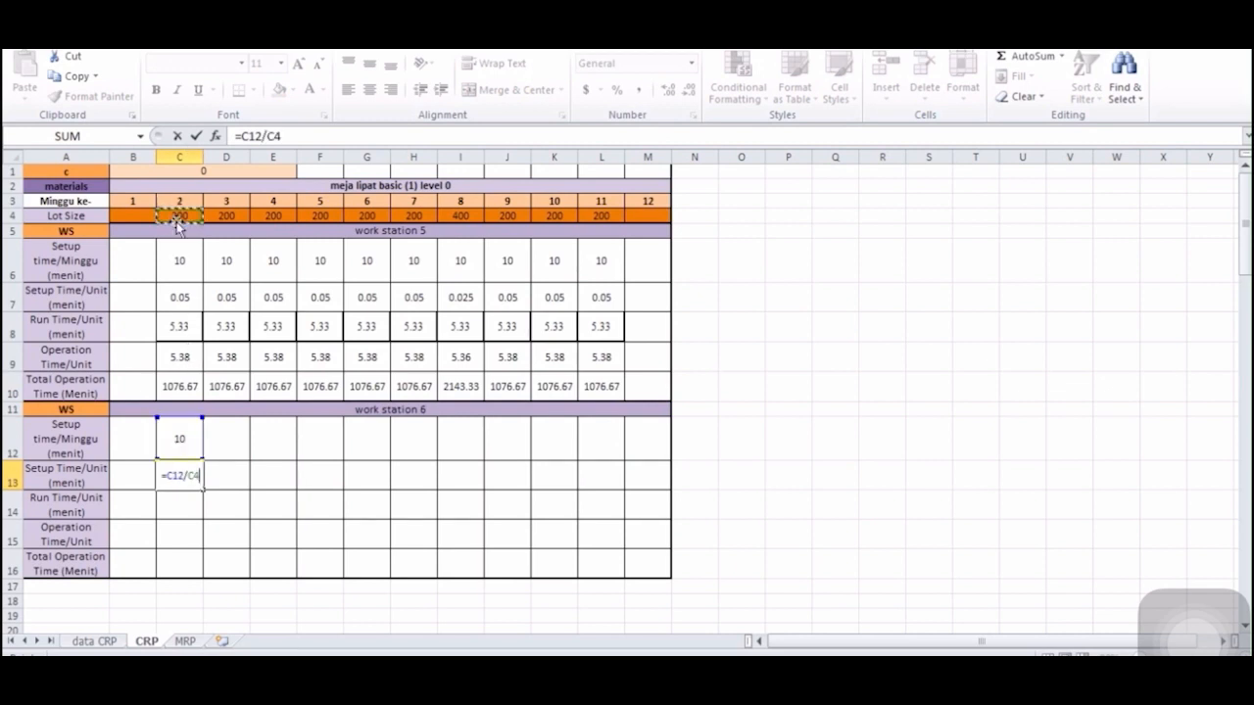
key(Return)
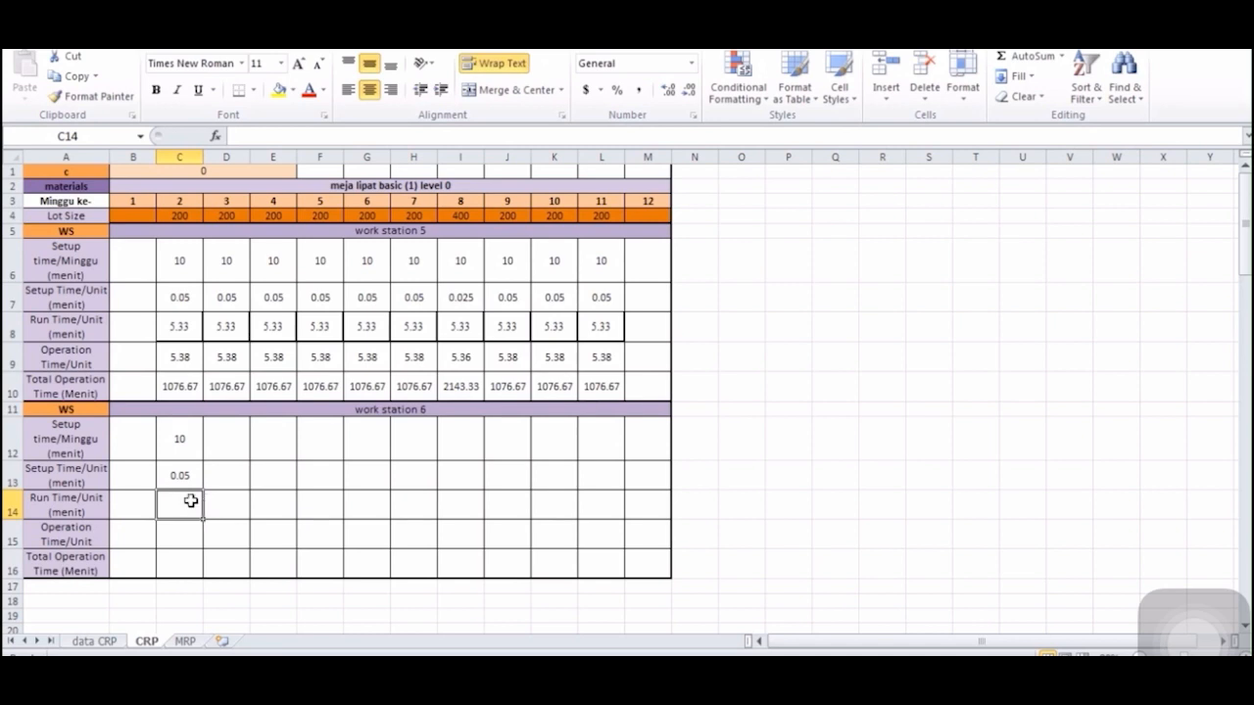
- Copy the level 0 WS 6 time in F11 of the data CRP sheet into the CRP sheet's week 2 run time per unit, C14
click(105, 642)
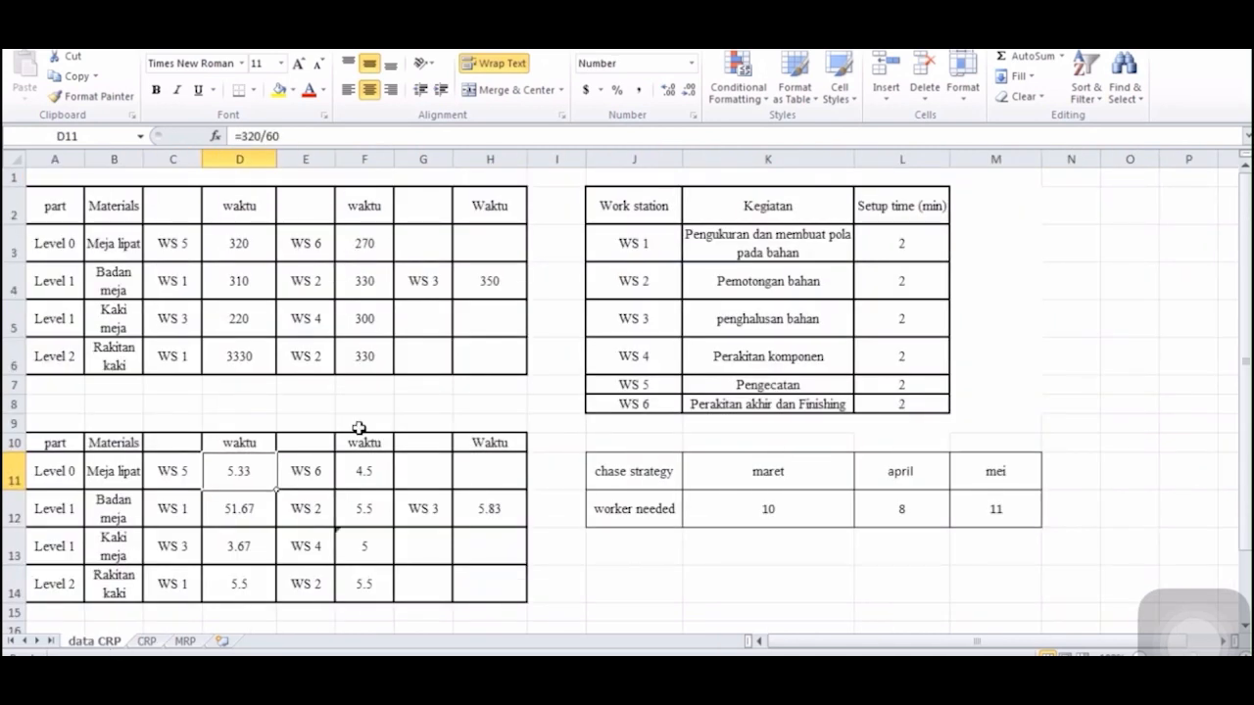
click(359, 474)
key(ctrl+c)
click(147, 642)
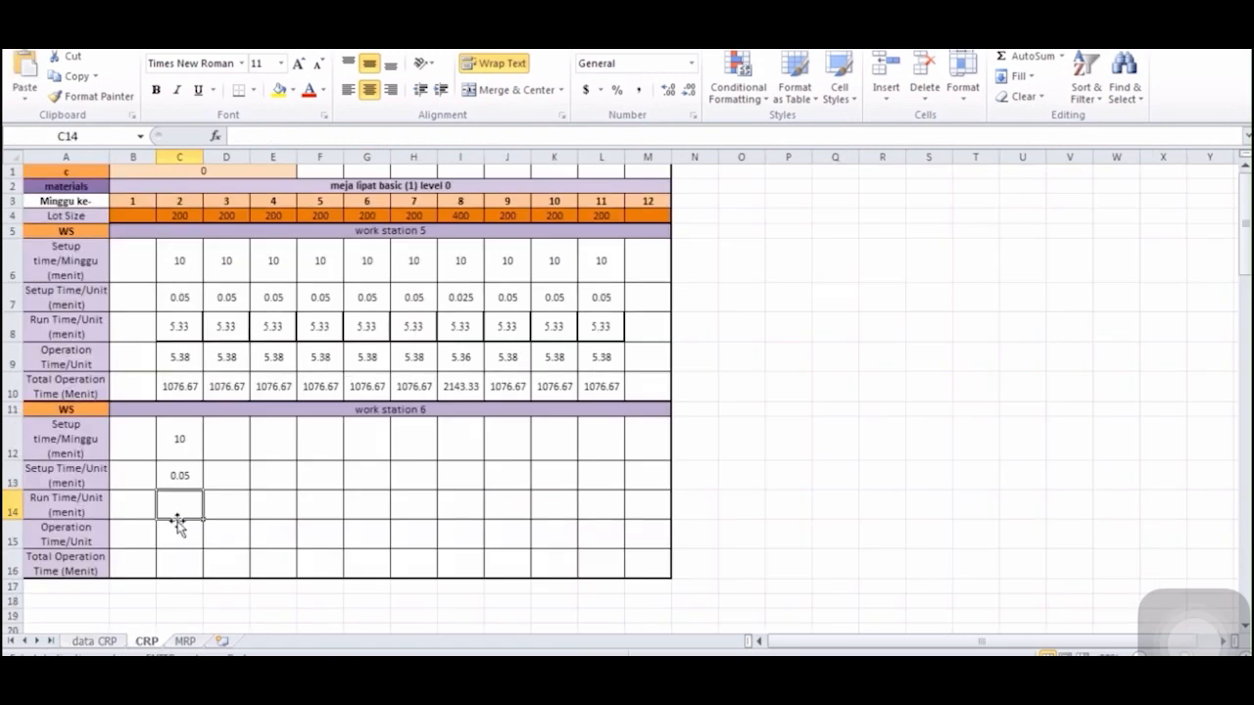
key(ctrl+v)
- Calculate the week 2 operation time per unit for work station 6 in C15 with =C14+C13
click(182, 529)
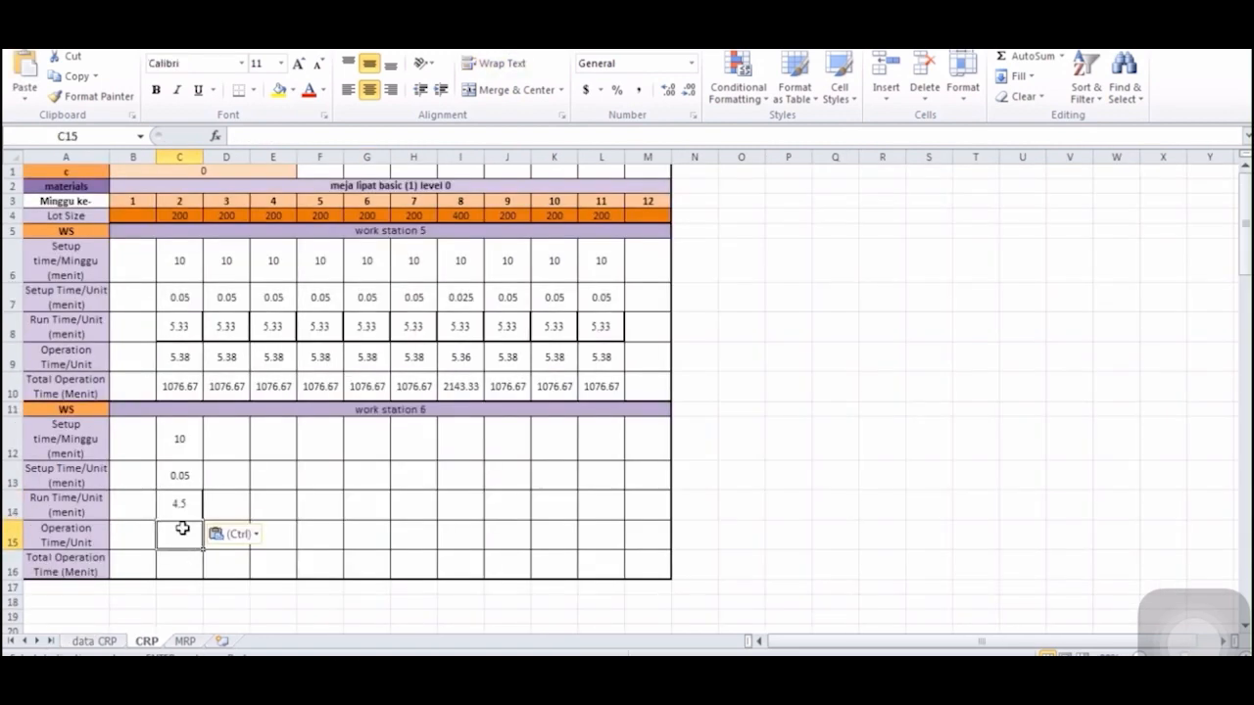
text(=)
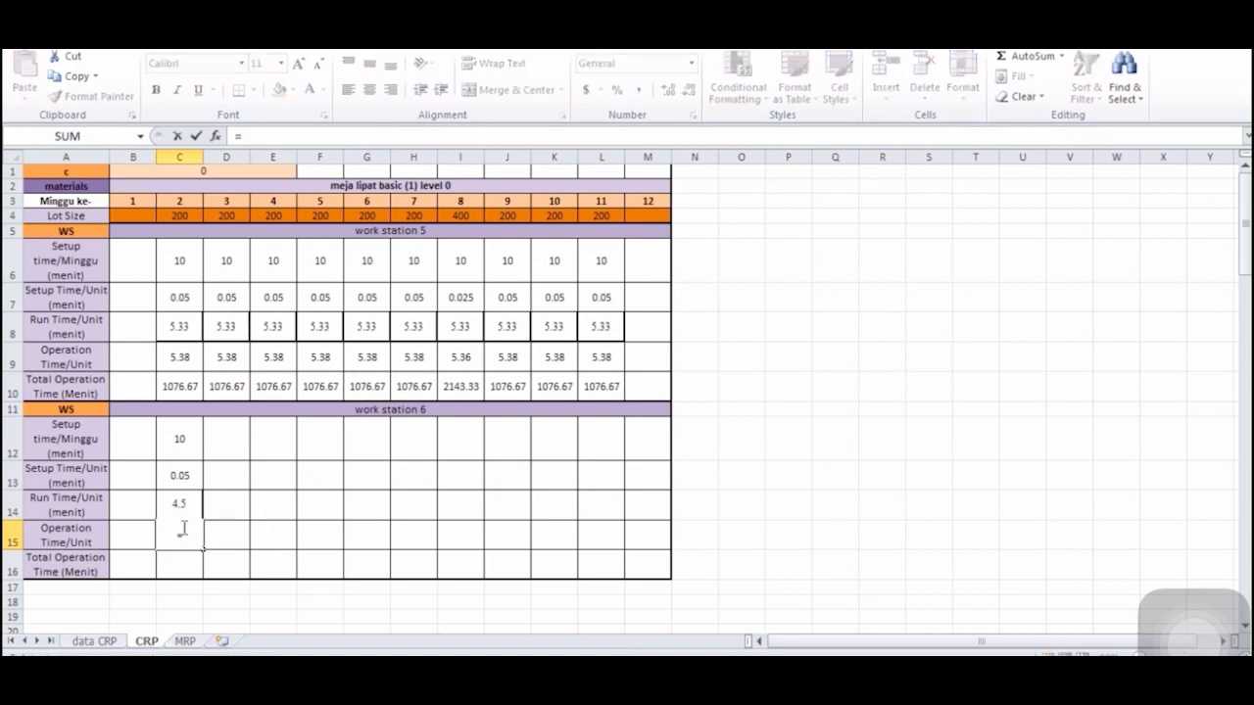
click(177, 507)
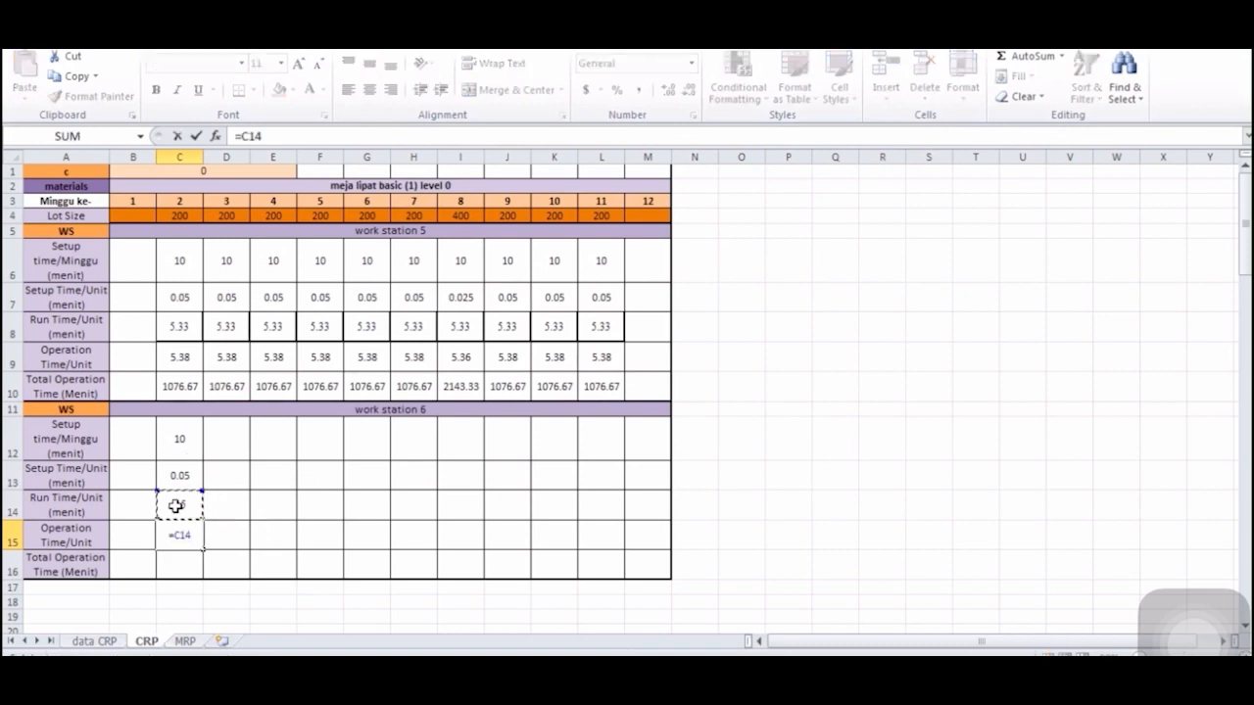
text(+)
click(187, 476)
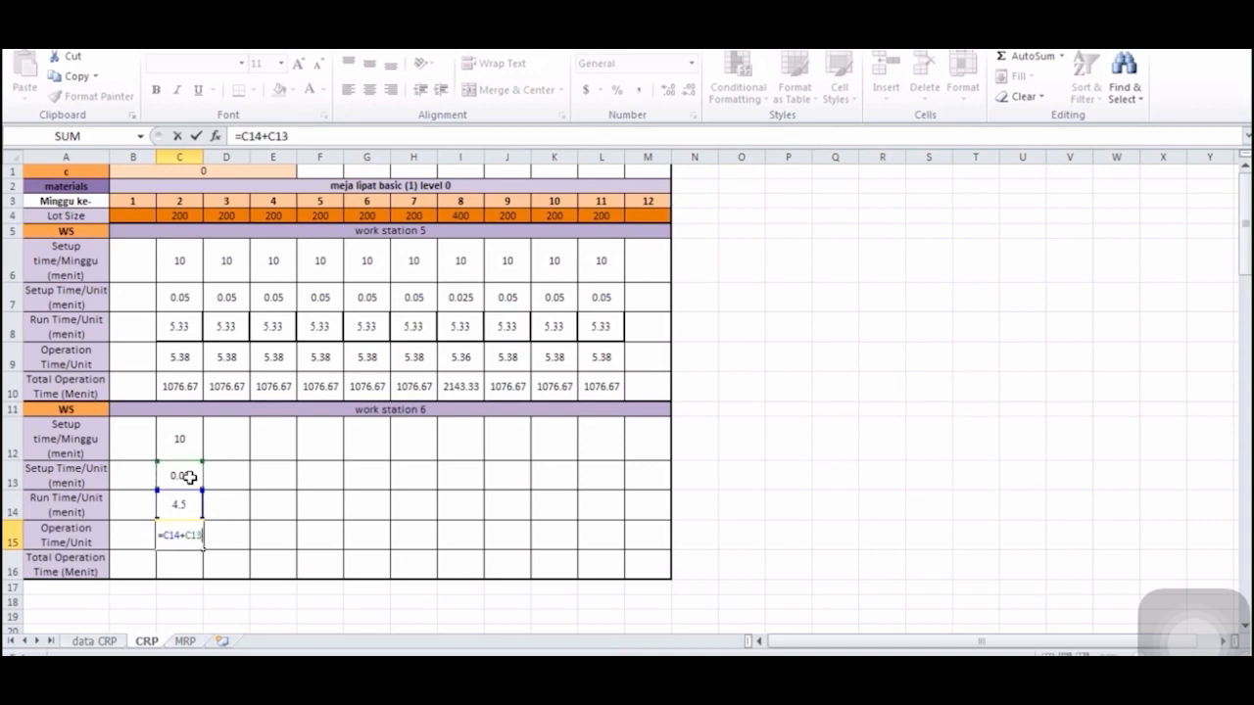
key(Return)
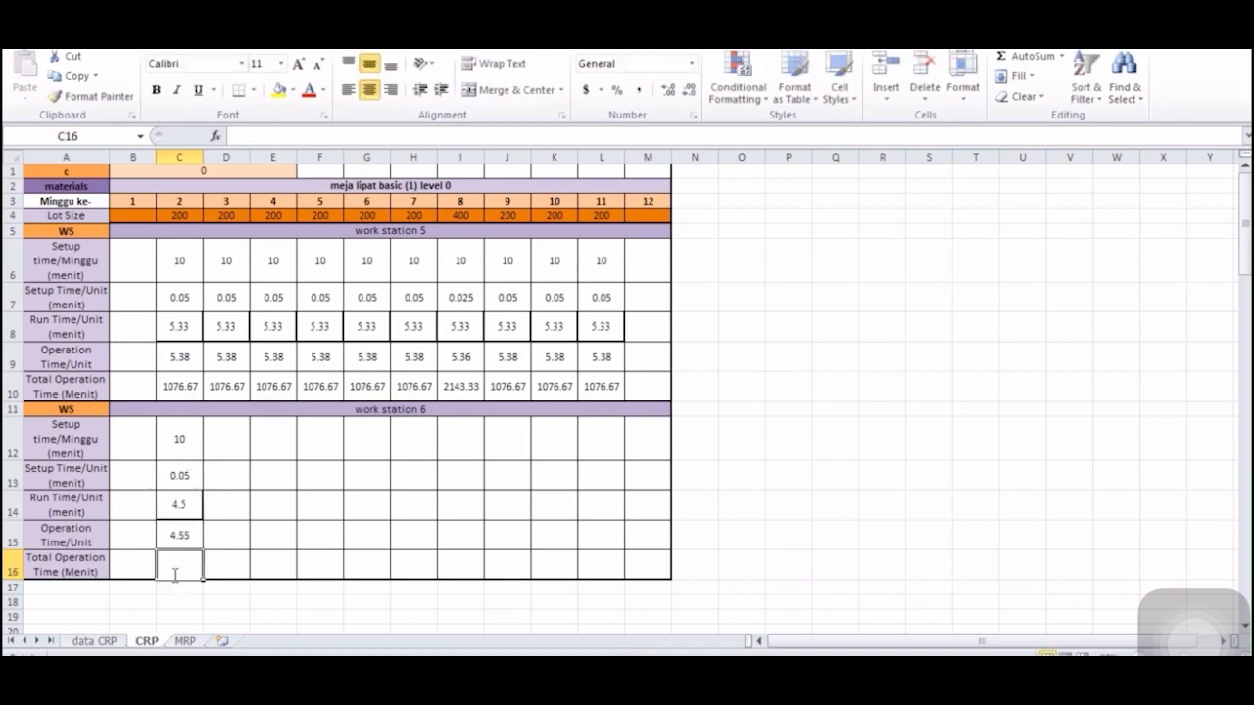
- Calculate the week 2 total operation time for work station 6 in C16 with =C15*C4
text(=)
click(180, 535)
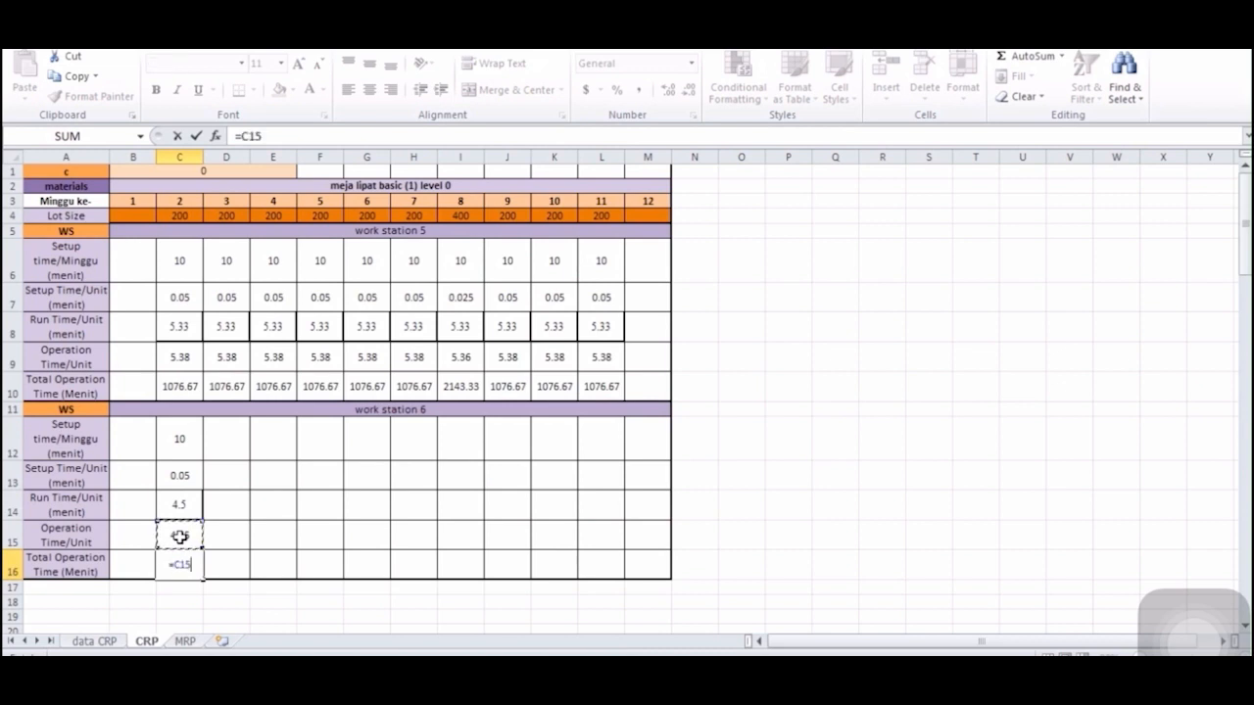
text(*)
click(197, 218)
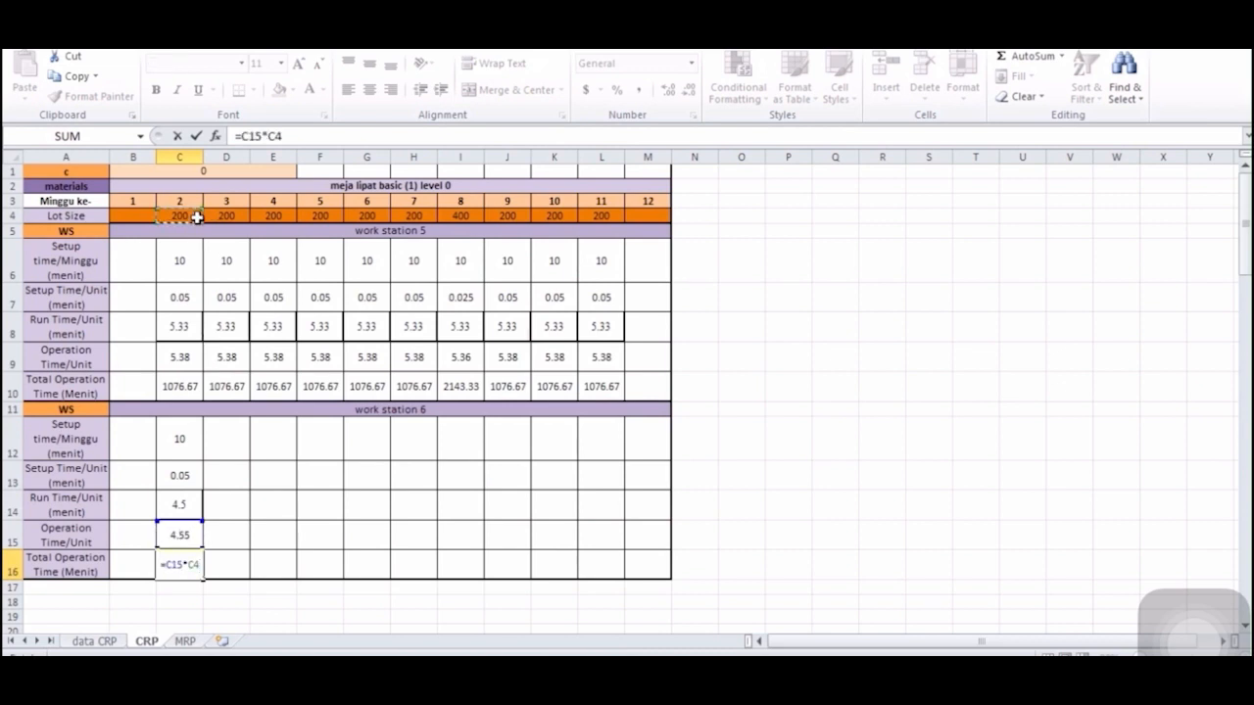
key(Return)
- Fill the work station 6 formulas in C12:C16 across to week 11 in column L
drag(182, 441, 618, 559)
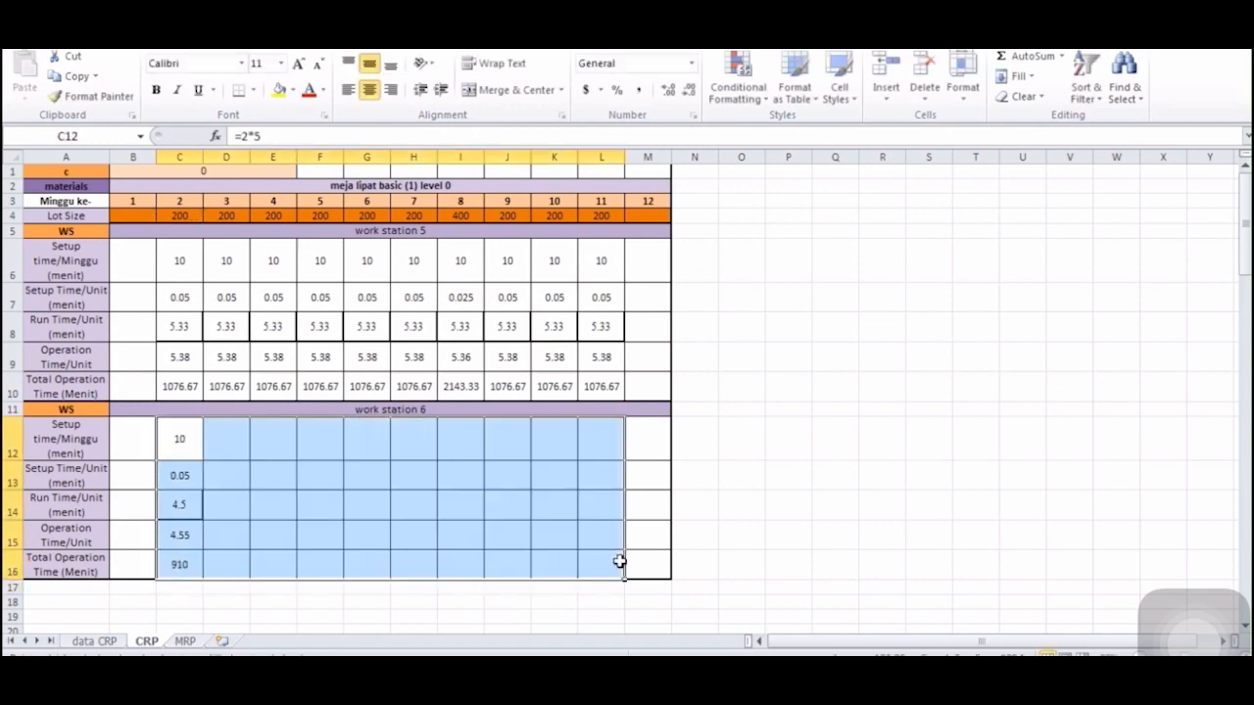
click(491, 556)
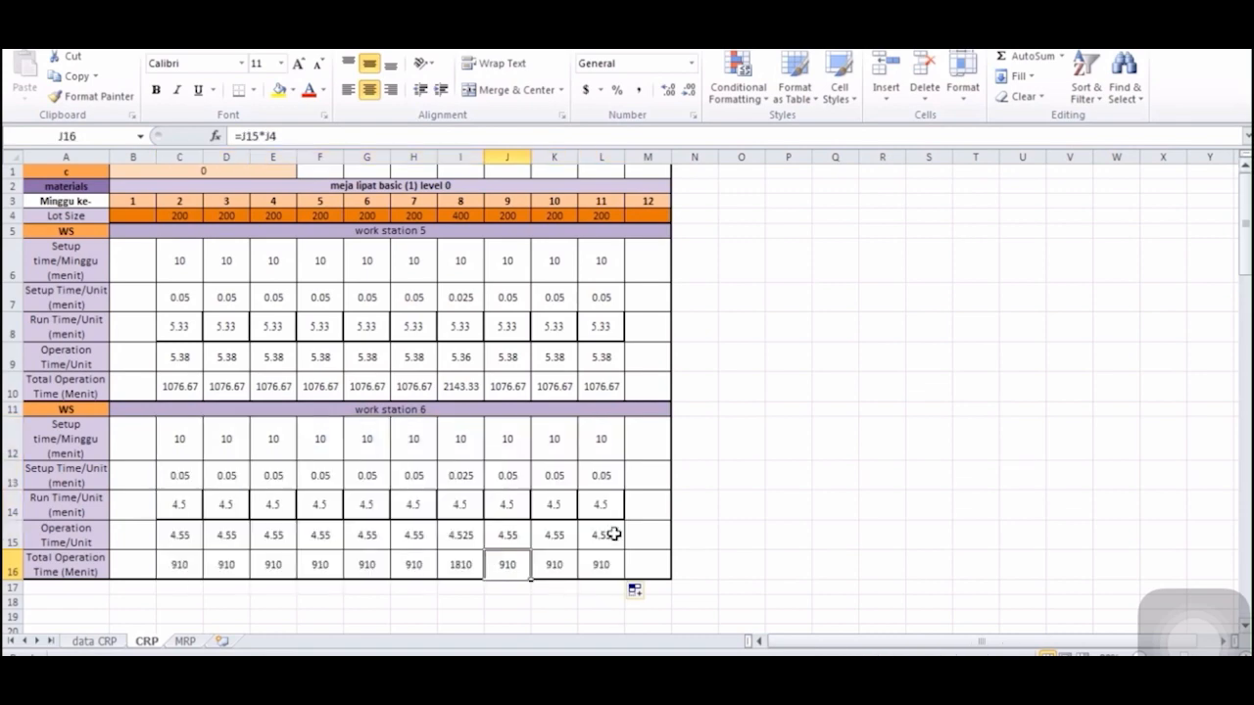
- Enter the week 1 available time for work station 1 in R2 of the CRP sheet as =10*8*60
scroll(609, 534, down, 1)
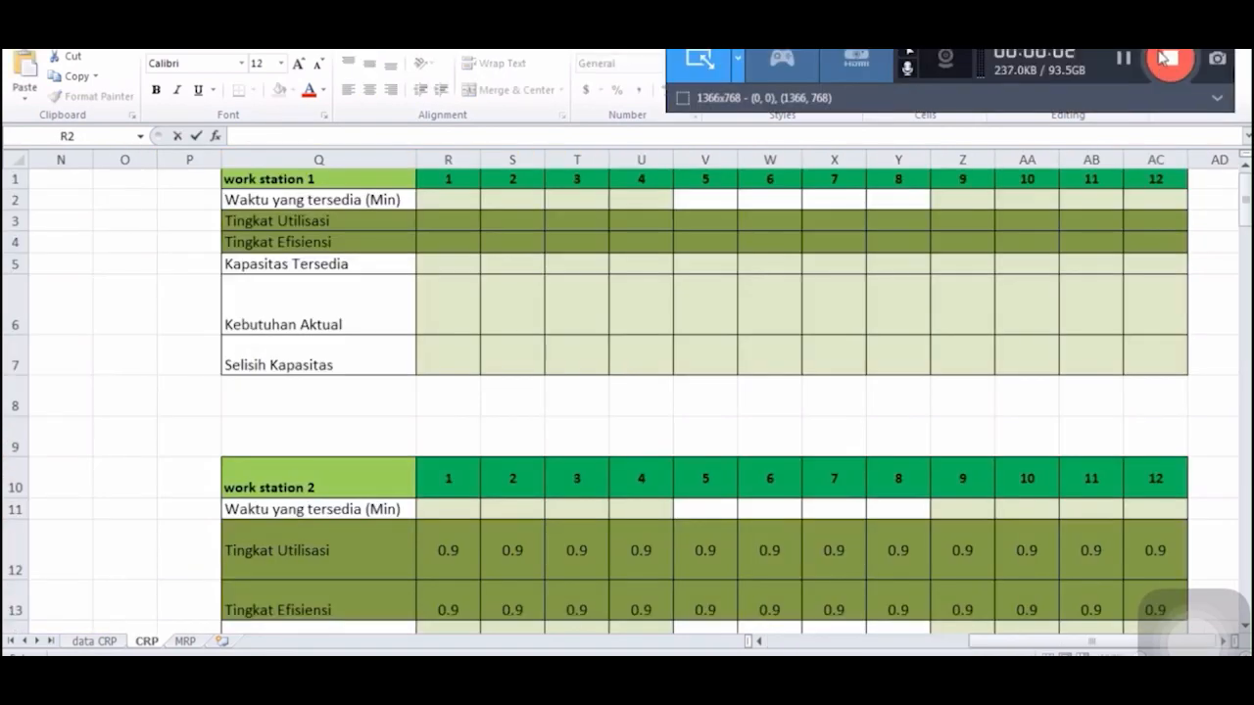
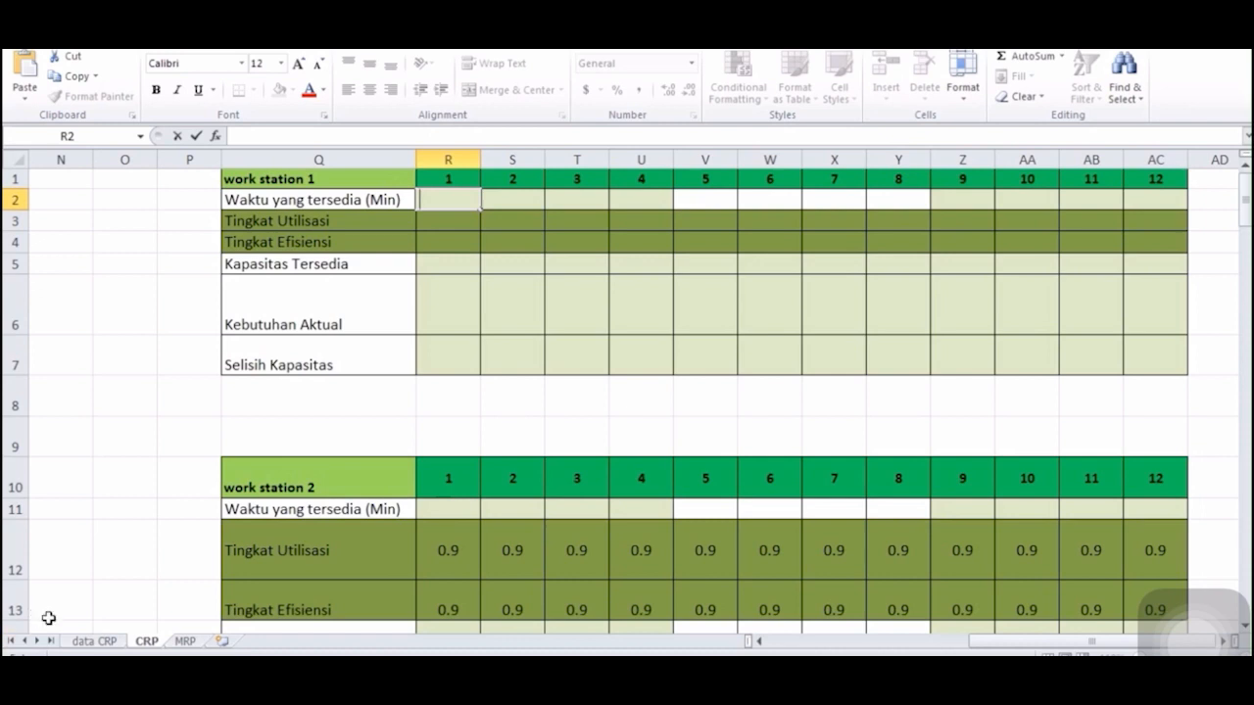
click(75, 642)
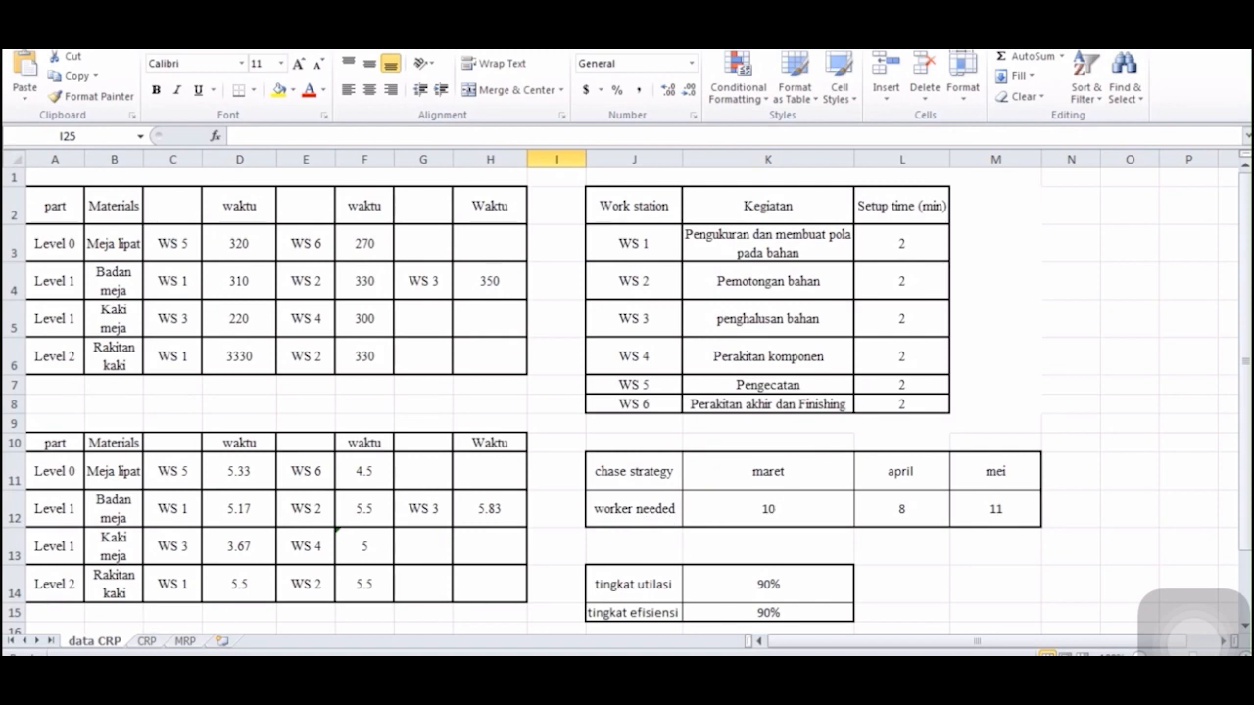
click(149, 641)
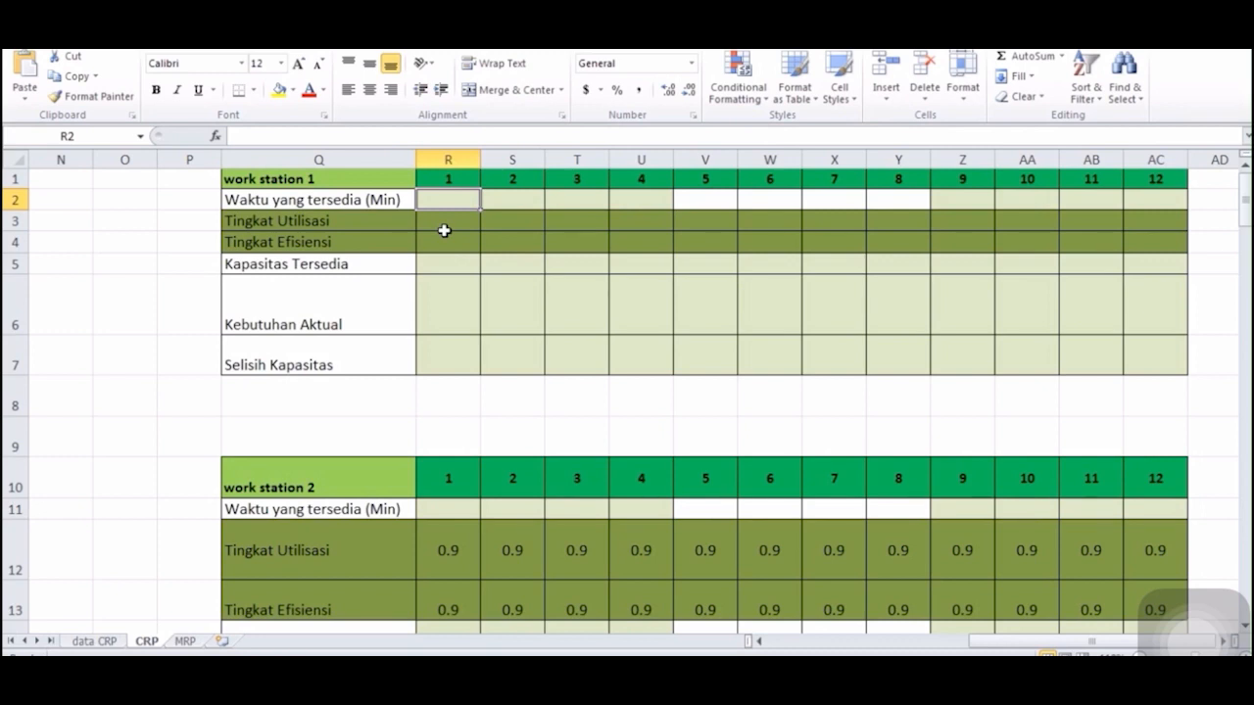
text(=)
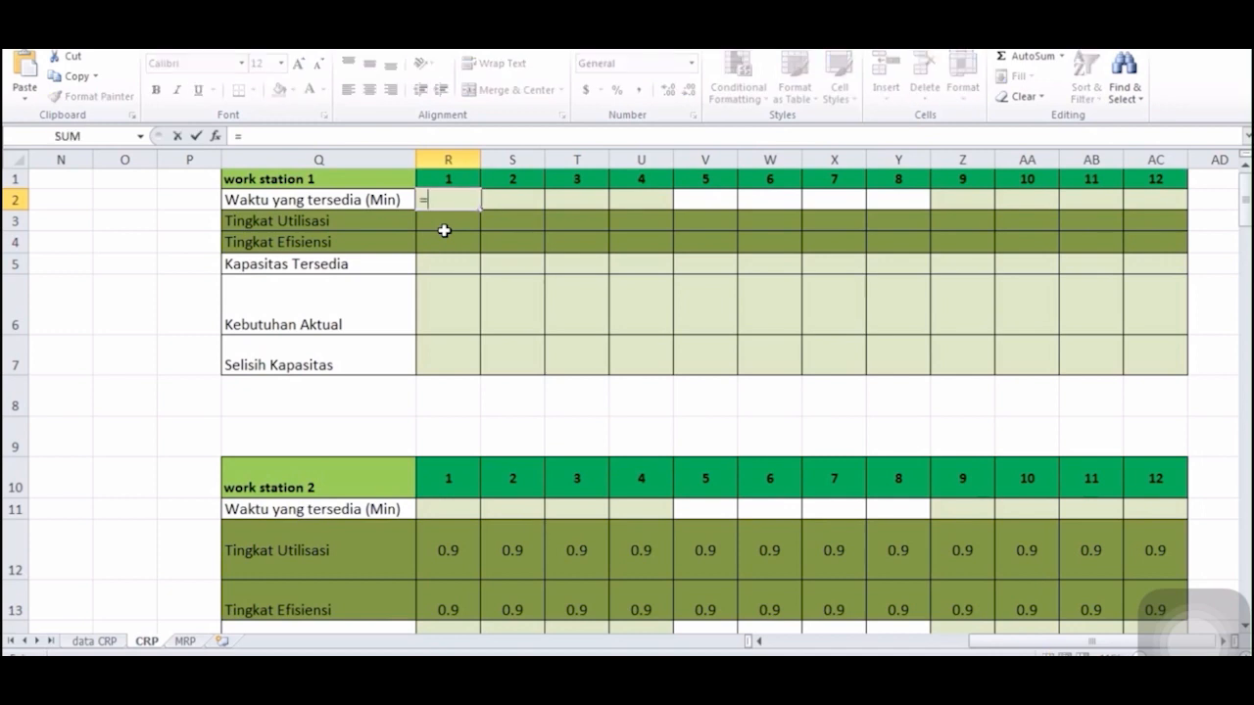
text(10*8*60)
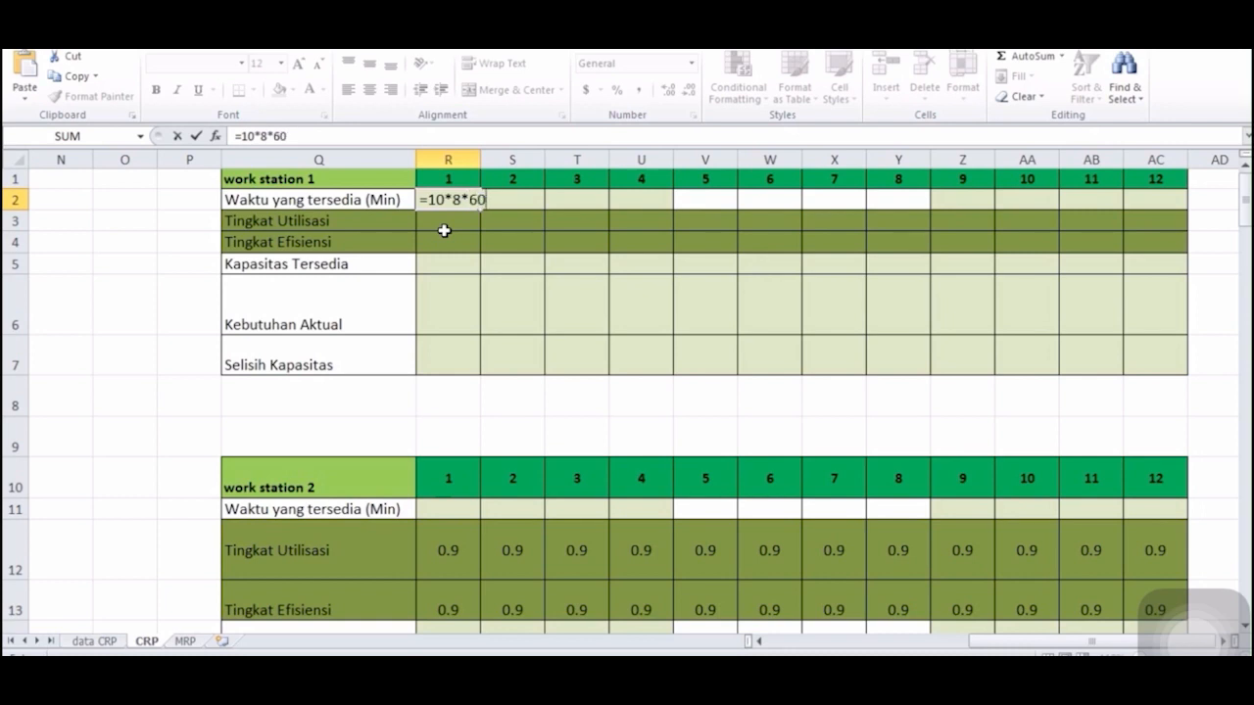
key(Return)
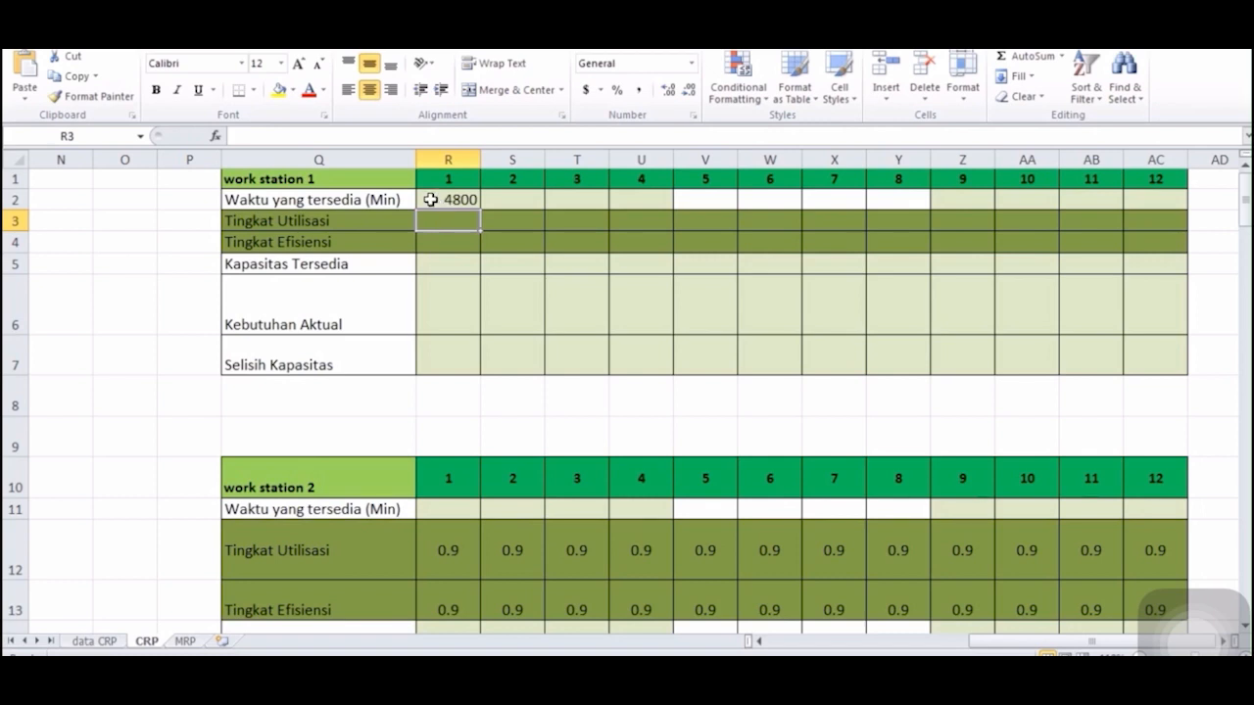
- Fill the week 1 available time in R2 across to week 4 in column U
click(524, 207)
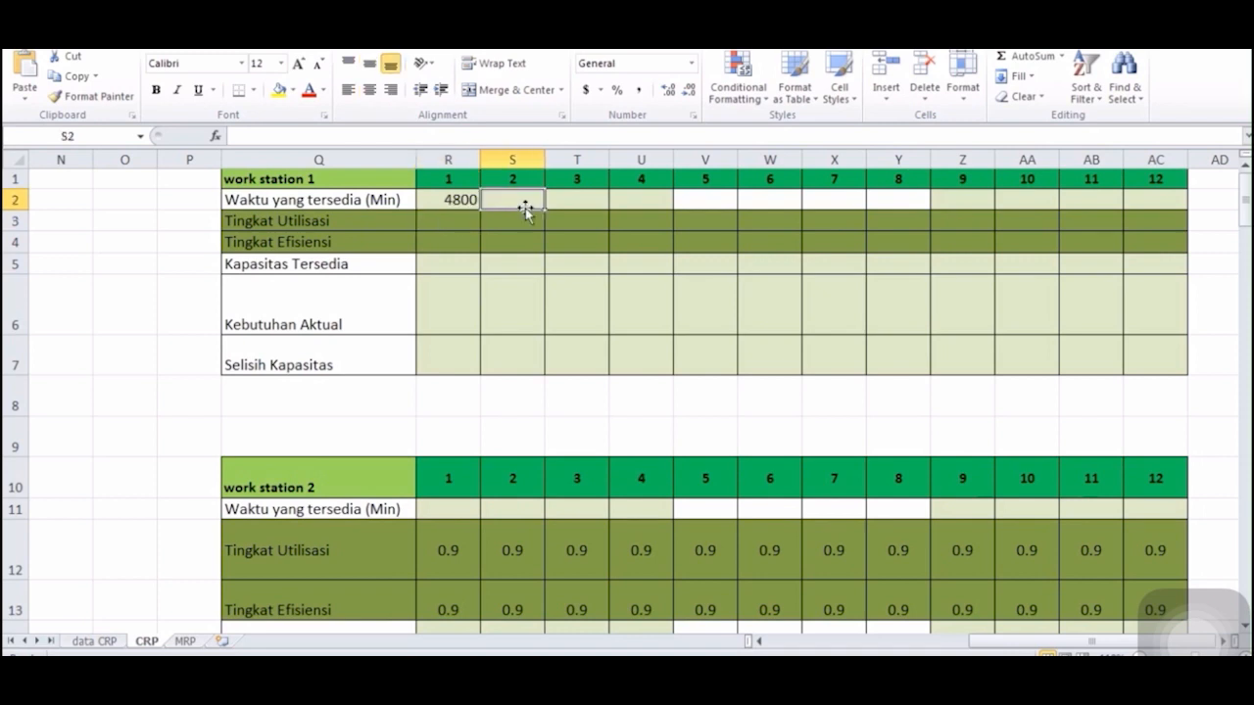
click(445, 198)
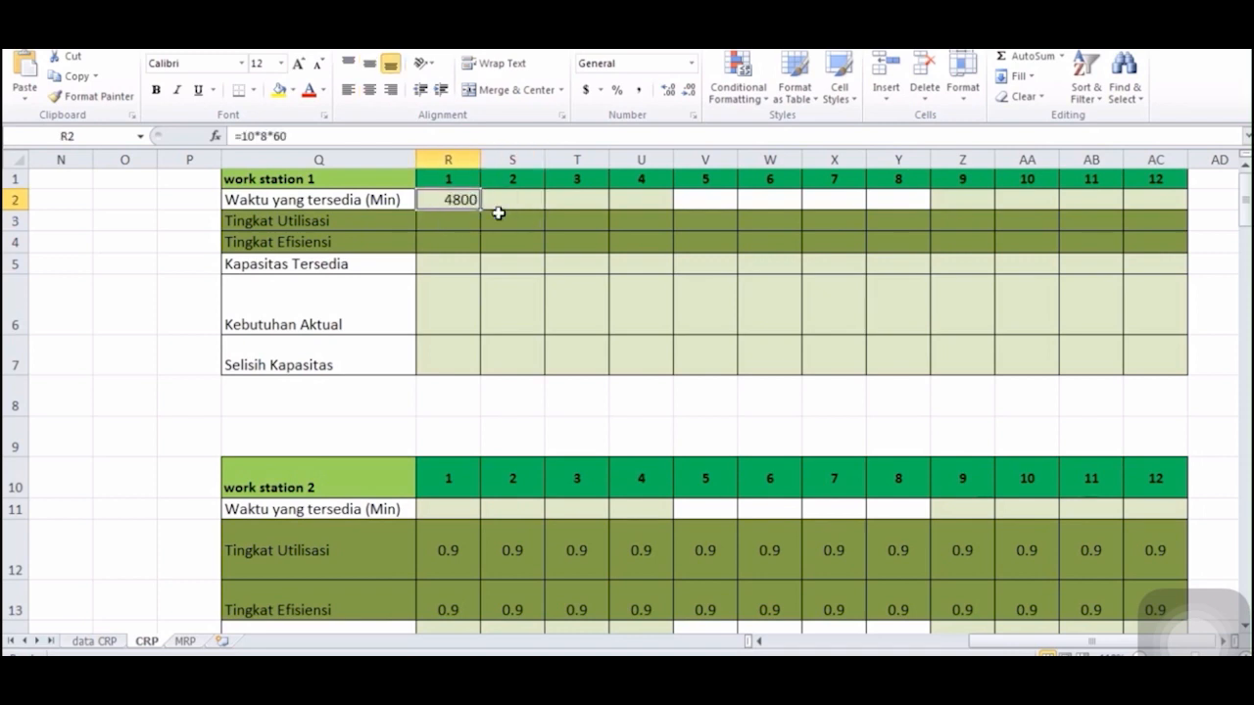
drag(481, 208, 664, 206)
- Enter =8*8*60 as work station 1's week 5 available time in V2 and fill it across to week 8 in column Y
click(720, 202)
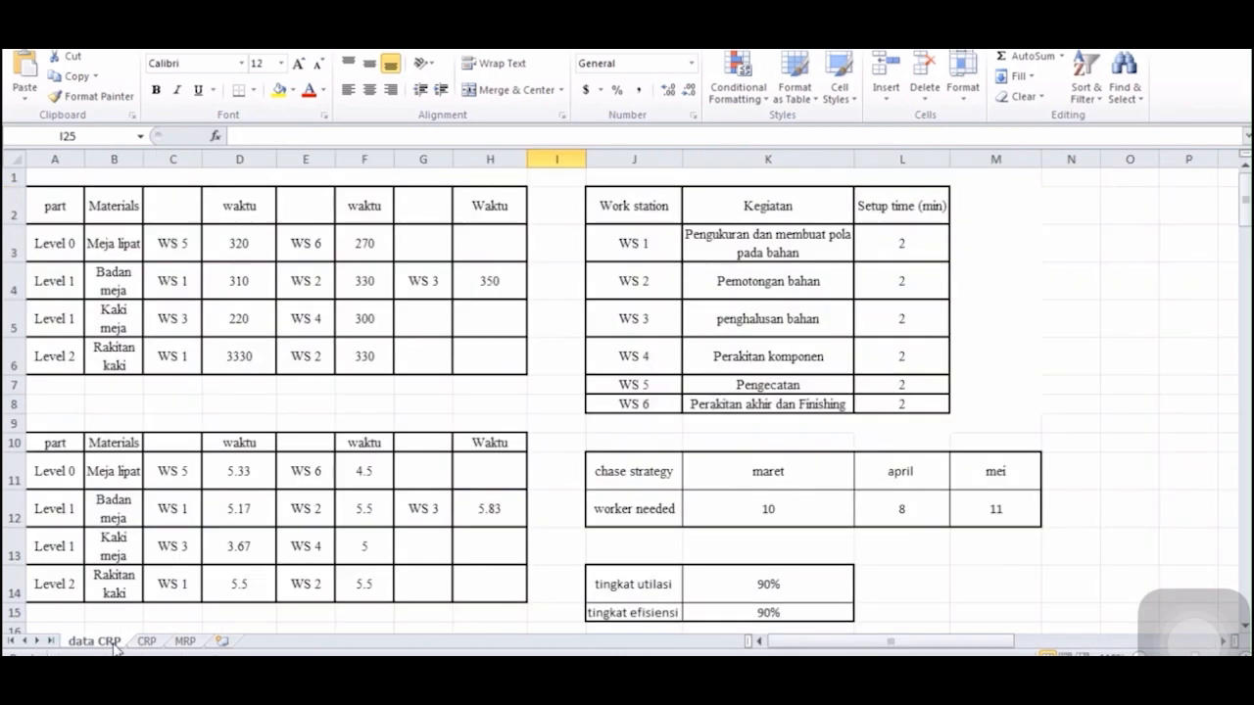
click(115, 644)
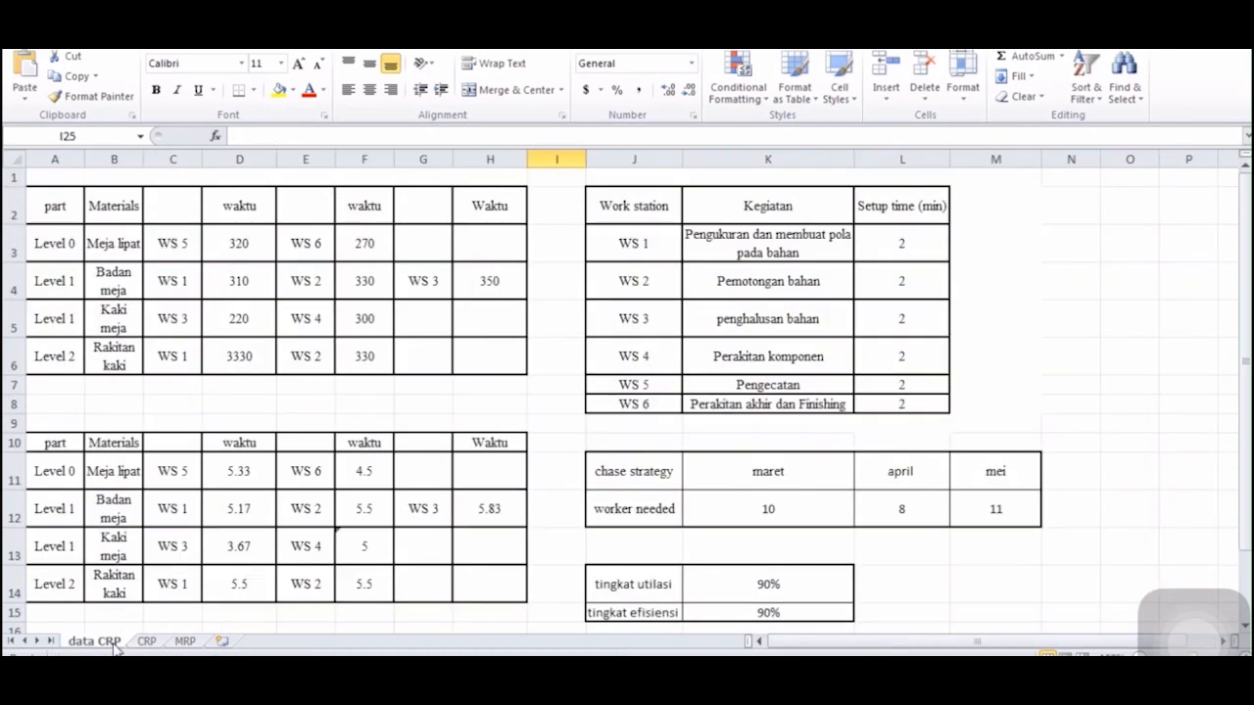
click(183, 644)
click(153, 644)
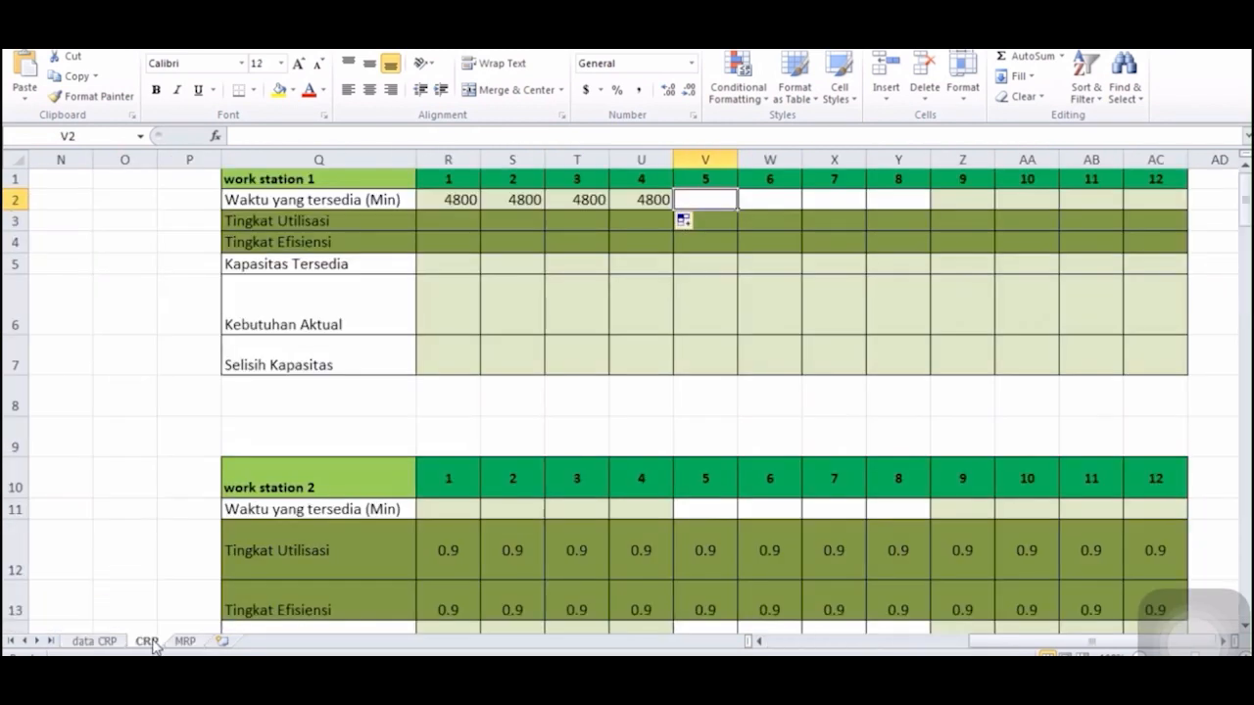
text(=)
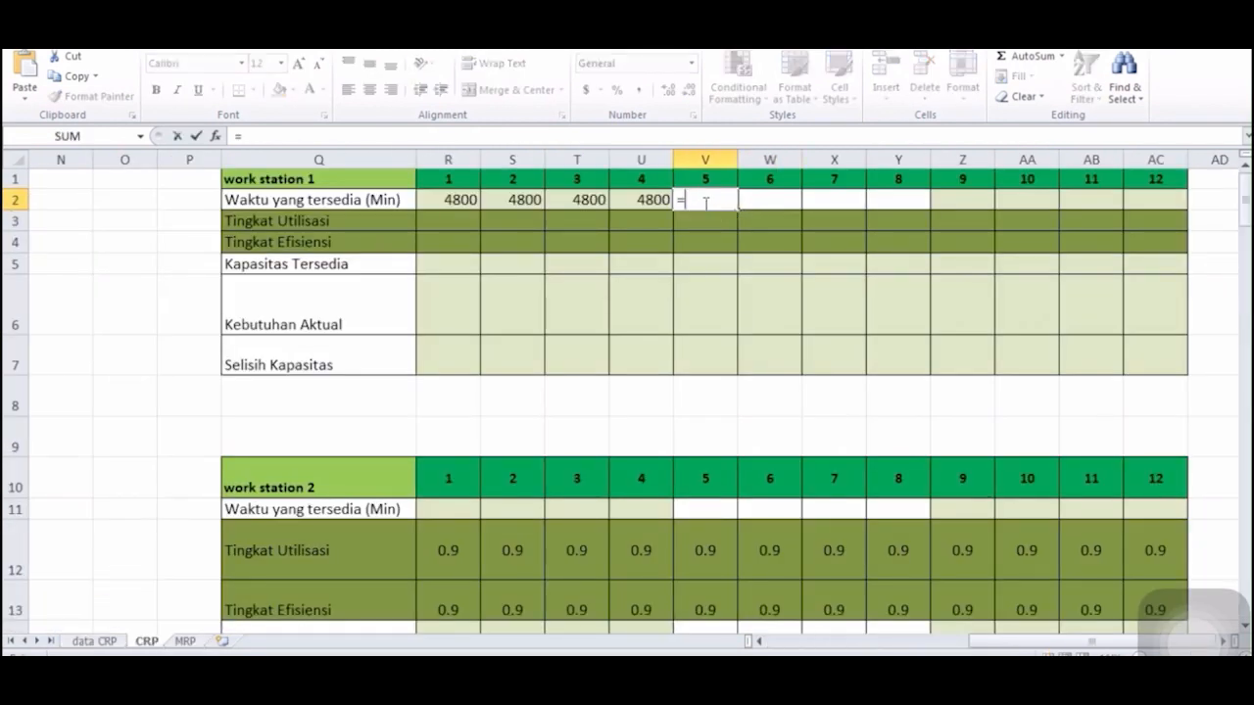
text(8*8*60)
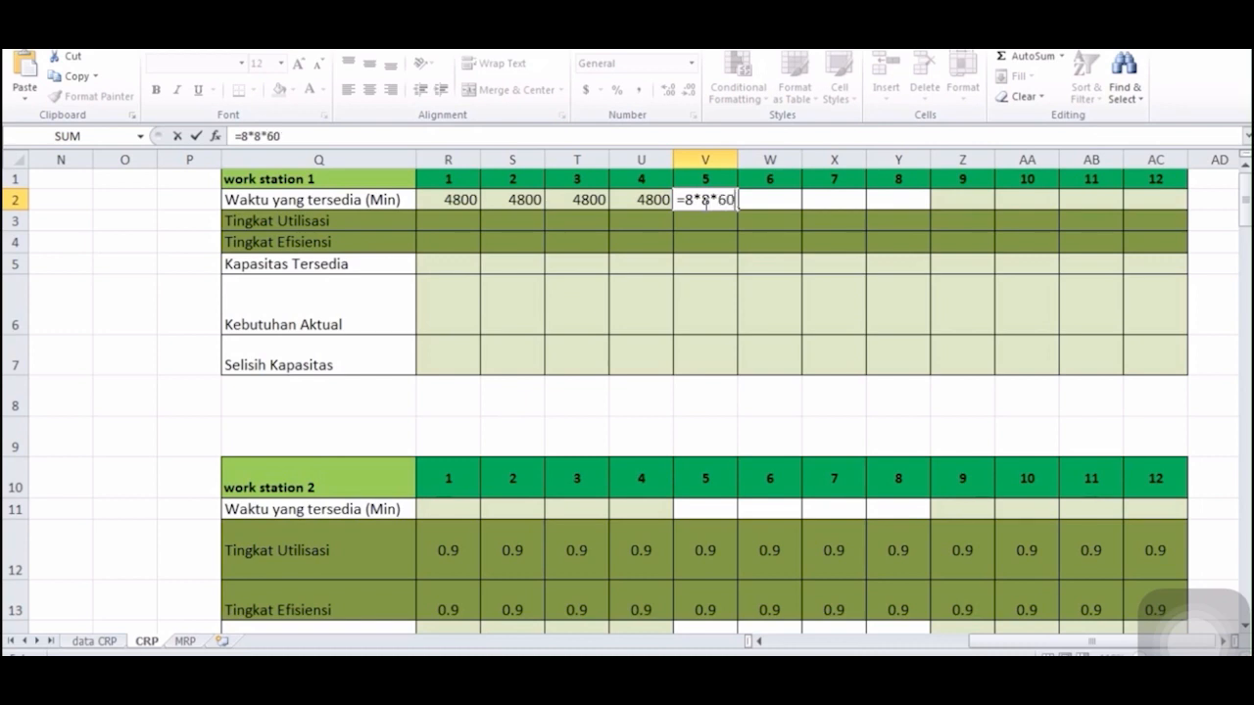
key(Return)
click(723, 201)
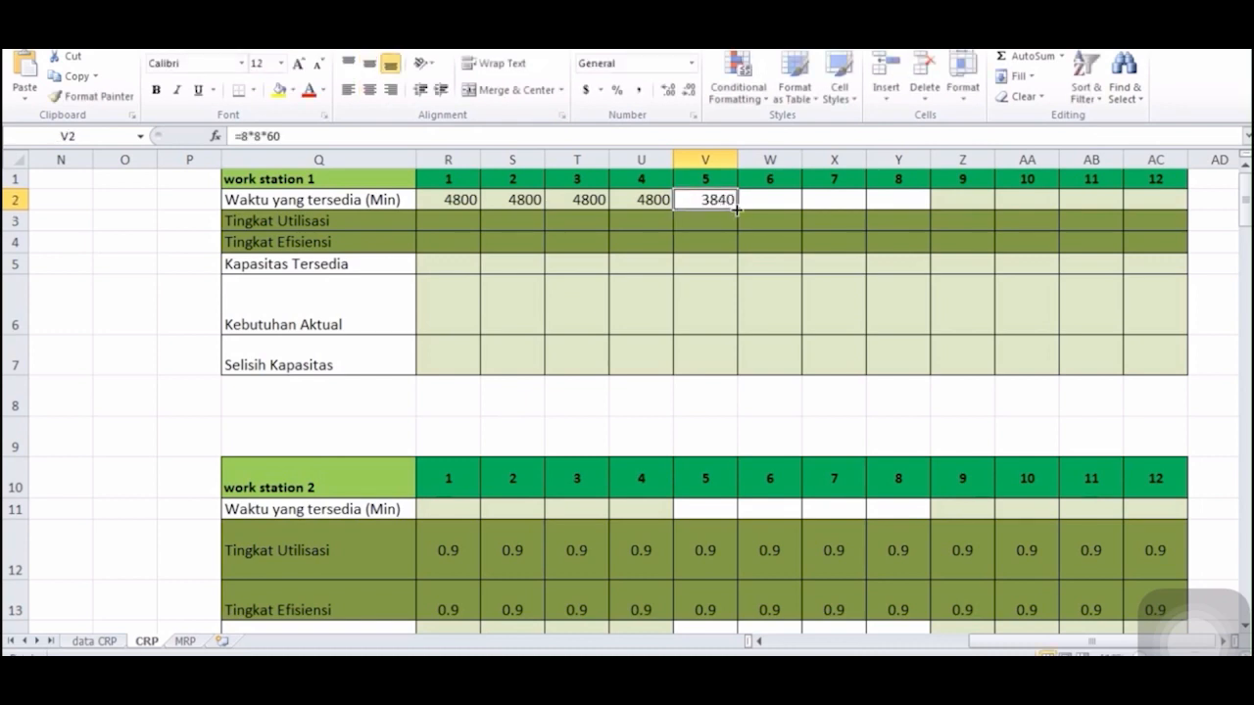
drag(736, 209, 901, 207)
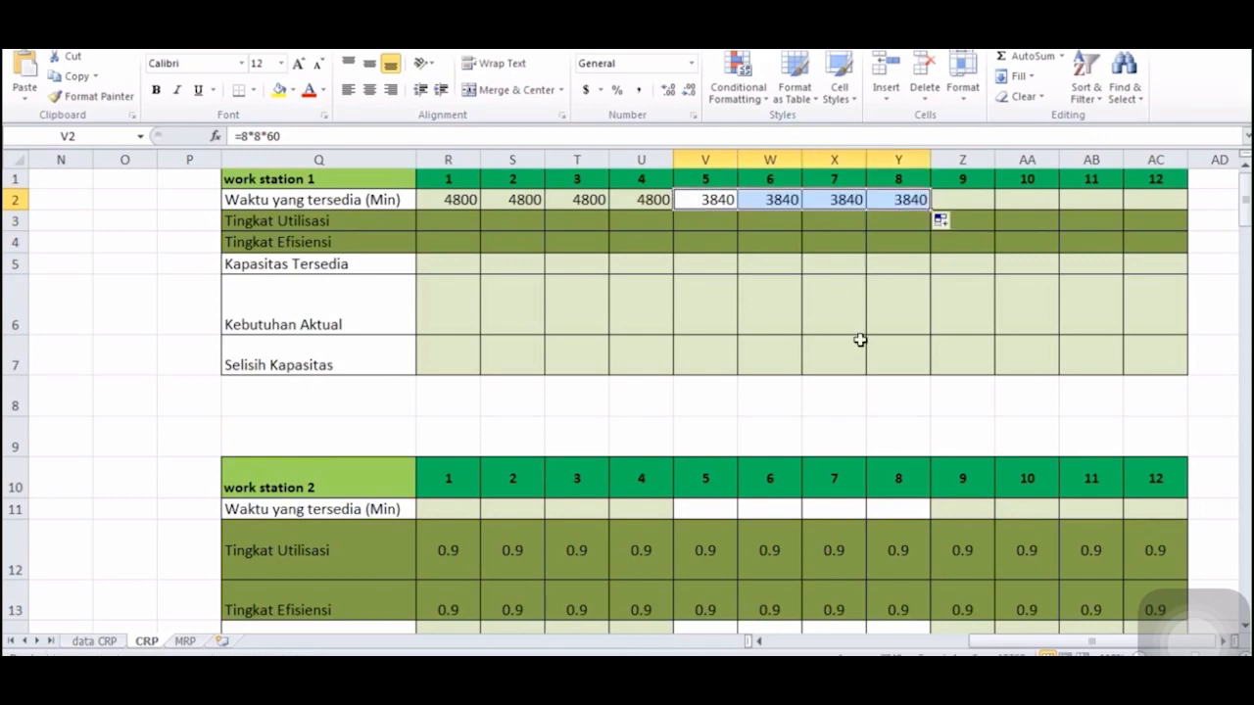
- Enter =11*8*60 as work station 1's week 9 available time in Z2 and fill it across to week 12 in column AC
click(115, 643)
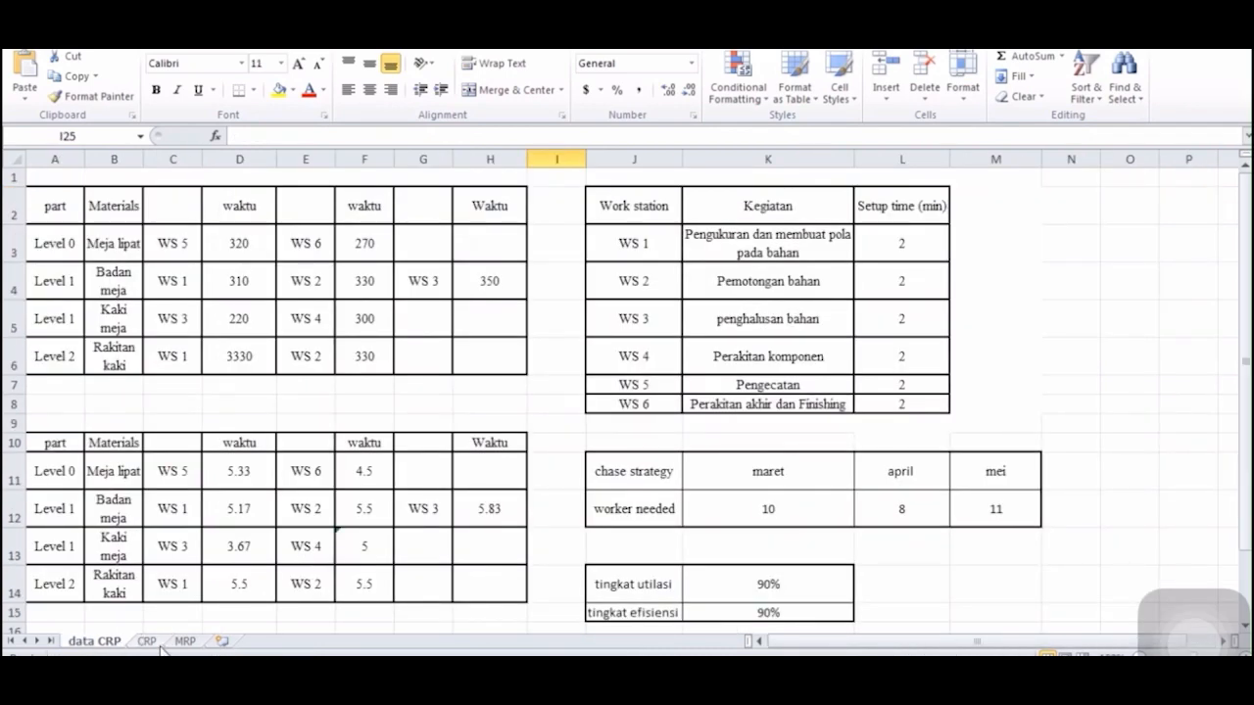
click(149, 642)
click(966, 199)
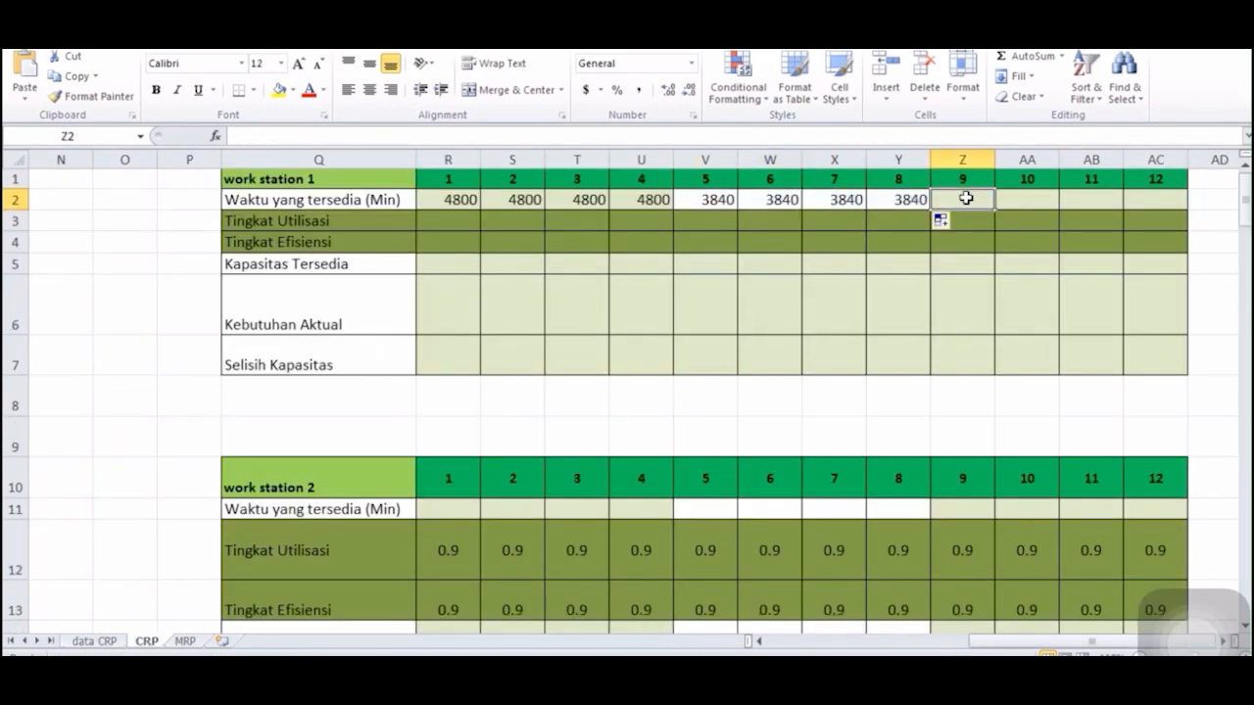
text(=1)
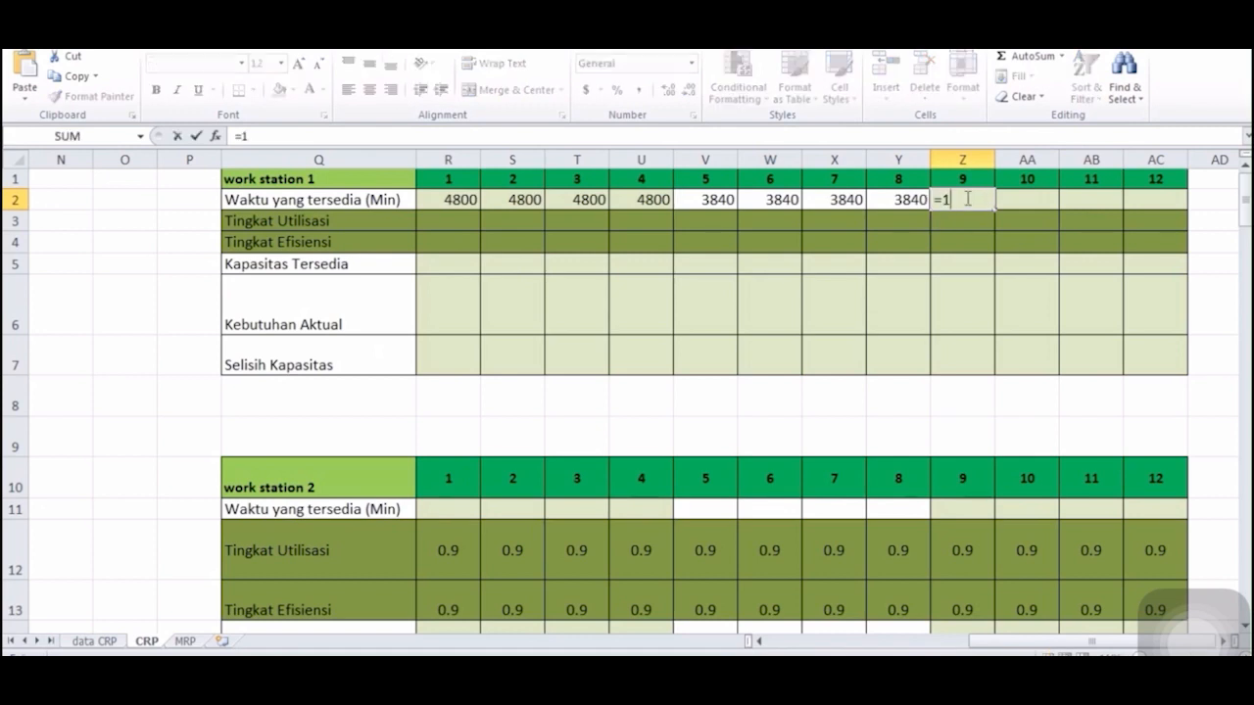
text(1)8*60)
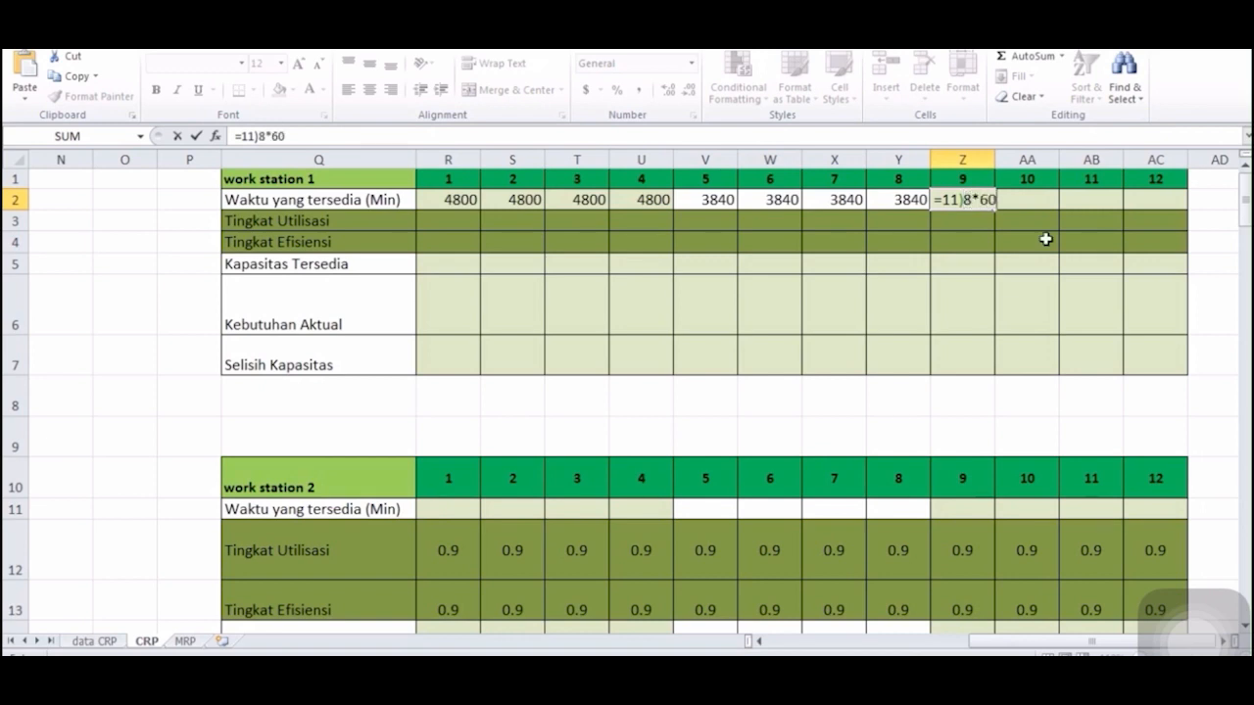
key(BackSpace)
key(Return)
click(970, 204)
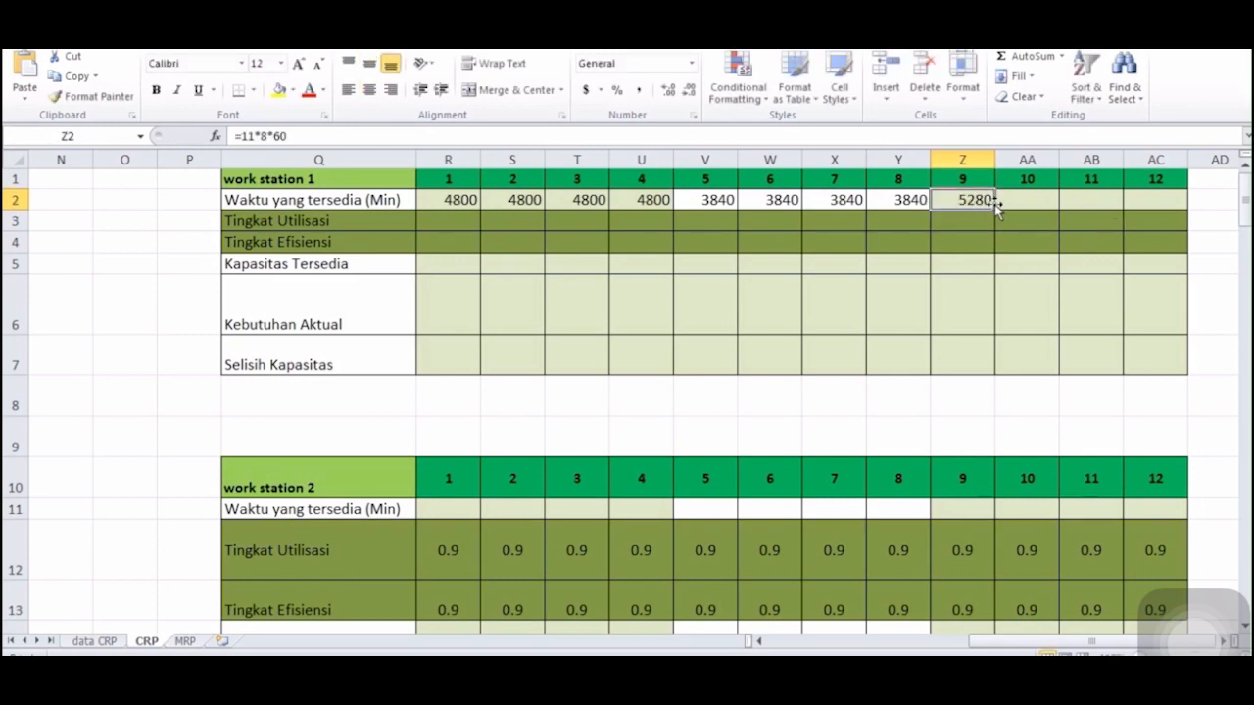
drag(994, 209, 1175, 202)
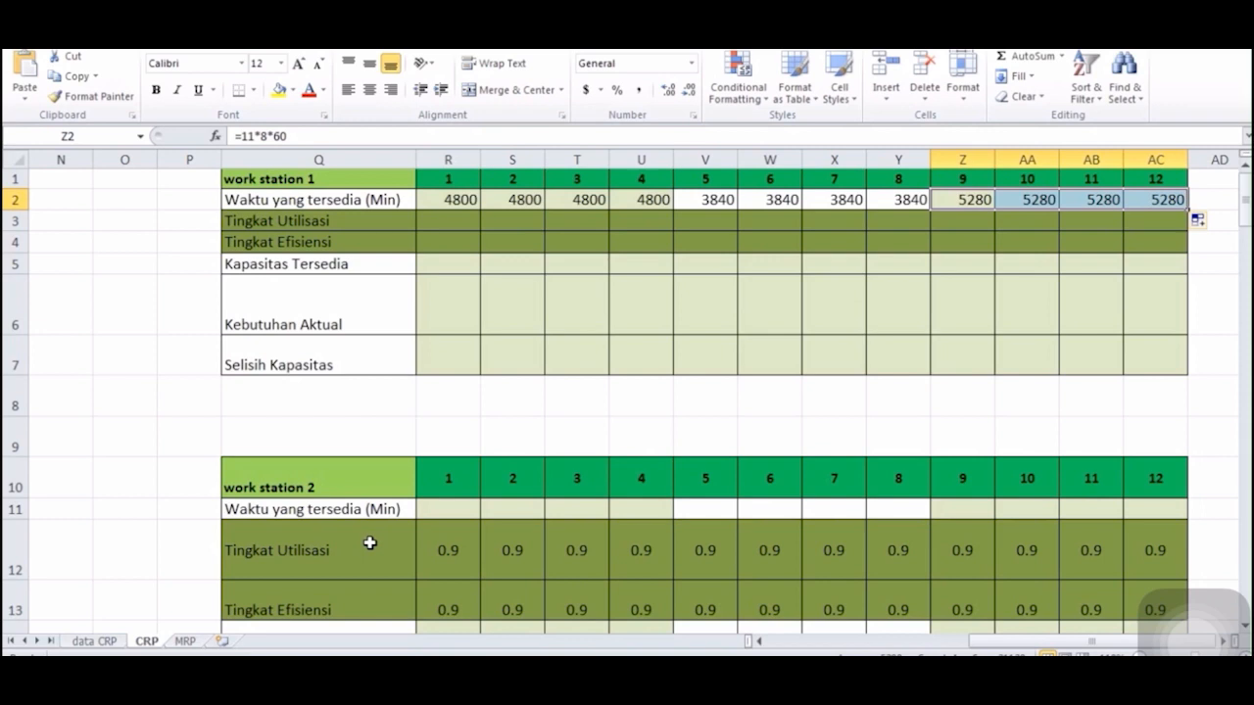
- Set work station 1's utilization and efficiency rates in rows 3 and 4 to 0.9 for weeks 1 to 12
click(103, 643)
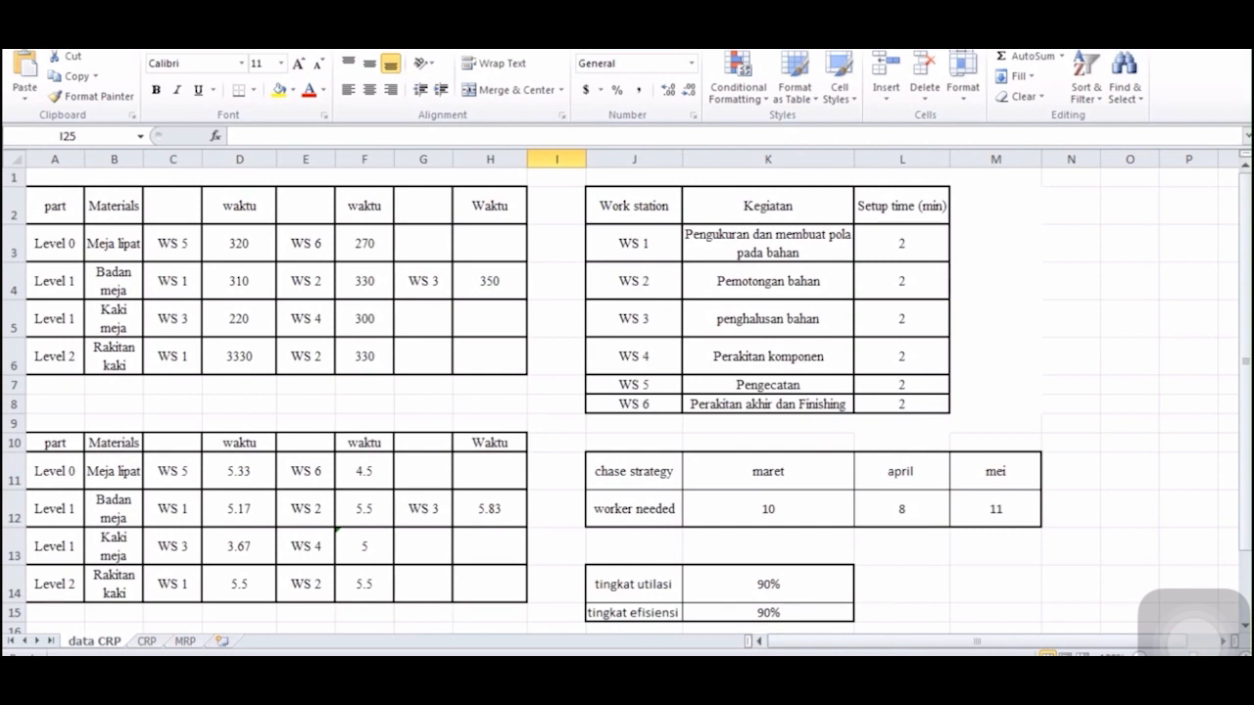
click(871, 686)
click(147, 642)
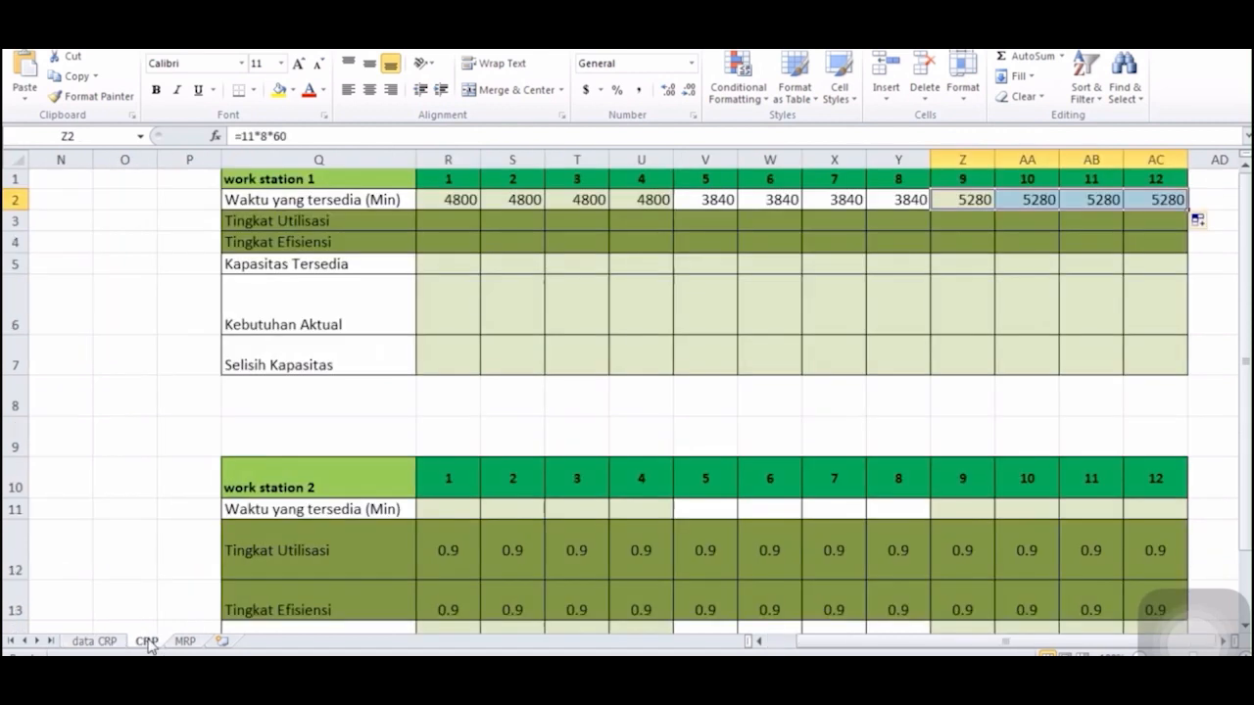
click(466, 220)
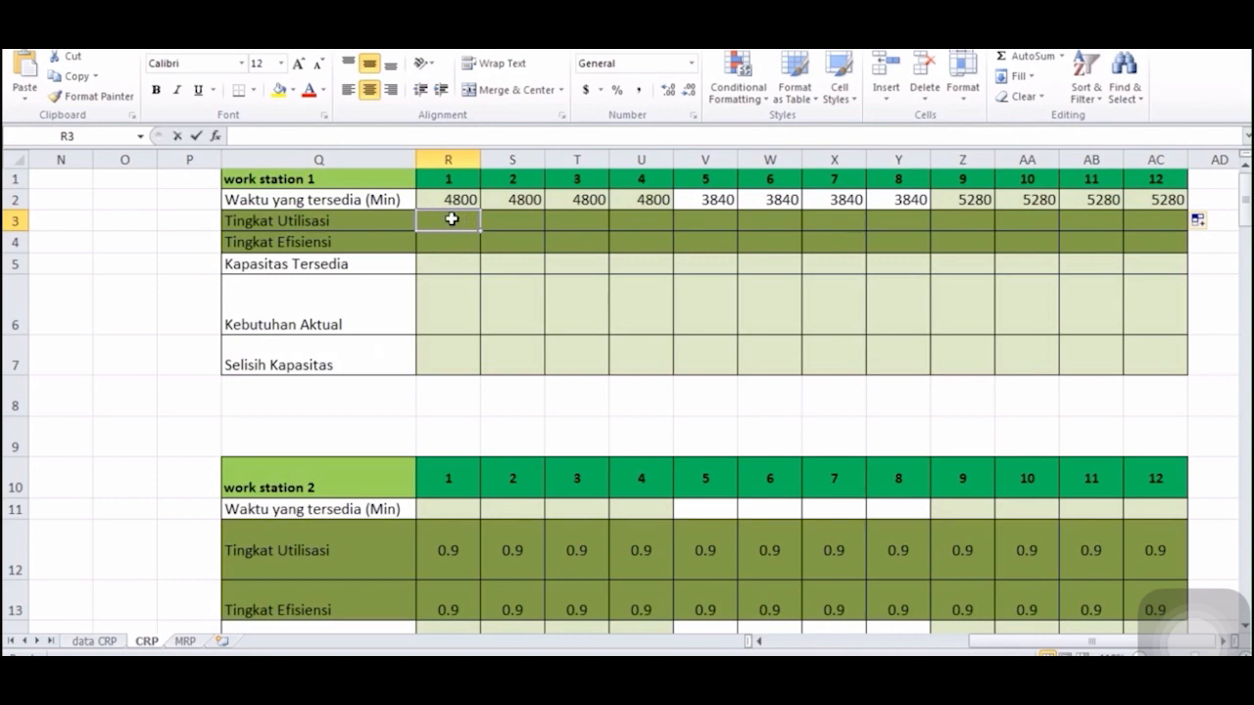
text(0.9)
click(488, 260)
click(456, 219)
drag(480, 233, 486, 262)
drag(462, 221, 1175, 235)
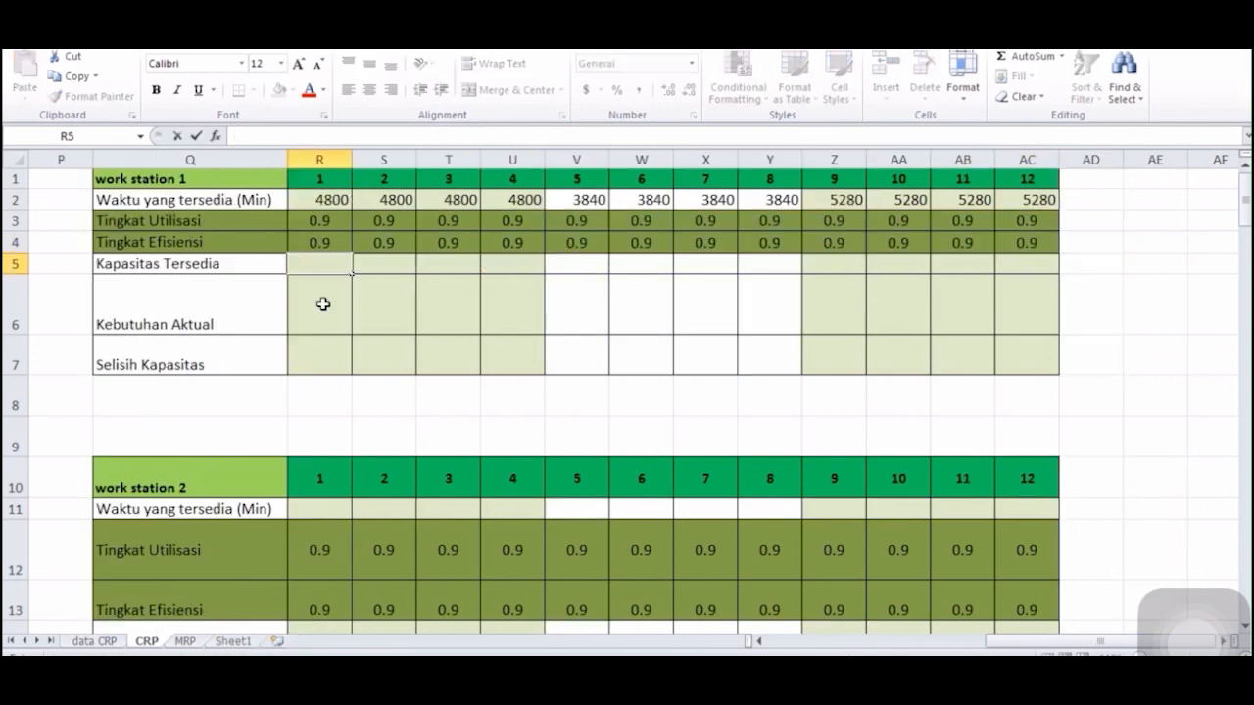
- Calculate the week 1 available capacity for work station 1 in R5 with =R2*R3*R4
text(=)
click(334, 201)
text(*)
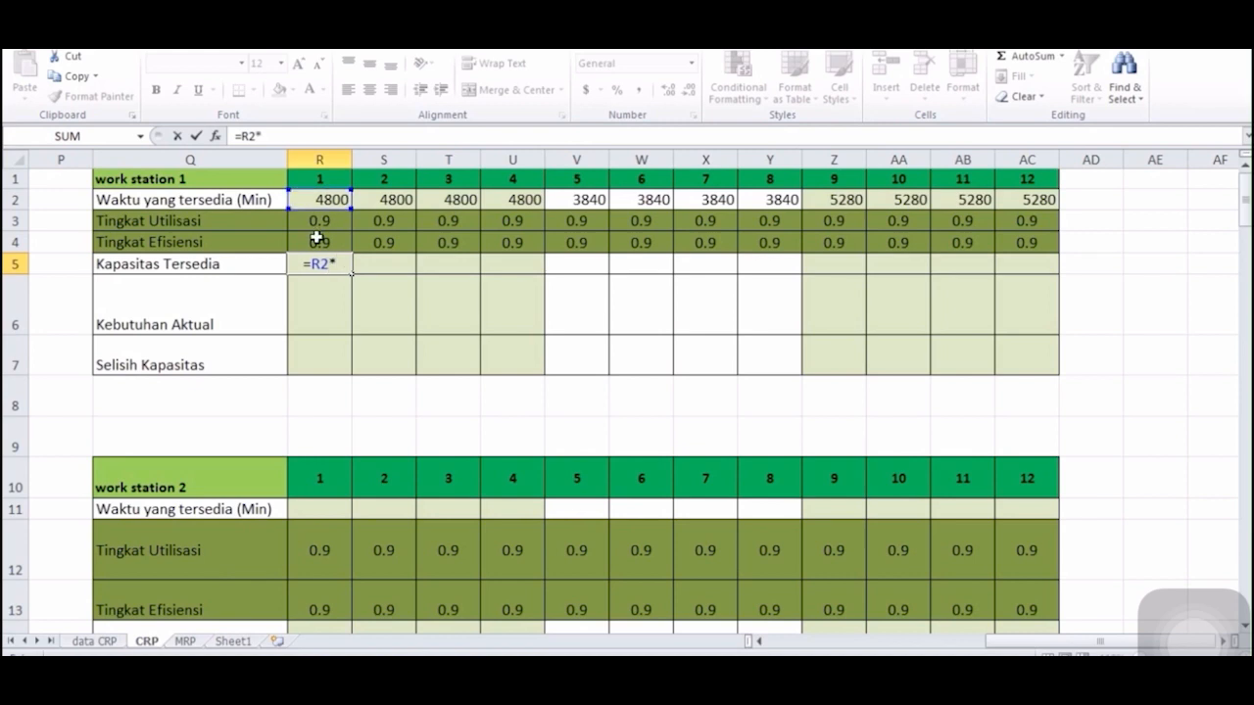
click(321, 219)
text(*)
click(324, 245)
key(Return)
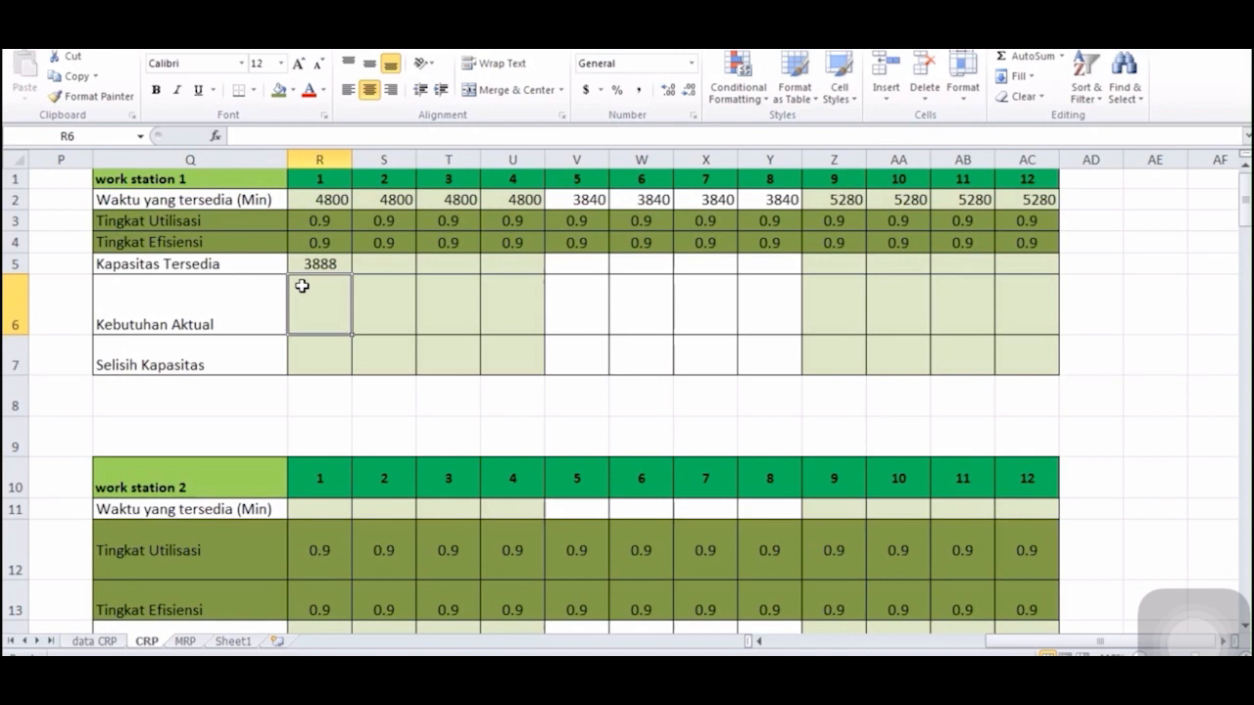
- Check the data CRP sheet for the materials processed at WS 1, returning to the CRP sheet
text(=)
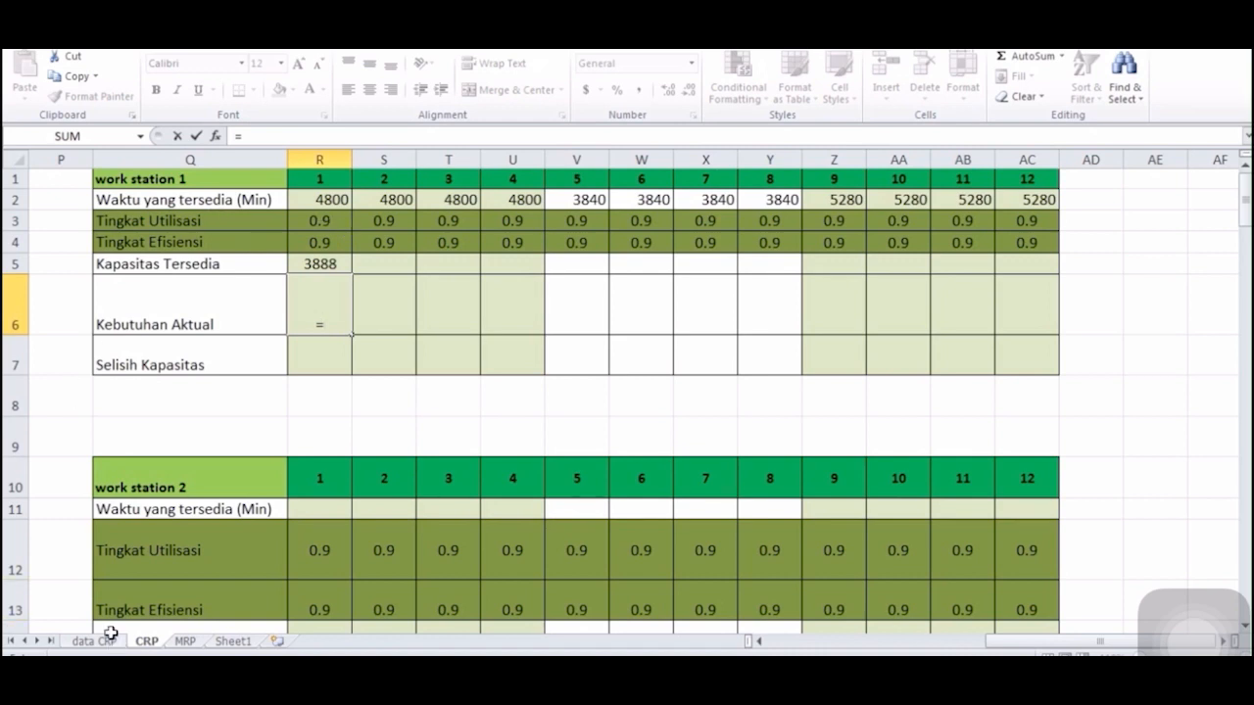
key(Escape)
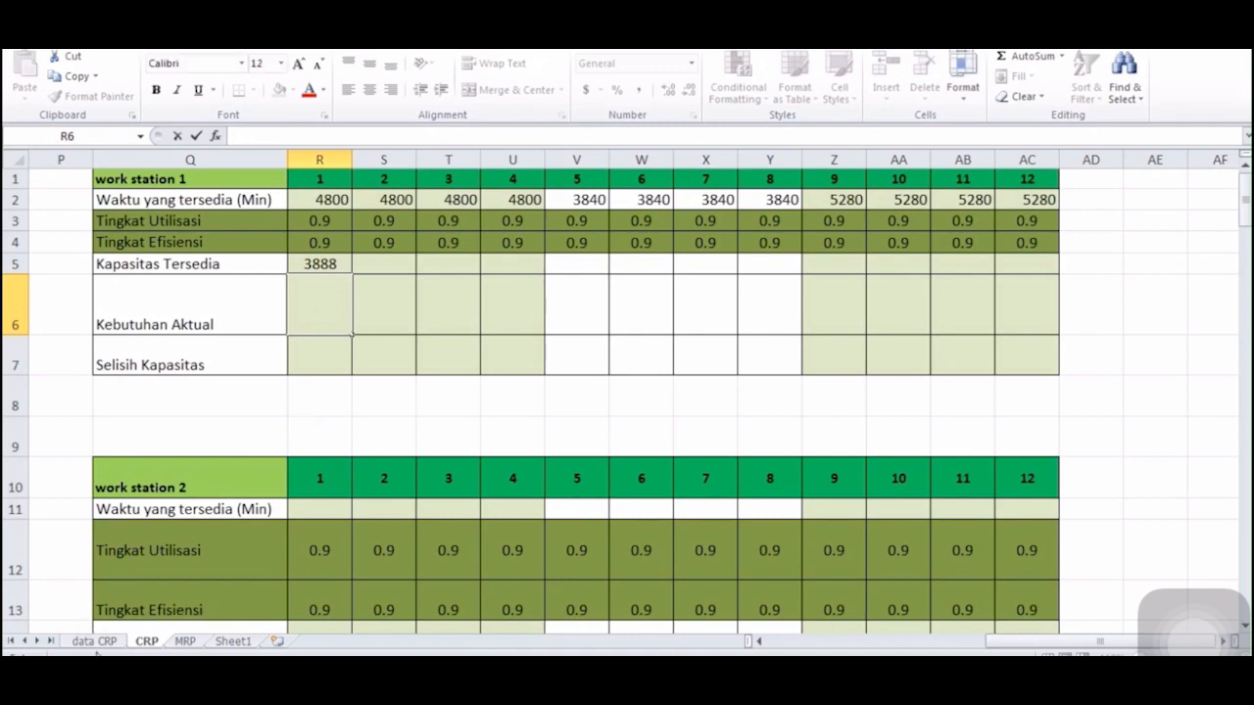
click(97, 644)
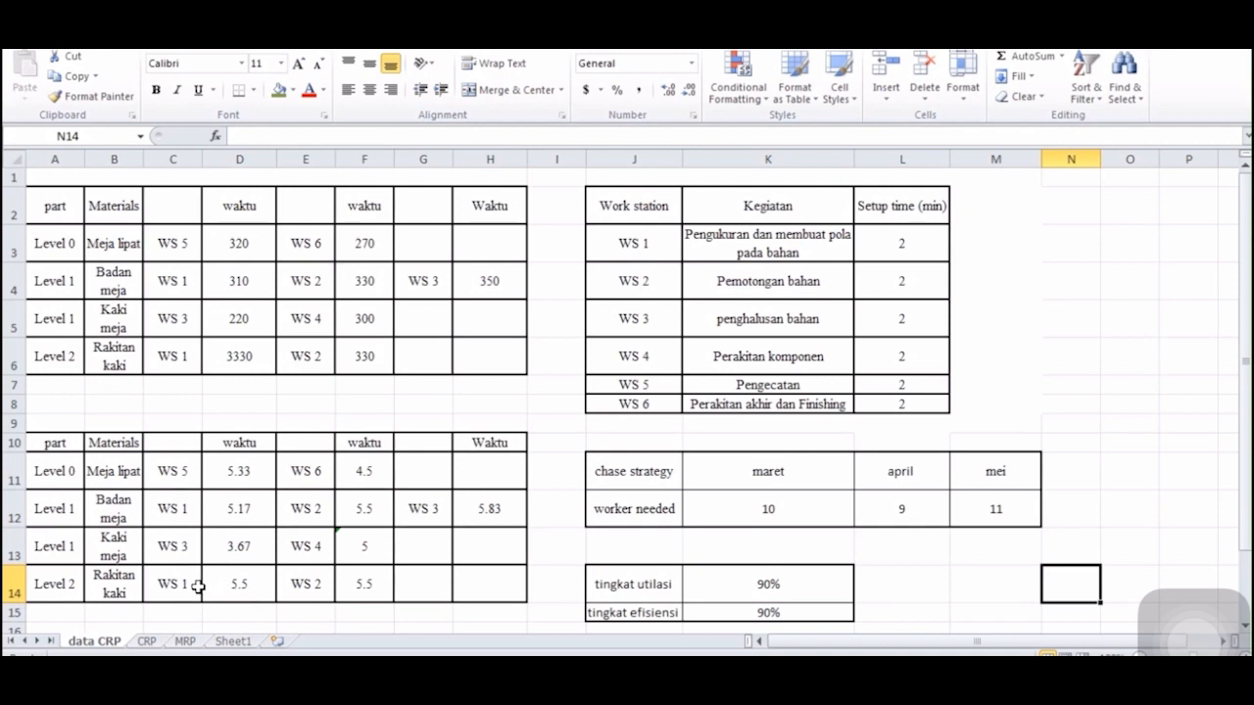
click(146, 641)
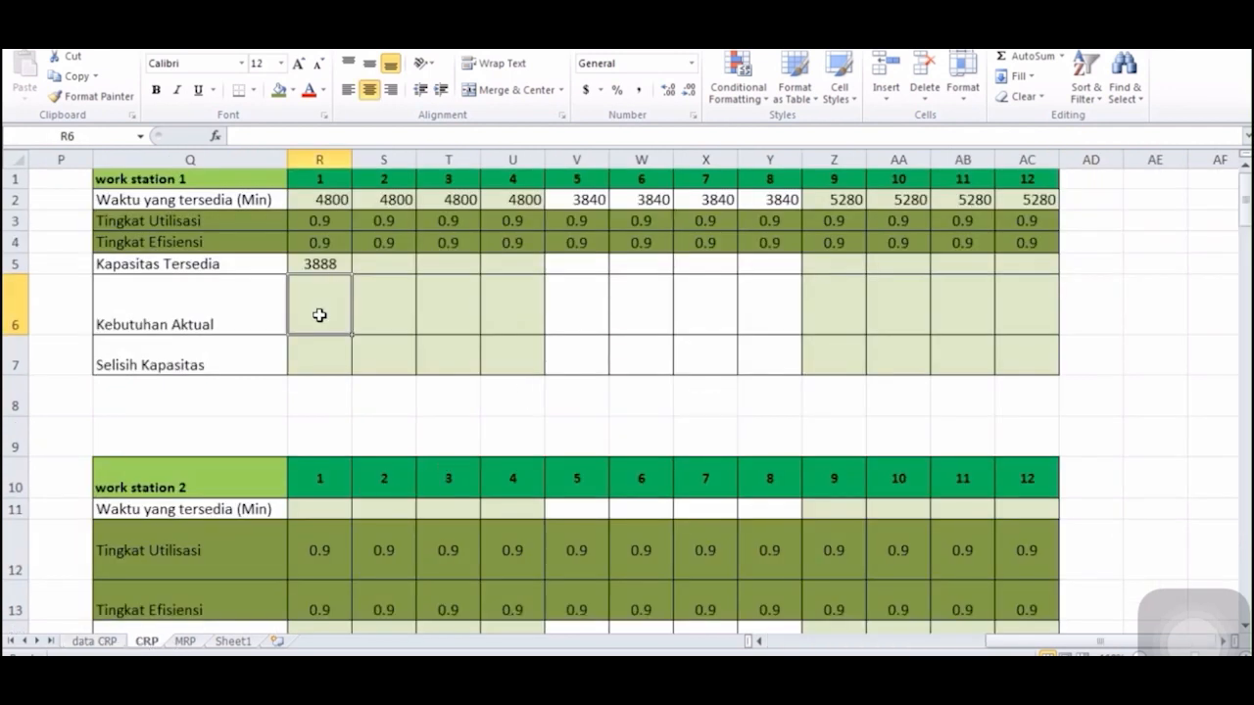
- Enter =B29+B76 as work station 1's week 1 actual requirement in R6 and fill R5:R6 across to week 12 in column AC
text(=)
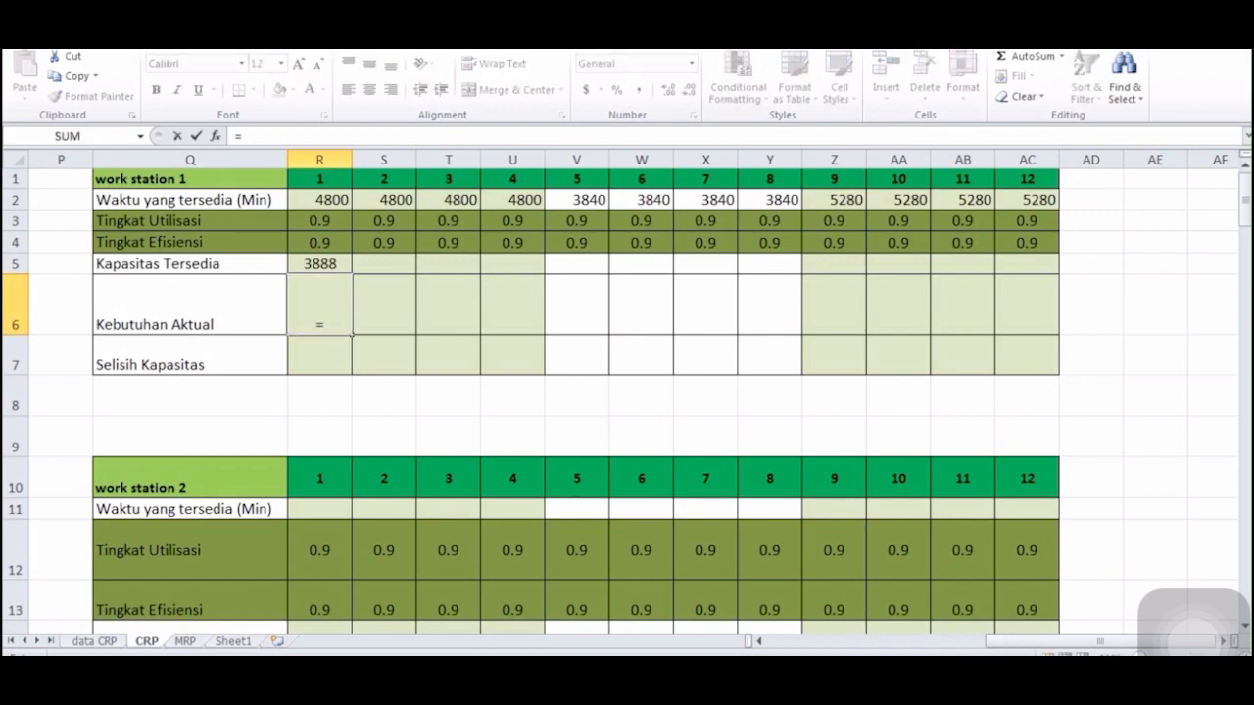
drag(996, 642, 779, 642)
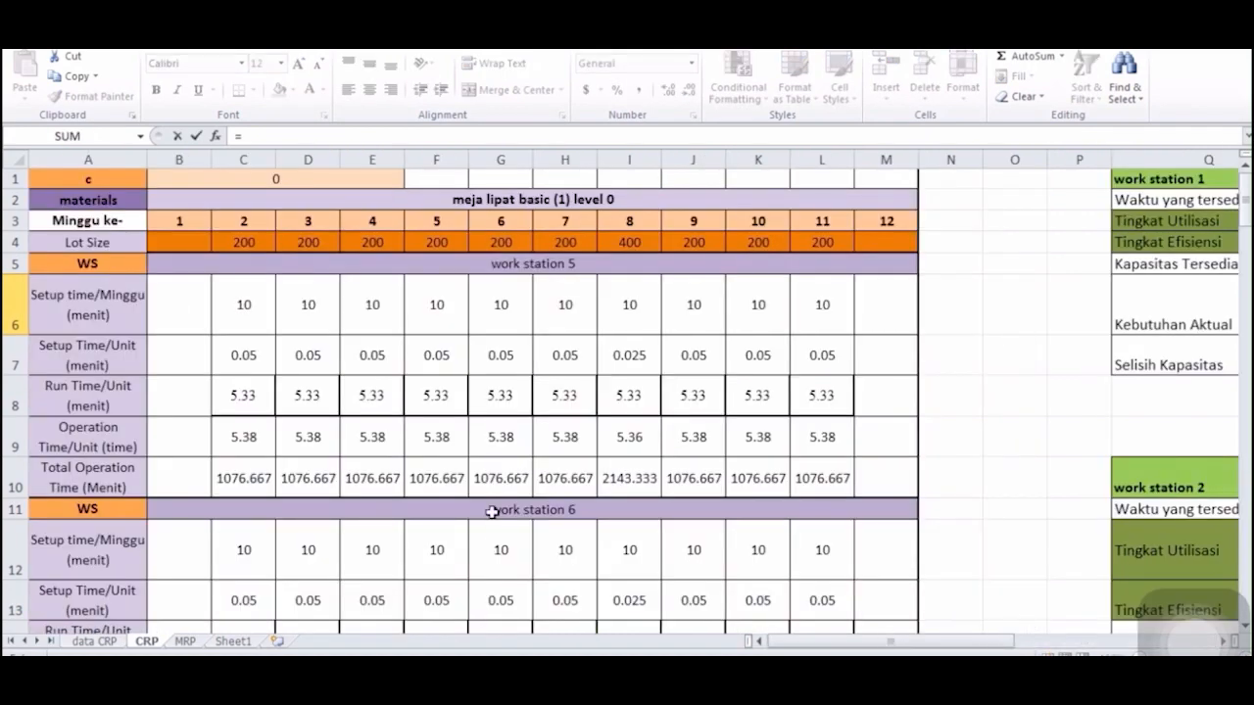
scroll(497, 490, down, 5)
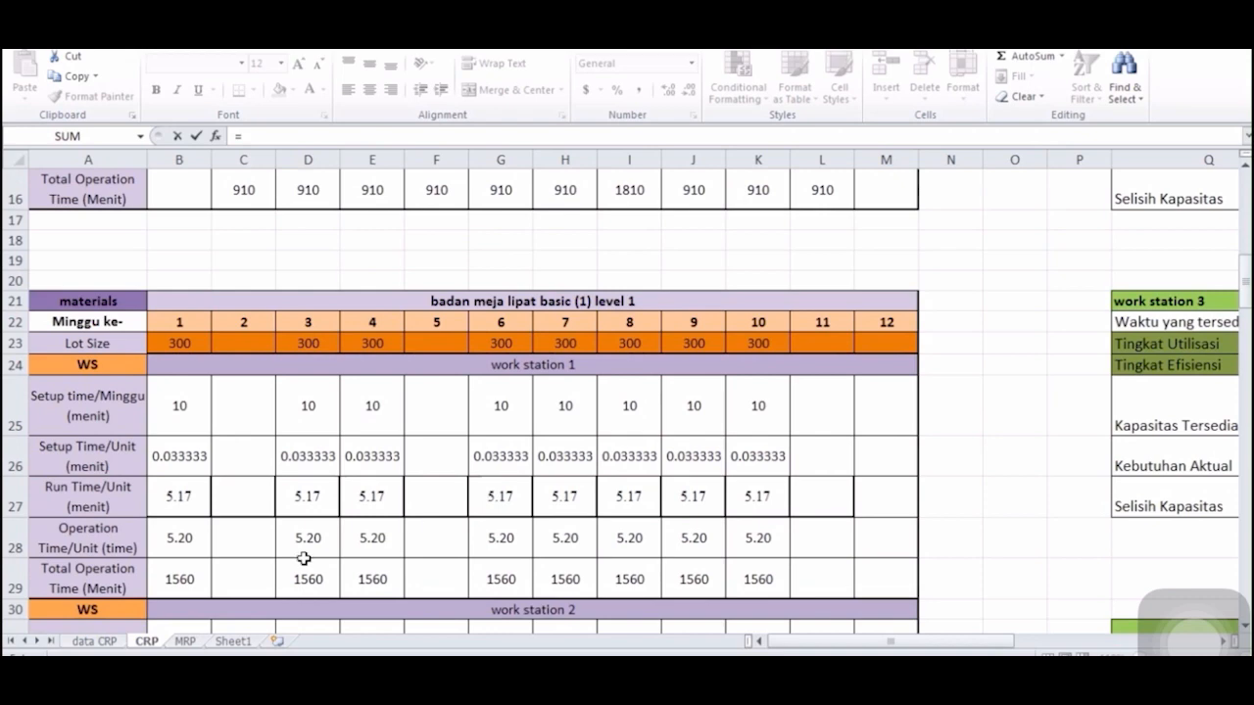
click(199, 575)
text(+)
scroll(252, 577, down, 4)
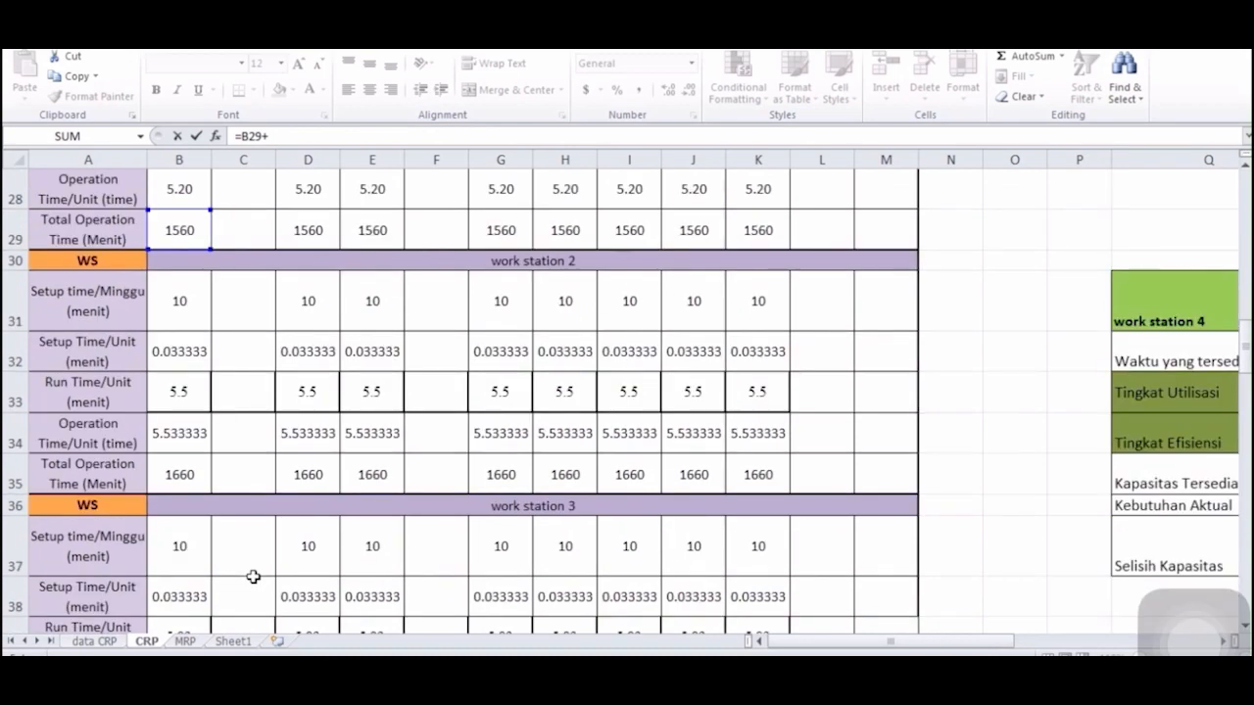
scroll(253, 577, down, 6)
scroll(252, 577, down, 6)
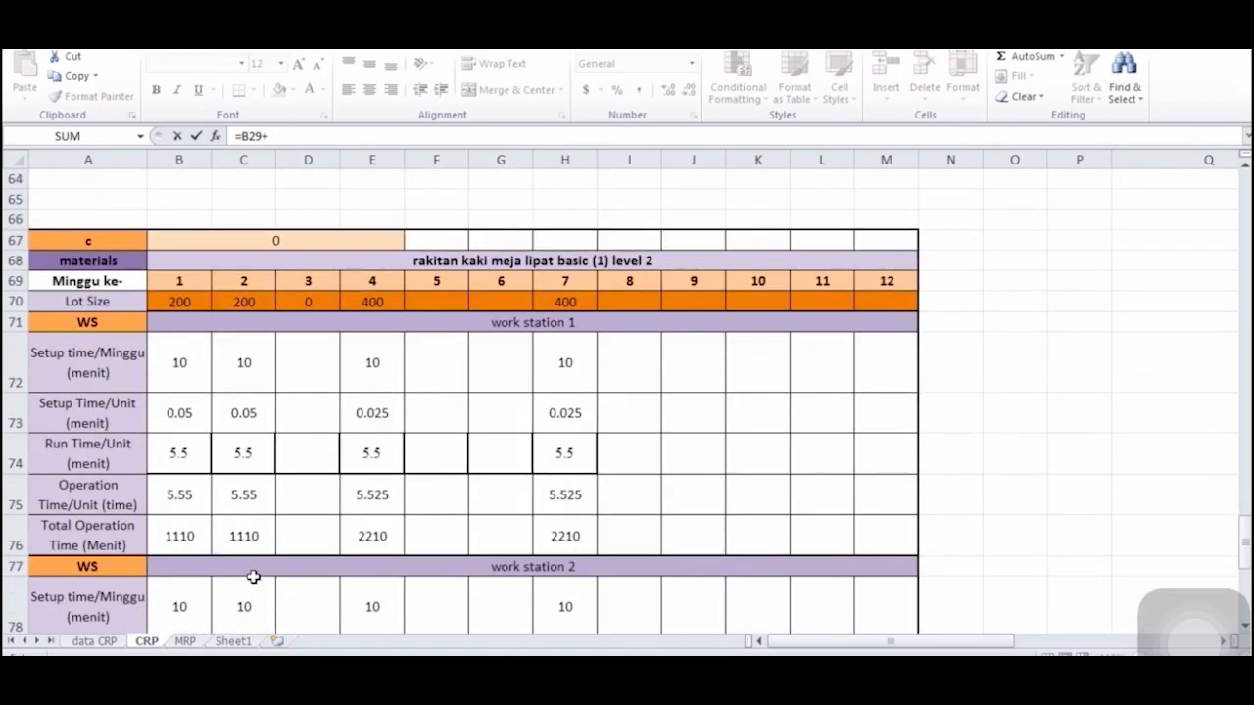
click(186, 536)
key(Return)
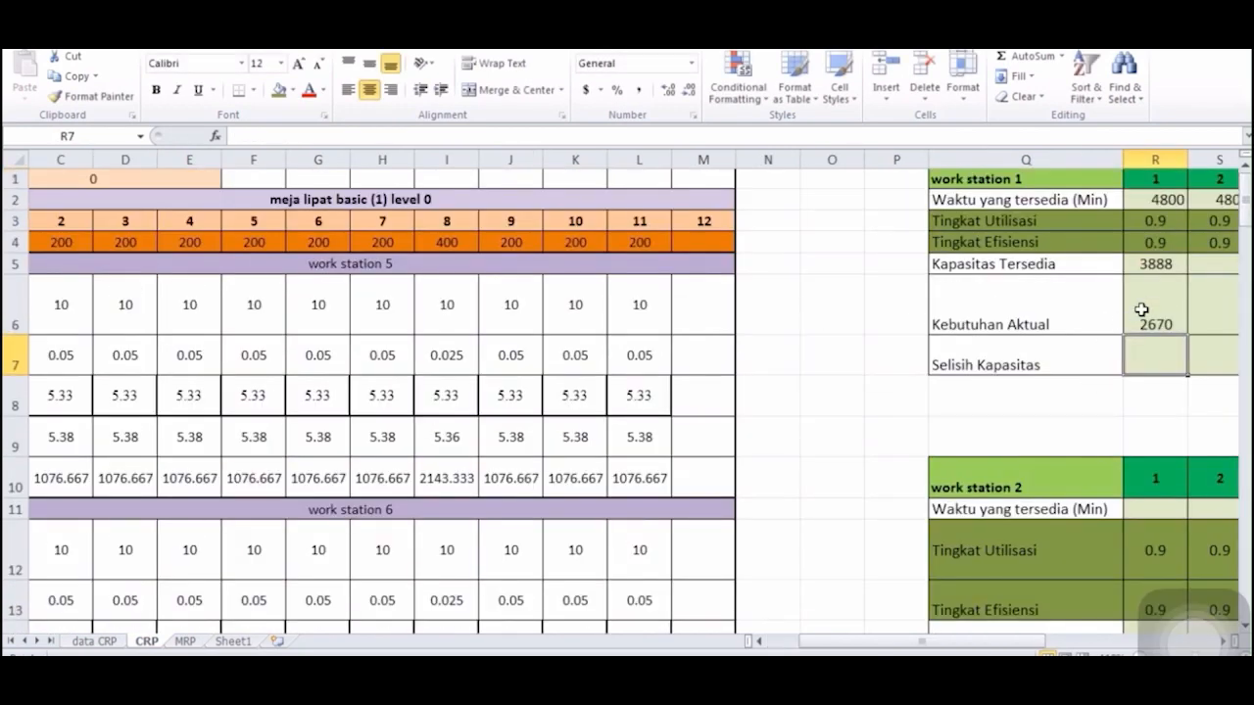
drag(857, 643, 1026, 640)
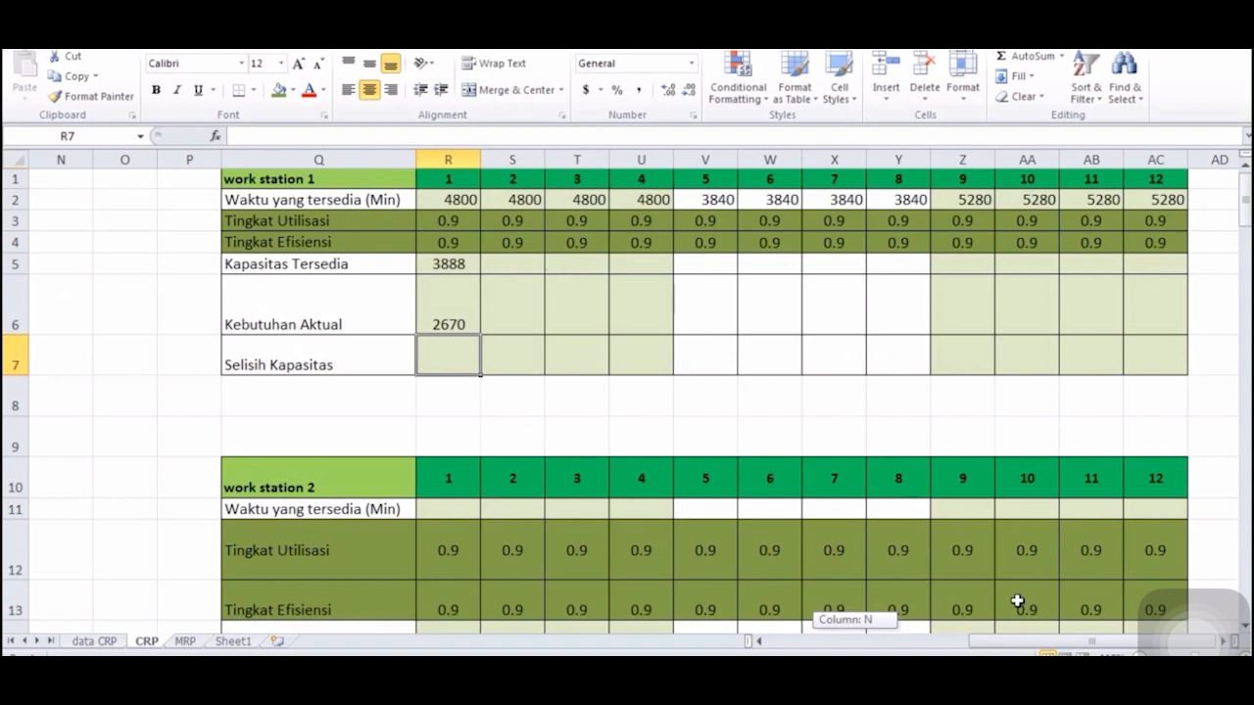
drag(441, 265, 1148, 336)
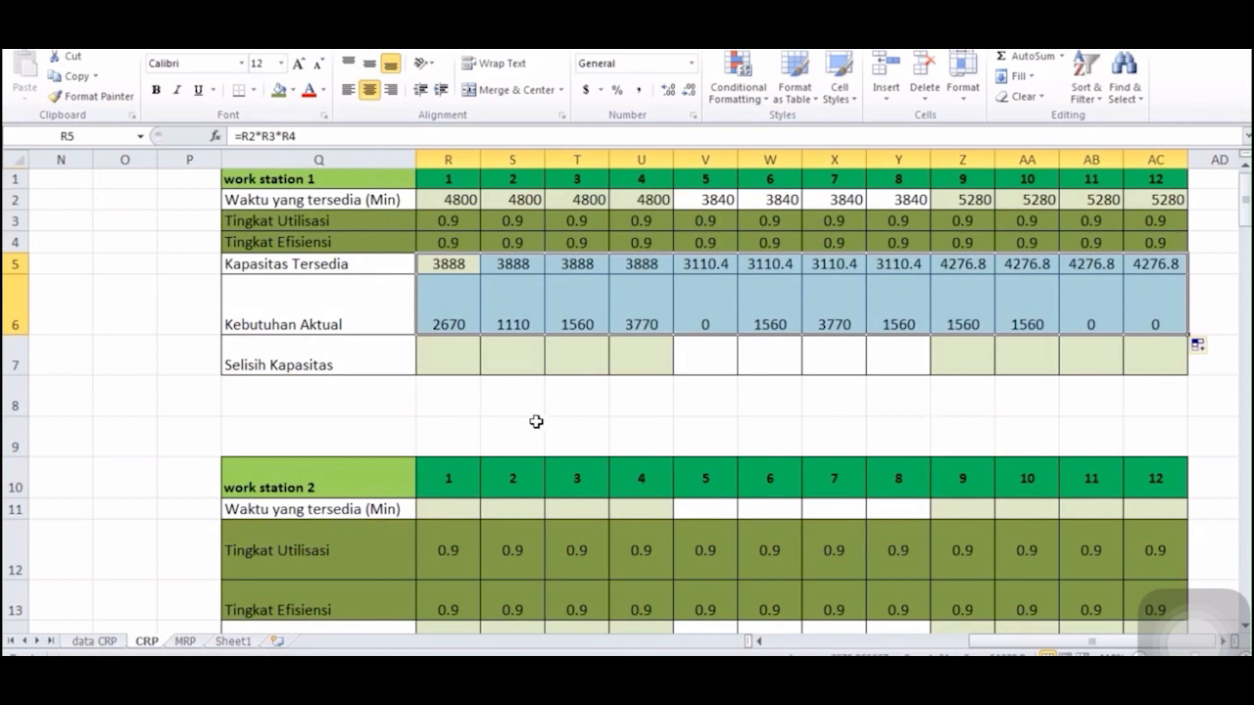
- Calculate work station 1's week 1 capacity difference in R7 with =R5-R6 and fill it across to week 12 in column AC
click(454, 360)
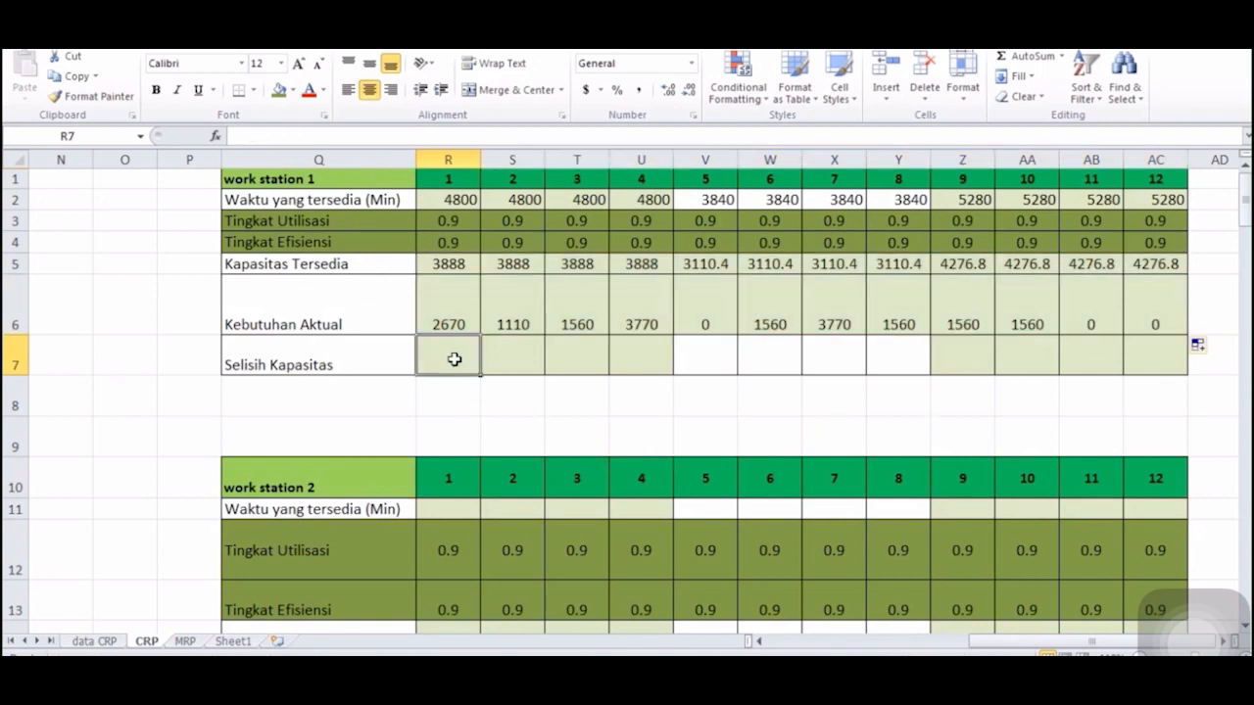
text(=)
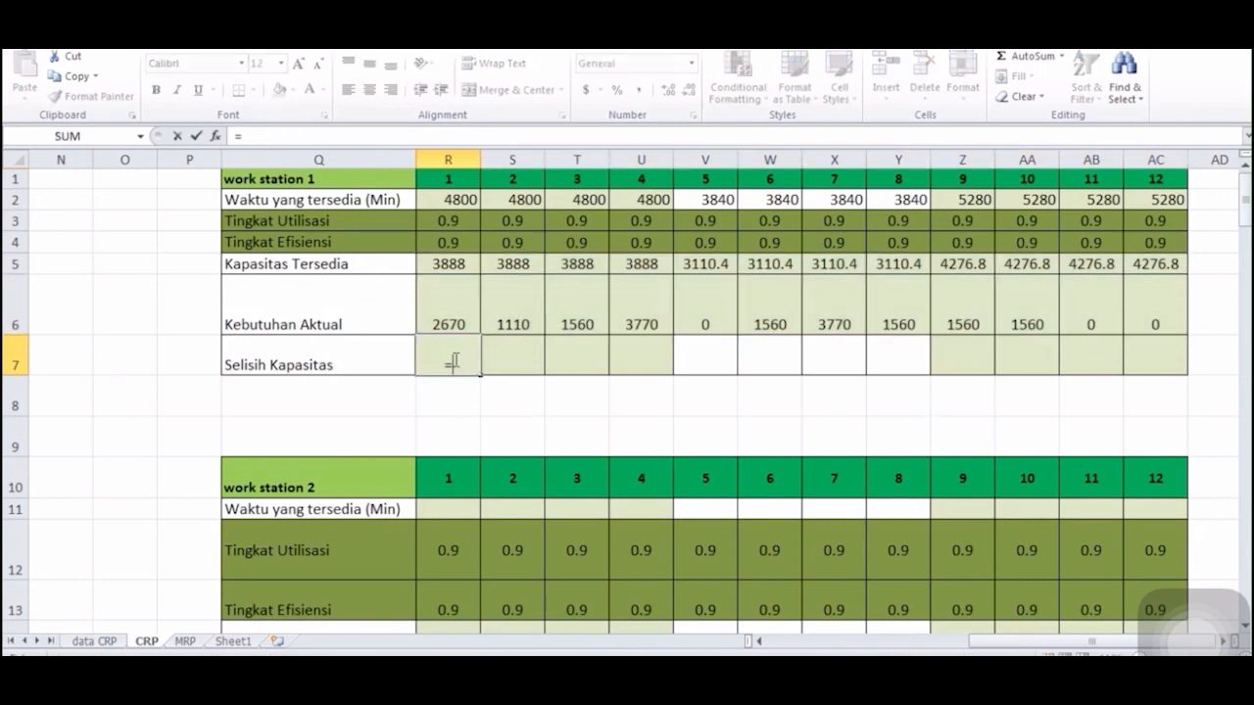
click(474, 264)
text(-)
click(458, 307)
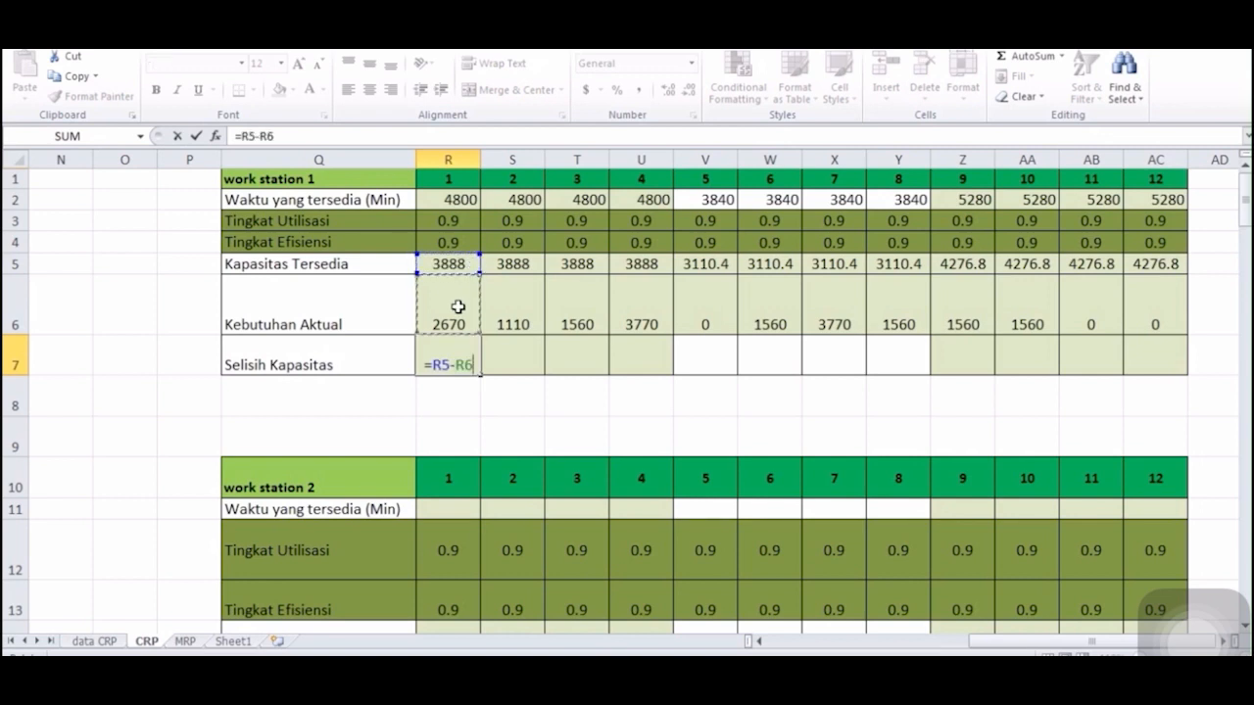
key(Return)
click(442, 363)
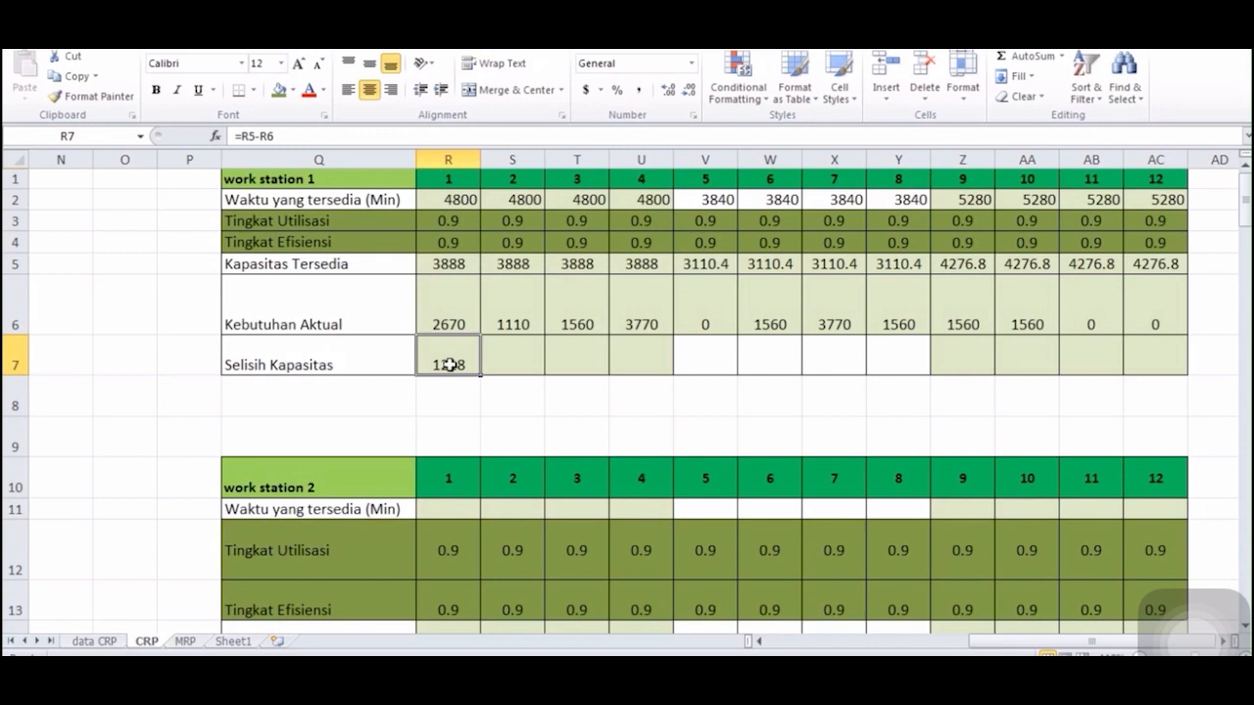
drag(489, 375, 1163, 363)
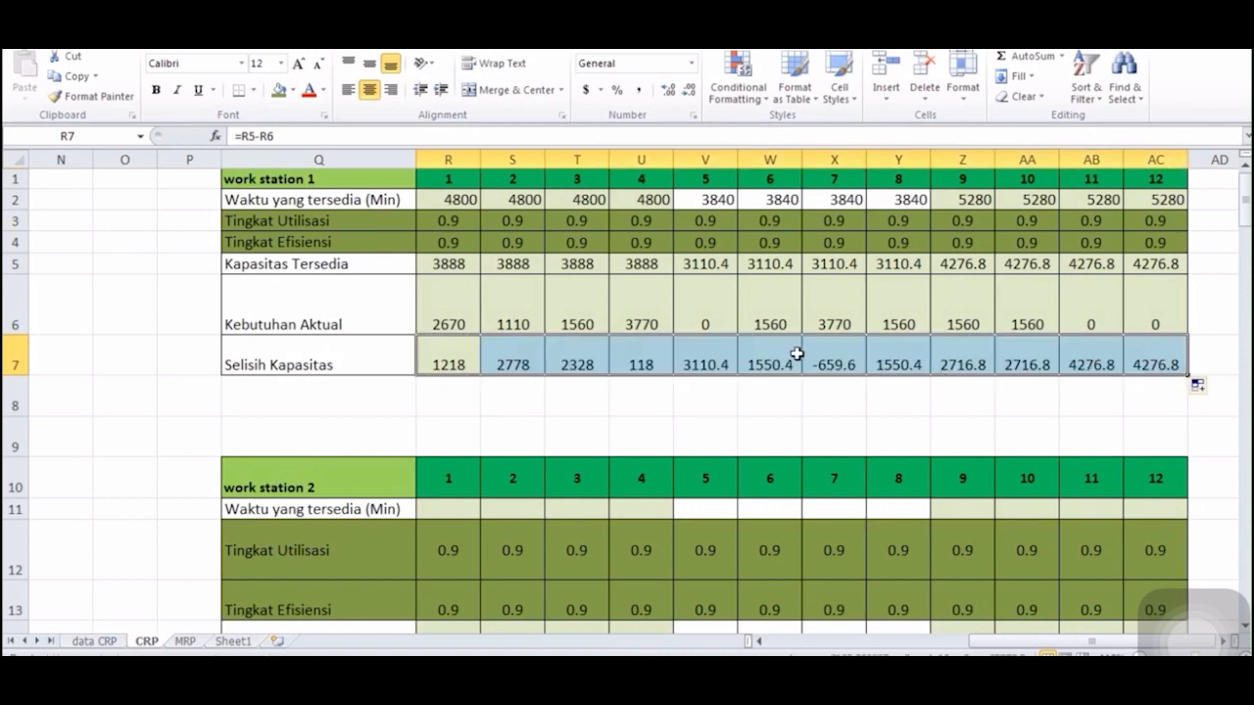
- Examine work station 1's capacity differences for weeks 5 and 7 and the work station tables below
click(724, 346)
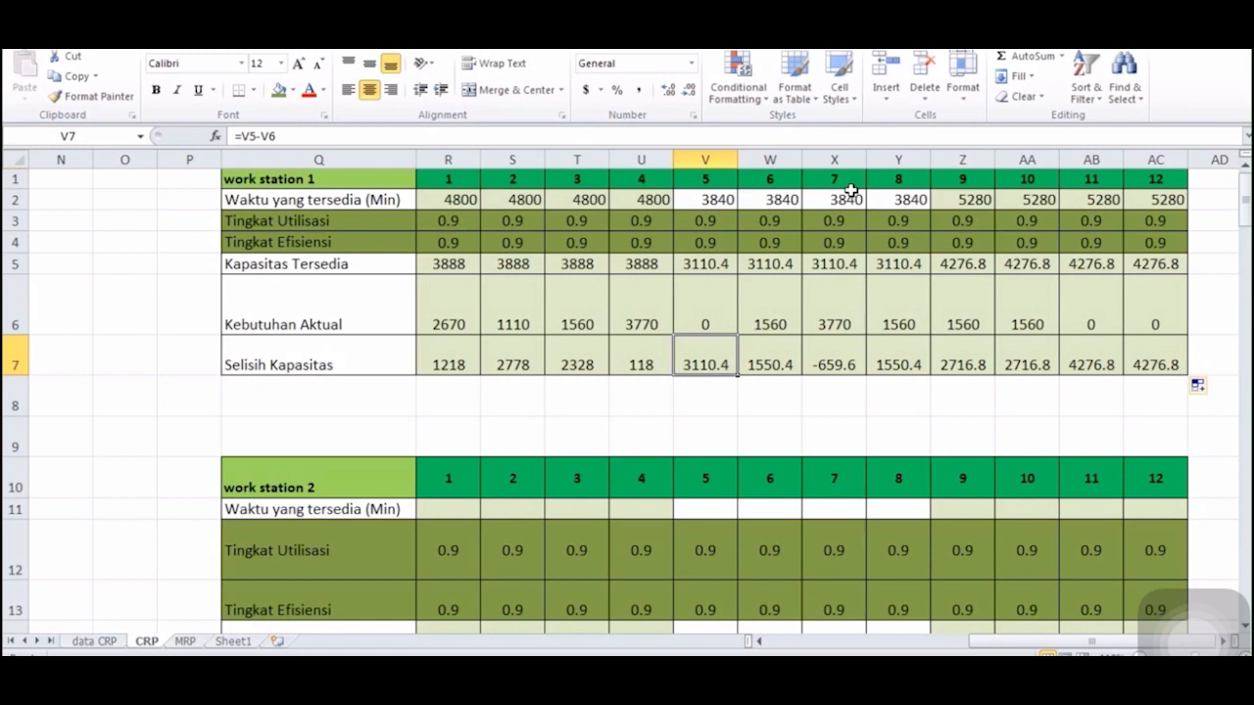
click(829, 367)
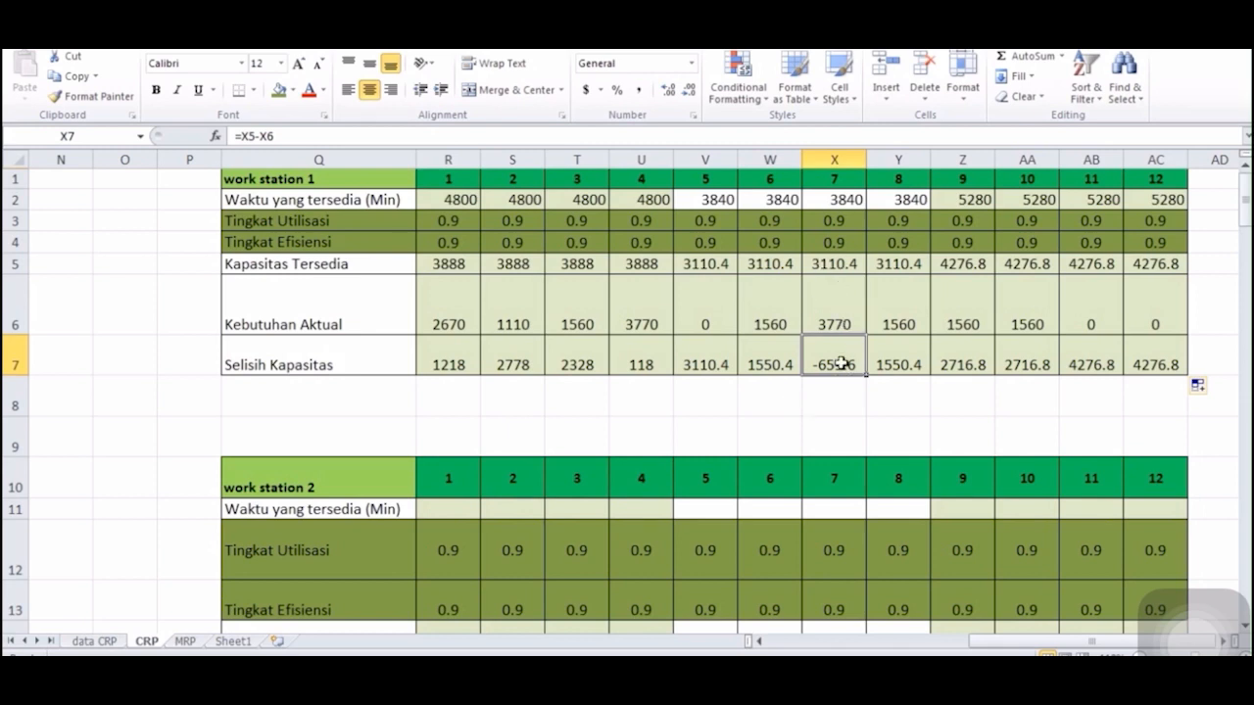
click(853, 433)
scroll(735, 360, down, 3)
scroll(735, 351, up, 3)
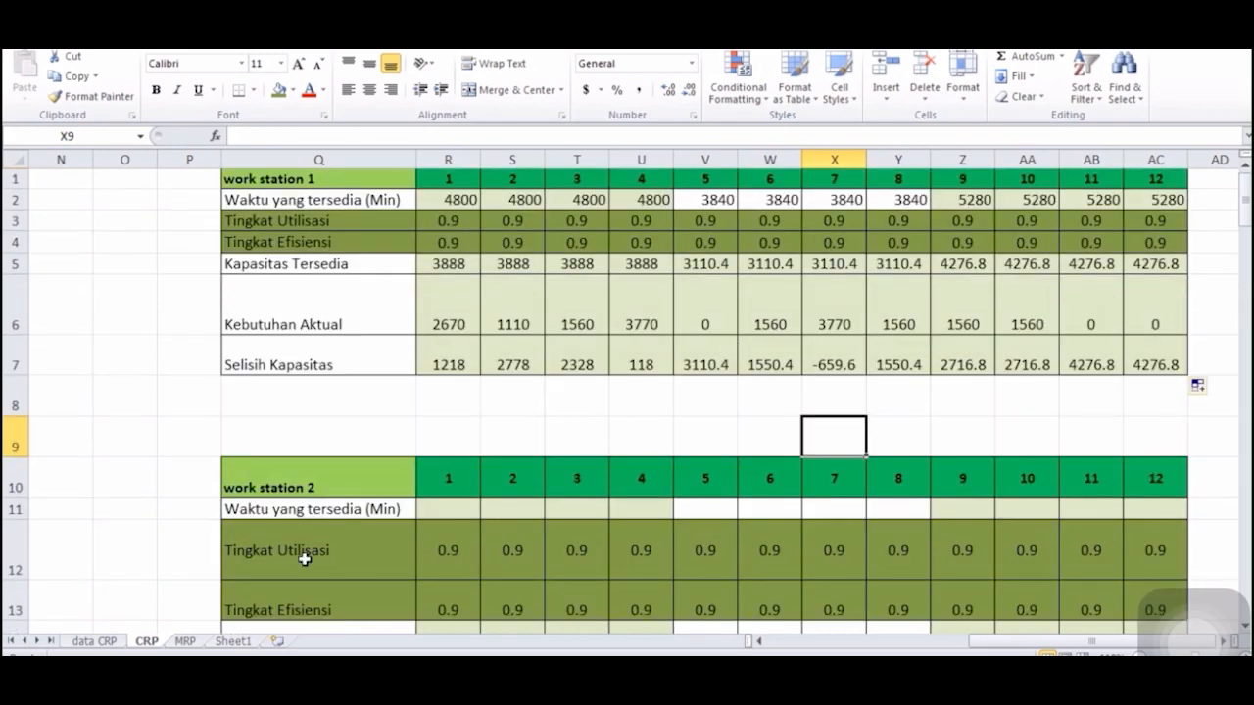
scroll(319, 551, down, 3)
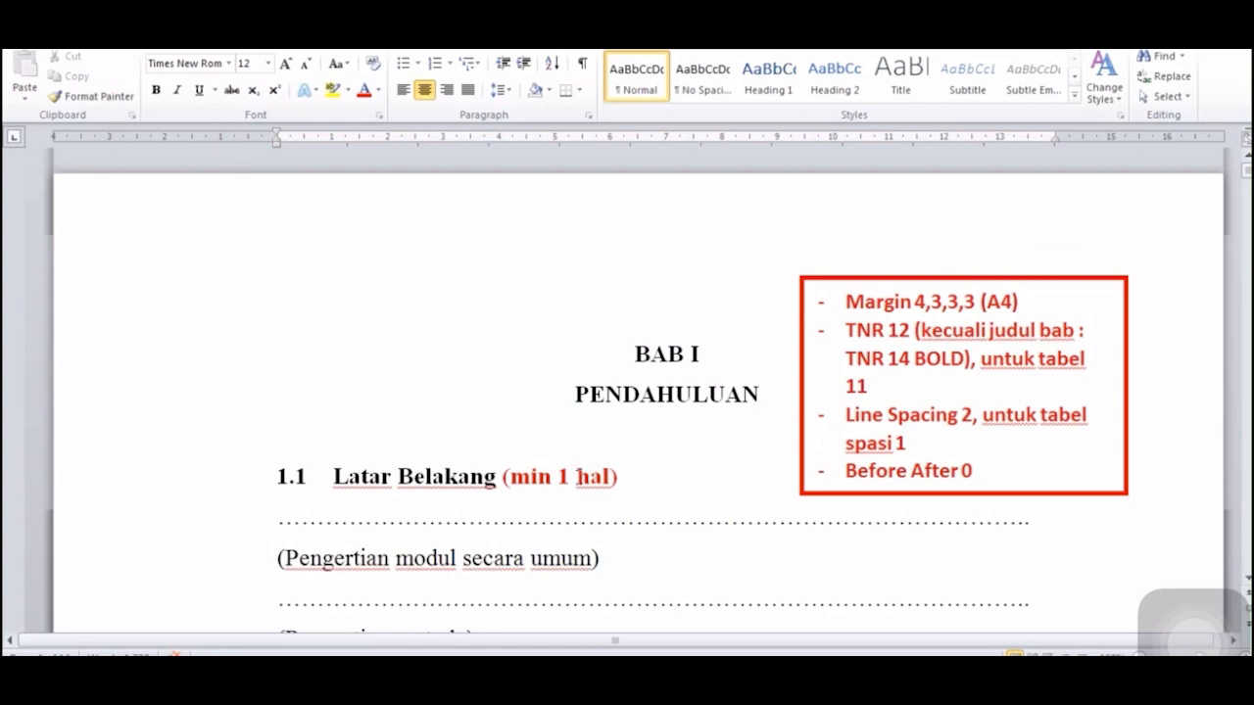
- Read the report template's formatting rules, the Chapter I sections and the Chapter II source and citation requirements
scroll(1072, 446, down, 12)
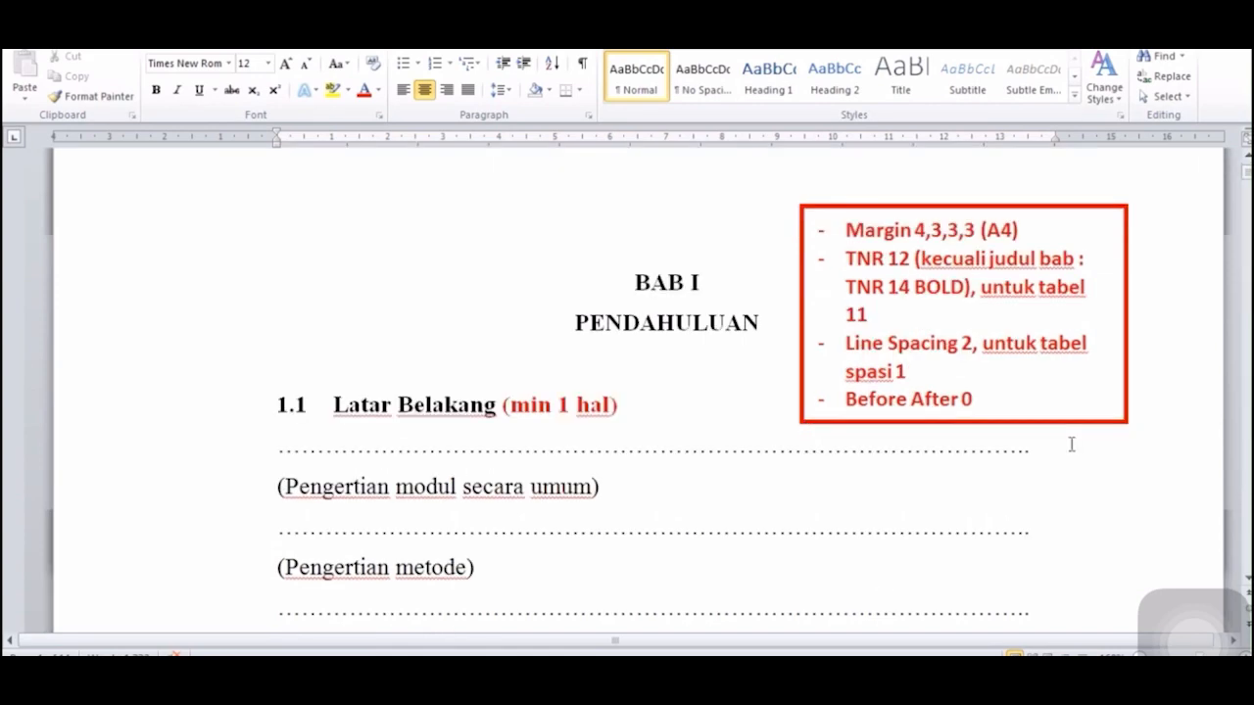
scroll(1066, 447, down, 5)
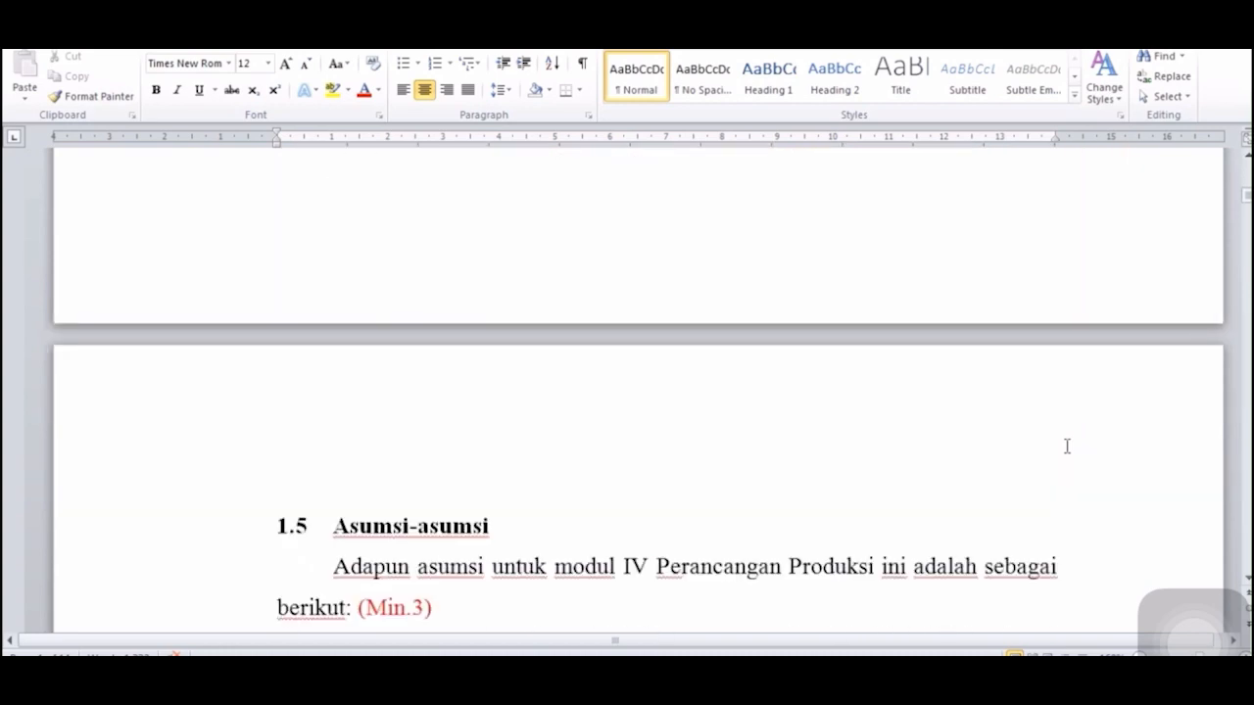
scroll(1067, 446, down, 1)
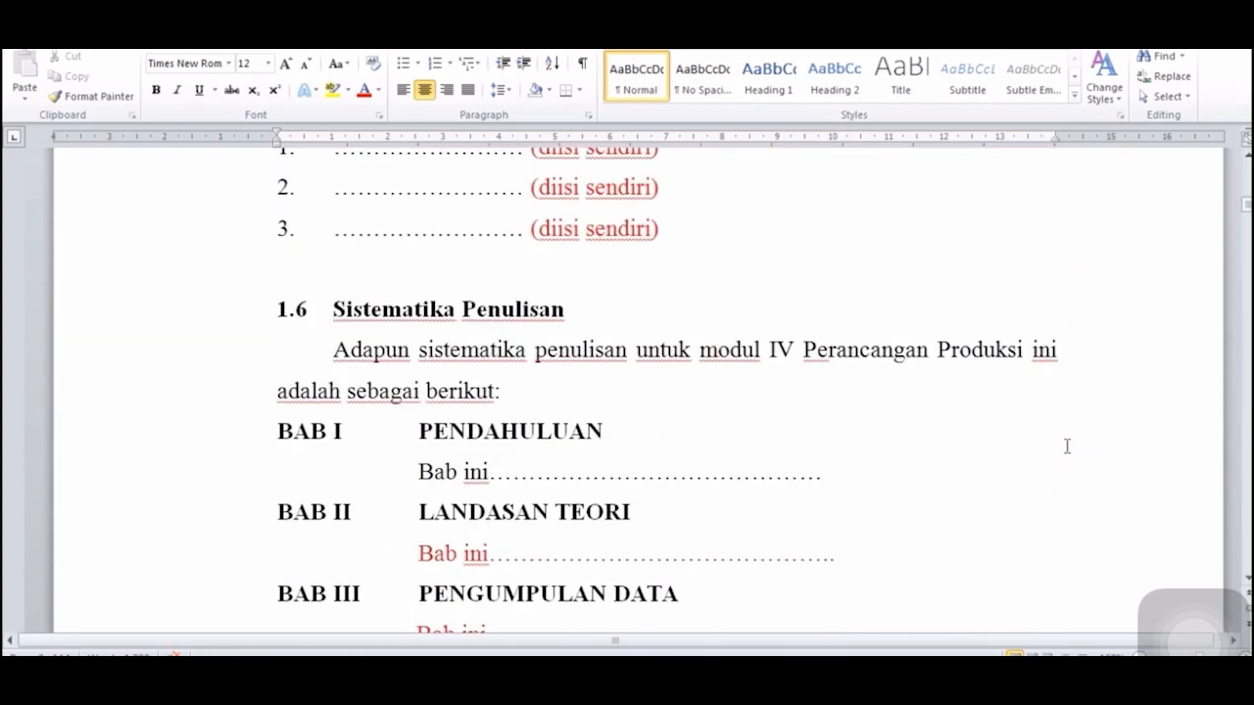
scroll(1066, 446, down, 10)
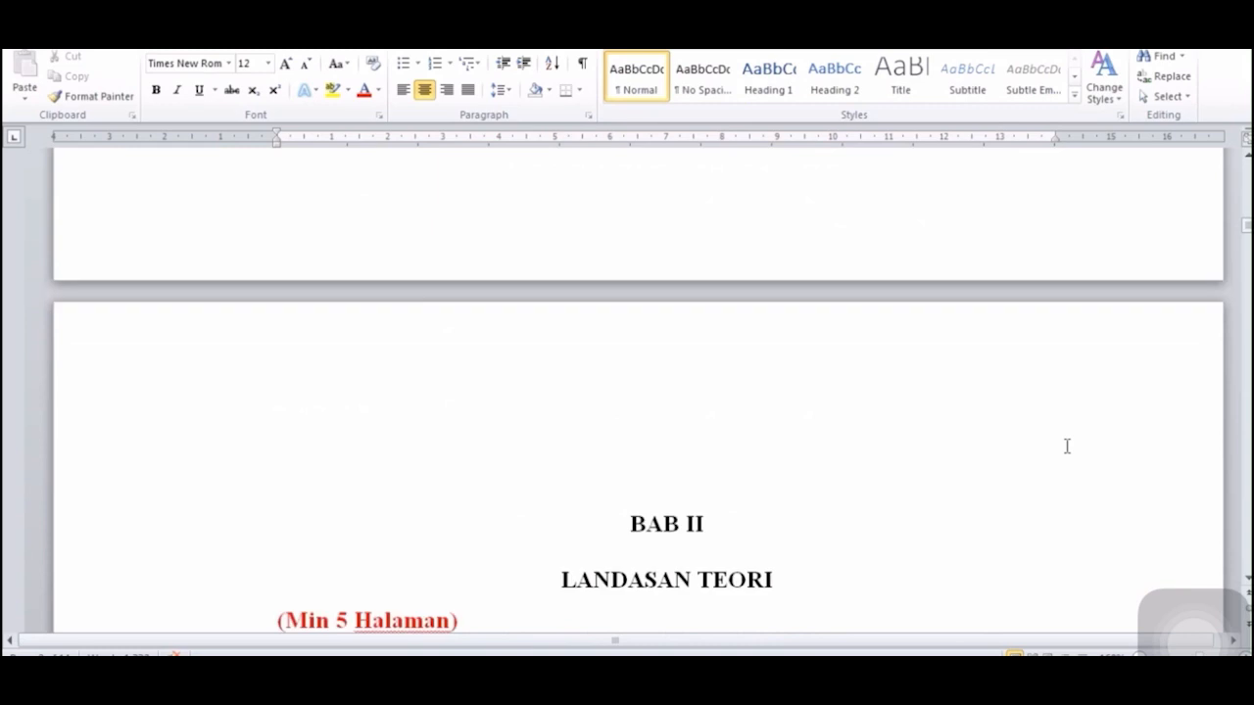
scroll(1066, 446, down, 4)
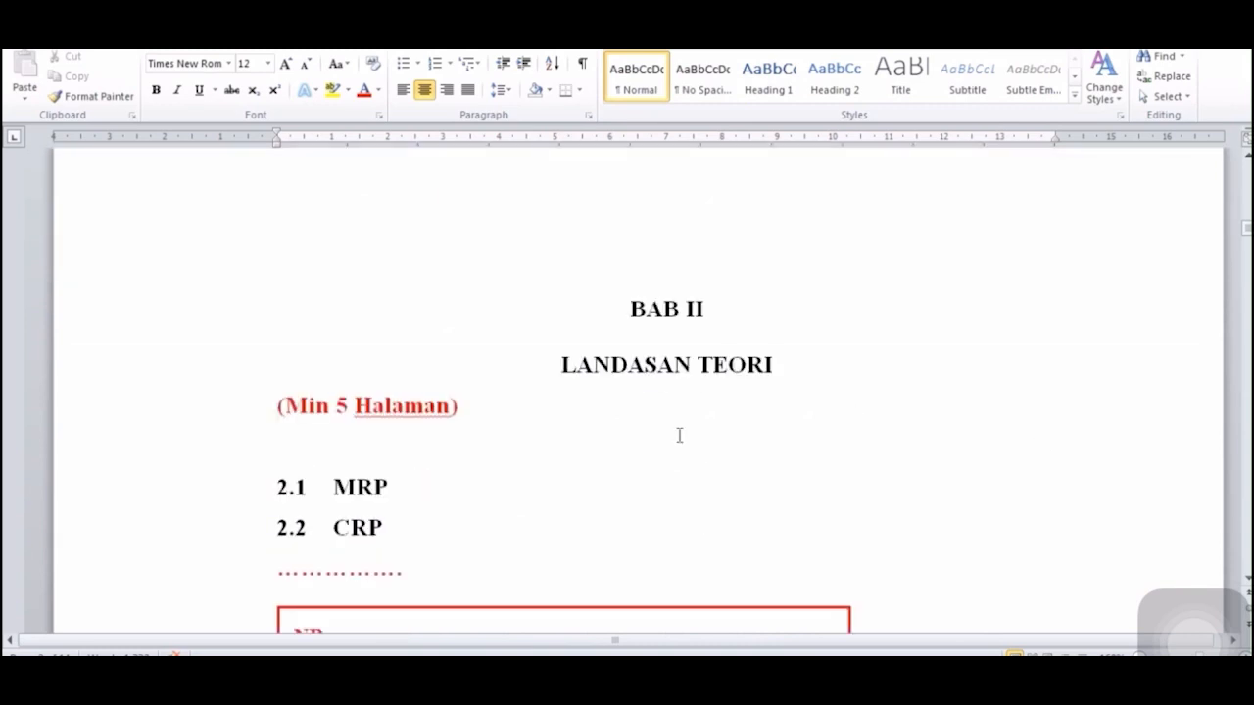
scroll(571, 425, down, 3)
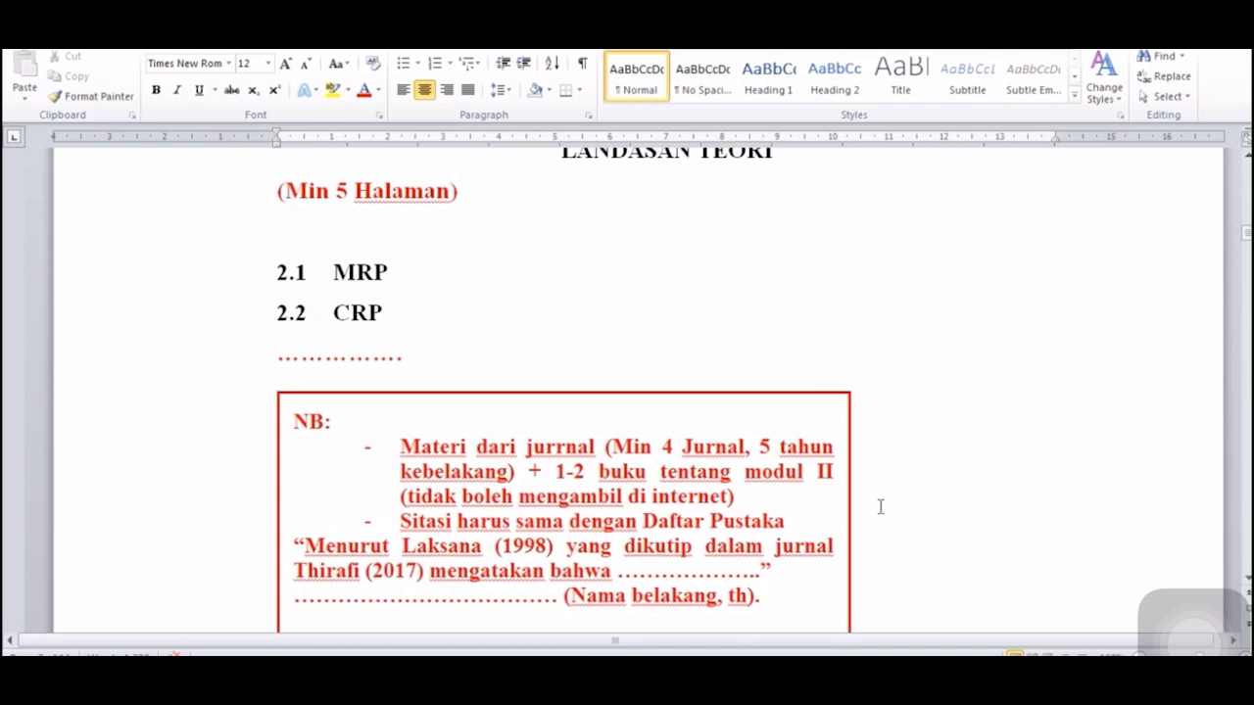
scroll(879, 507, down, 2)
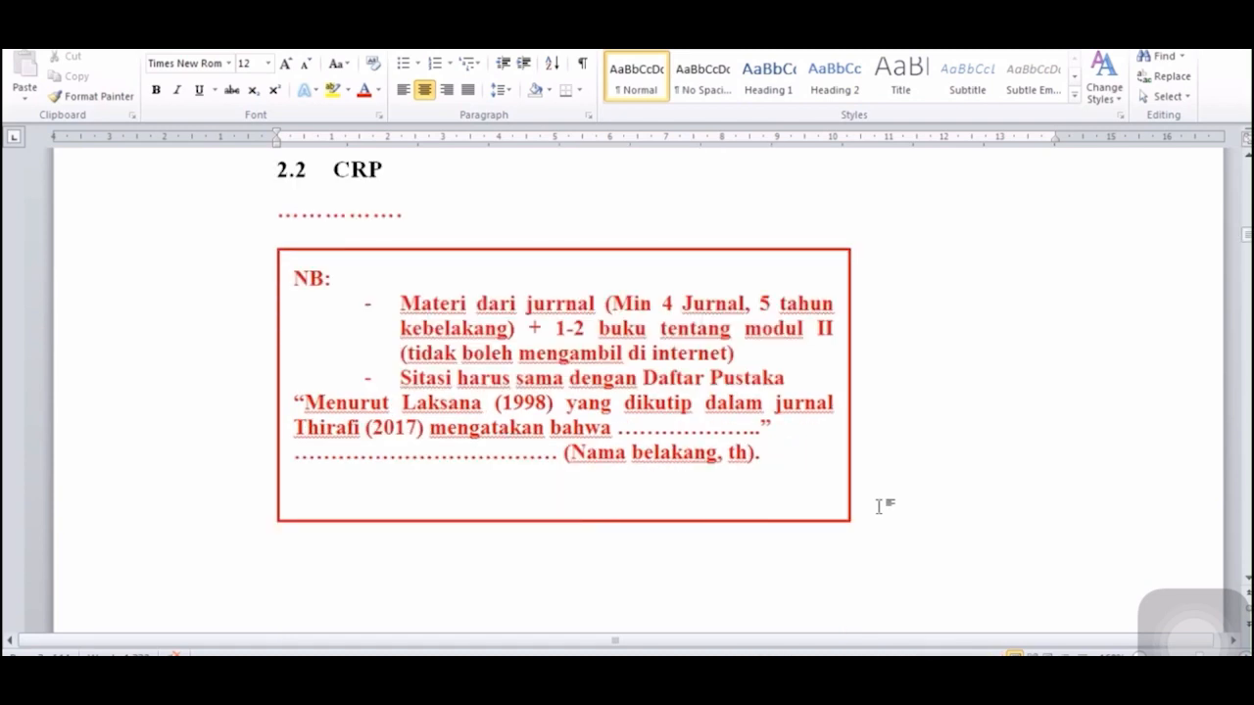
scroll(879, 506, down, 8)
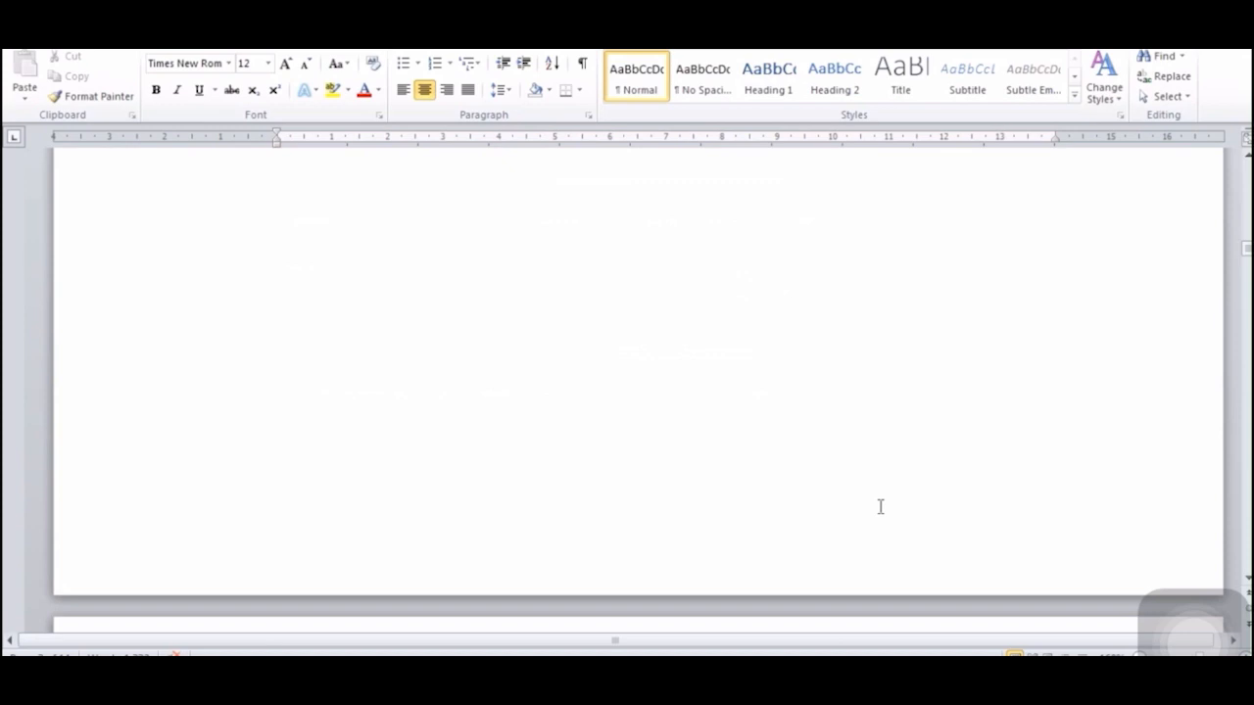
- Examine Chapter III of the report template, from the problem-solving steps and variables through the MPS table to the Meja Lipat Basic bill of material
scroll(880, 507, down, 1)
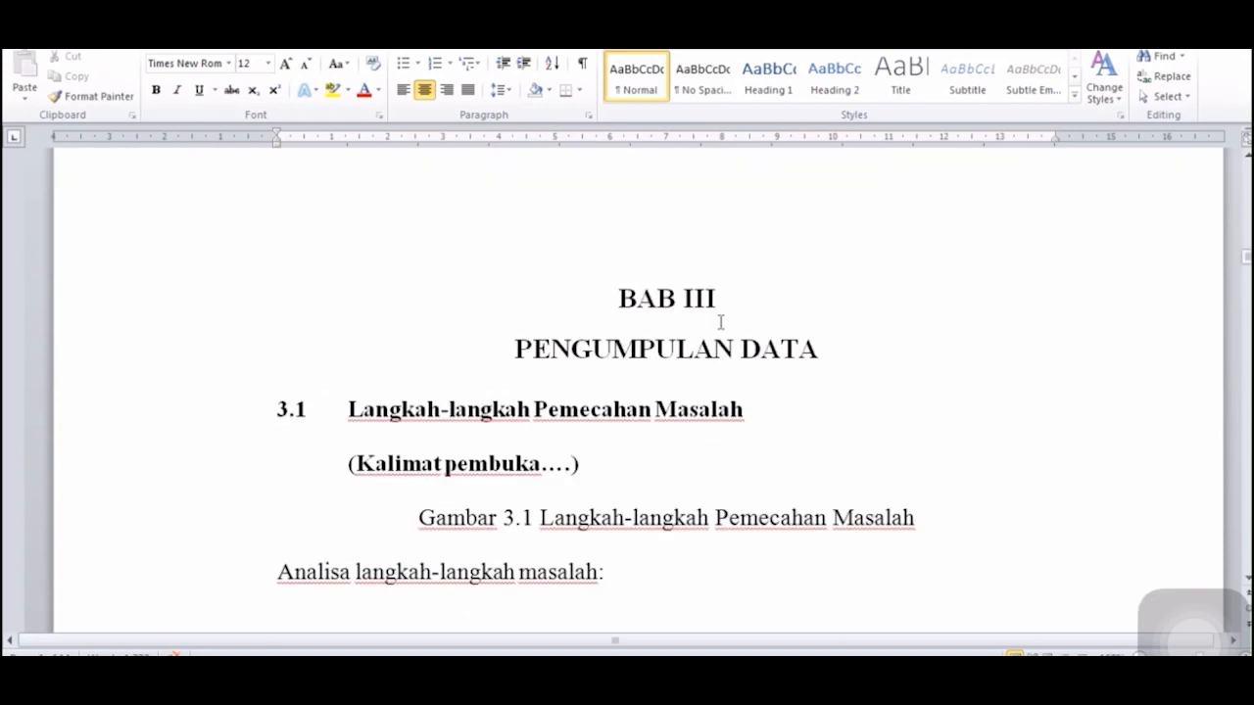
scroll(705, 373, down, 2)
scroll(708, 375, down, 2)
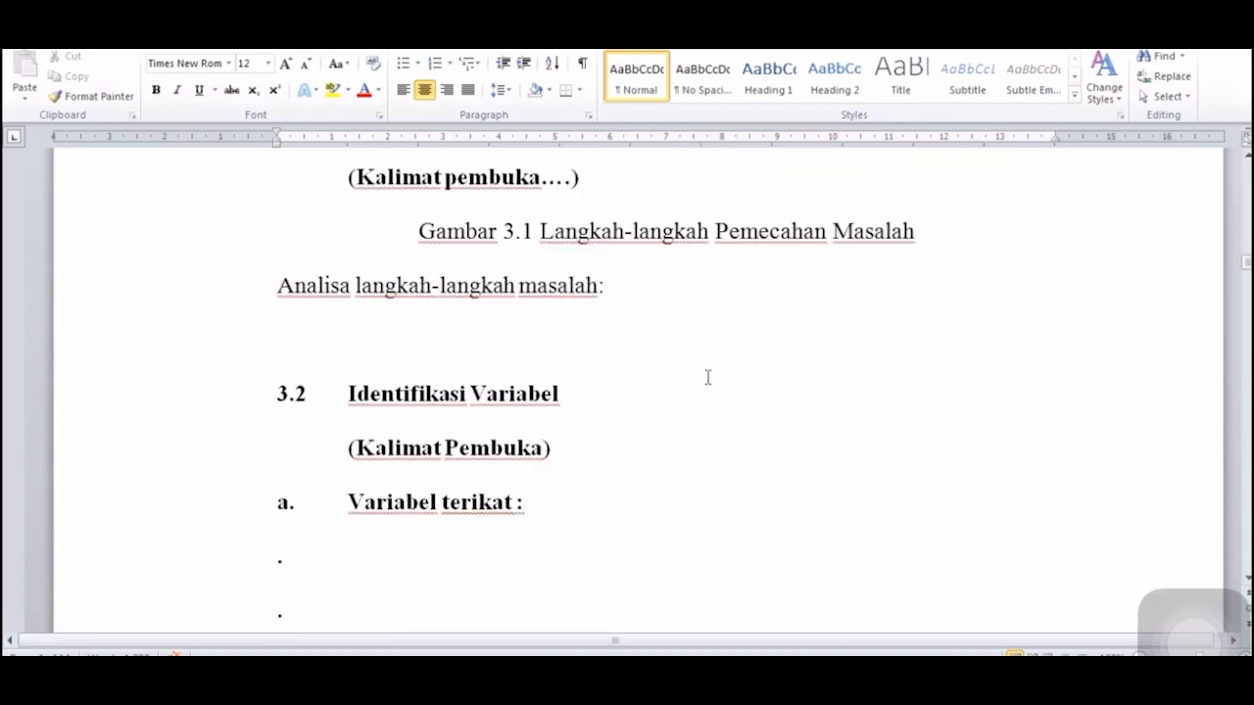
scroll(707, 377, up, 2)
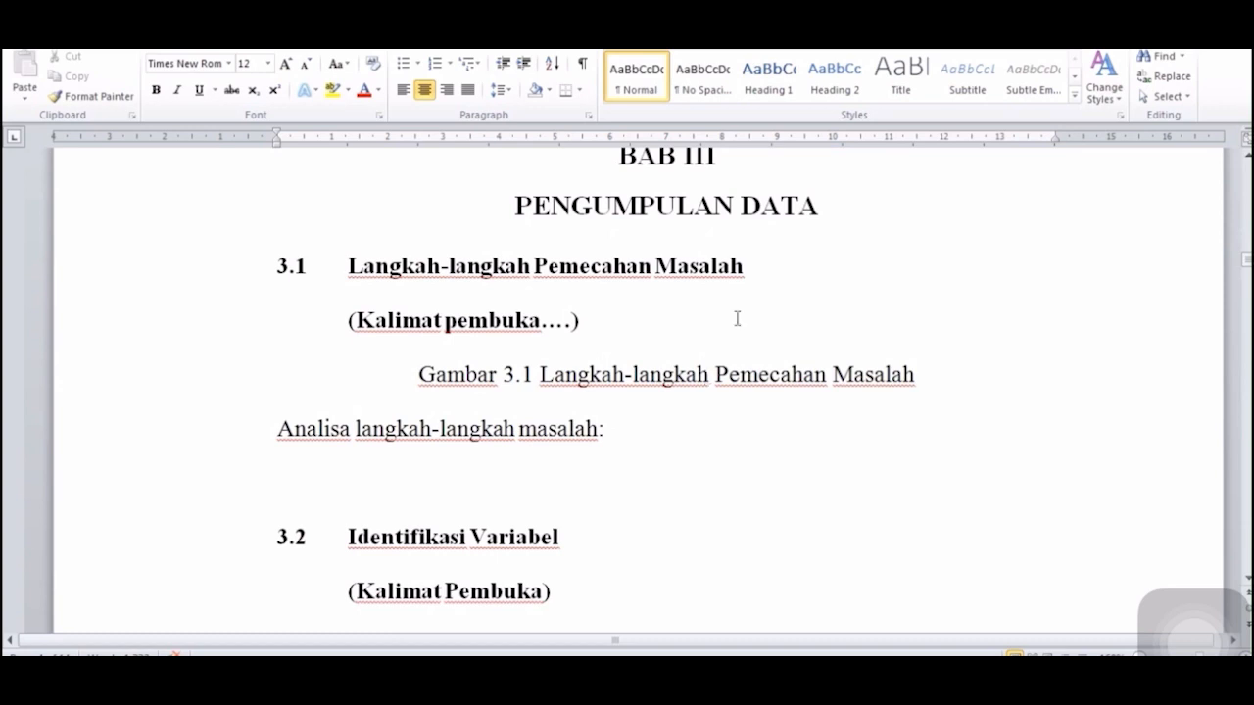
scroll(737, 318, down, 6)
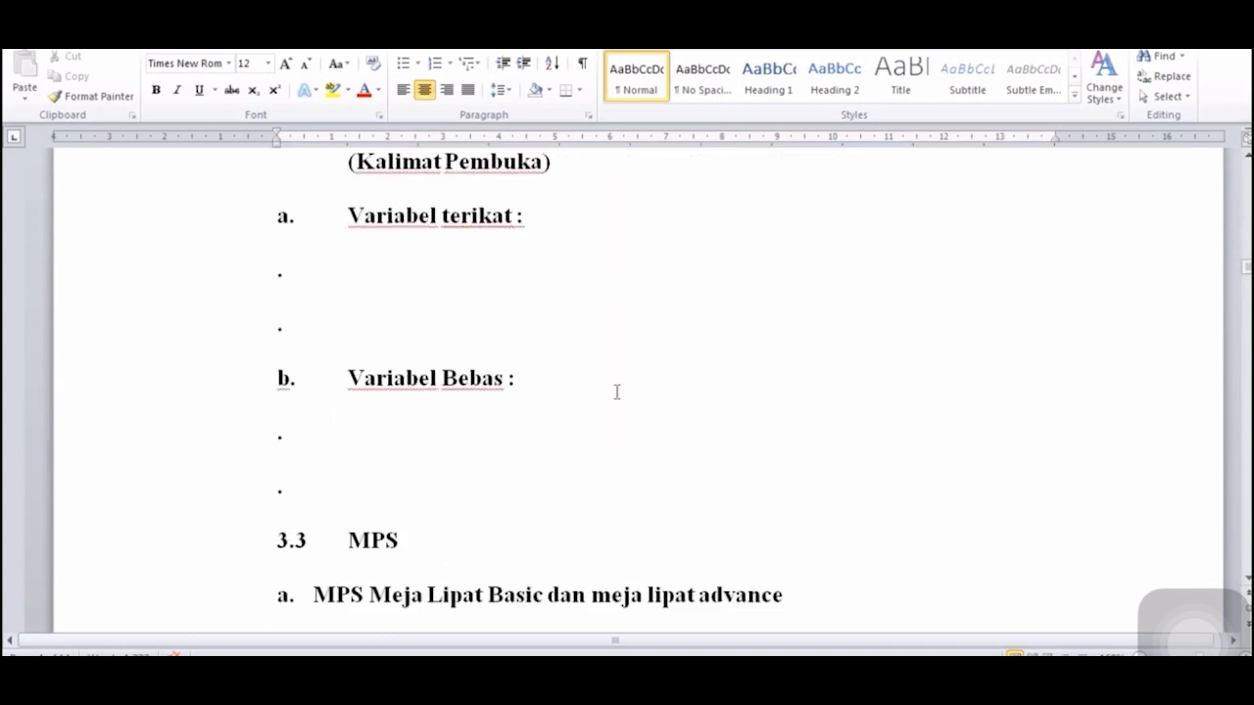
scroll(604, 441, down, 2)
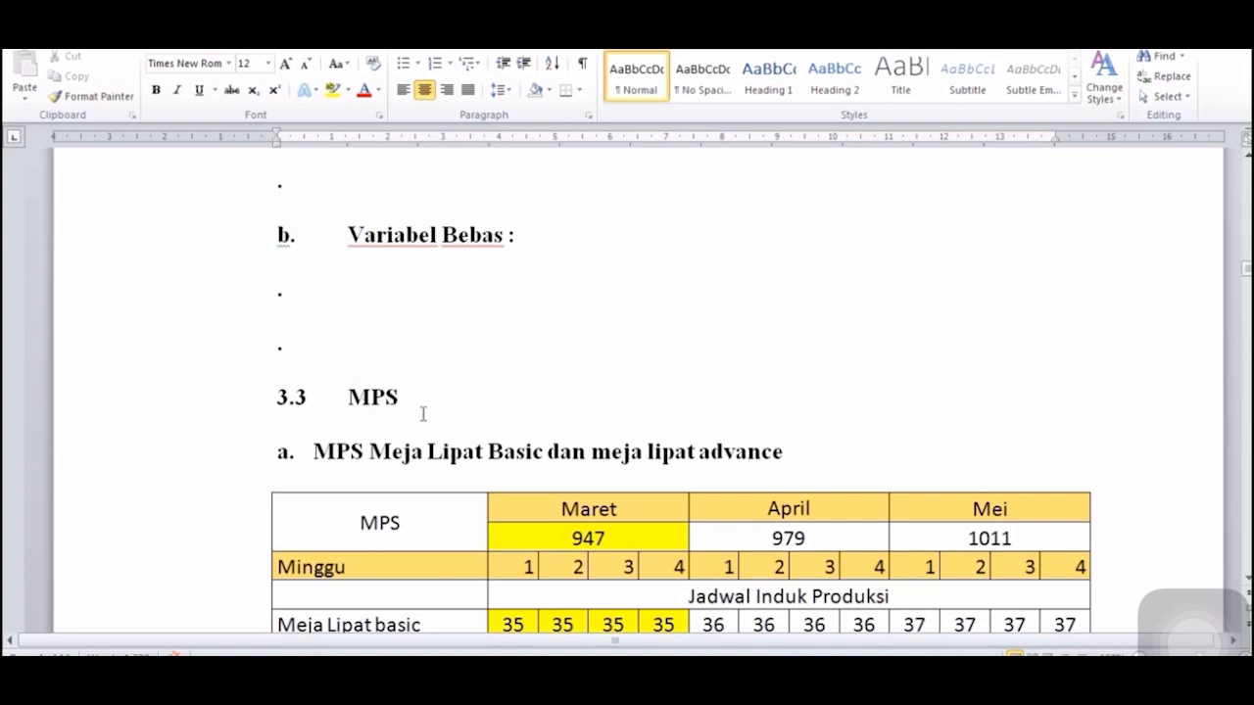
scroll(423, 414, down, 2)
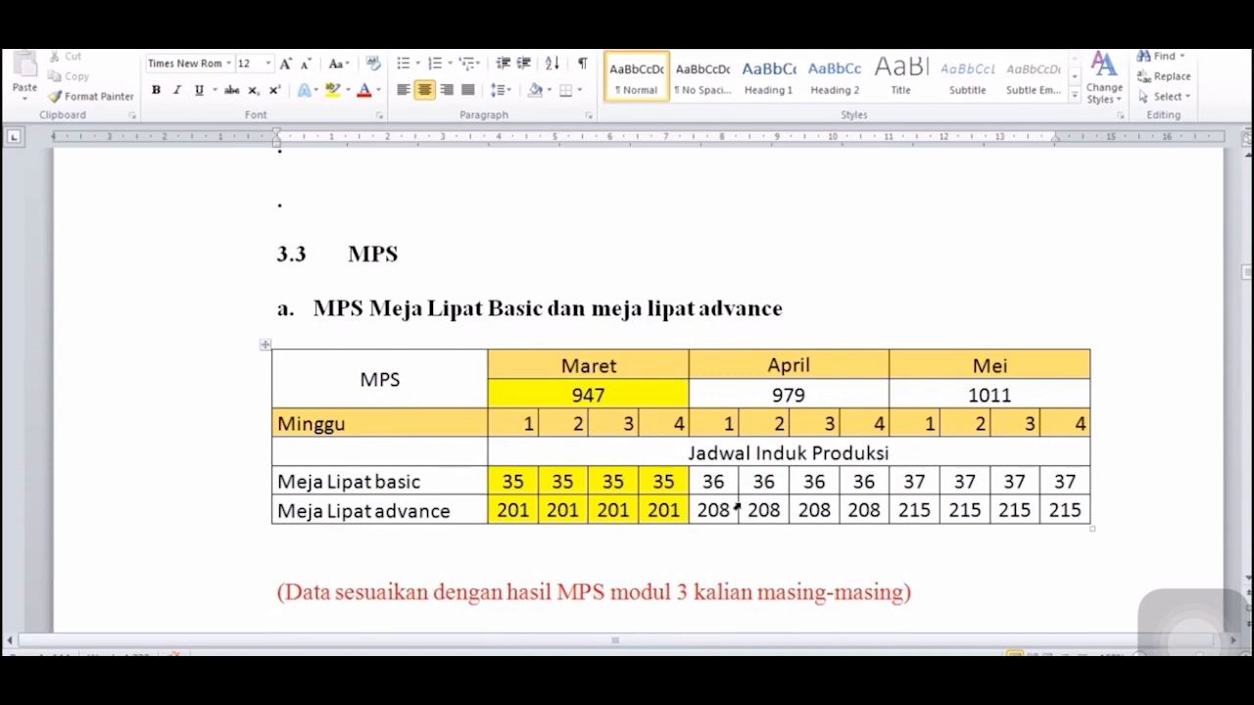
scroll(742, 503, down, 8)
scroll(741, 503, down, 3)
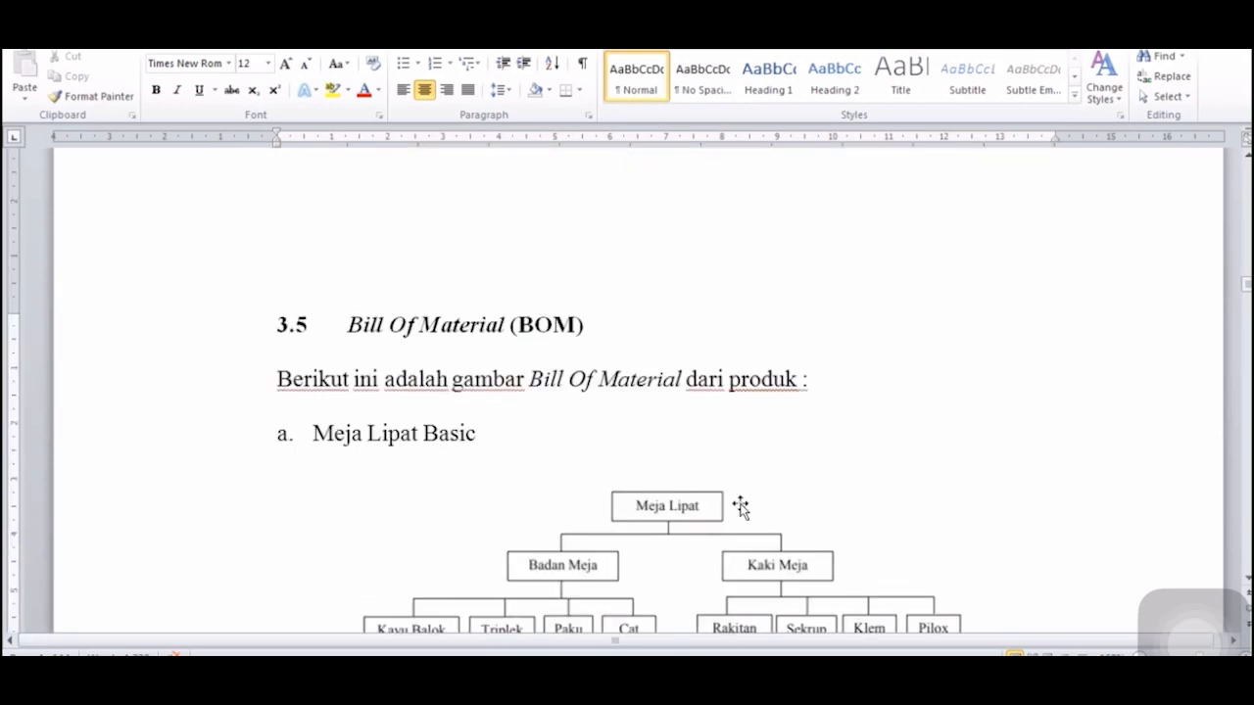
scroll(742, 503, down, 6)
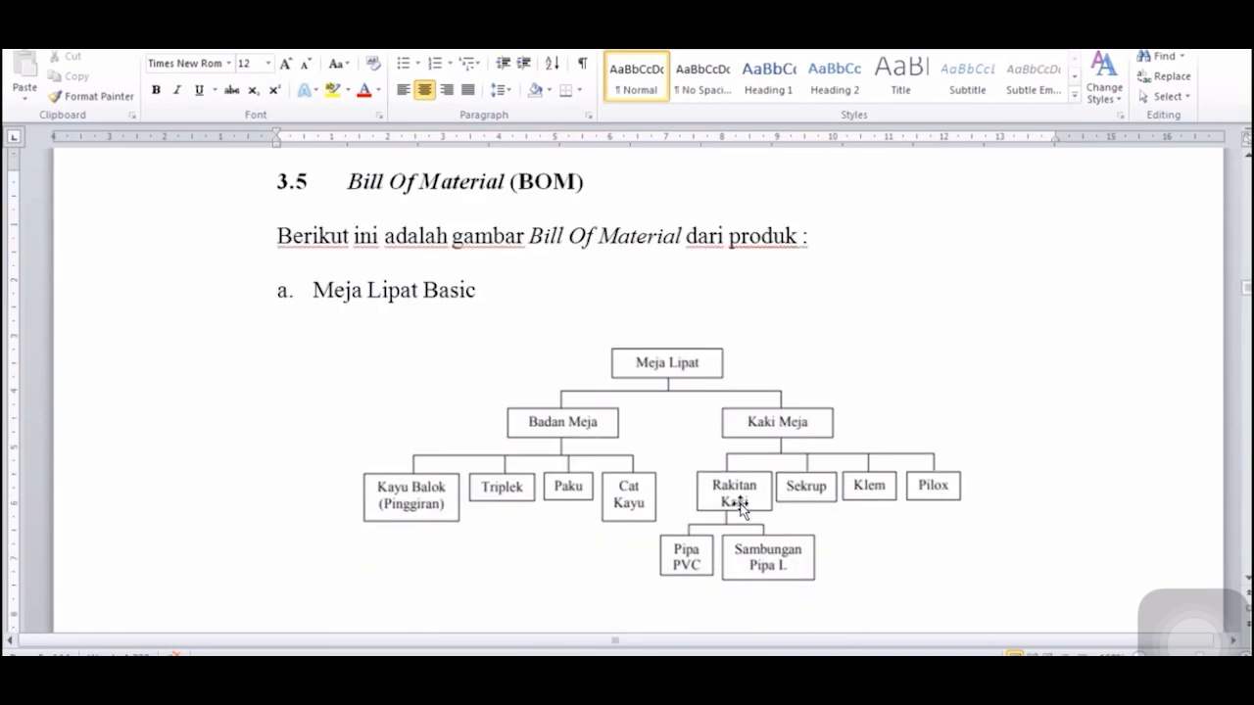
scroll(741, 503, up, 5)
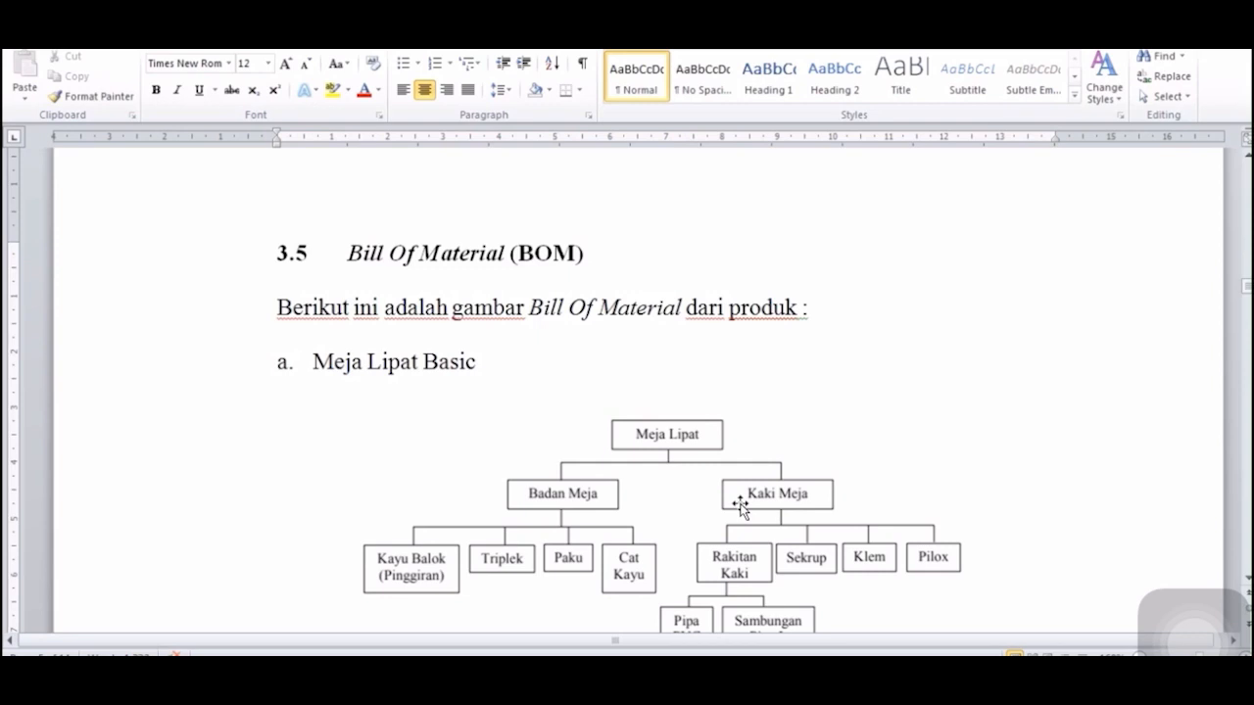
scroll(614, 503, down, 1)
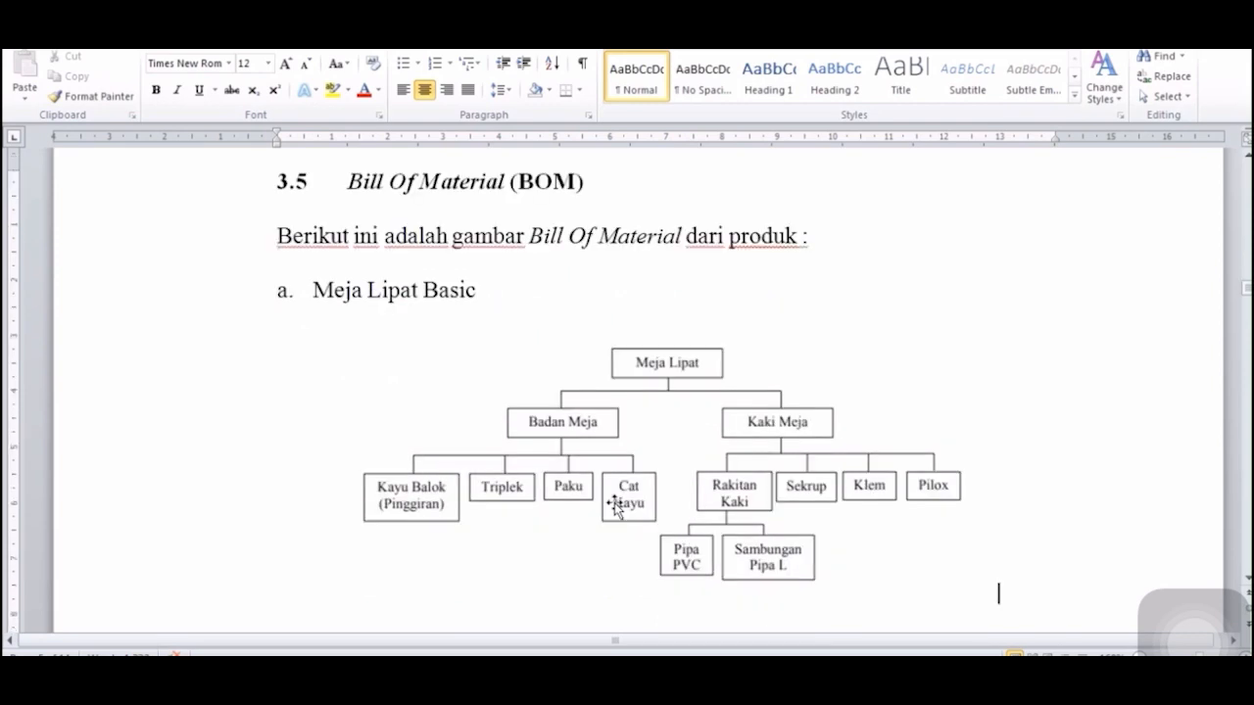